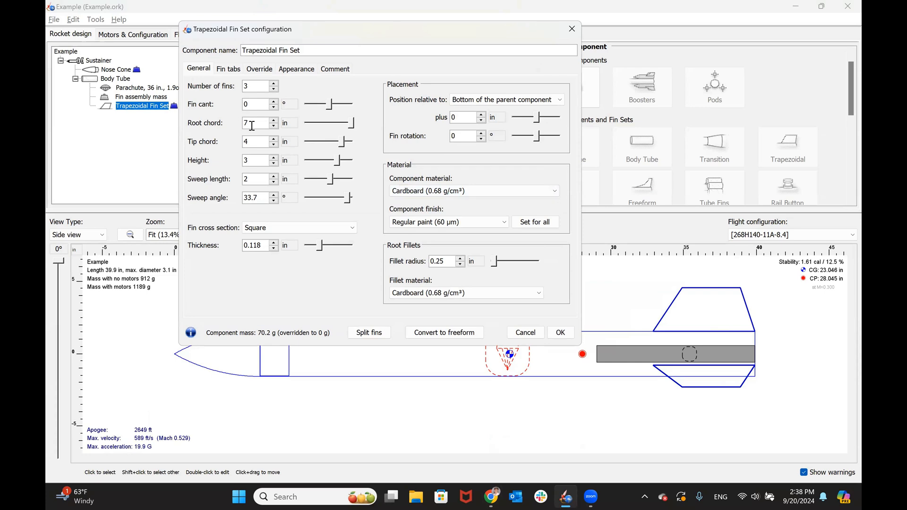
key("alt+Tab")
key("alt+Tab")
key("alt+Tab")
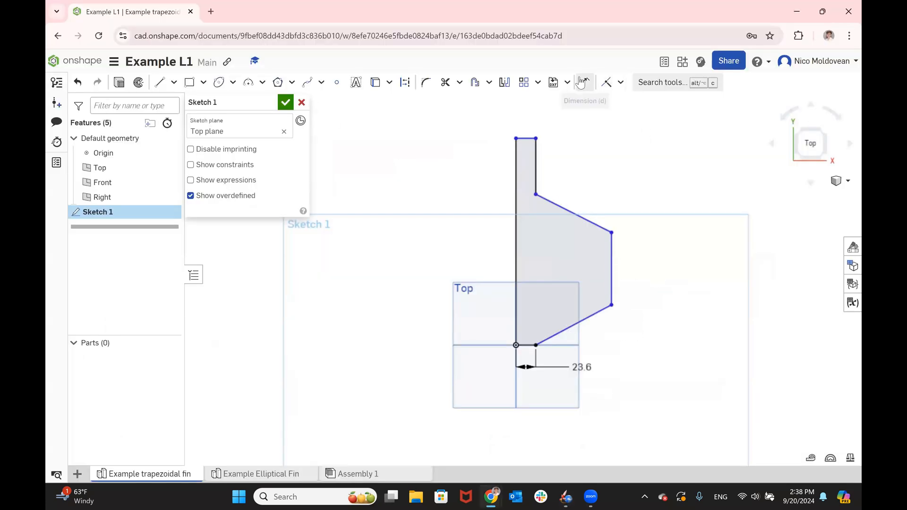
- Switch to the Onshape fin sketch and dimension the root chord between the two fin root corners at 7 in
left_click(585, 82)
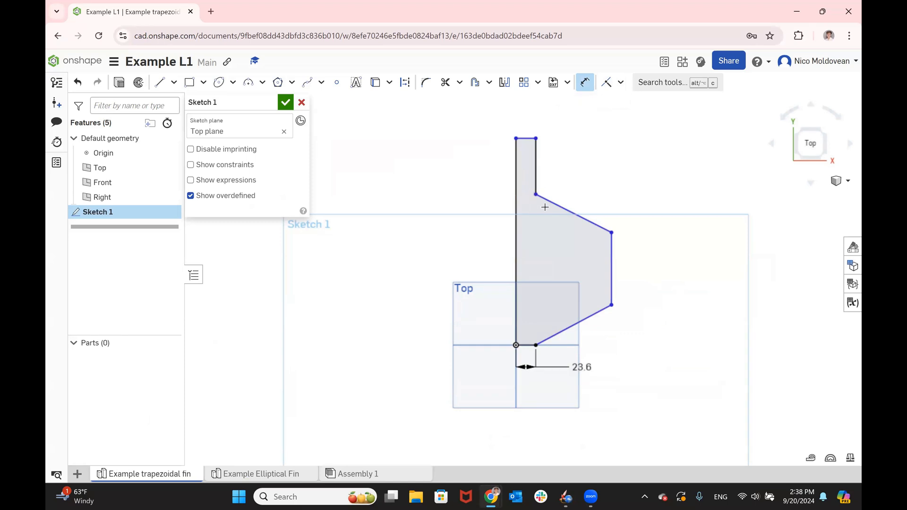
left_click(540, 344)
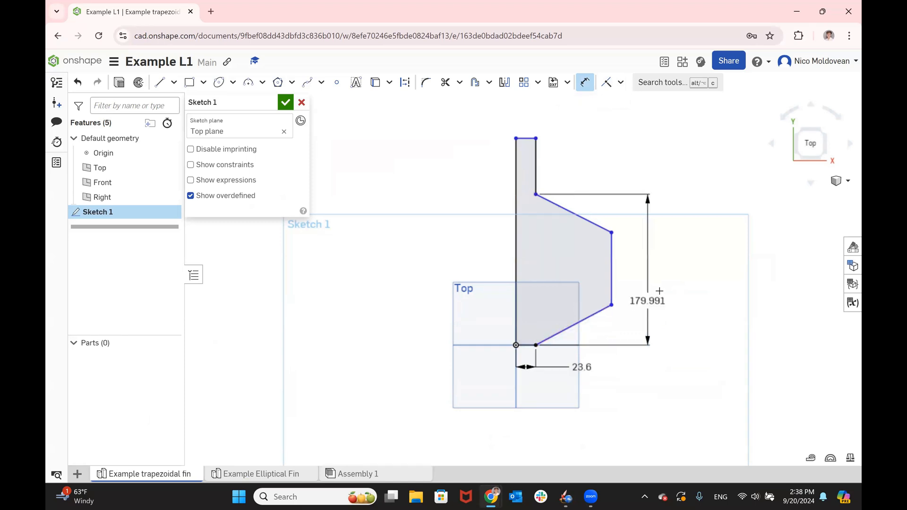
left_click(674, 273)
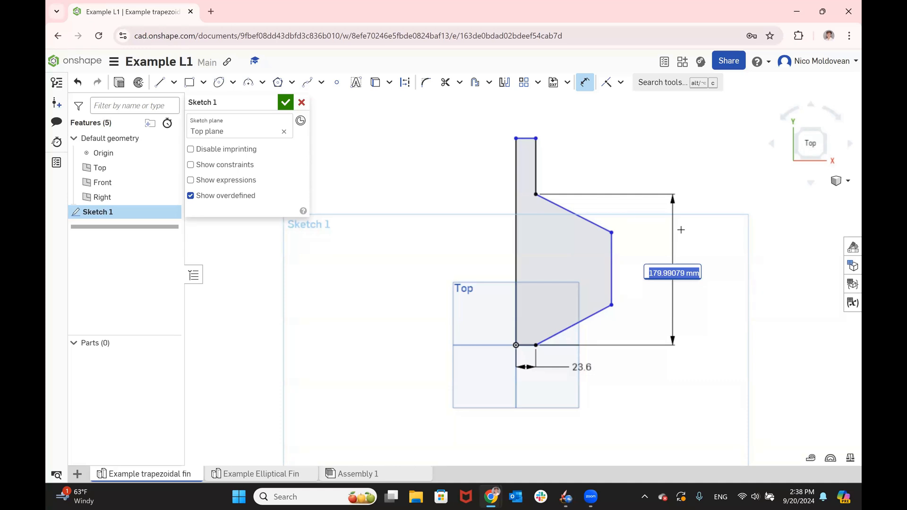
type("7 in")
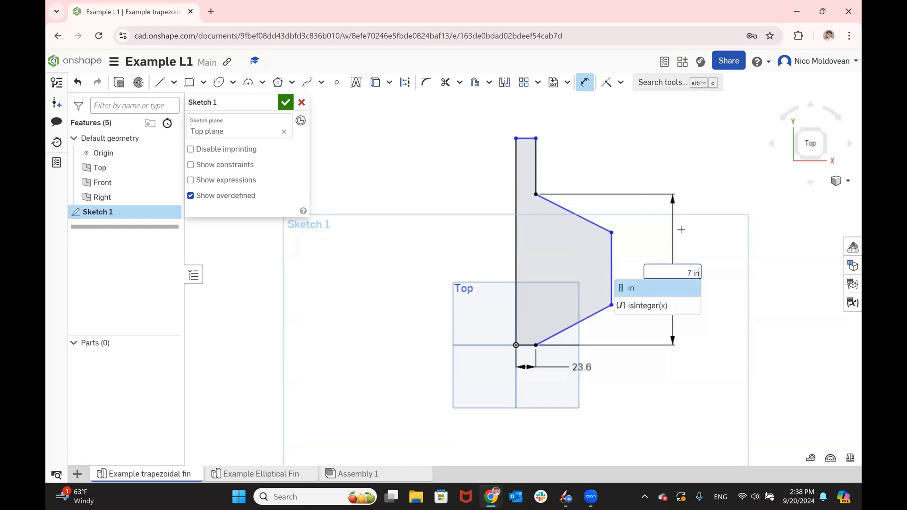
left_click(661, 289)
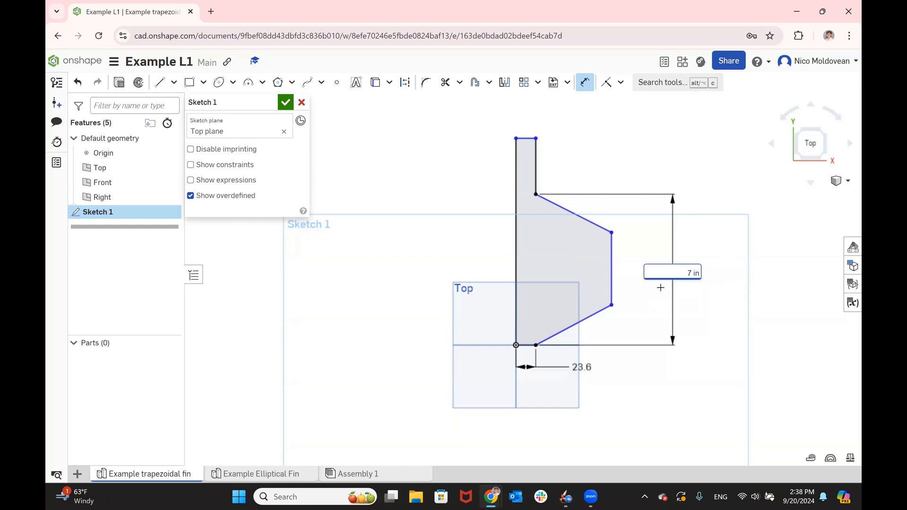
key("Return")
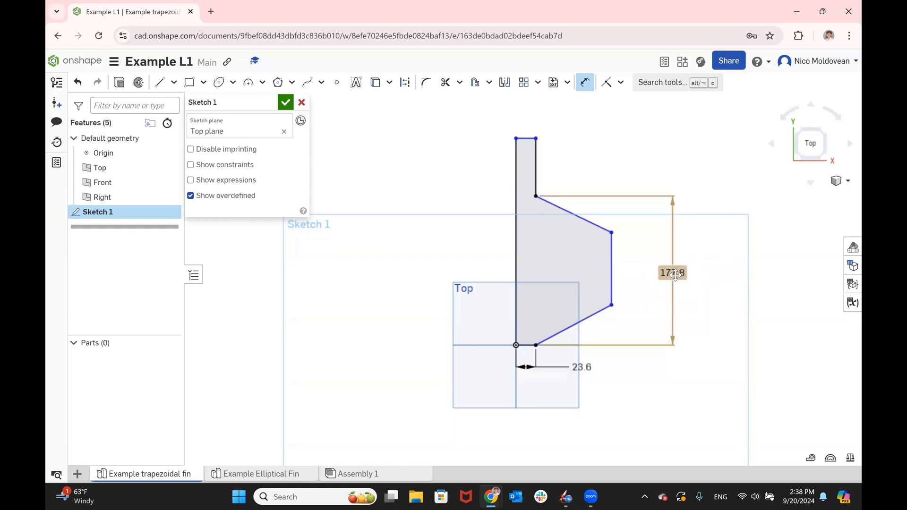
- Change the root chord dimension to 8 in, and set it back to 7 in
double_click(676, 274)
type("8 in")
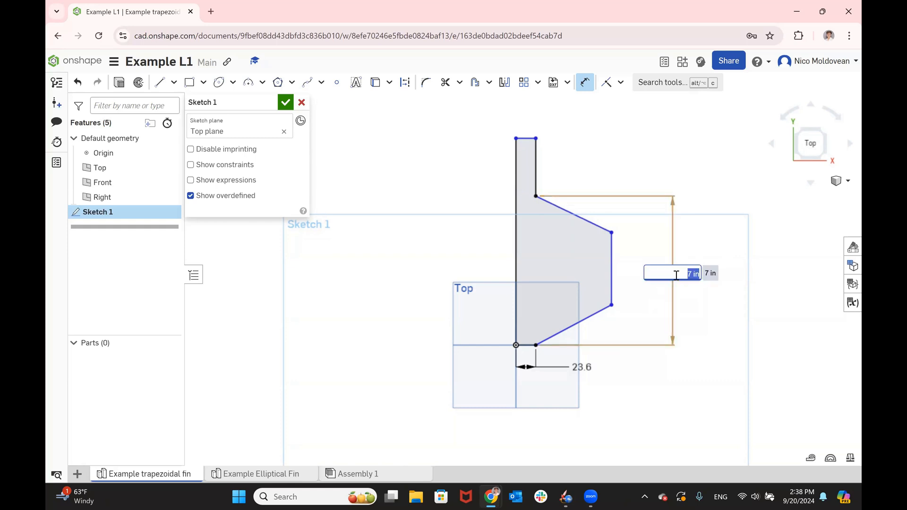
key("Return")
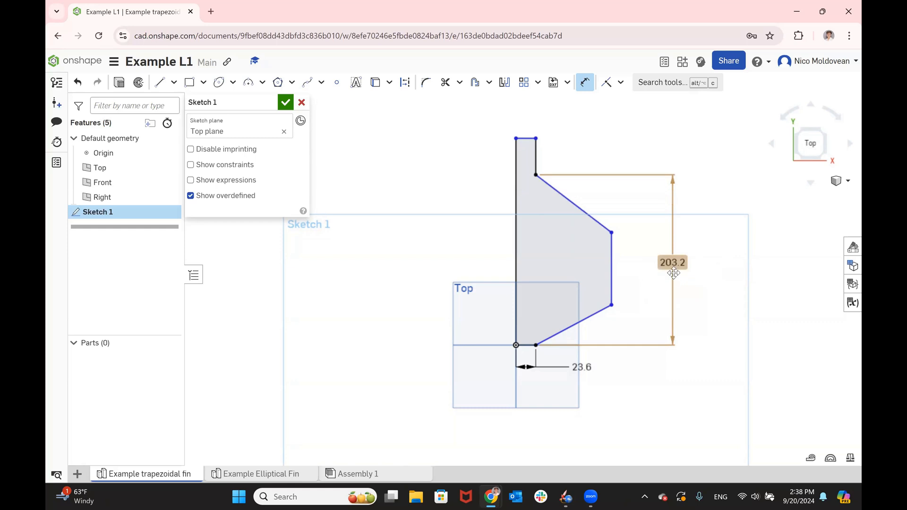
double_click(675, 267)
type("7 in")
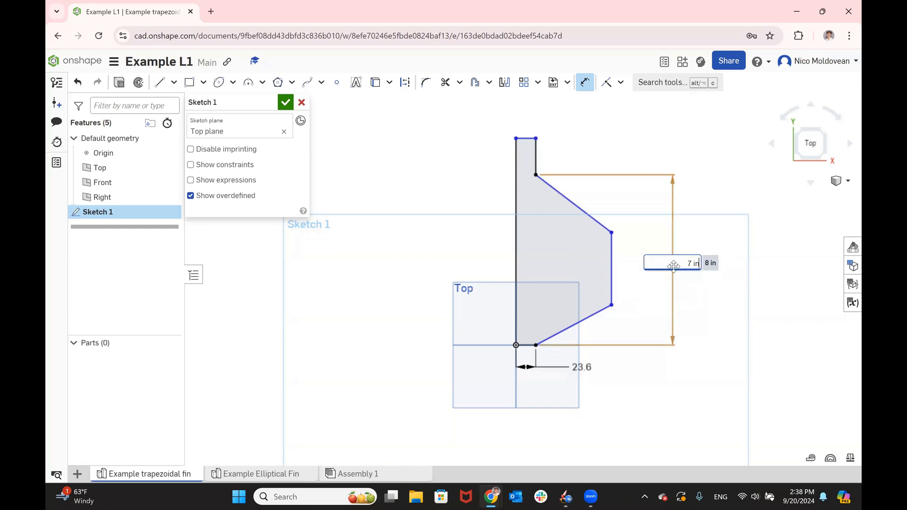
key("Return")
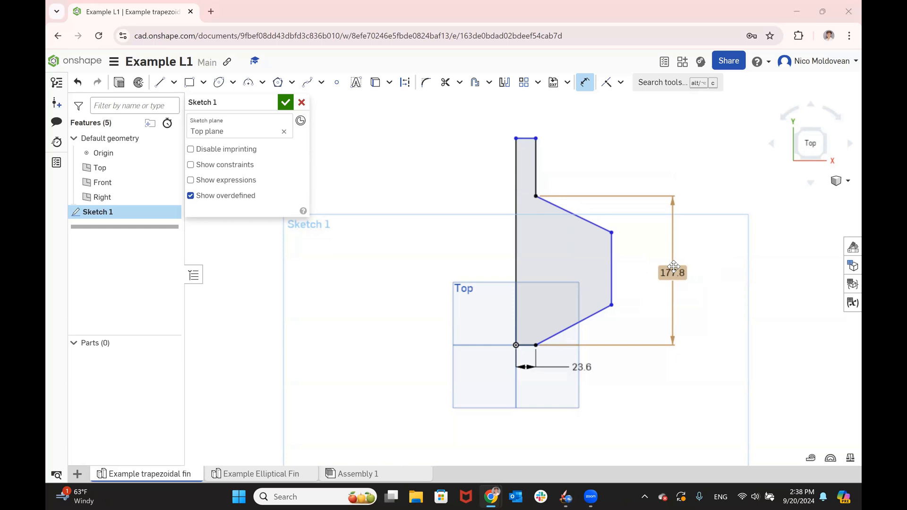
- Check the fin height in OpenRocket and dimension the horizontal distance from the upper root corner to the tip edge in Onshape as 3 in
key("alt+Tab")
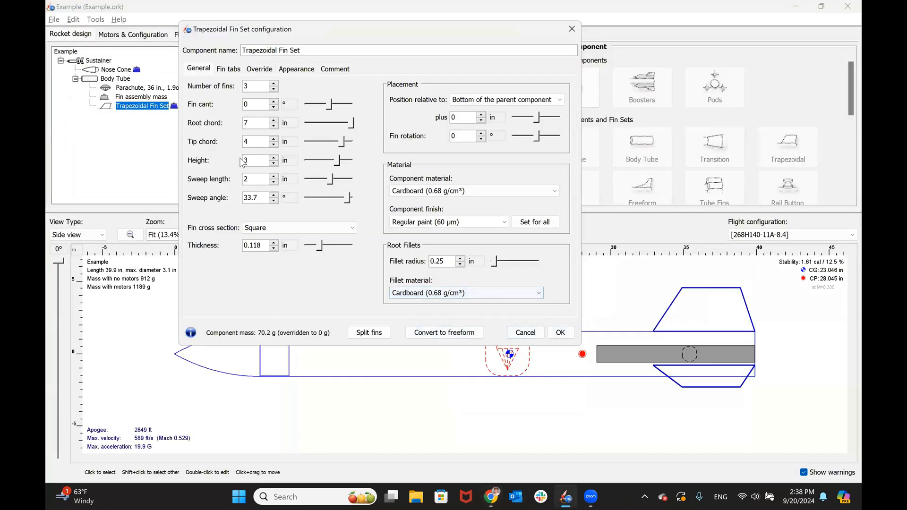
key("alt+Tab")
key("Escape")
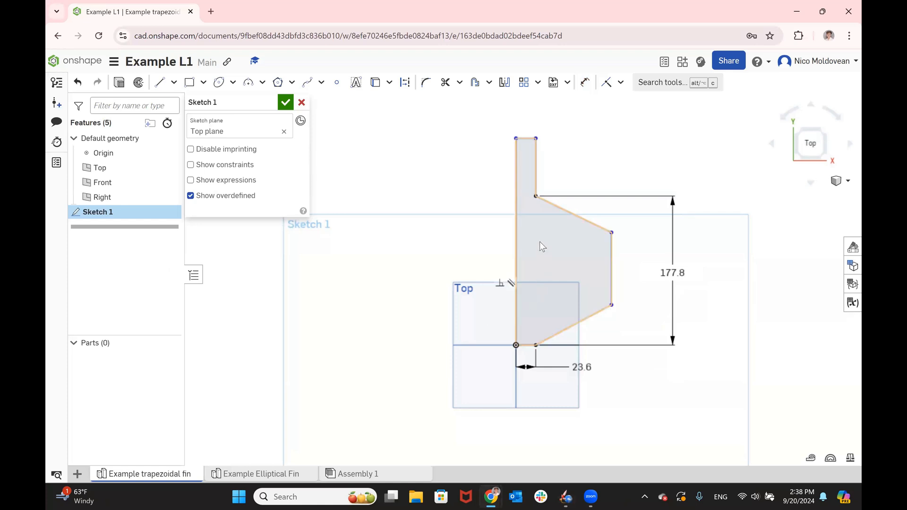
key("u")
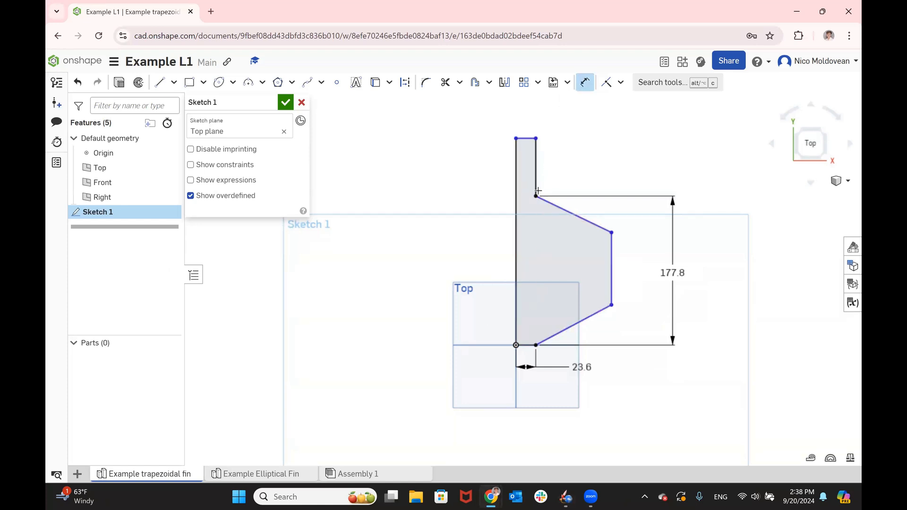
left_click(537, 195)
left_click(611, 232)
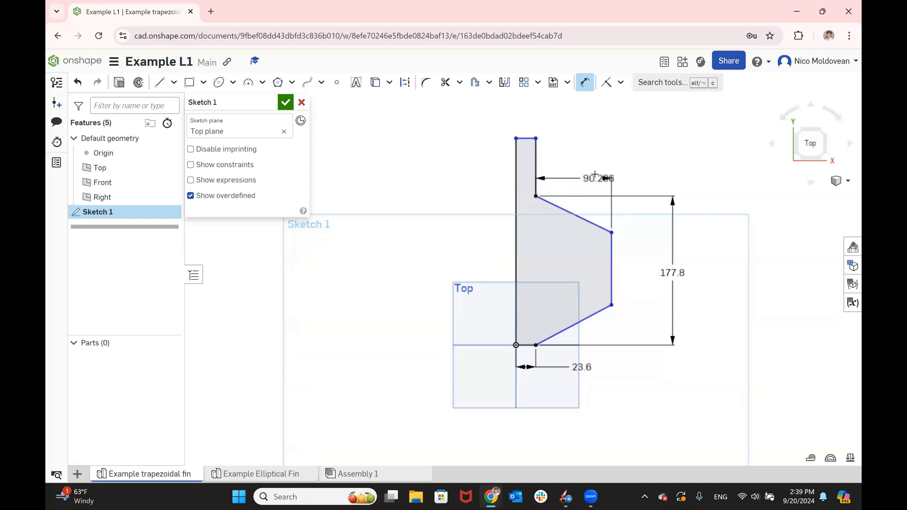
left_click(610, 177)
type("3in")
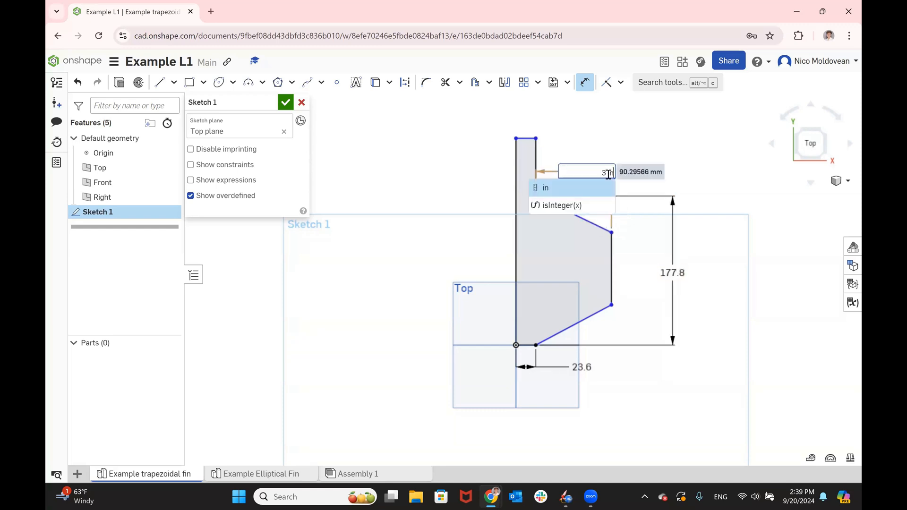
key("Return")
- Check the tip chord in OpenRocket and dimension the fin's vertical tip edge in Onshape as 4 in
key("alt+Tab")
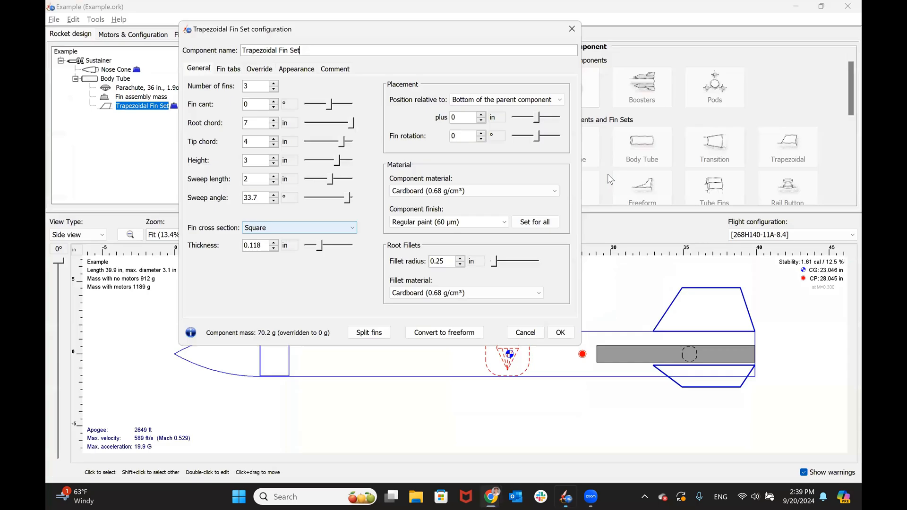
key("alt+Tab")
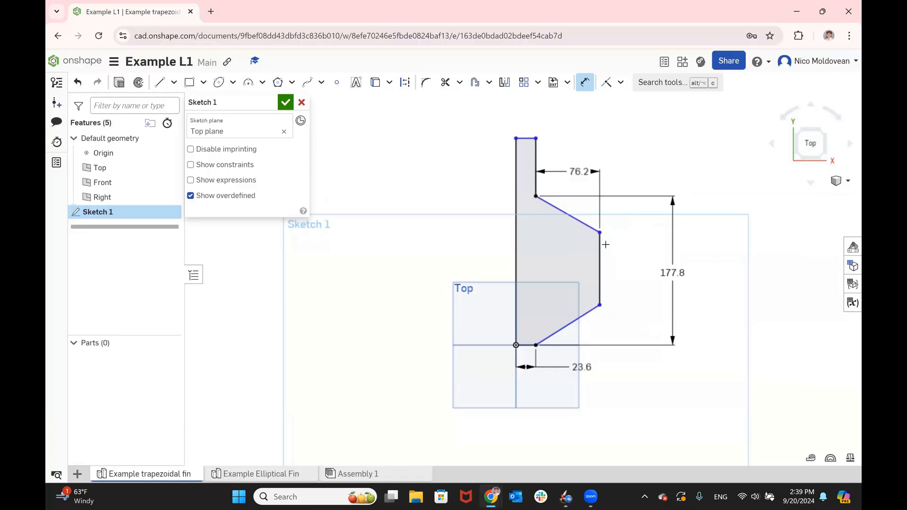
left_click(728, 264)
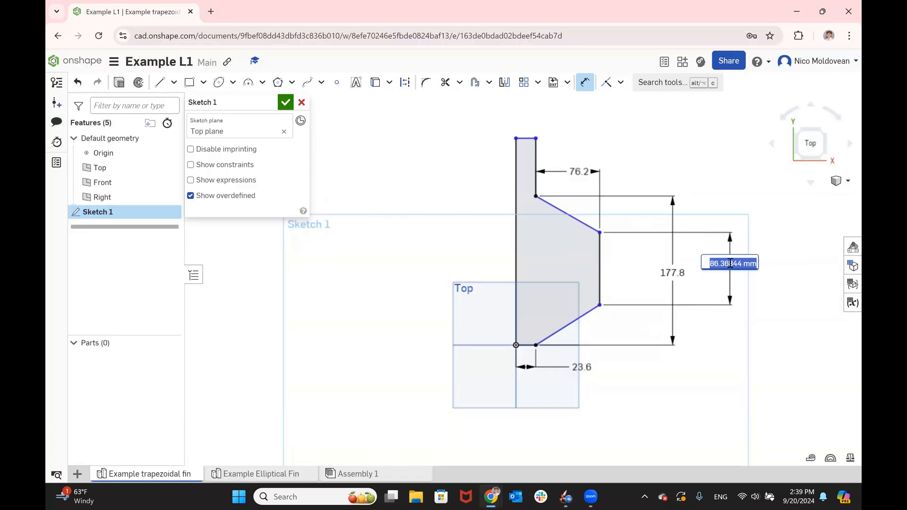
type("4 in")
key("Return")
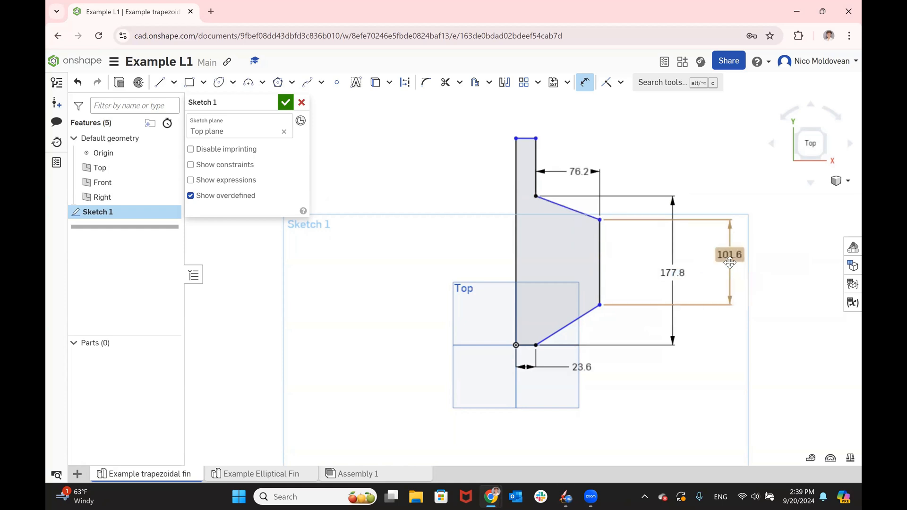
- Compare with the OpenRocket fin values and shift the fin's tip edge slightly downward in the Onshape sketch
key("alt+Tab")
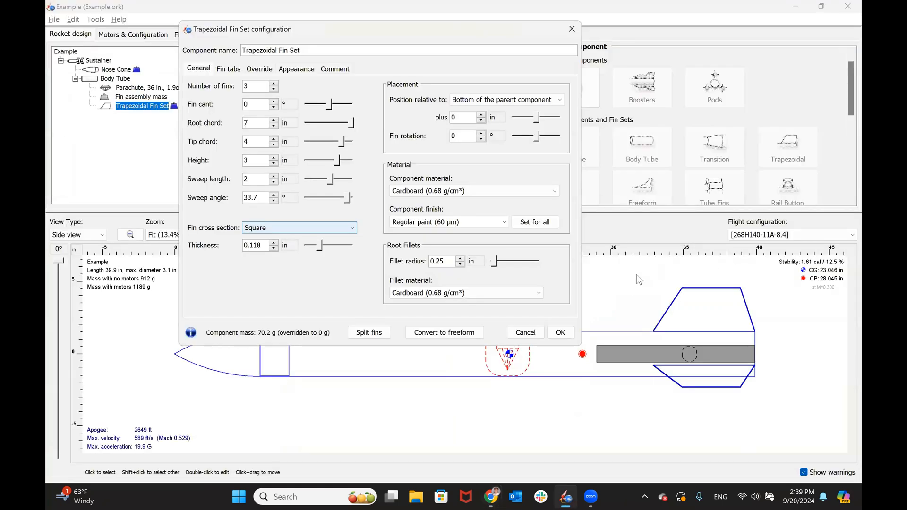
key("alt+Tab")
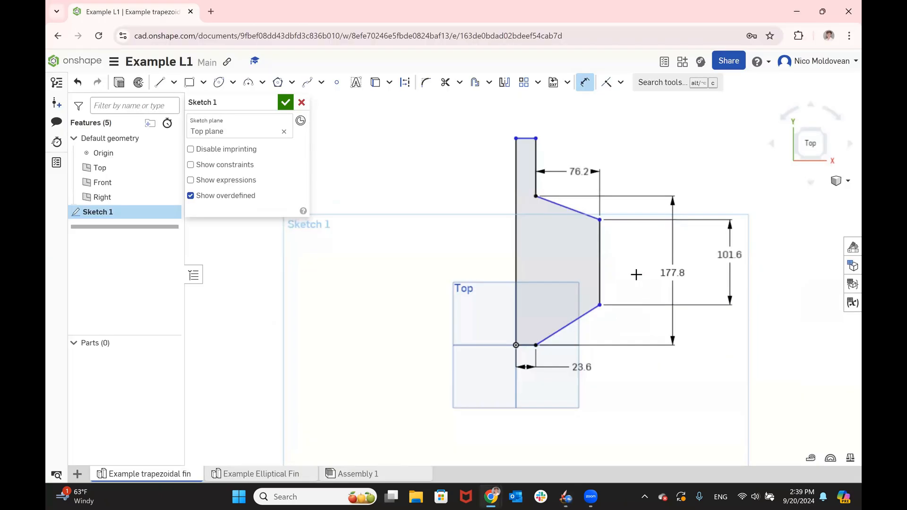
key("Escape")
left_click_drag(603, 224, 622, 232)
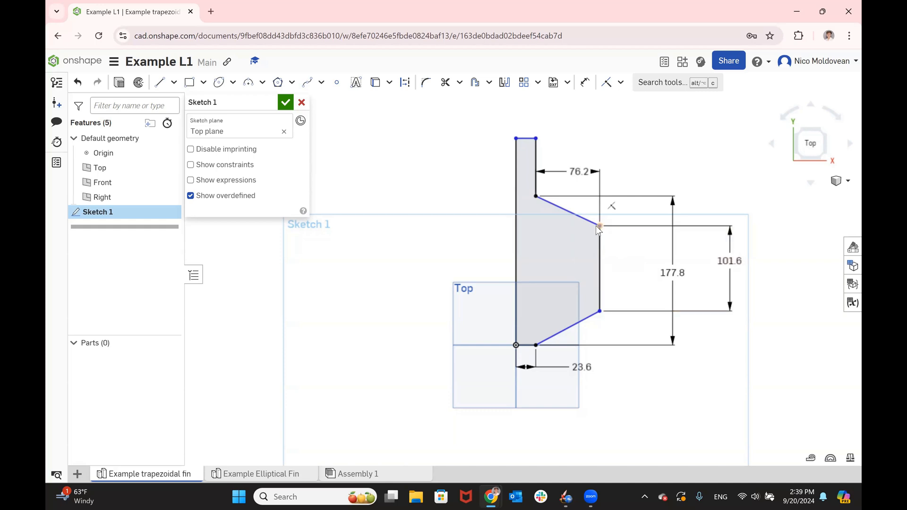
- Check the sweep length in OpenRocket and dimension the vertical offset between the upper root and tip corners in Onshape as 2 in
key("alt+Tab")
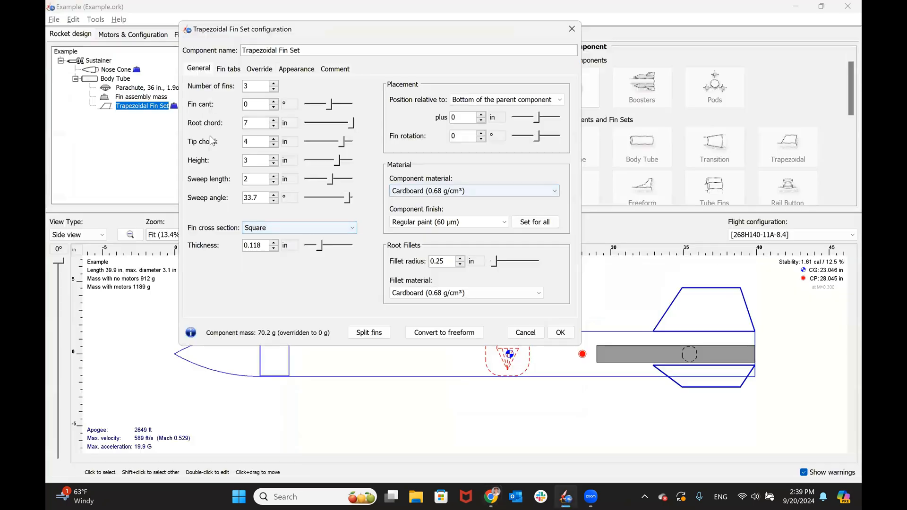
key("alt+Tab")
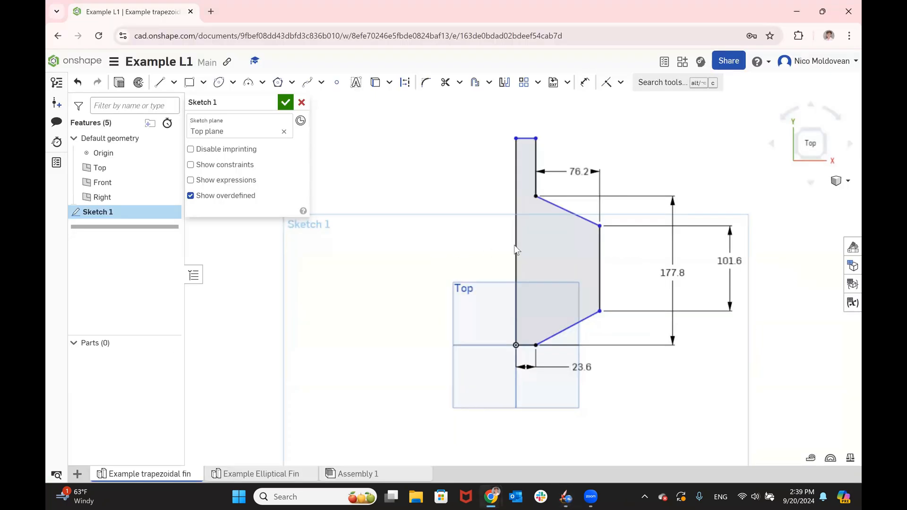
key("d")
left_click(601, 226)
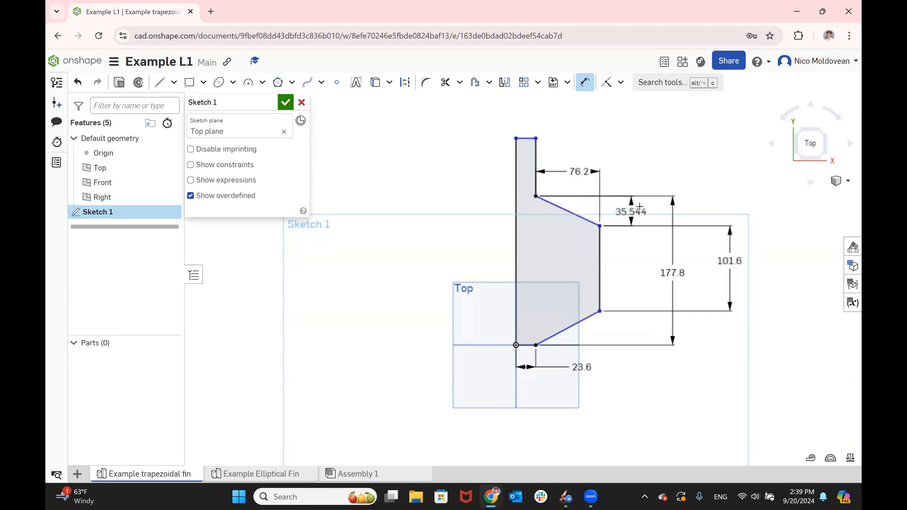
left_click(733, 213)
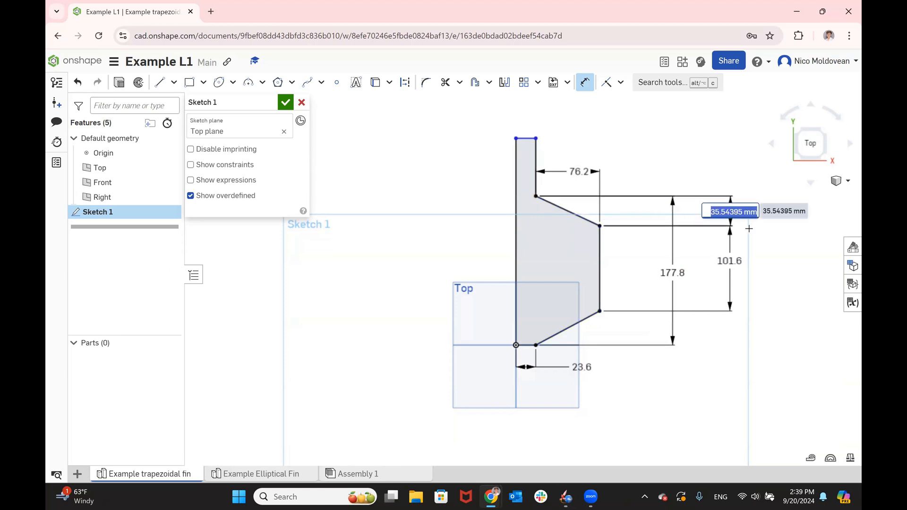
type("2 in")
key("Return")
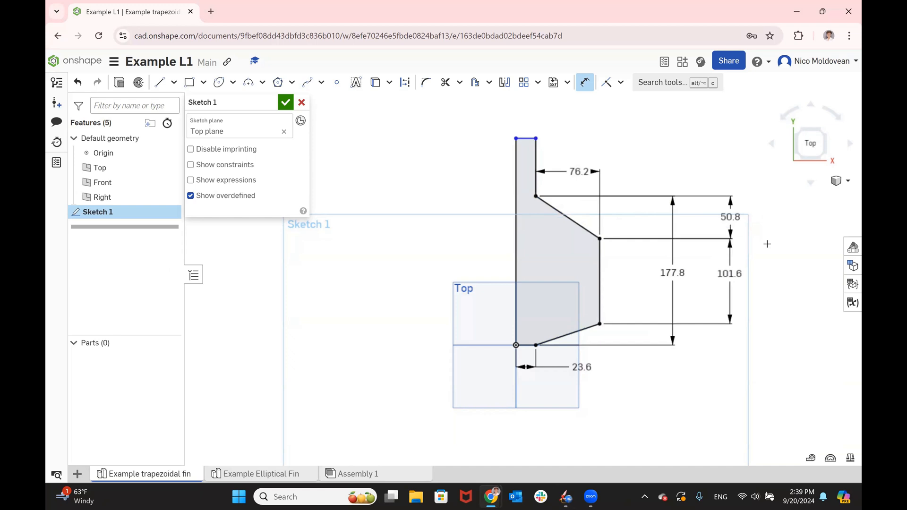
left_click(581, 84)
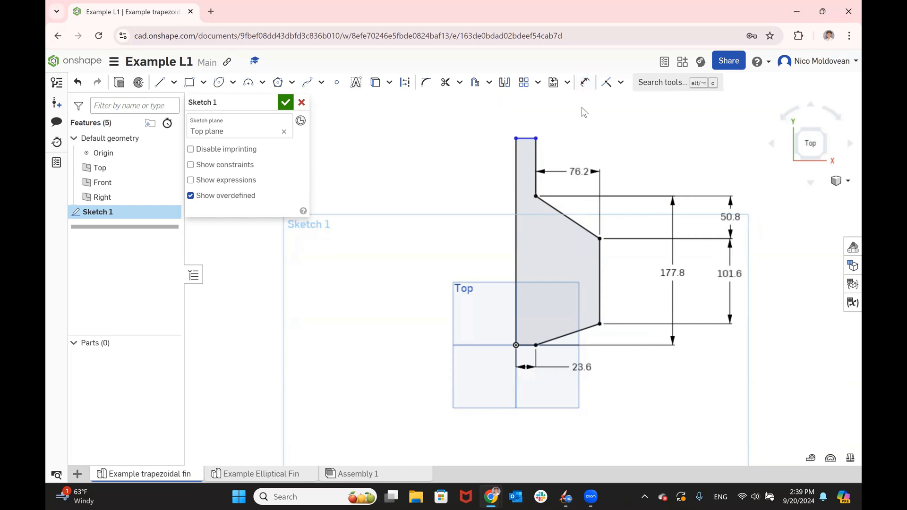
key("d")
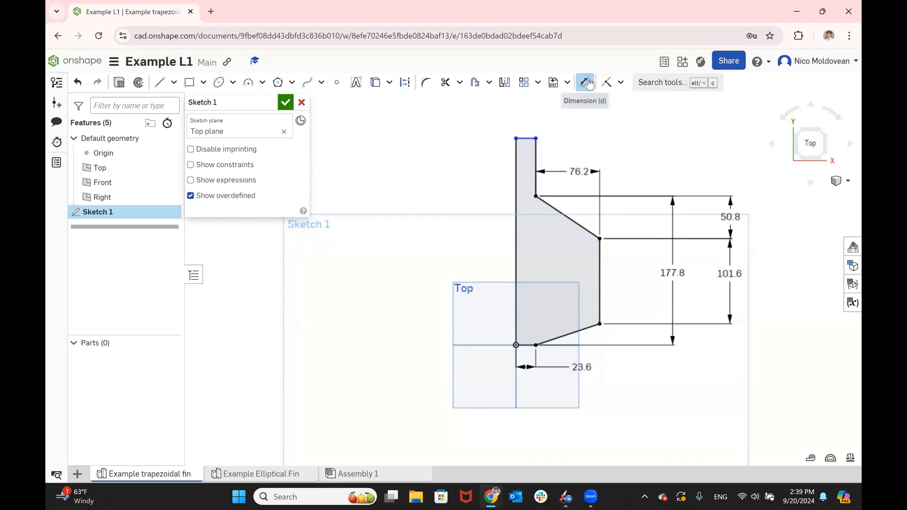
key("Escape")
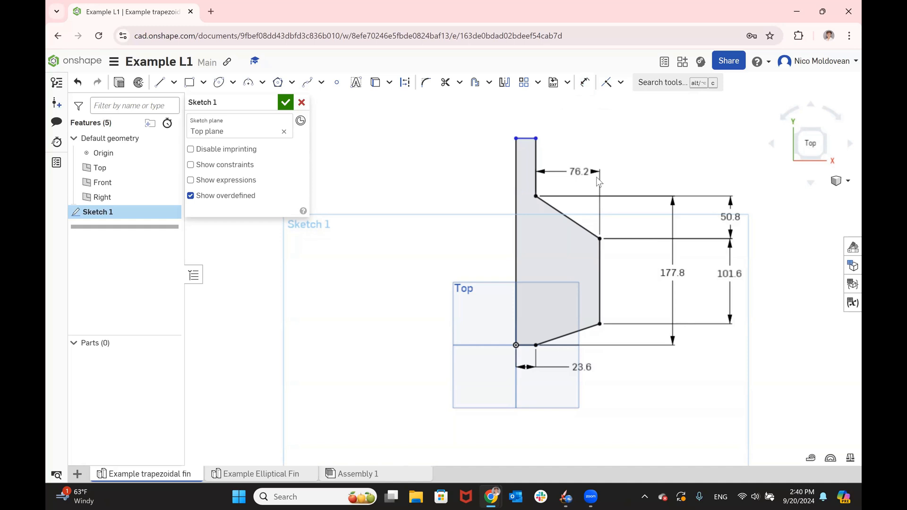
- Dimension the long inner edge of the fin tab, setting its full length to 276.9 mm
mouse_move(524, 138)
left_mouse_down()
mouse_move(523, 117)
mouse_move(519, 161)
mouse_move(518, 151)
left_mouse_up()
key("d")
left_click(516, 176)
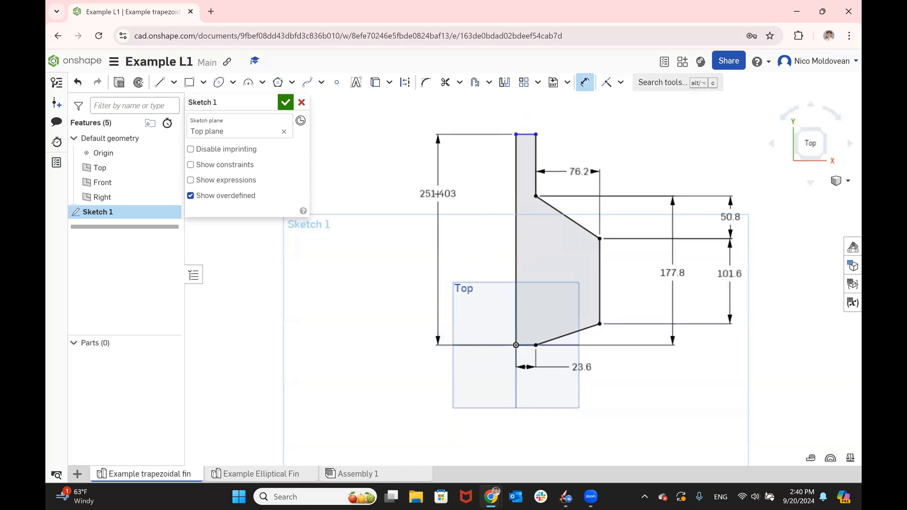
left_click(438, 194)
type("276.9")
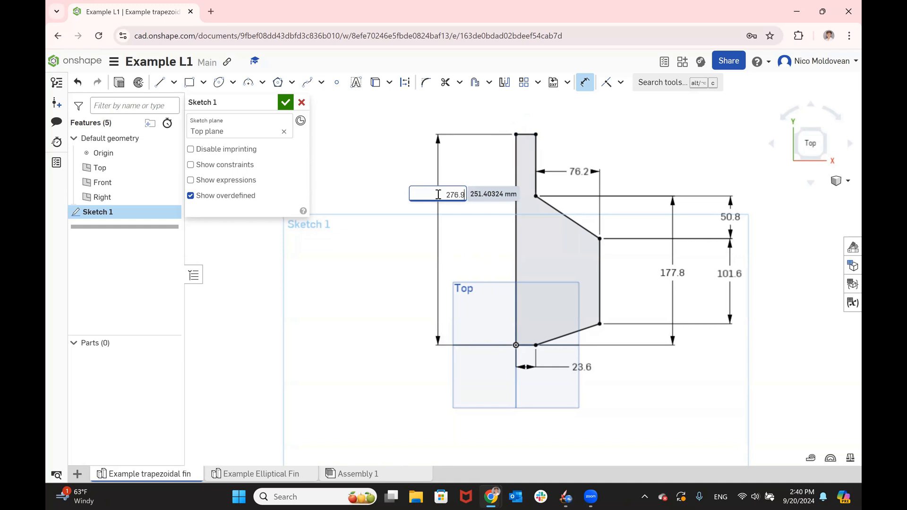
key("Return")
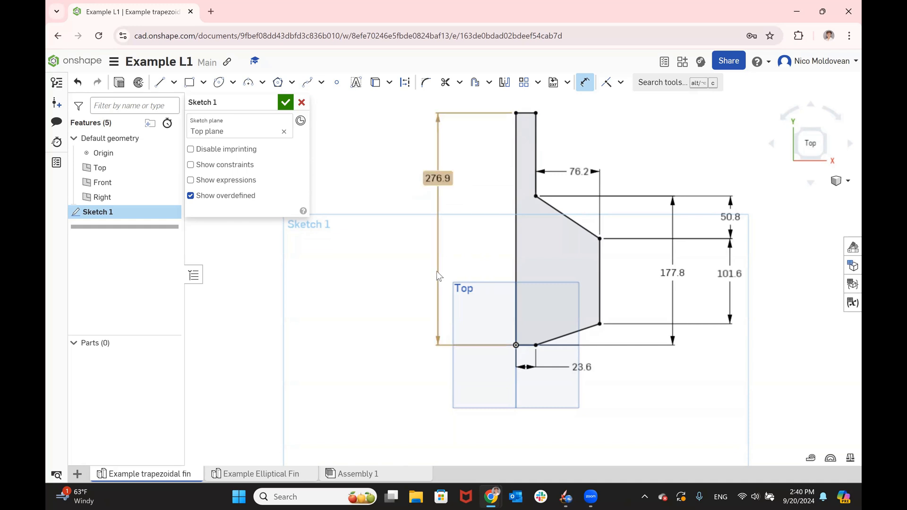
scroll(437, 271, "down", 3)
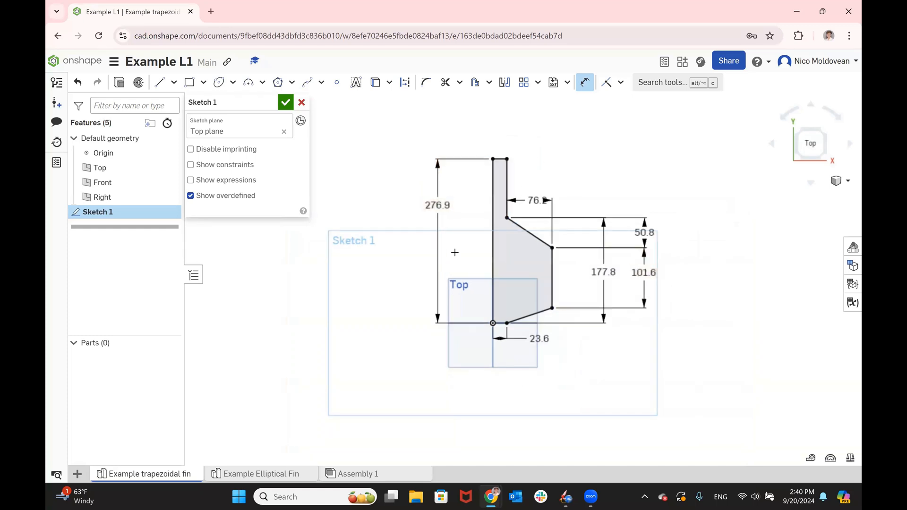
- Review the 23.6 mm tab width dimension and finish the trapezoidal fin sketch
key("Escape")
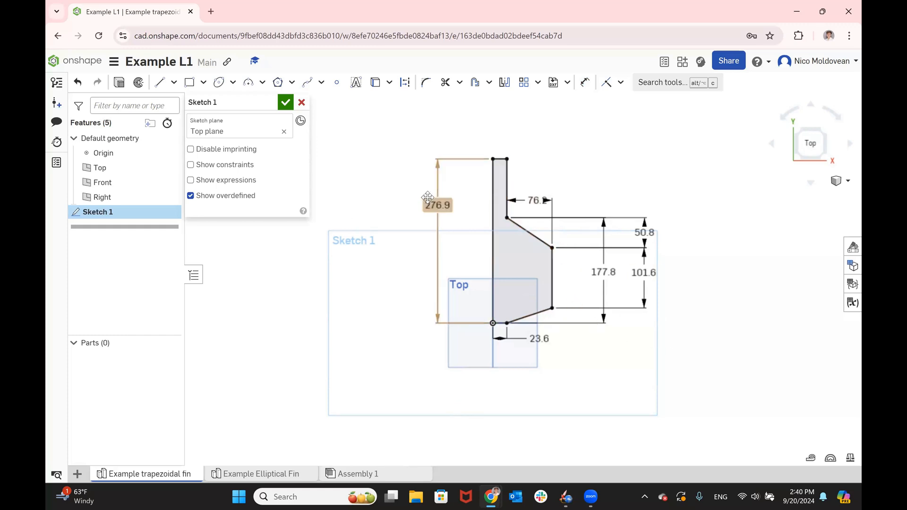
double_click(548, 342)
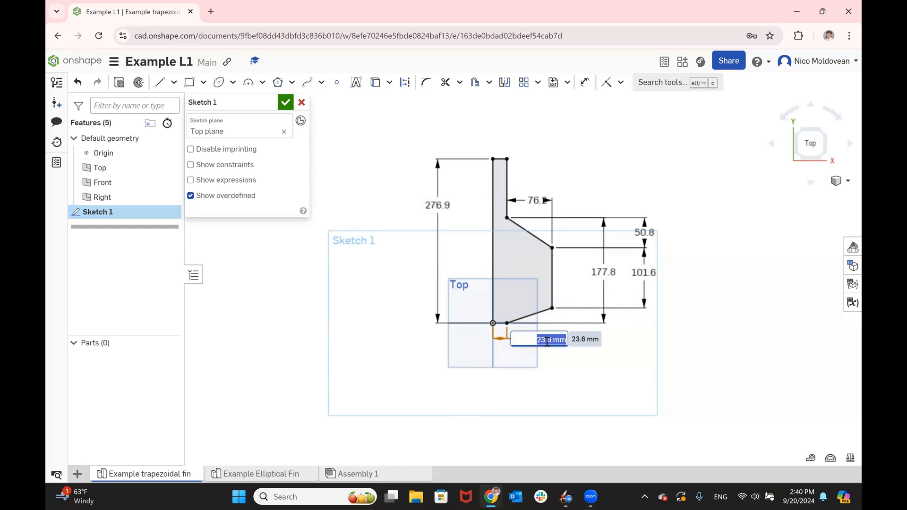
key("Return")
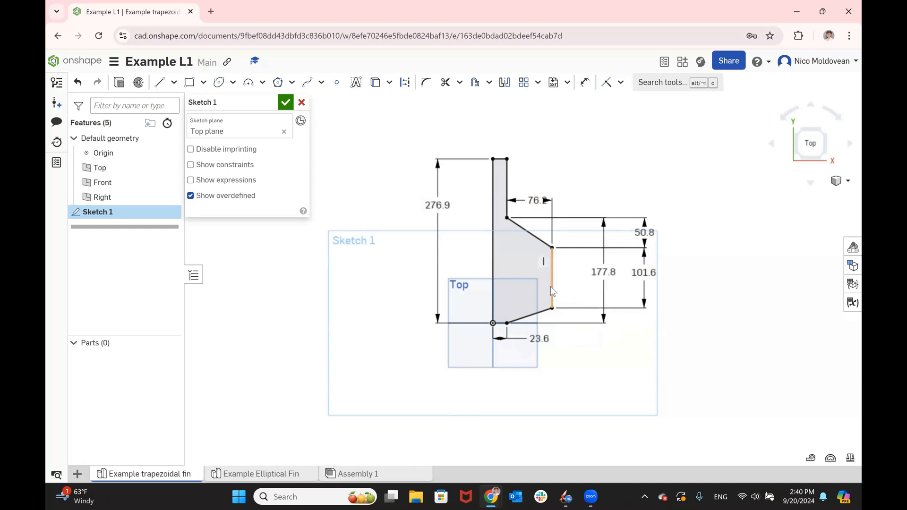
left_click(285, 103)
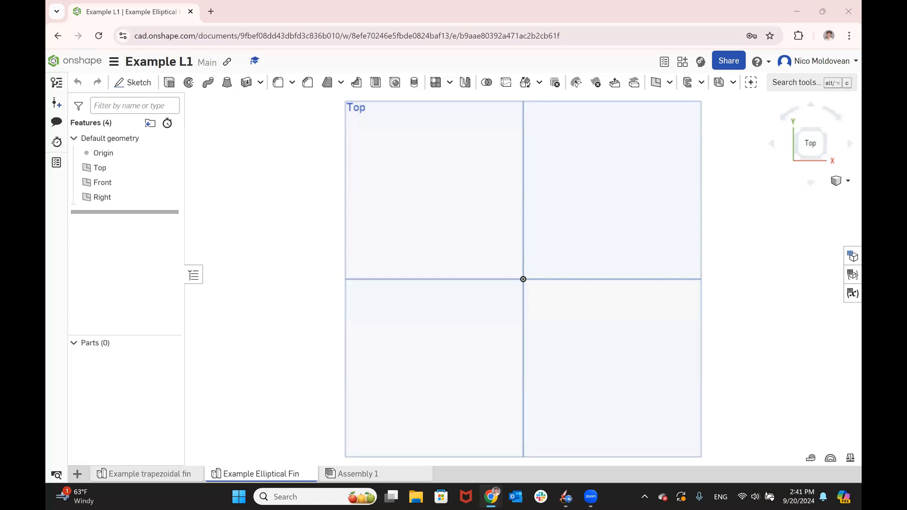
- In the Example Elliptical Fin studio, start a Top plane sketch and draw a rectangle from the origin, about 11.2 by 105.4 mm
left_click(429, 190)
left_click(143, 85)
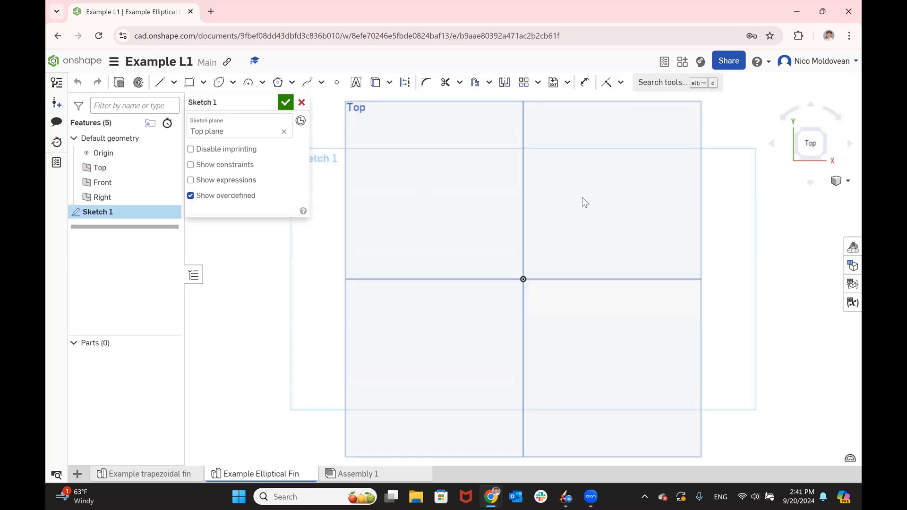
left_click(189, 82)
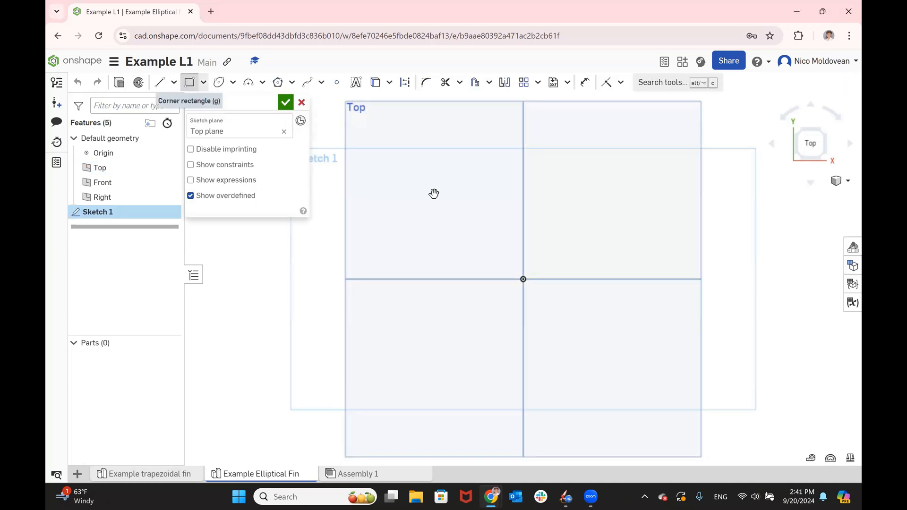
left_click(523, 280)
scroll(524, 341, "down", 2)
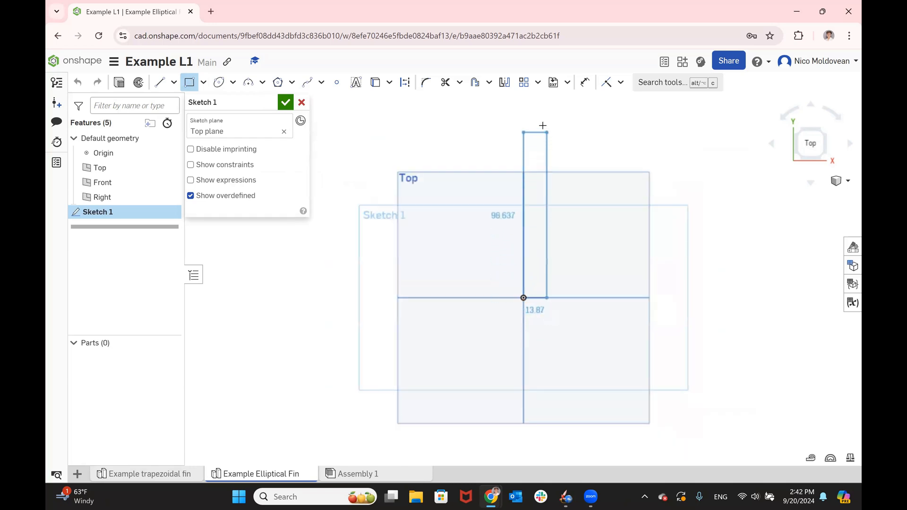
left_click(543, 121)
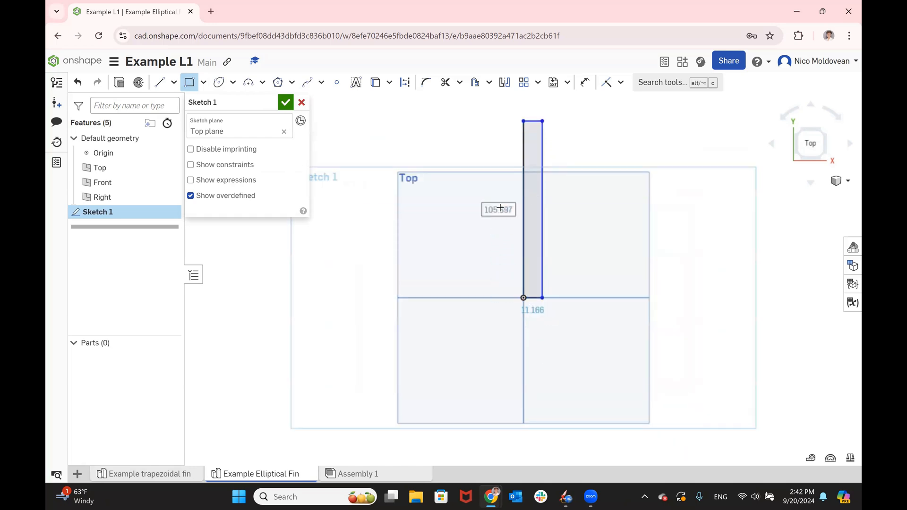
- Place a point on the rectangle's long outer edge and centre an ellipse on it through the lower outer corner, about 72.9 by 118.1 mm
left_click(340, 84)
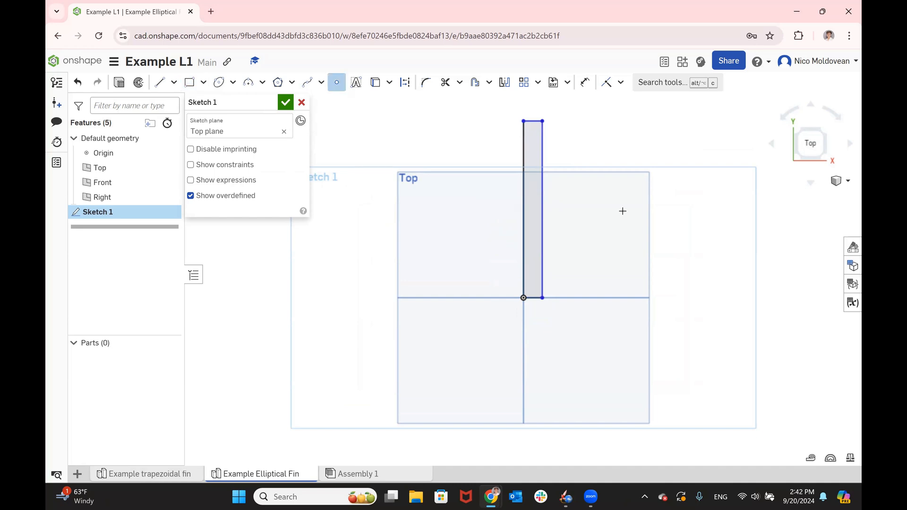
left_click(543, 238)
left_click(233, 82)
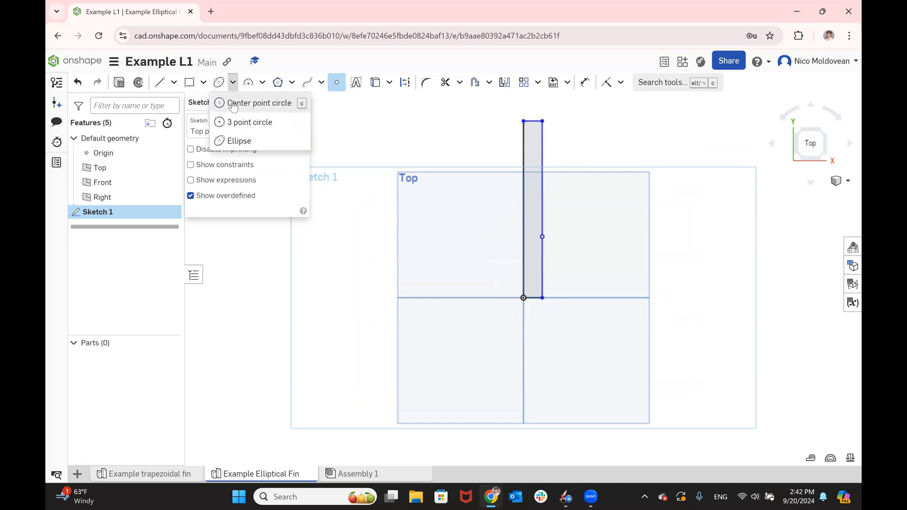
left_click(230, 99)
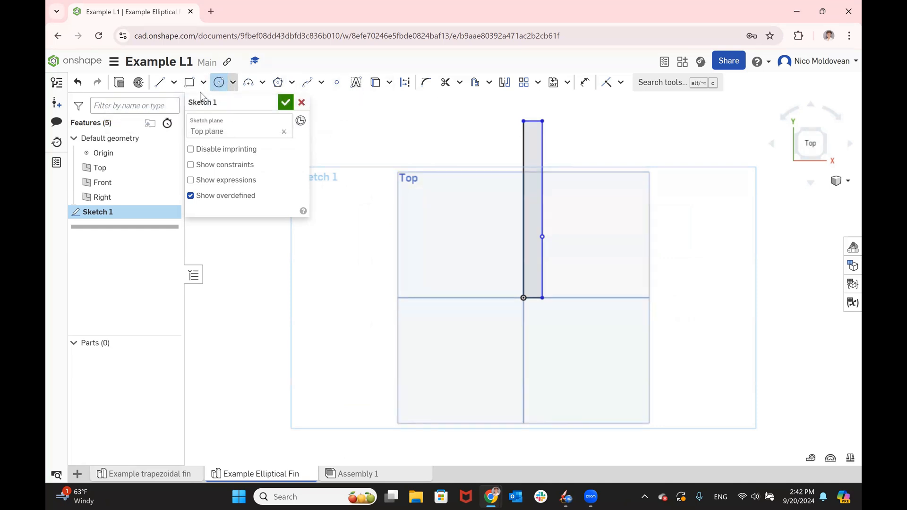
left_click(232, 85)
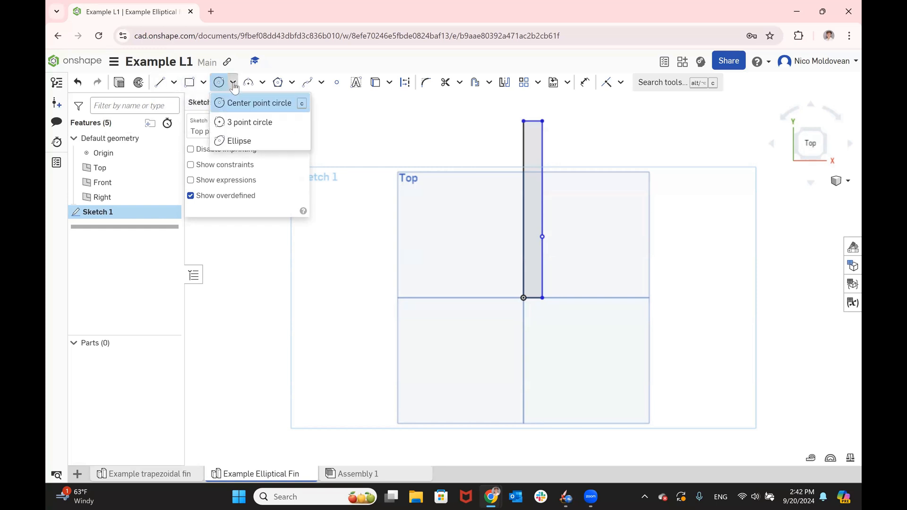
left_click(245, 141)
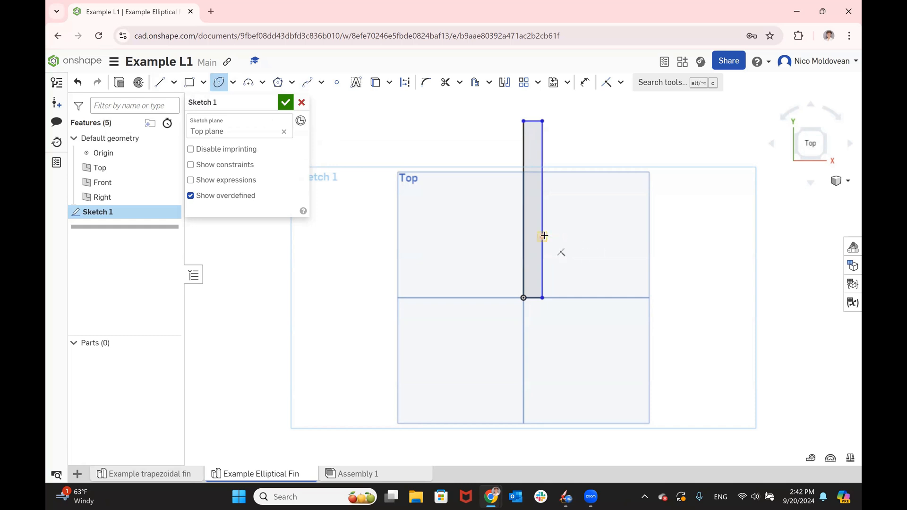
left_click(543, 236)
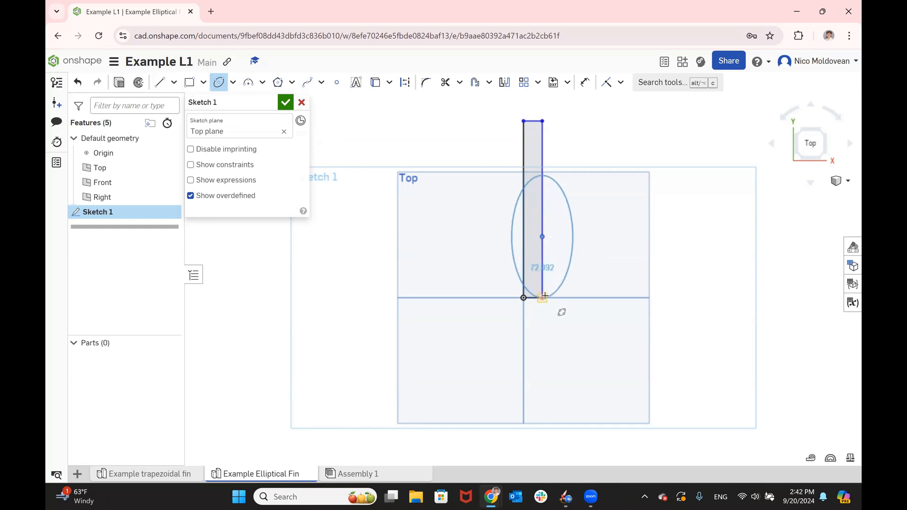
left_click(544, 297)
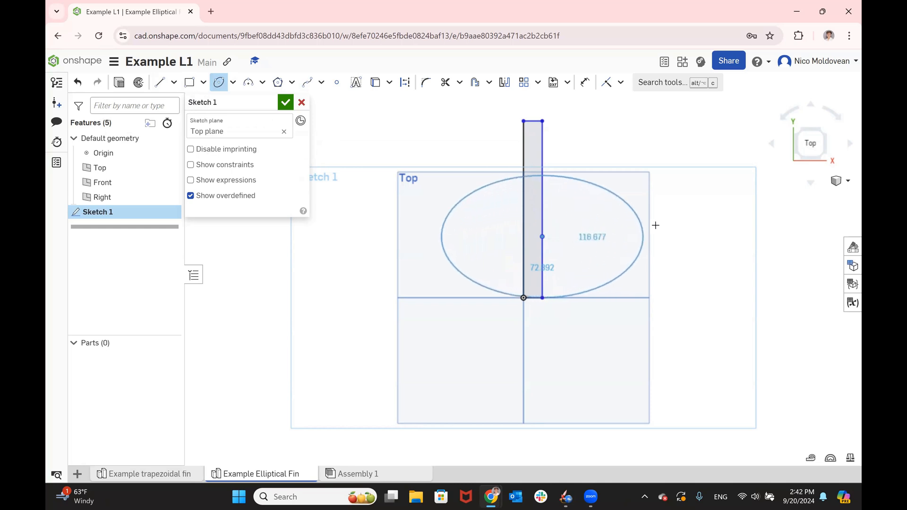
left_click(640, 227)
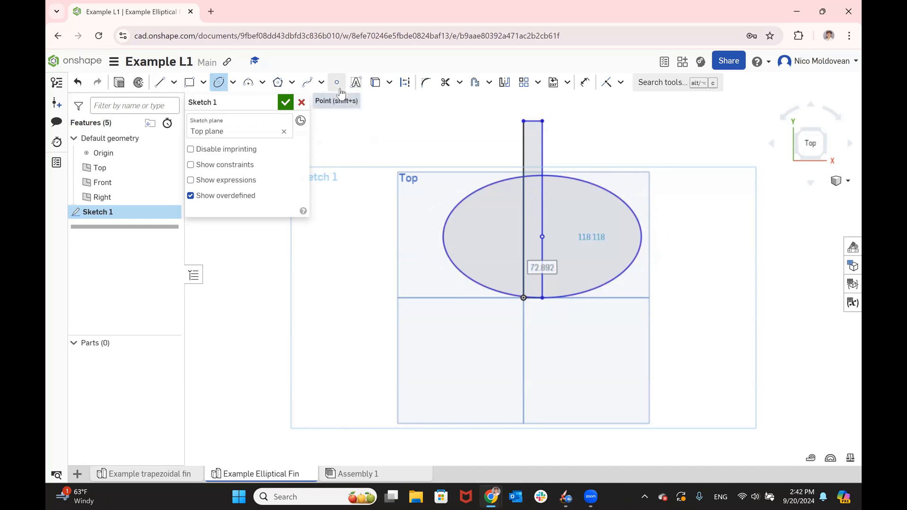
- Add sketch points where the ellipse crosses the tab's outer edge at the top and at the ellipse's outermost tip
left_click(337, 82)
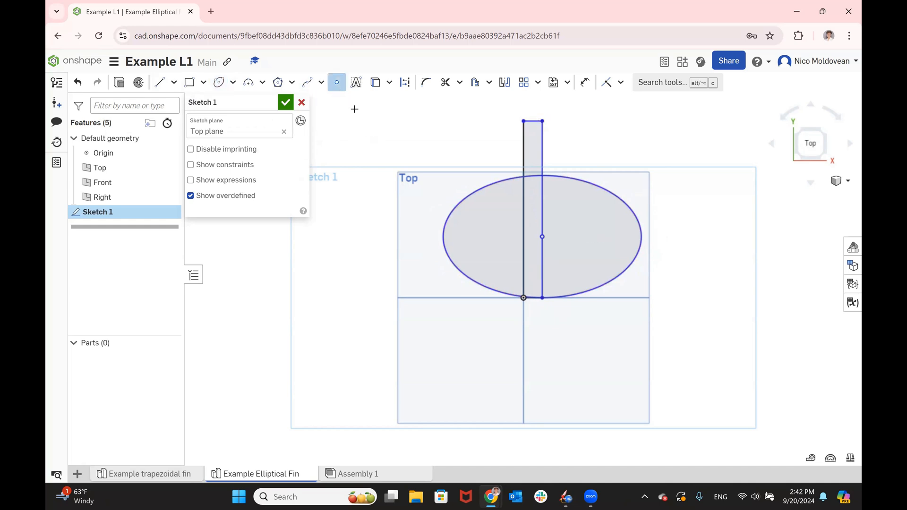
left_click(542, 176)
left_click(642, 236)
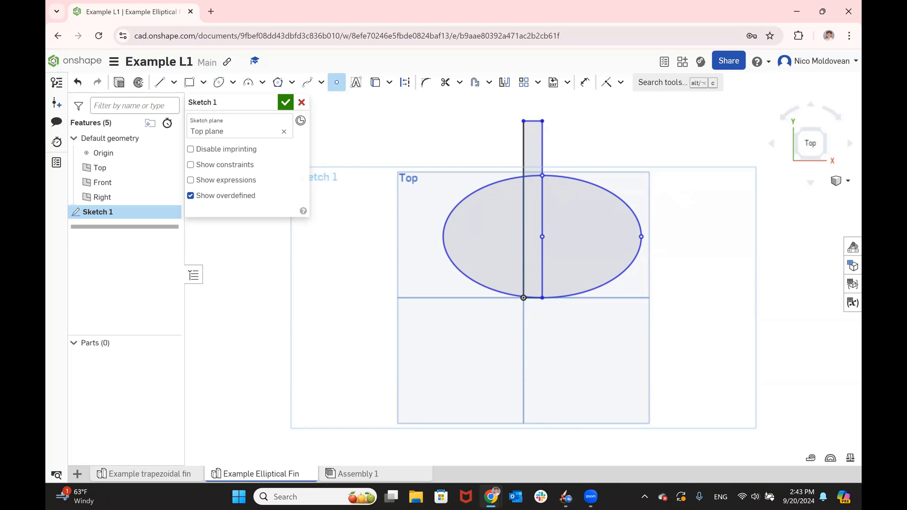
- Dimension the rectangle's long inner edge through the origin as 276.9 mm
left_click(586, 83)
left_click(524, 146)
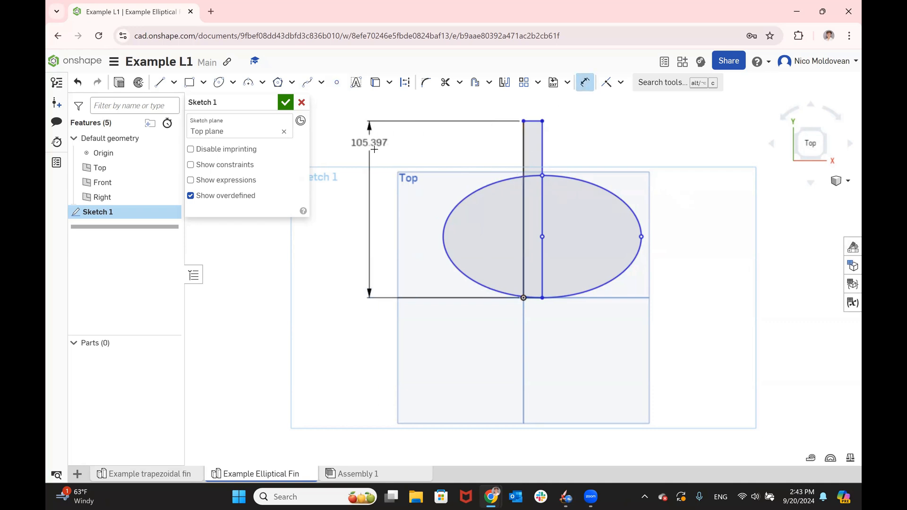
left_click(377, 168)
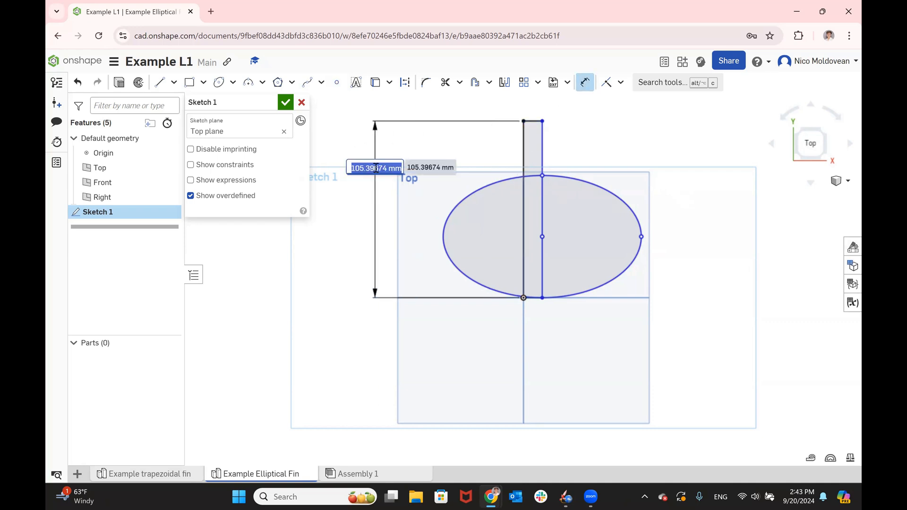
type("2")
type("00")
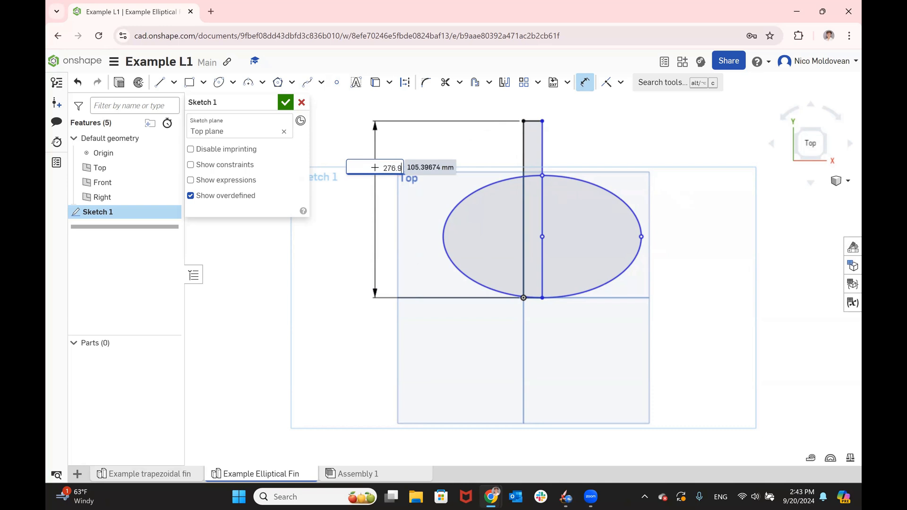
key("Return")
- Dimension the horizontal distance from the tab's outer edge to the ellipse's outermost point as 125 mm
scroll(472, 331, "down", 10)
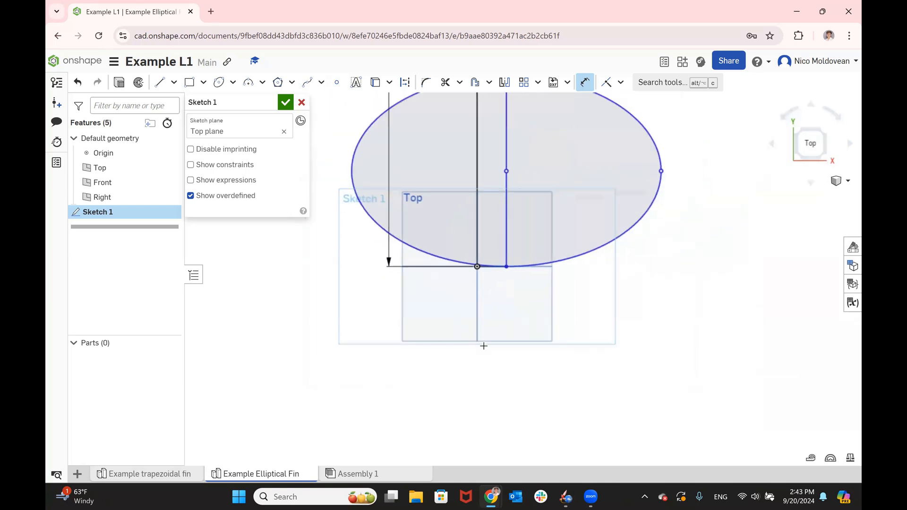
scroll(518, 255, "up", 3)
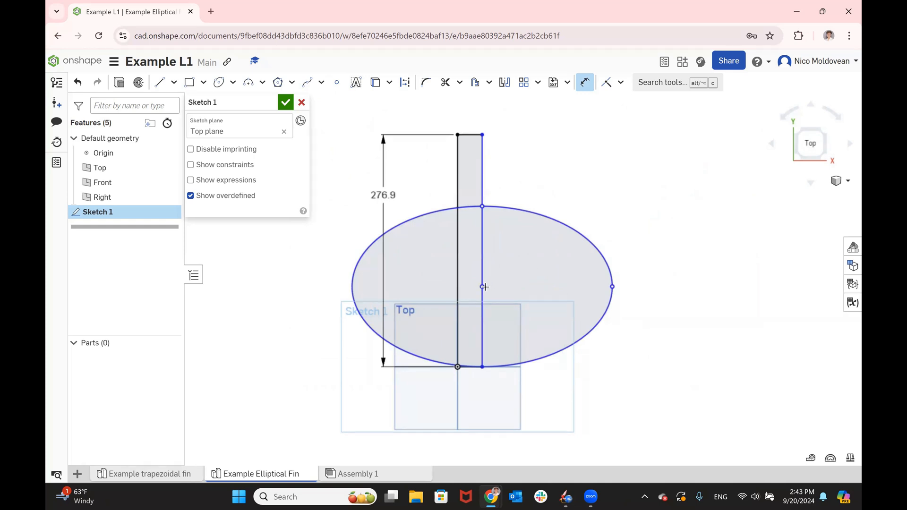
left_click(611, 287)
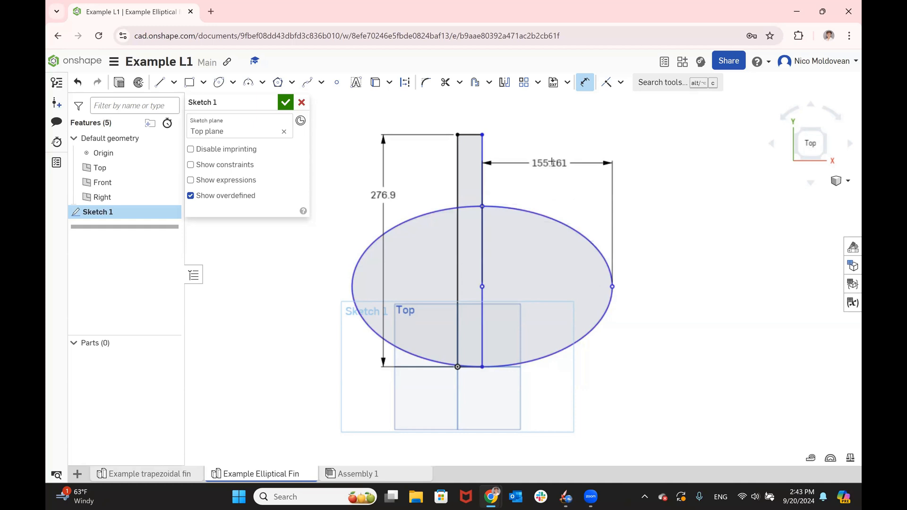
left_click(572, 185)
type("125")
key("Return")
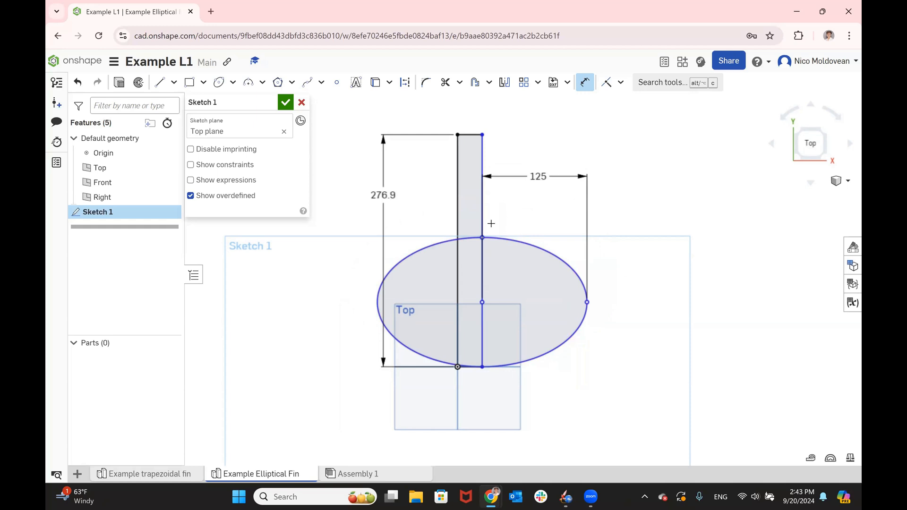
- Dimension the ellipse's height from the tab's lower outer corner to the upper crossing point as 160 mm
left_click(481, 367)
left_click(646, 294)
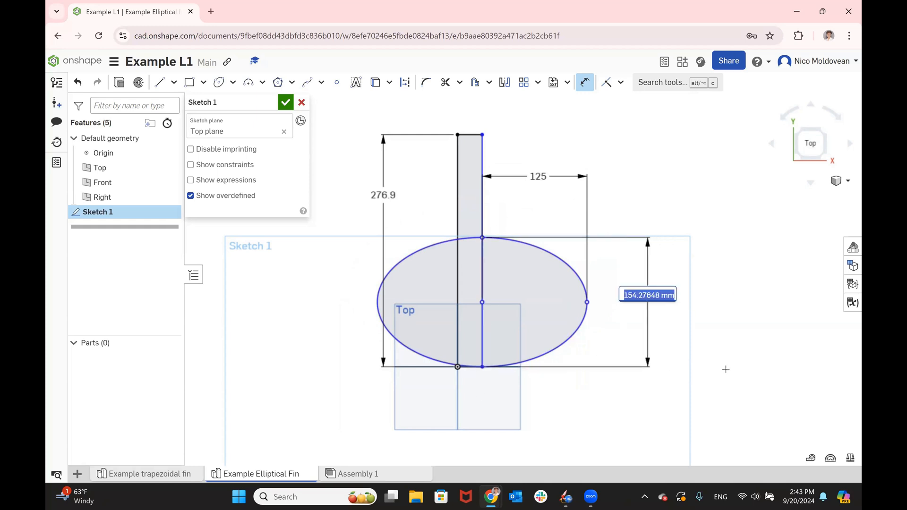
type("160")
key("Return")
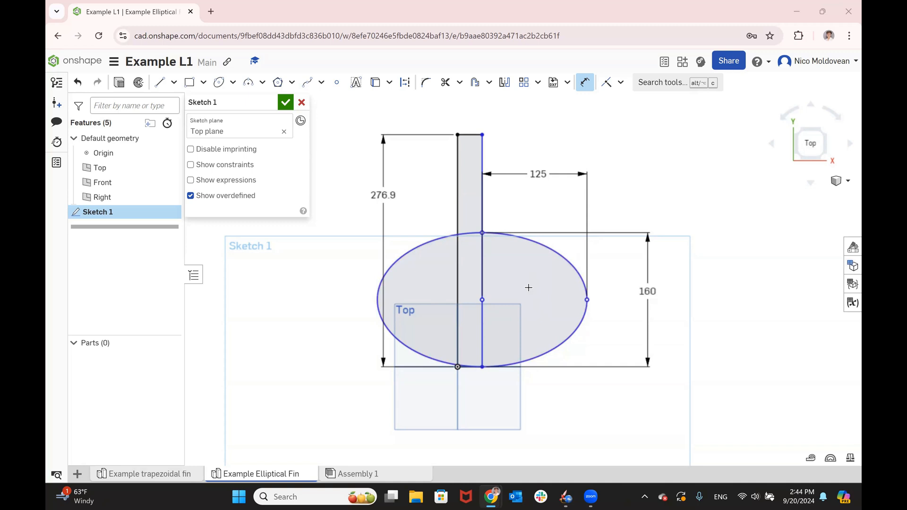
- Dimension the tab rectangle's short upper edge, setting the tab width to 23.6 mm
left_click(468, 134)
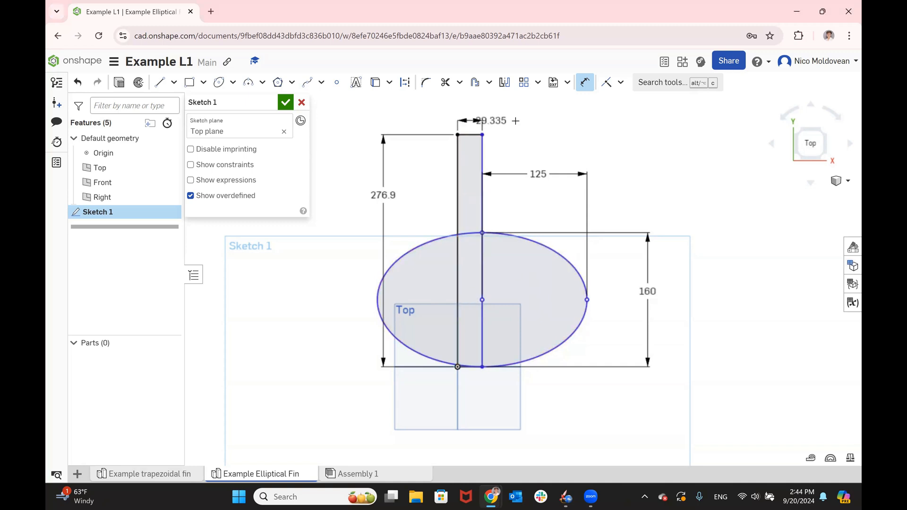
left_click(550, 139)
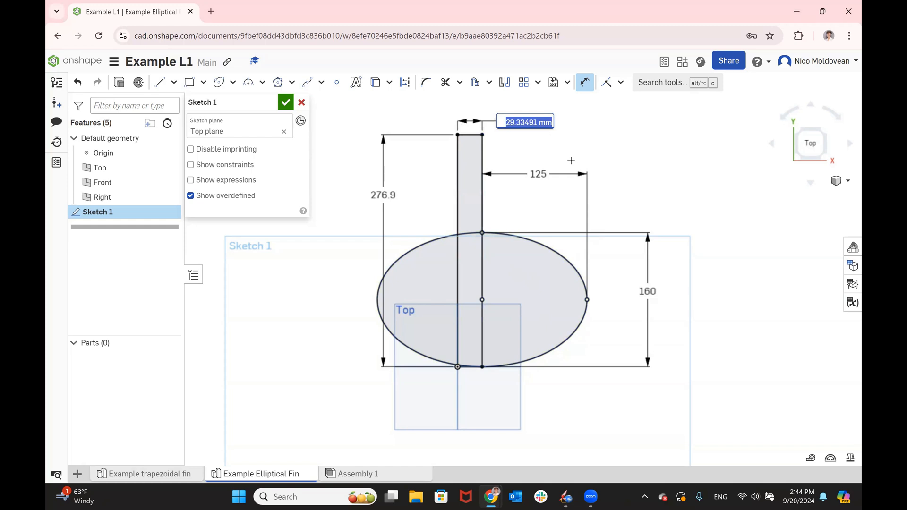
type("23.6")
key("Return")
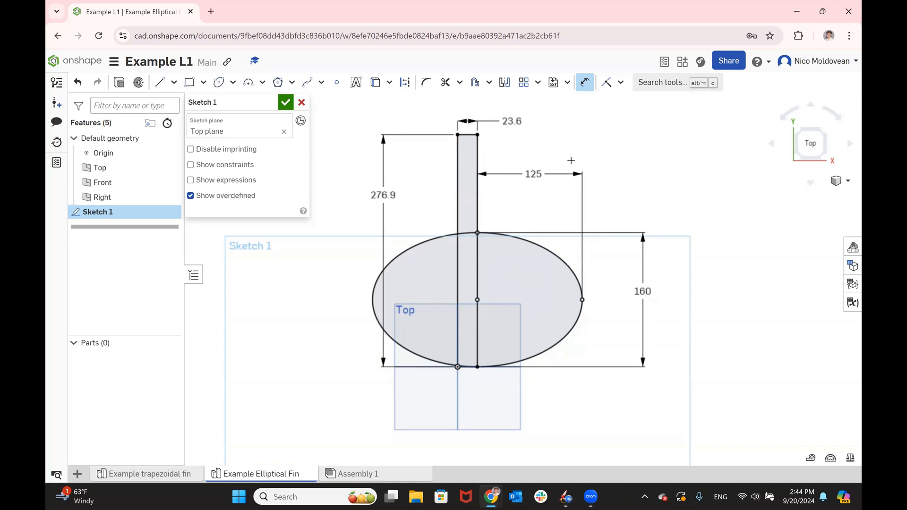
- Trim away the ellipse's half beyond the tab's inner edge and its upper and lower arc segments inside the tab
left_click(445, 82)
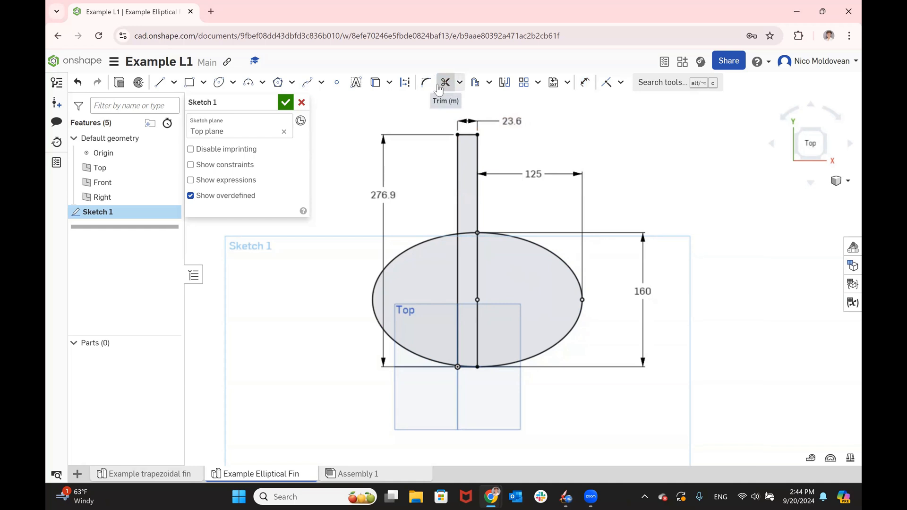
left_click(422, 238)
scroll(466, 237, "up", 3)
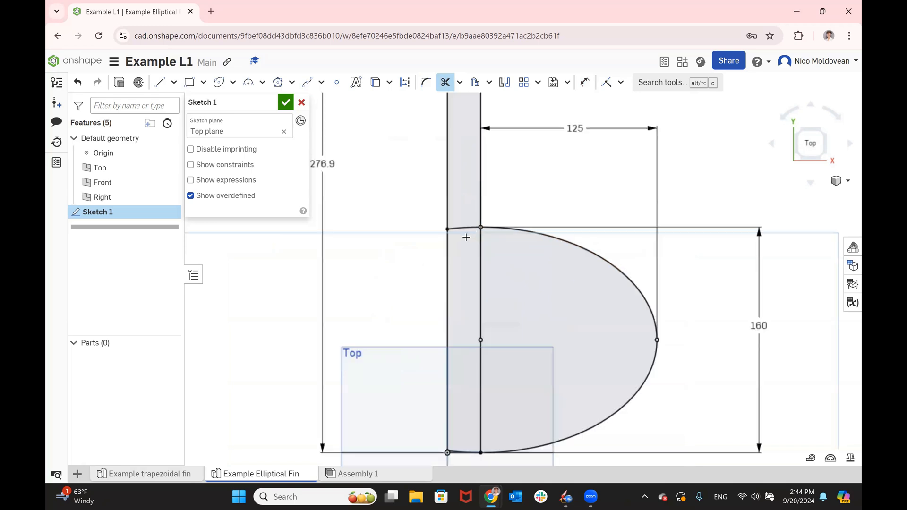
scroll(466, 238, "up", 2)
left_click(461, 225)
scroll(462, 197, "down", 2)
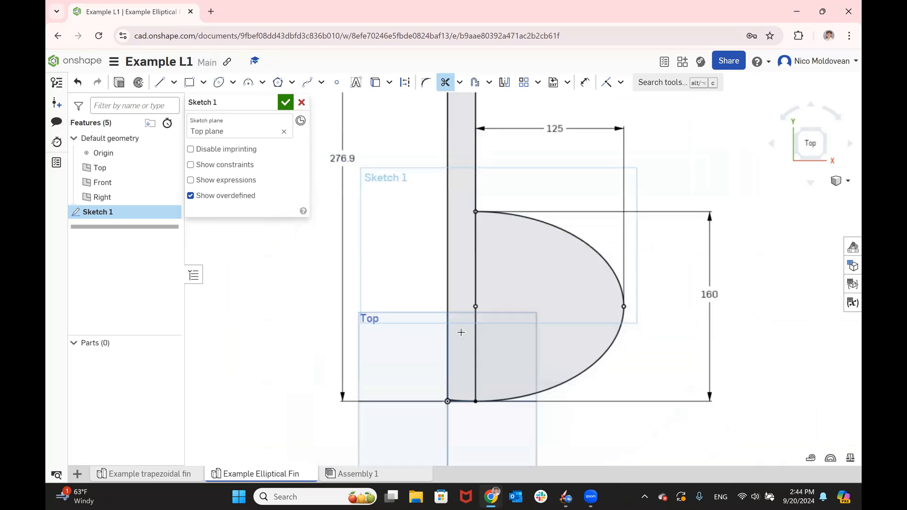
scroll(454, 414, "up", 4)
scroll(447, 387, "up", 5)
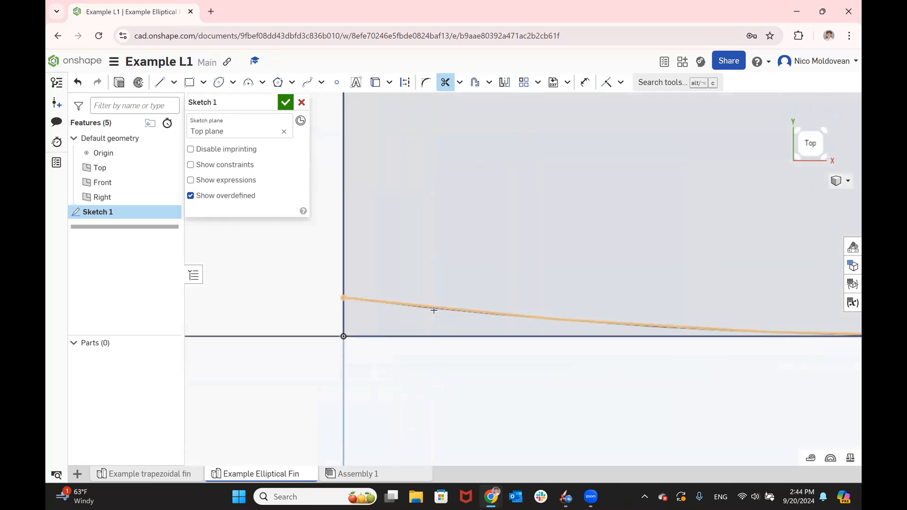
left_click(434, 310)
scroll(472, 284, "down", 5)
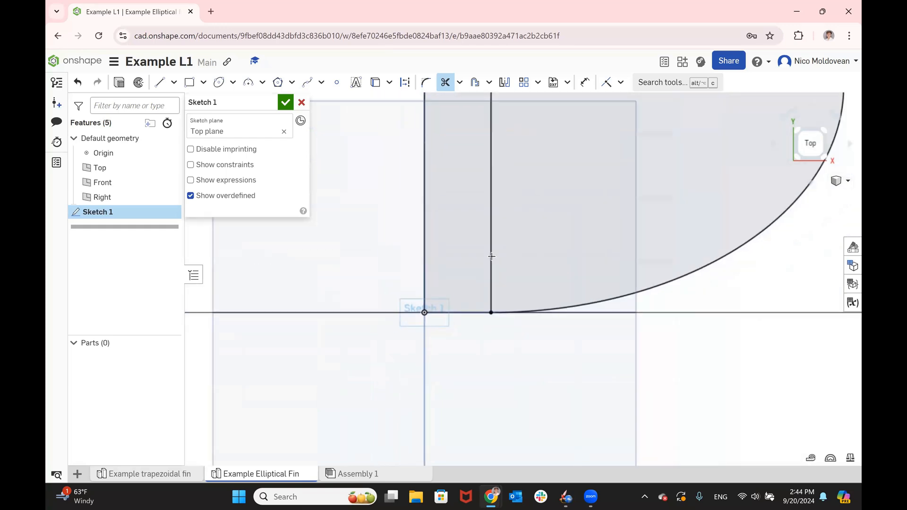
- Convert the vertical line segment between the ellipse's center and the tab's lower inner corner into construction geometry
scroll(504, 261, "down", 3)
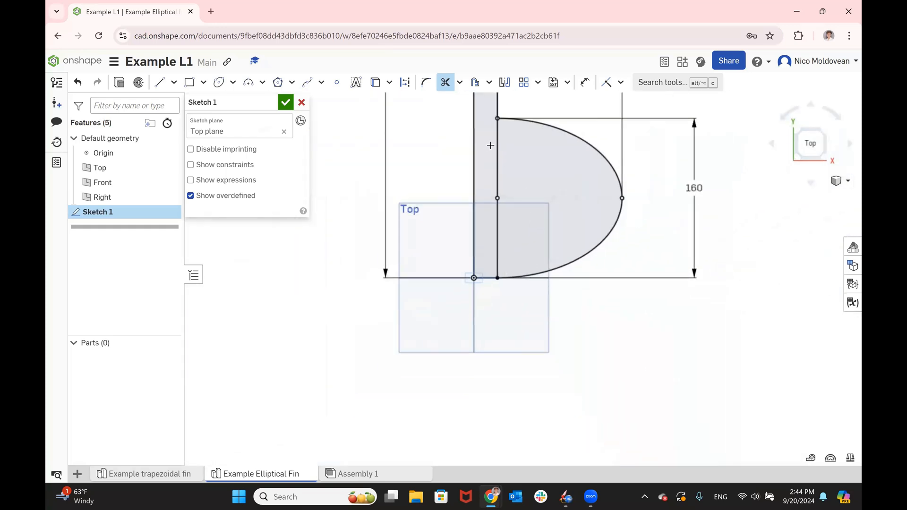
left_click(445, 82)
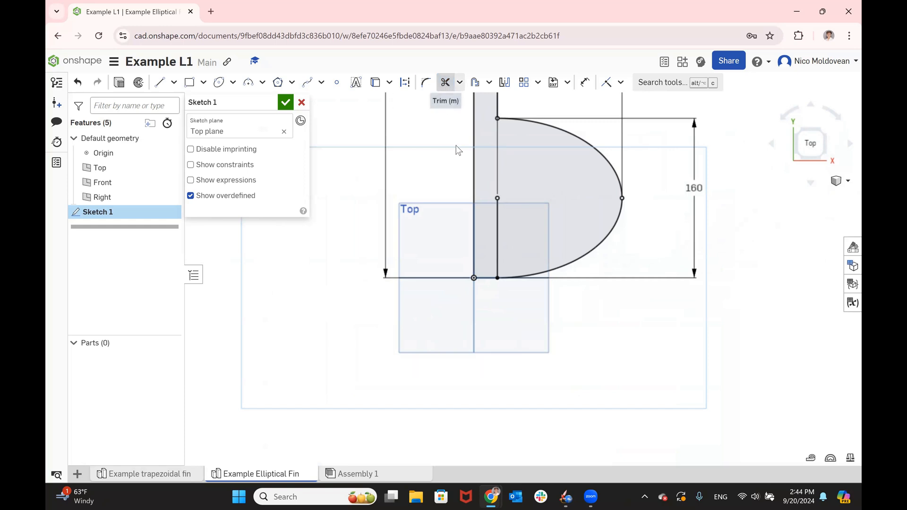
left_click(498, 213)
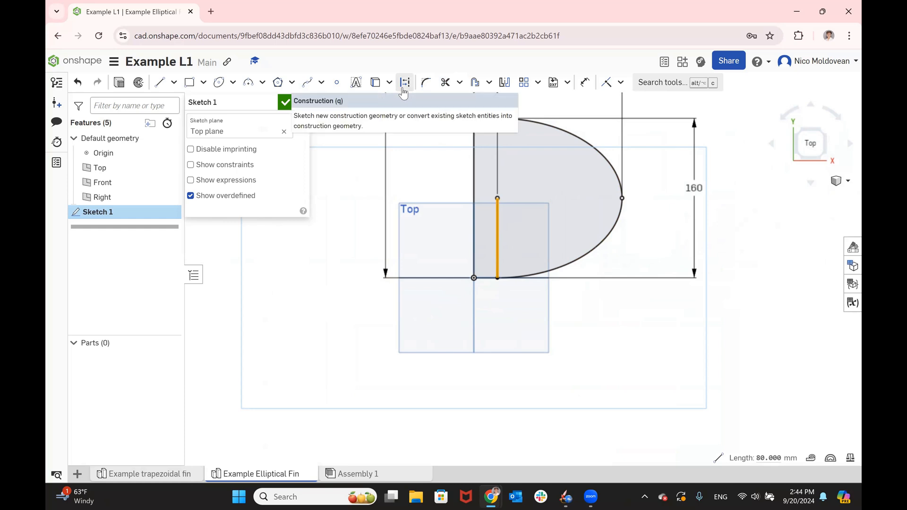
left_click(403, 88)
left_click(604, 313)
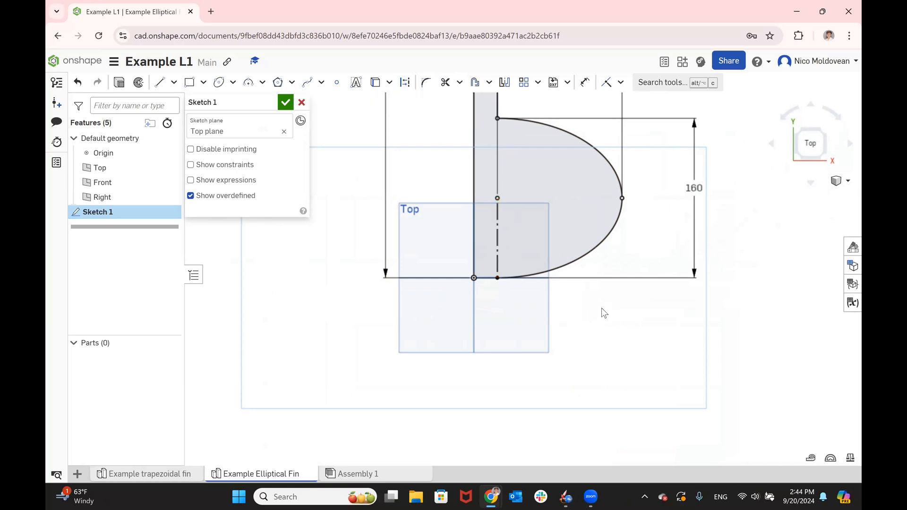
- Try deleting the vertical construction line and moving the ellipse's outermost point, and undo both changes
scroll(602, 308, "down", 1)
scroll(563, 169, "up", 2)
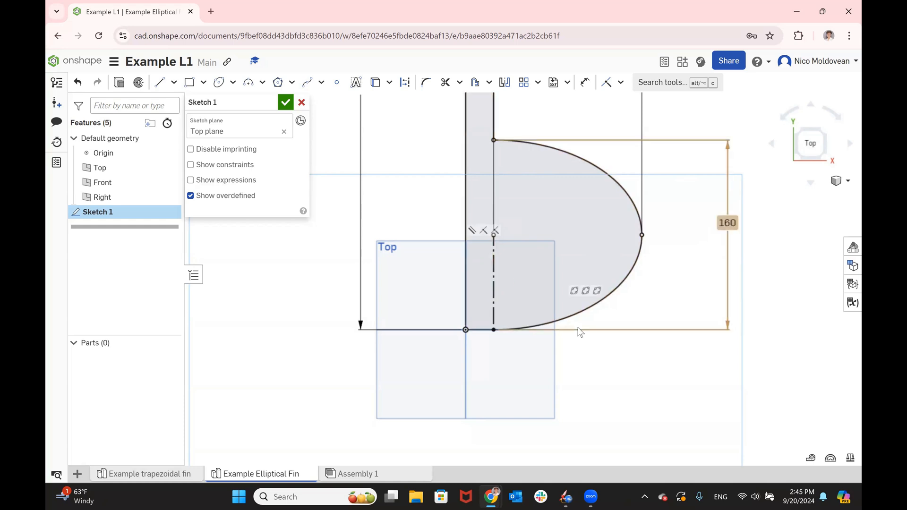
scroll(580, 333, "down", 2)
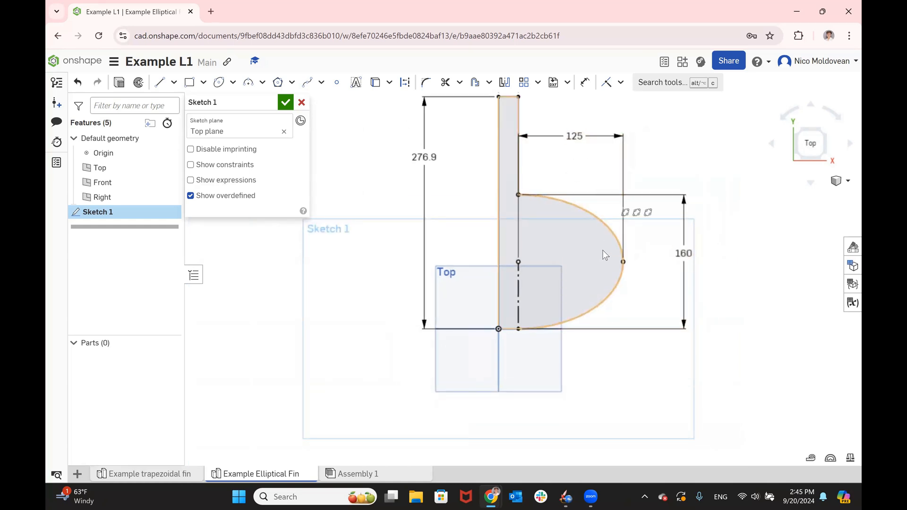
left_click(519, 276)
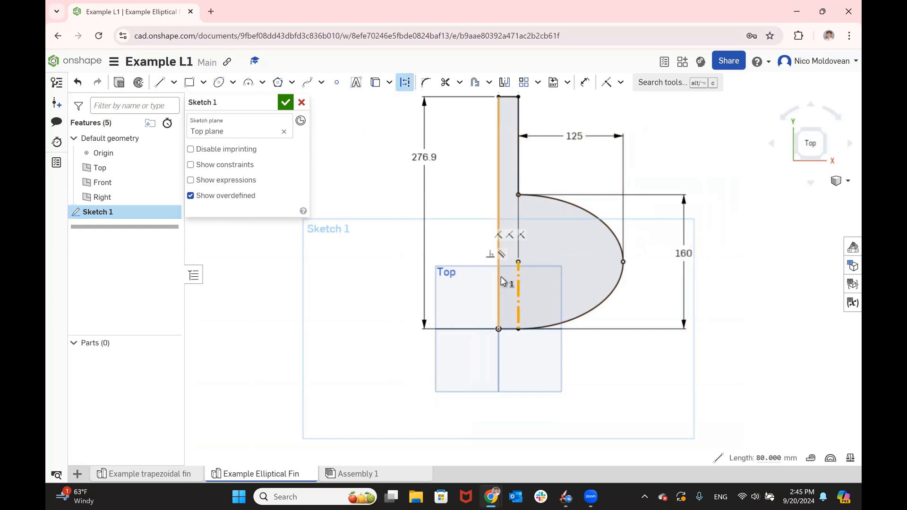
key("Delete")
left_click_drag(624, 262, 675, 376)
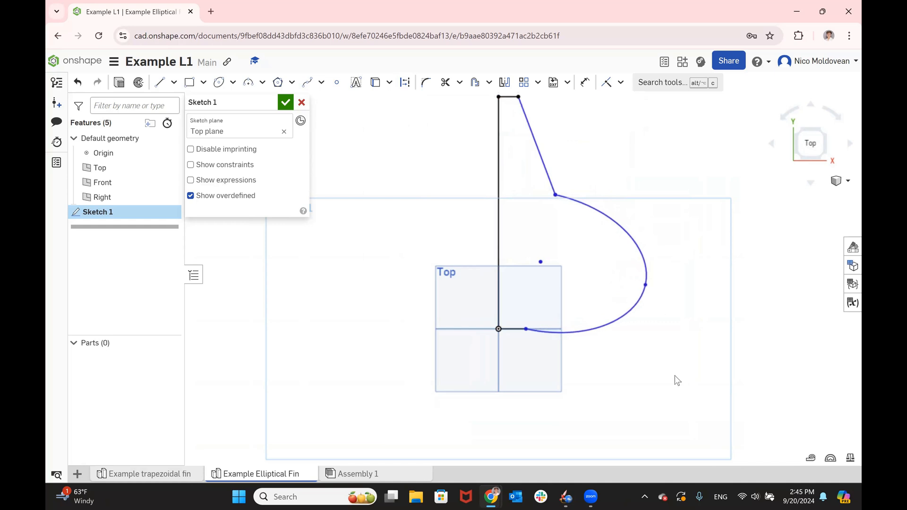
key("ctrl+z")
key("ctrl+z")
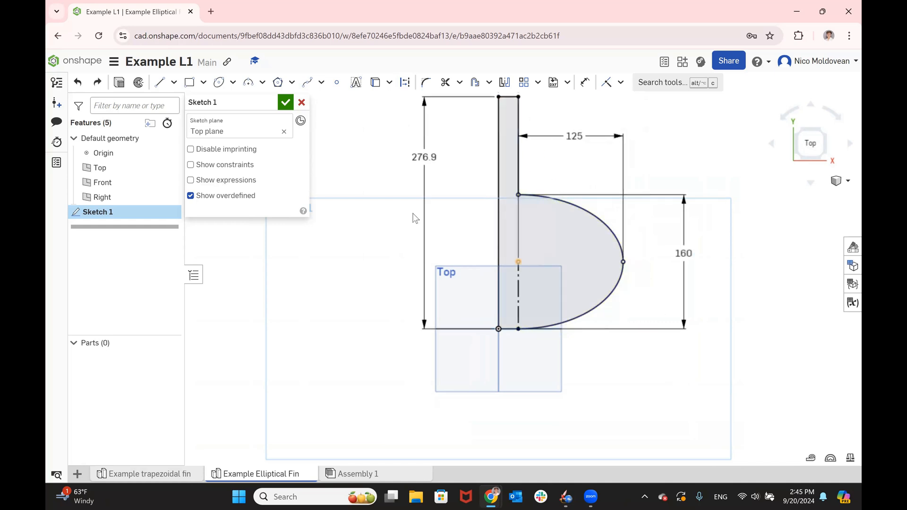
- Accept and close the elliptical fin sketch on the Top plane
left_click(292, 100)
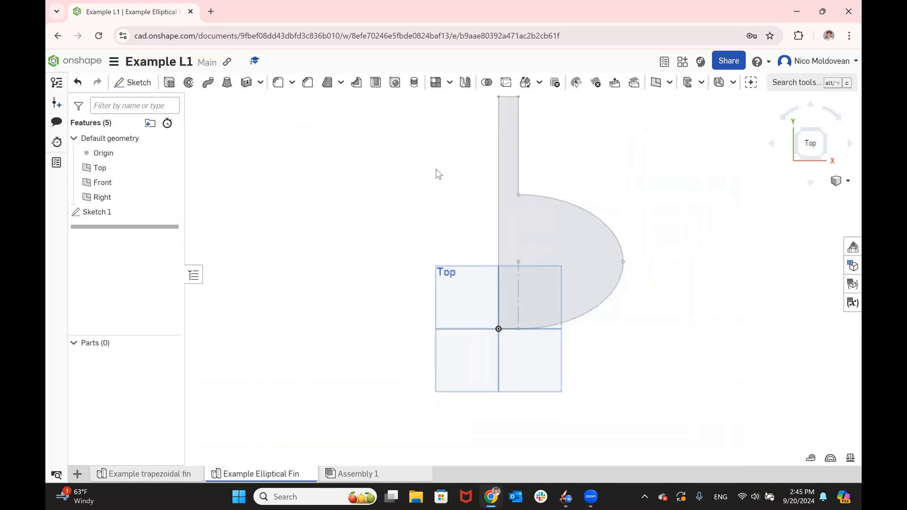
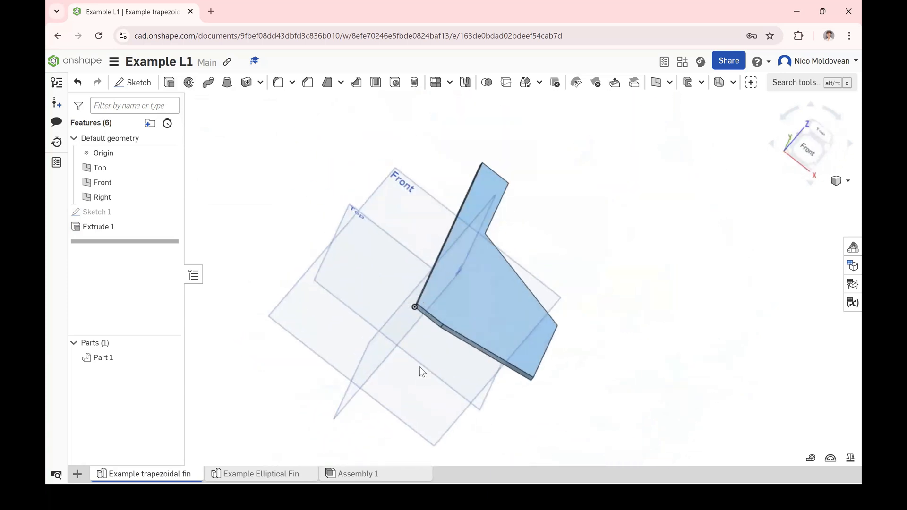
- View the fin from the top, consult the Step 1.4 slide for the bottom slot dimensions, and return to Onshape
left_click(828, 146)
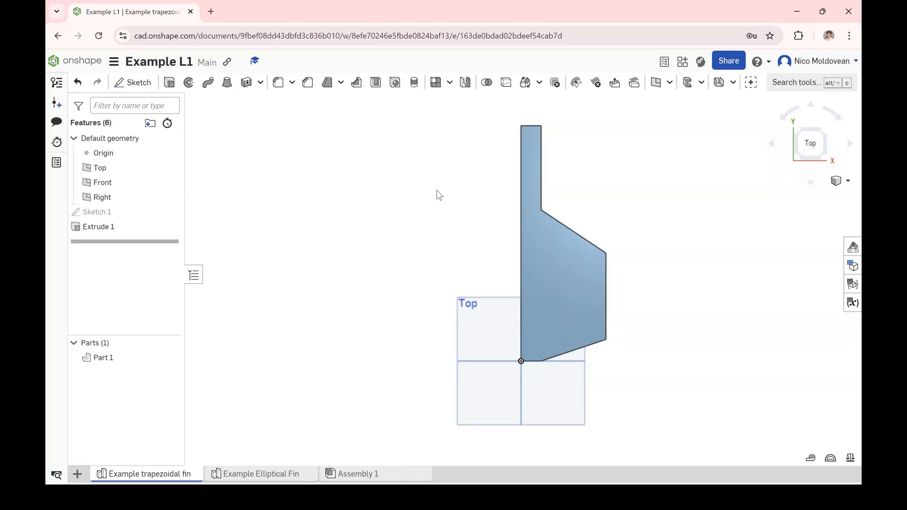
key("alt+Tab")
key("alt+Tab")
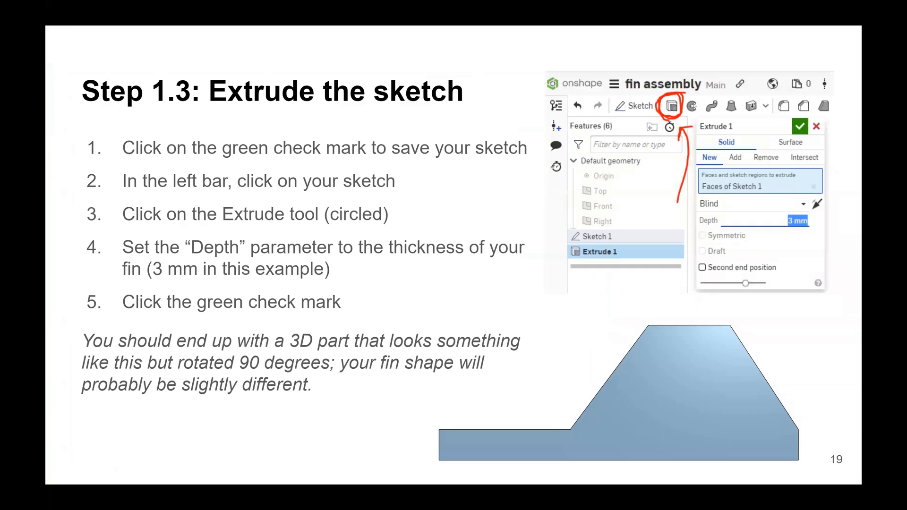
key("Right")
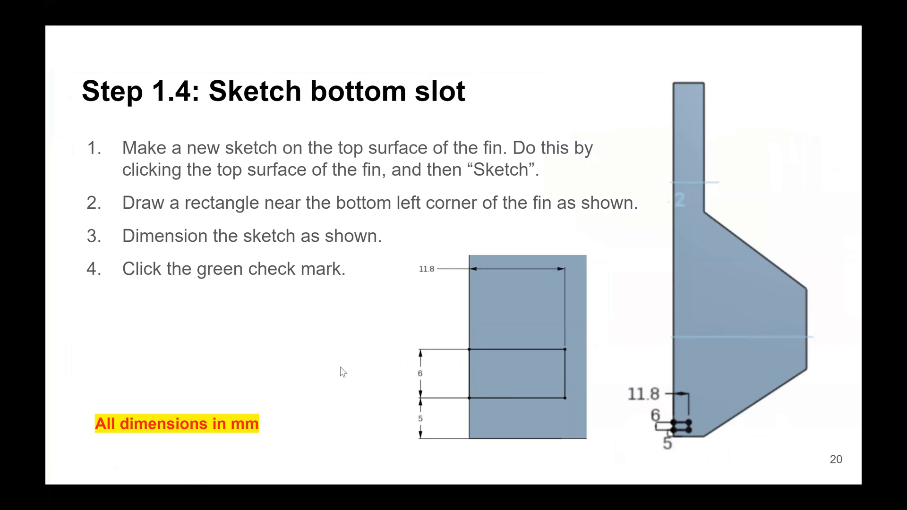
key("alt+Tab")
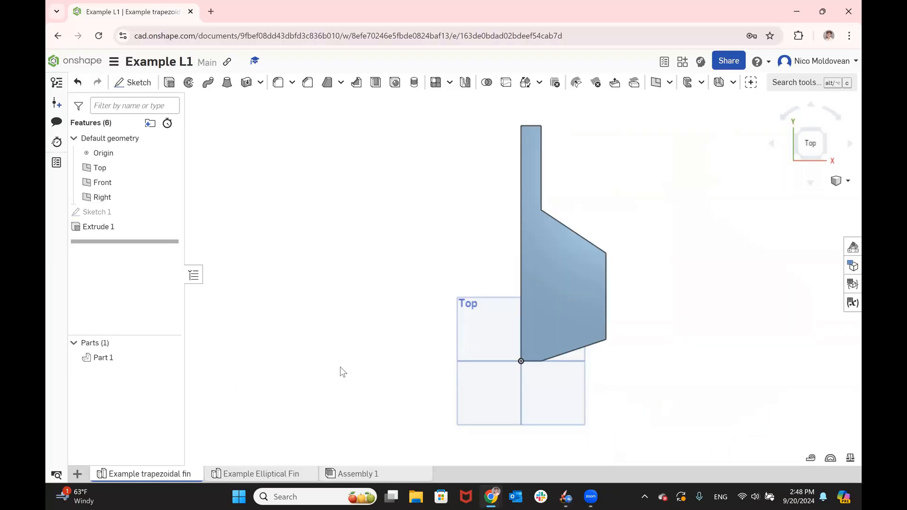
- Start a sketch on the fin's top face and draw a rectangle about 22.5 by 7.3 mm from its straight edge, just above the origin
left_click(538, 324)
left_click(533, 256)
left_click(536, 256)
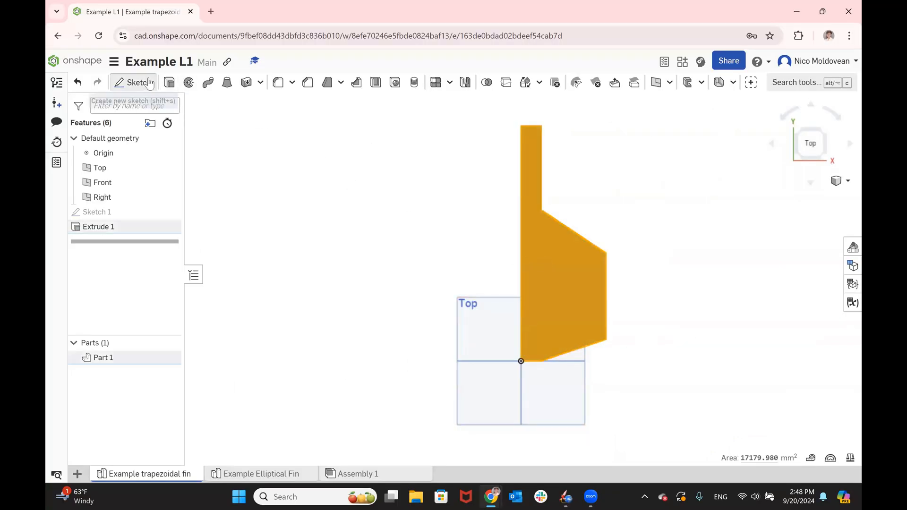
left_click(133, 83)
left_click(189, 83)
scroll(539, 333, "up", 5)
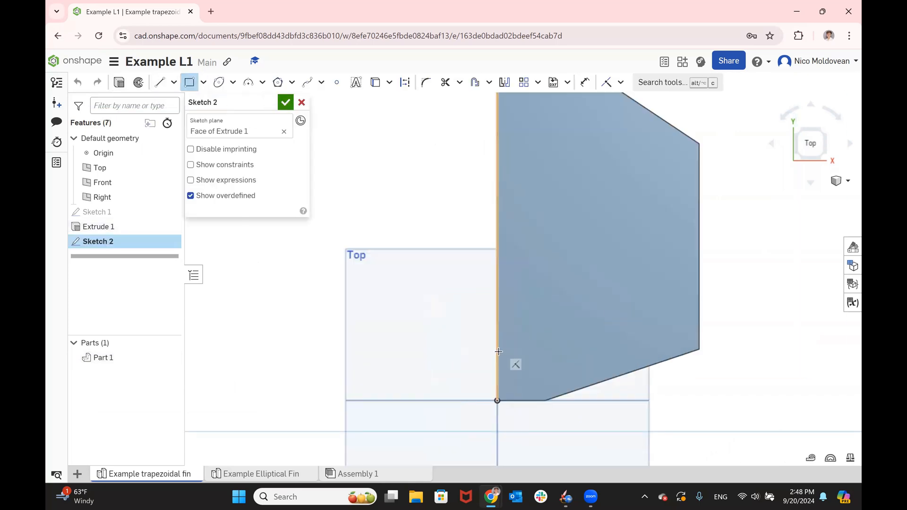
left_click(498, 350)
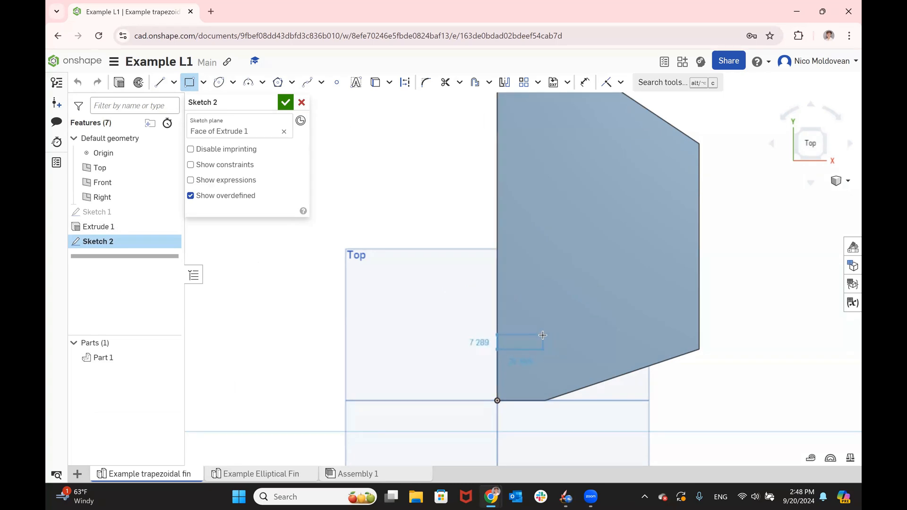
left_click(544, 335)
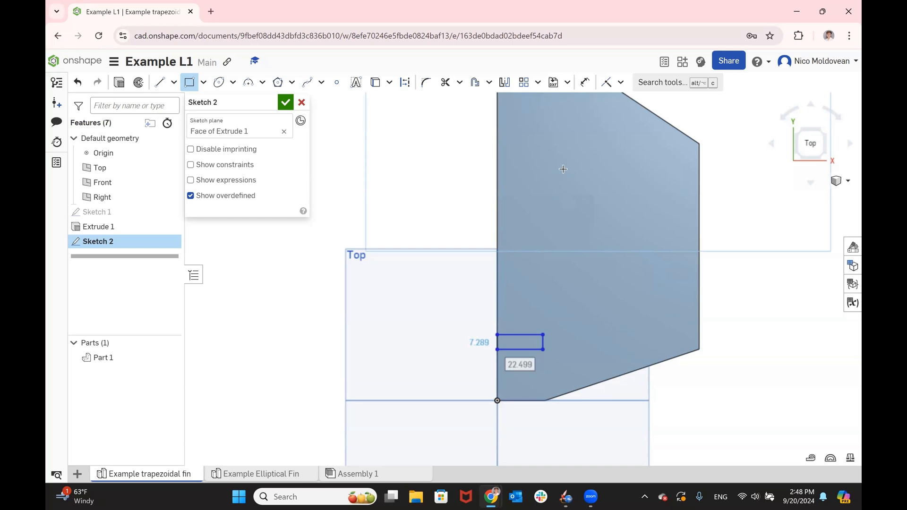
- Dimension the slot rectangle's horizontal width as 11.8 mm
key("d")
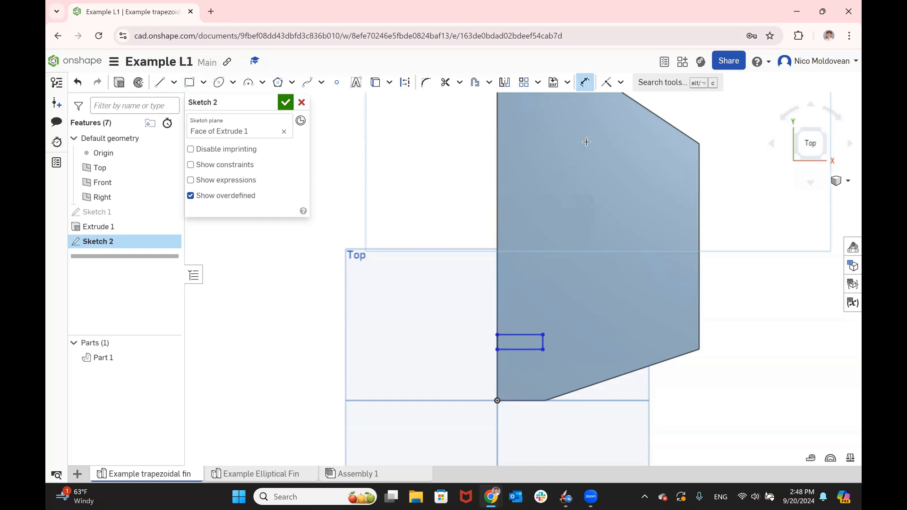
left_click(520, 334)
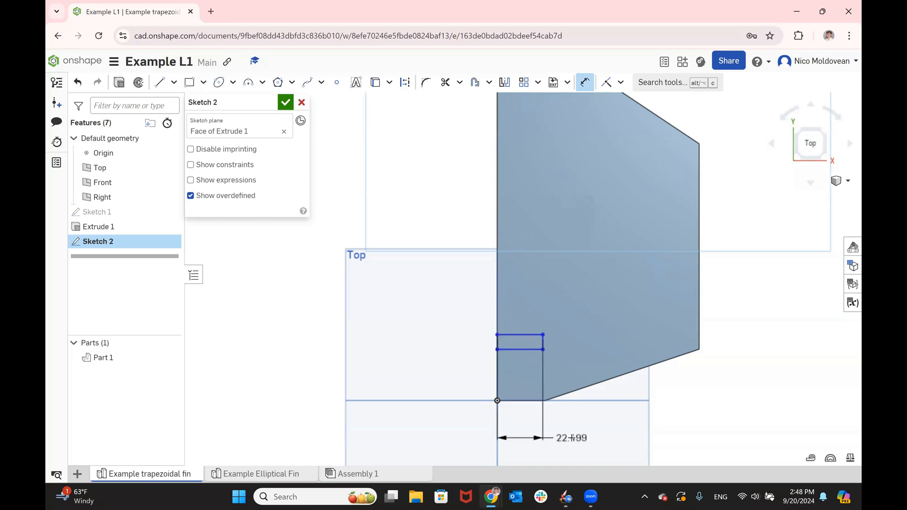
left_click(574, 440)
type("11")
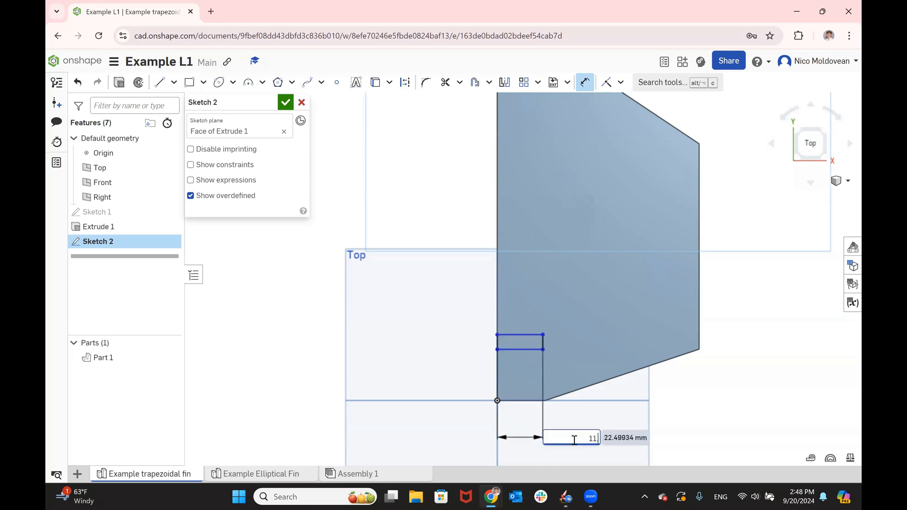
key("Return")
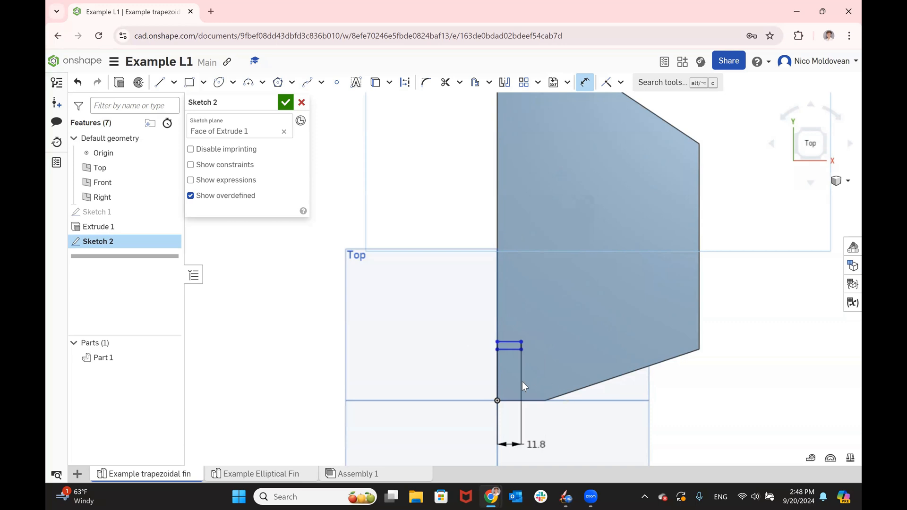
- Dimension the slot rectangle's vertical height as 6 mm
scroll(522, 381, "up", 5)
left_click(523, 286)
left_click(410, 280)
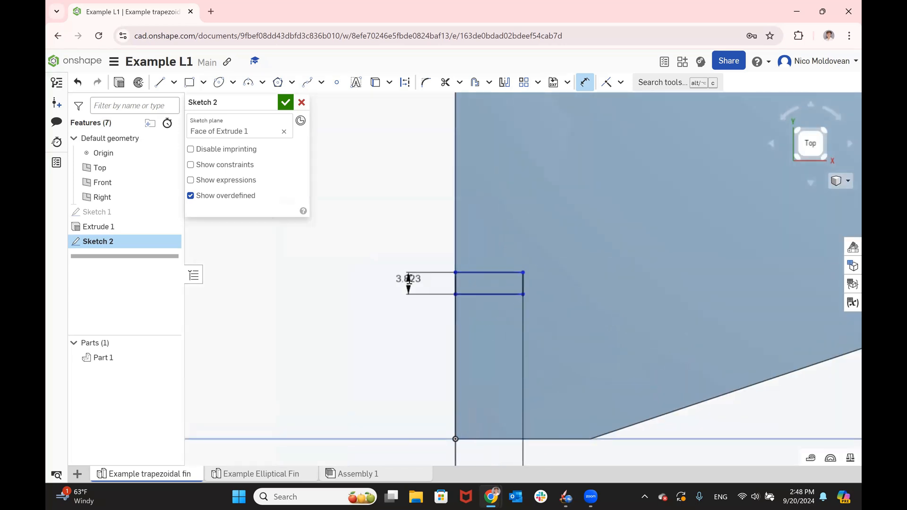
type("6")
key("Return")
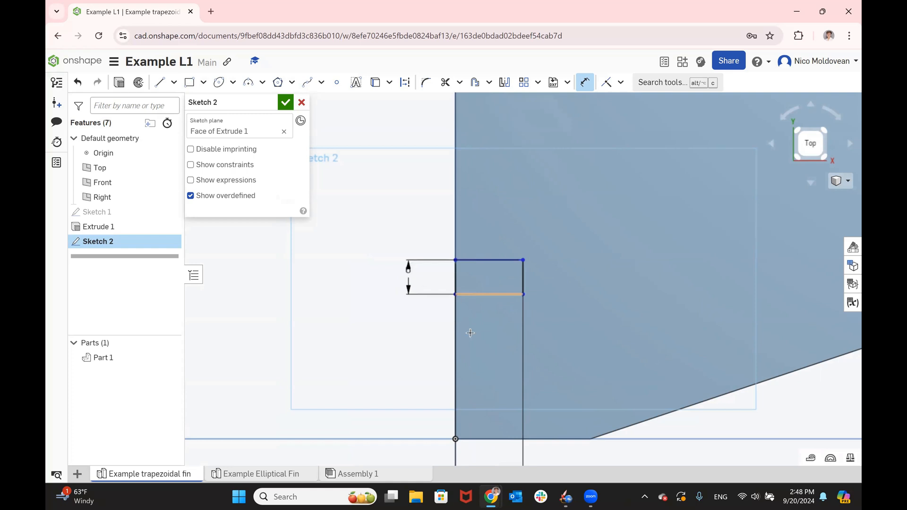
- Dimension the distance between the rectangle's lower edge and the fin's bottom edge as 5 mm
left_click(477, 439)
left_click(407, 396)
key("Return")
type("5")
key("Return")
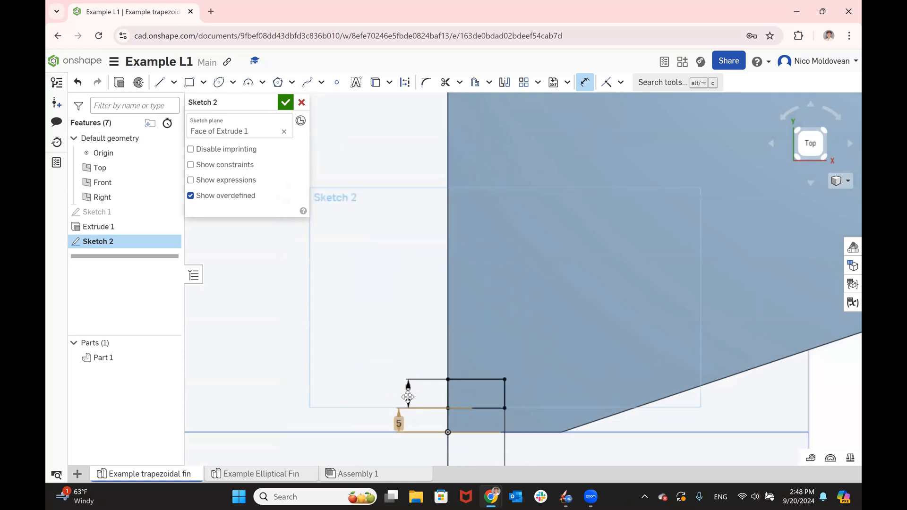
- Move the 11.8 mm dimension closer to the fin's bottom edge and accept the slot sketch
scroll(408, 376, "up", 3)
scroll(395, 389, "down", 6)
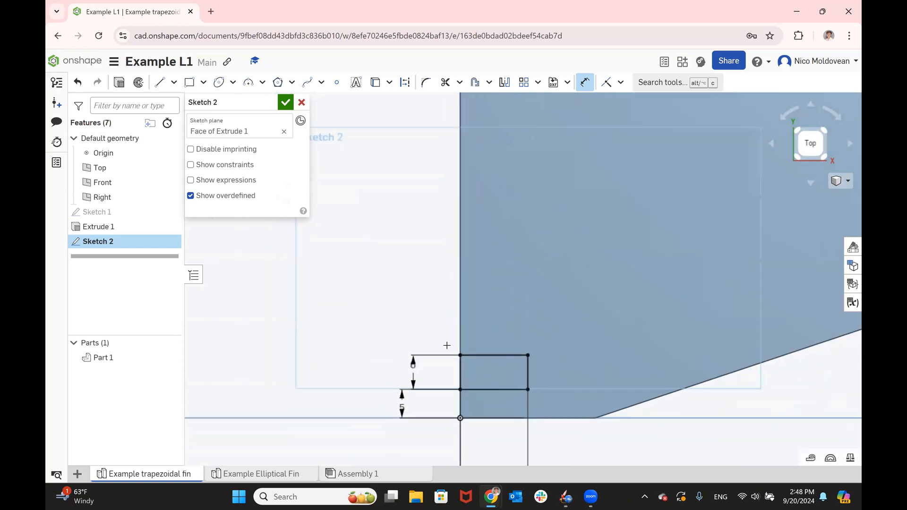
scroll(486, 432, "down", 6)
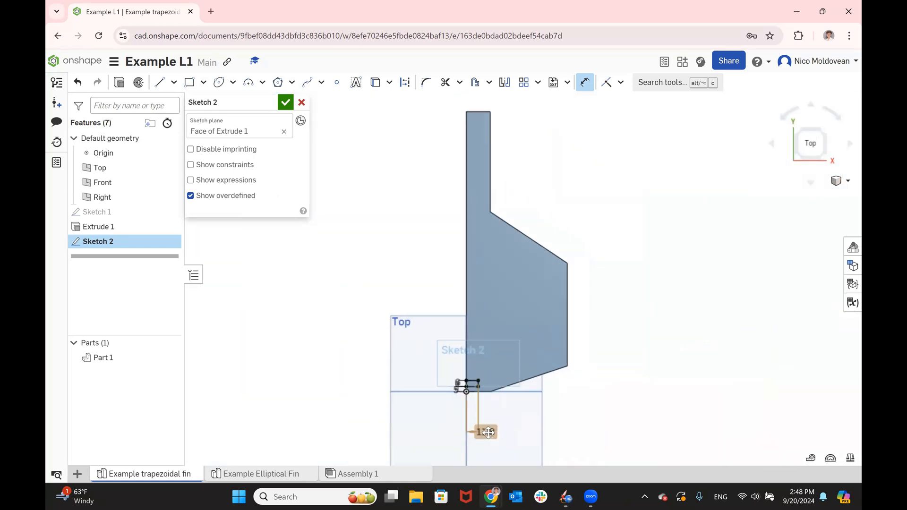
key("Escape")
scroll(485, 434, "up", 1)
left_click_drag(484, 433, 477, 397)
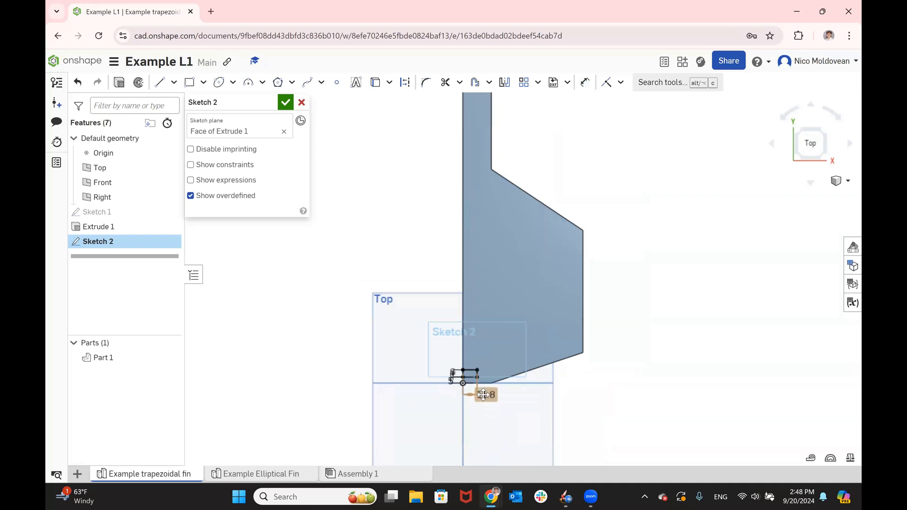
scroll(475, 397, "up", 5)
scroll(607, 354, "up", 2)
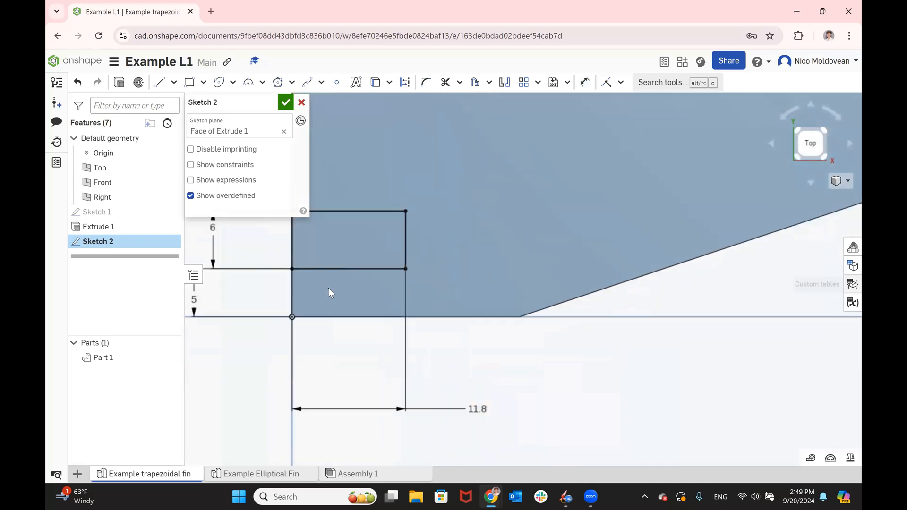
scroll(330, 293, "down", 1)
middle_click_drag(330, 293, 386, 298)
scroll(246, 311, "up", 1)
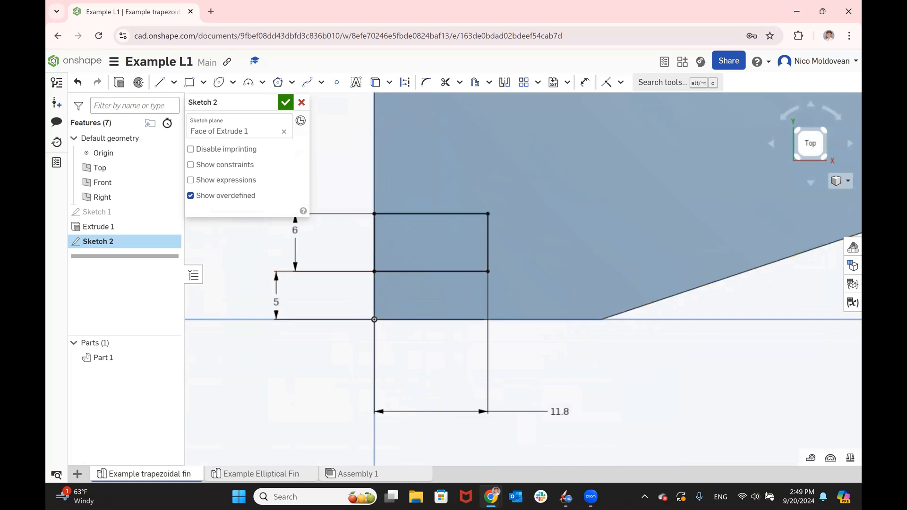
scroll(824, 373, "down", 1)
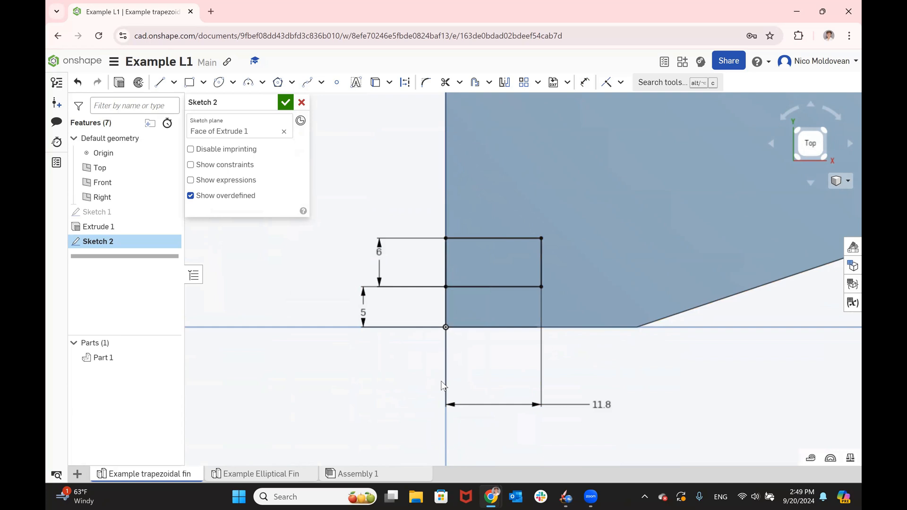
left_click(286, 102)
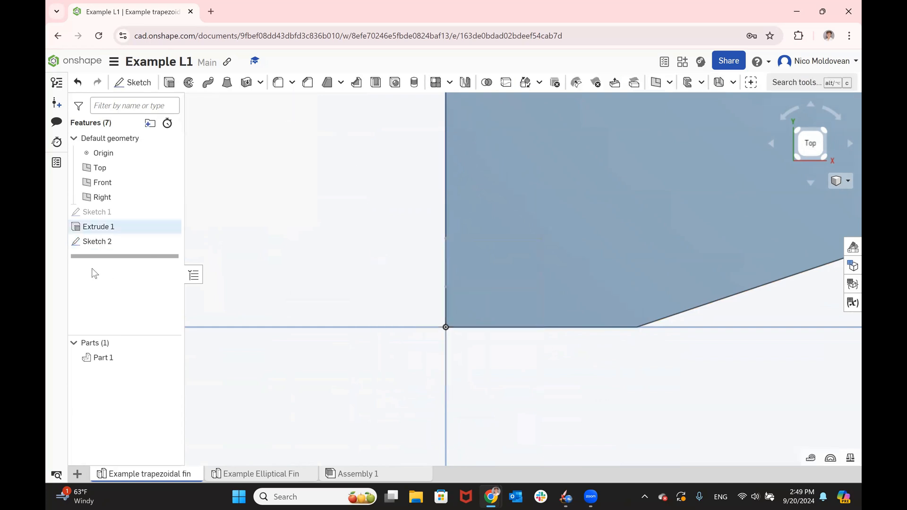
- Cut the bottom slot out of the fin by extruding the rectangle sketch as Remove with the Through all end type
left_click(93, 241)
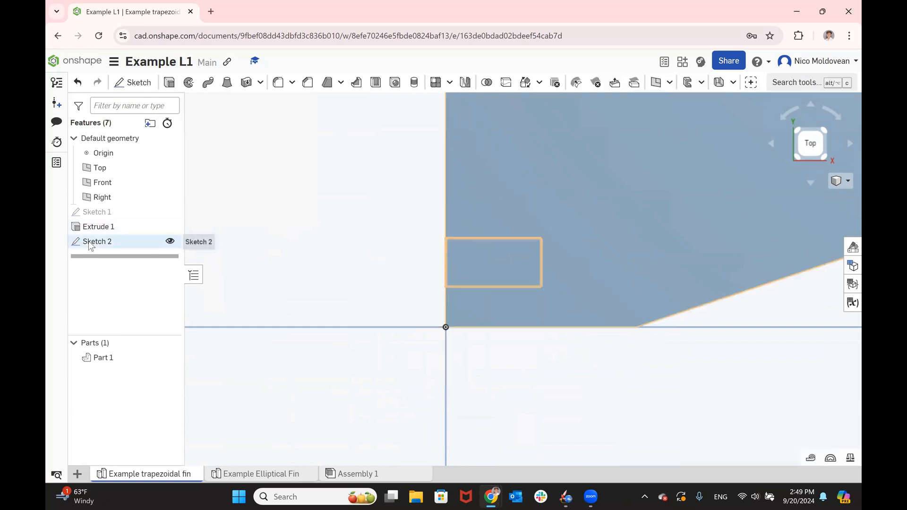
left_click(171, 83)
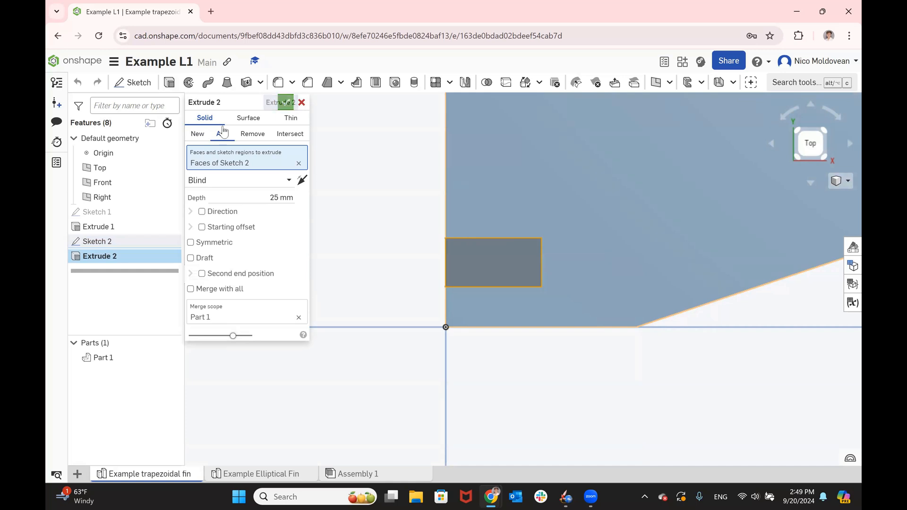
left_click(247, 136)
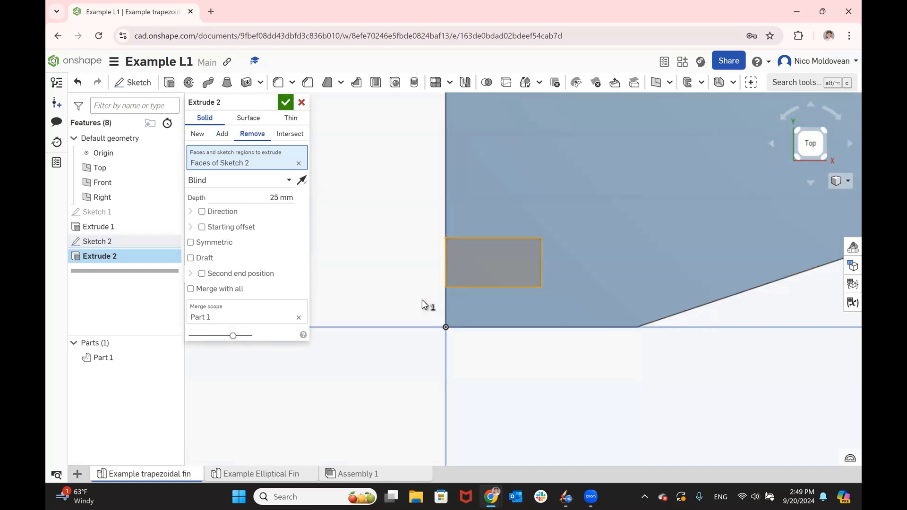
mouse_move(396, 277)
right_mouse_down()
mouse_move(444, 265)
mouse_move(454, 273)
mouse_move(431, 274)
mouse_move(420, 288)
mouse_move(403, 282)
mouse_move(415, 310)
mouse_move(412, 276)
right_mouse_up()
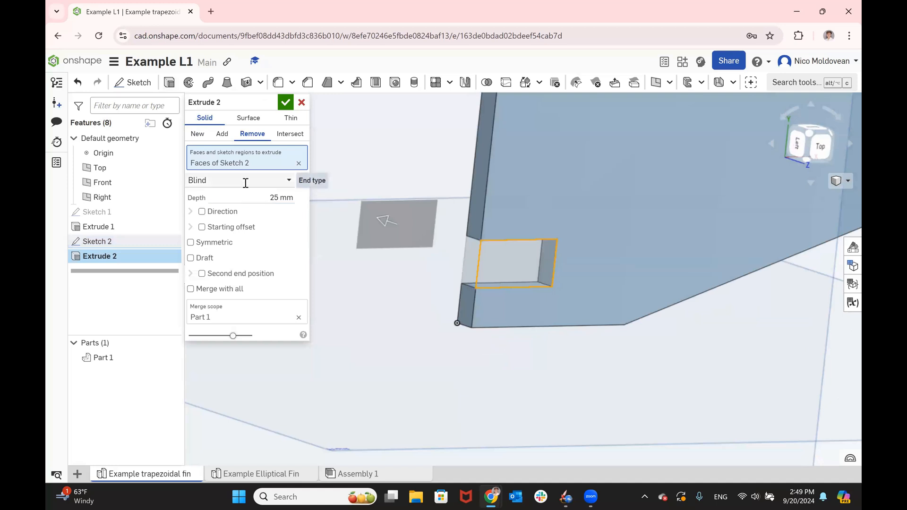
left_click(283, 180)
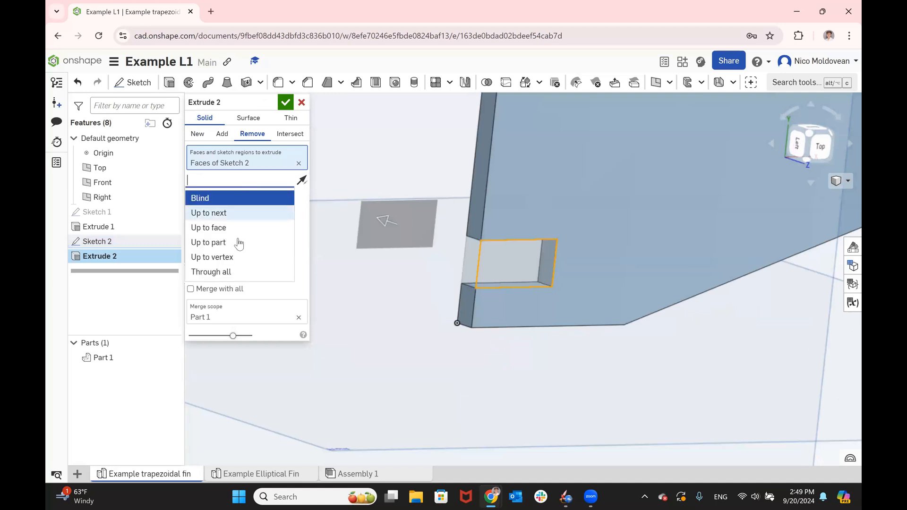
left_click(236, 272)
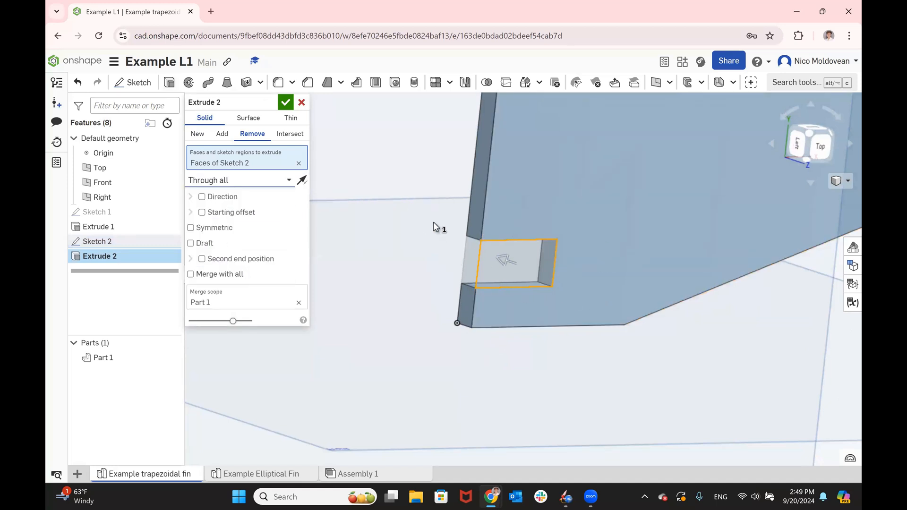
scroll(441, 223, "down", 1)
scroll(441, 223, "down", 2)
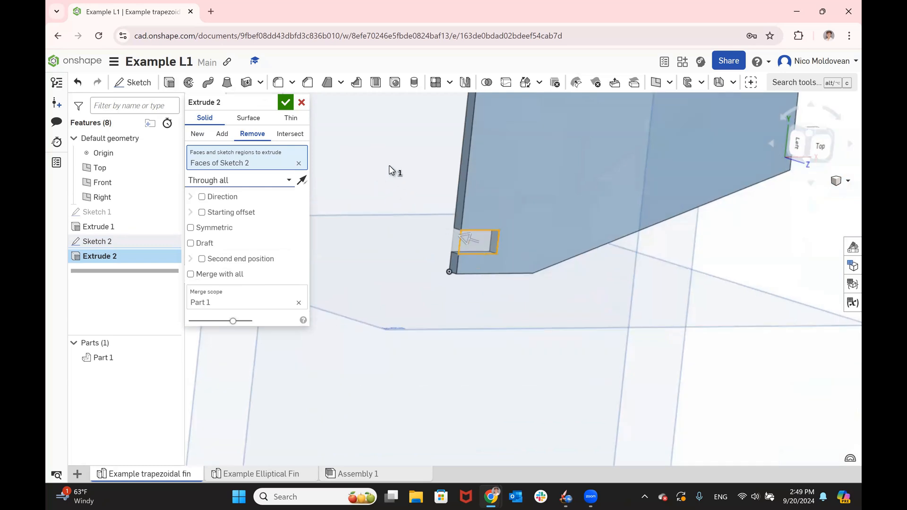
right_click_drag(403, 197, 326, 156)
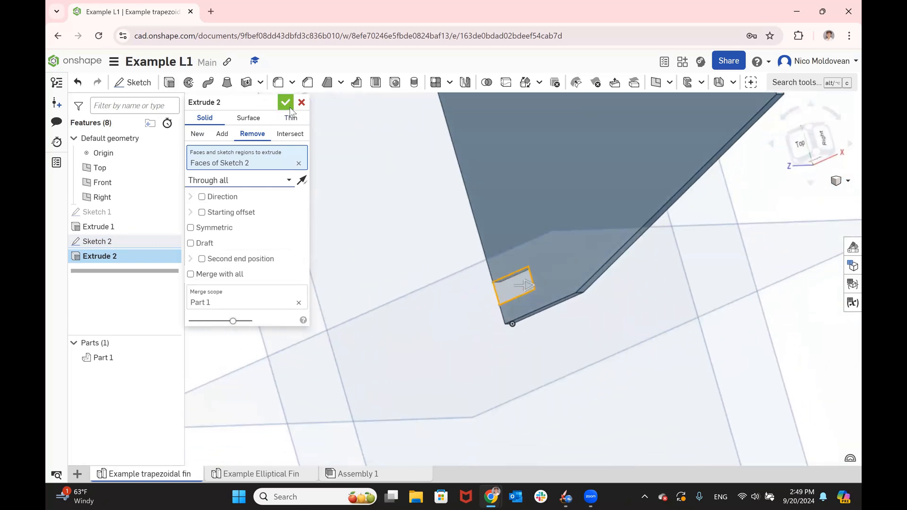
left_click(286, 103)
- Return to the top view, consult the Step 1.6 slide for the top slot dimensions, and switch back to Onshape
left_click(798, 146)
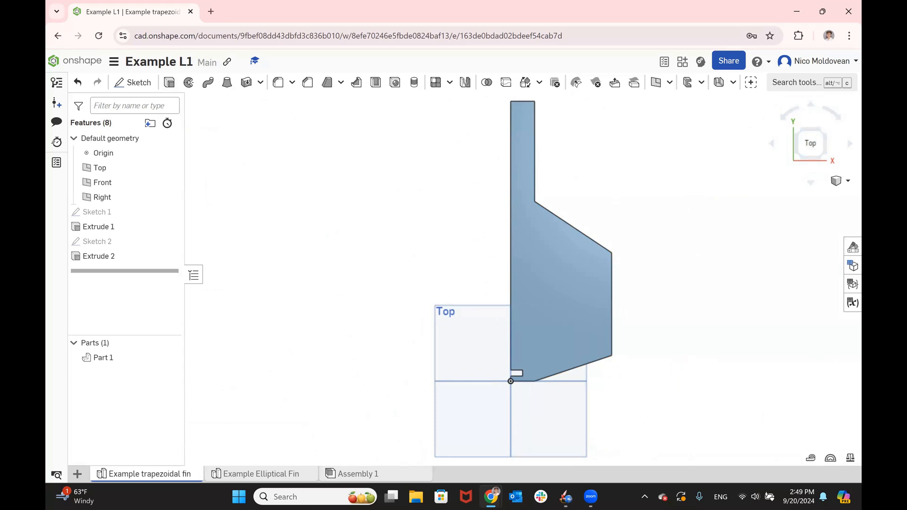
scroll(479, 341, "down", 1)
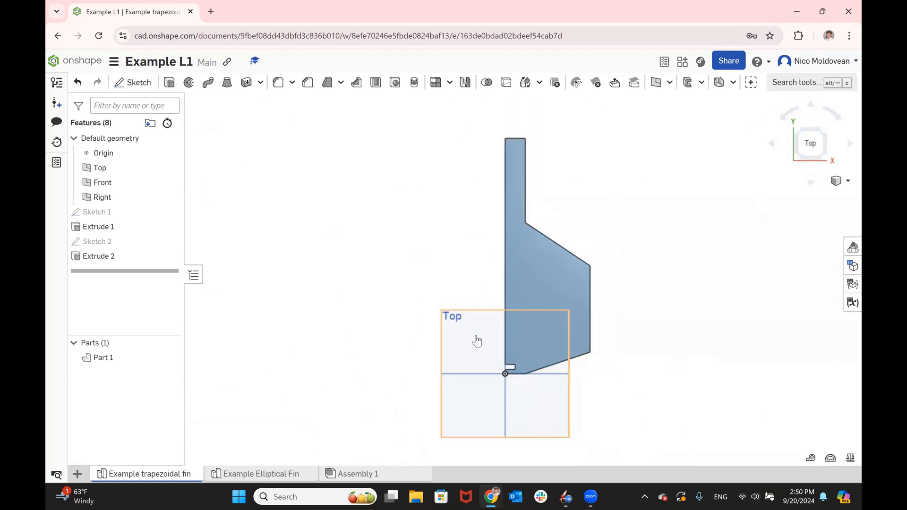
key("alt+Tab")
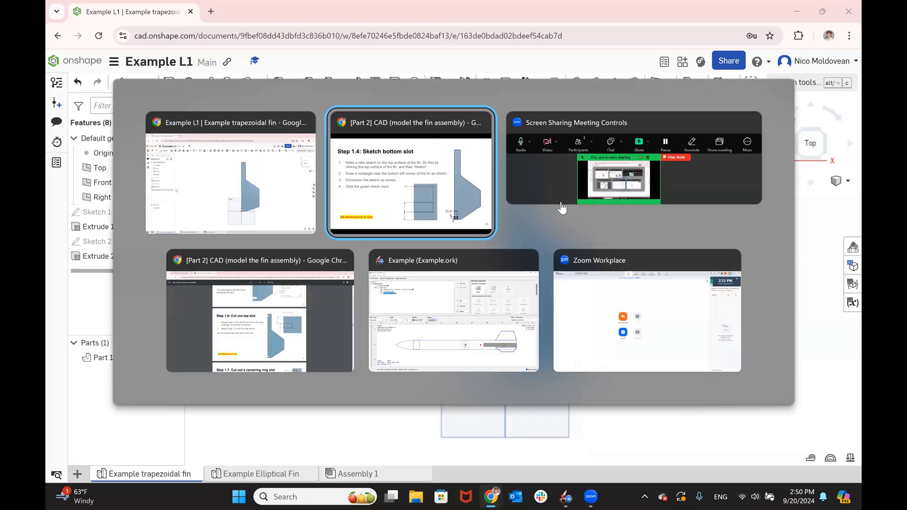
key("Right")
key("Right")
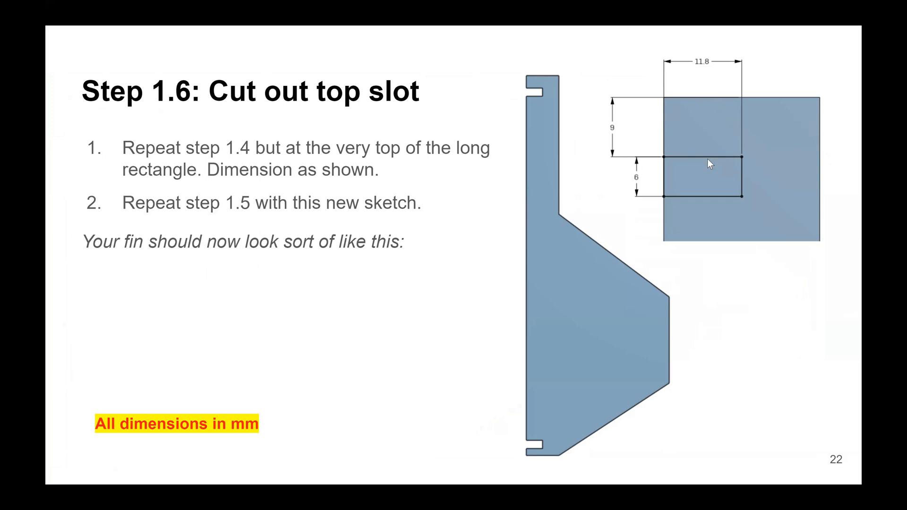
key("alt+Tab")
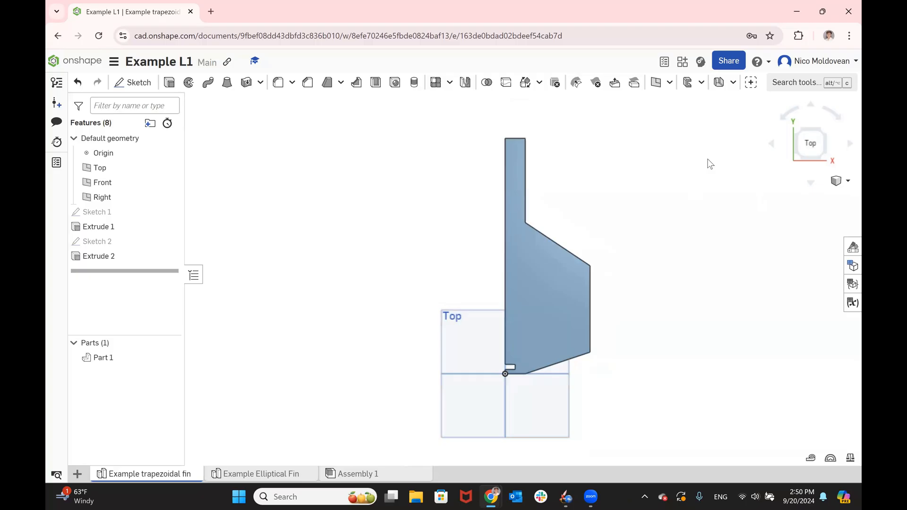
- Start a sketch on the fin's face and draw a rectangle about 20.6 by 9 mm from the tab's left edge, near its upper end
left_click(516, 152)
left_click(123, 85)
left_click(191, 84)
scroll(486, 141, "up", 4)
left_click(526, 154)
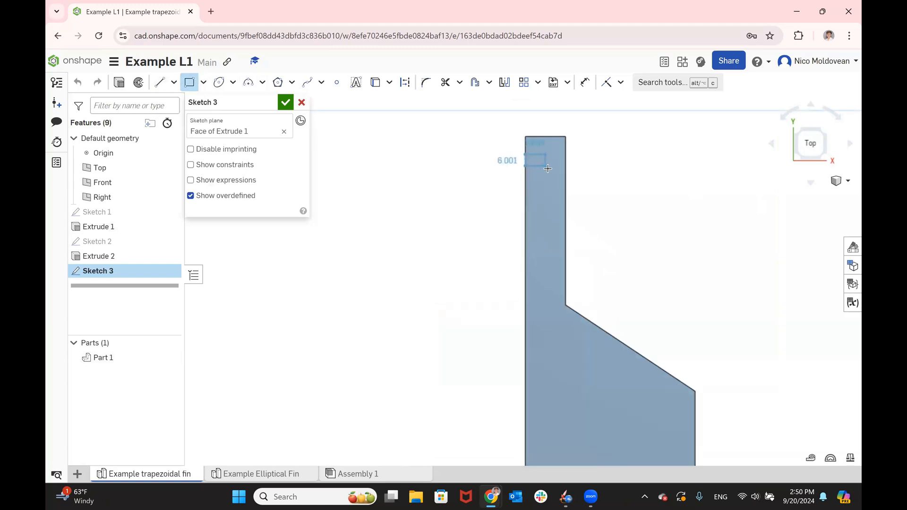
left_click(560, 169)
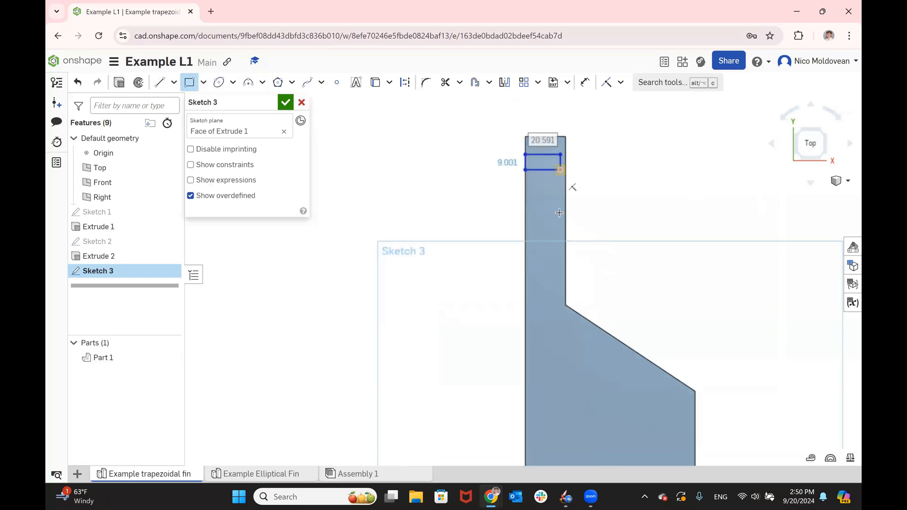
- Dimension the top slot rectangle to 11.8 mm wide and 6 mm high
key("d")
left_click(545, 153)
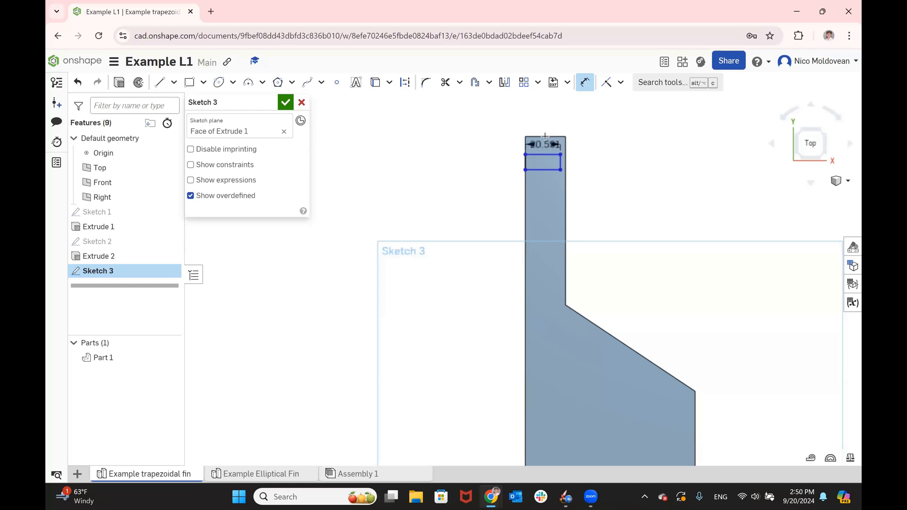
left_click(565, 116)
type("11.8")
key("Return")
scroll(577, 151, "up", 5)
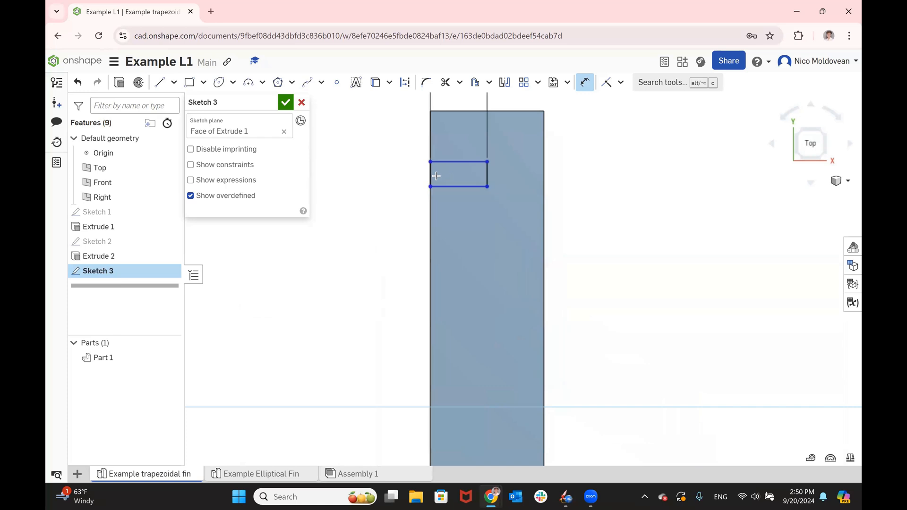
left_click(428, 176)
left_click(391, 169)
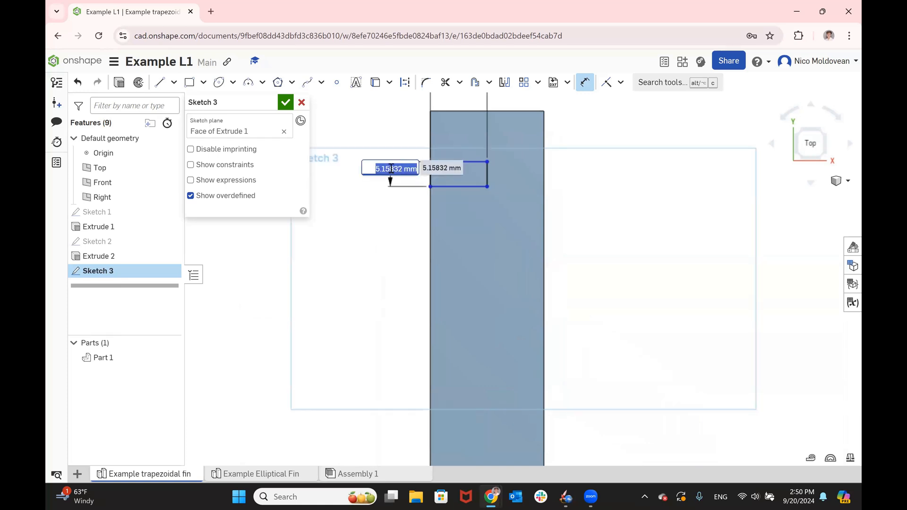
type("6")
key("Return")
- Dimension the distance between the rectangle's upper edge and the top edge of the fin's tab as 9 mm
left_click(459, 158)
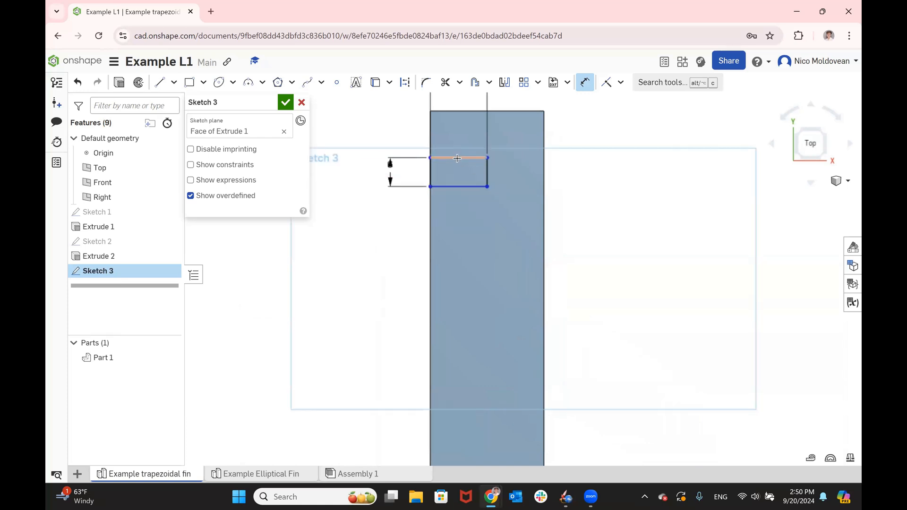
left_click(459, 112)
left_click(386, 134)
type("8")
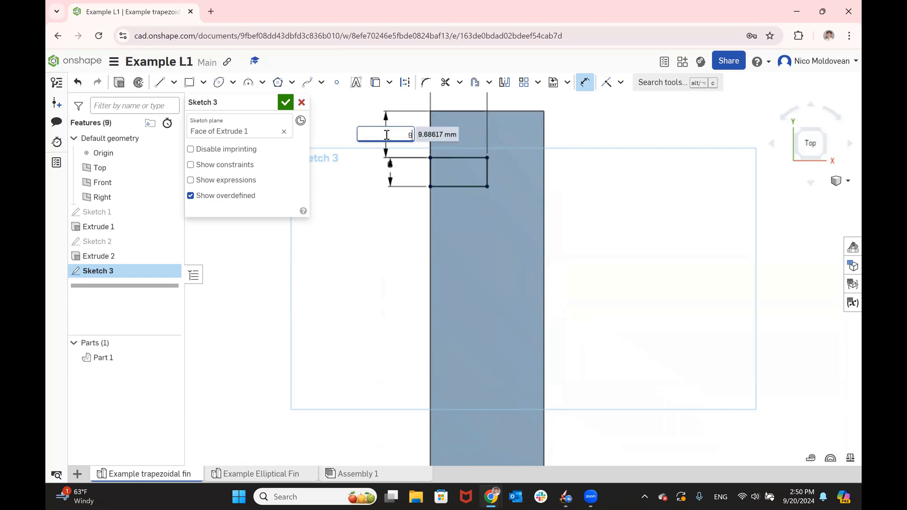
key("Return")
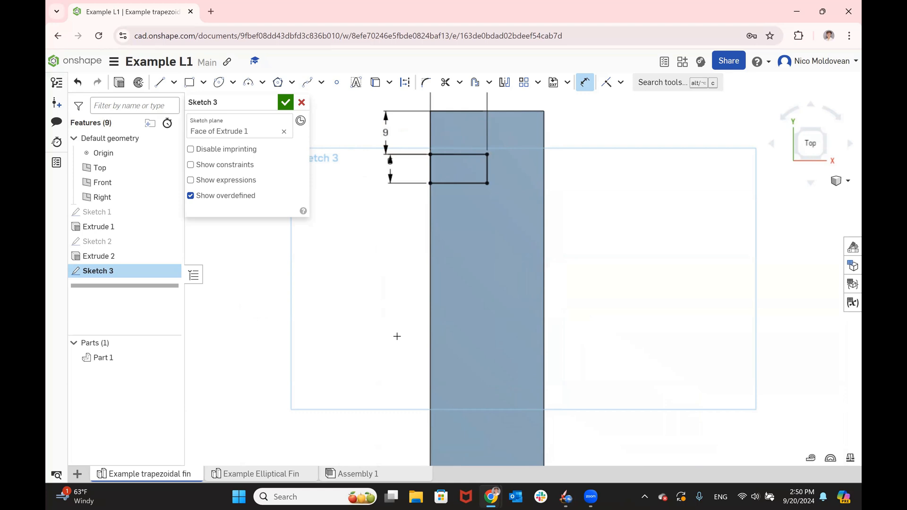
key("Escape")
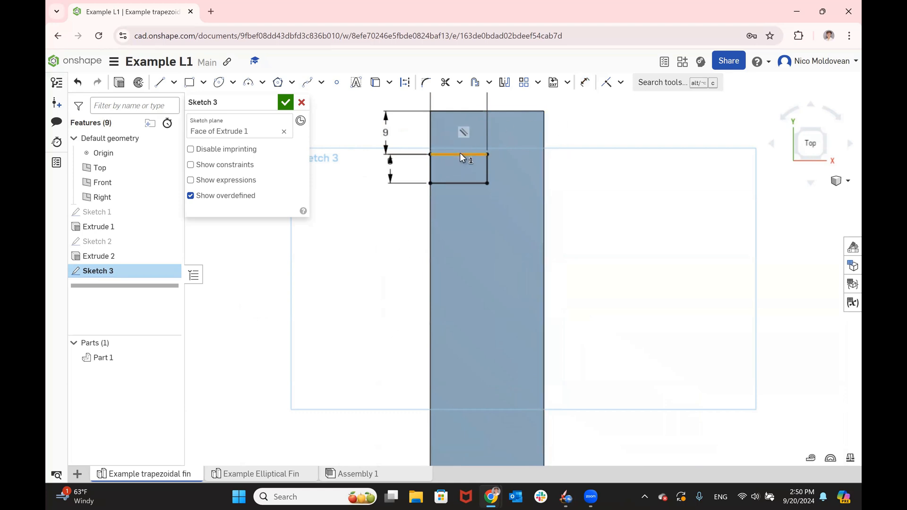
- Check the constraints on the rectangle's lower edge and accept the top slot sketch
left_click(463, 184)
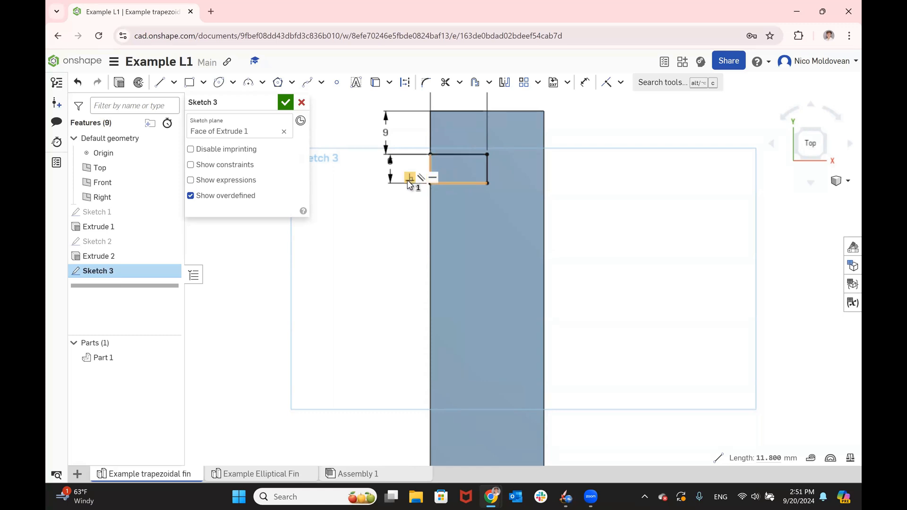
left_click(716, 136)
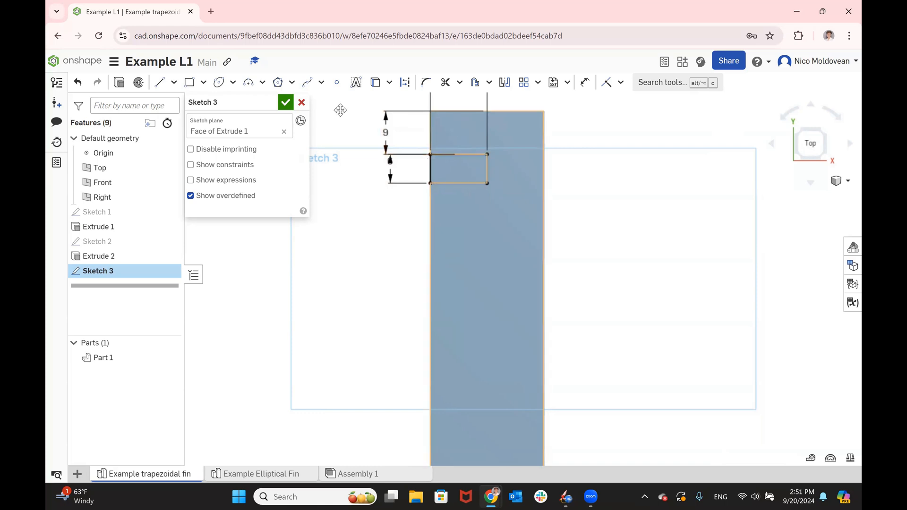
left_click(285, 102)
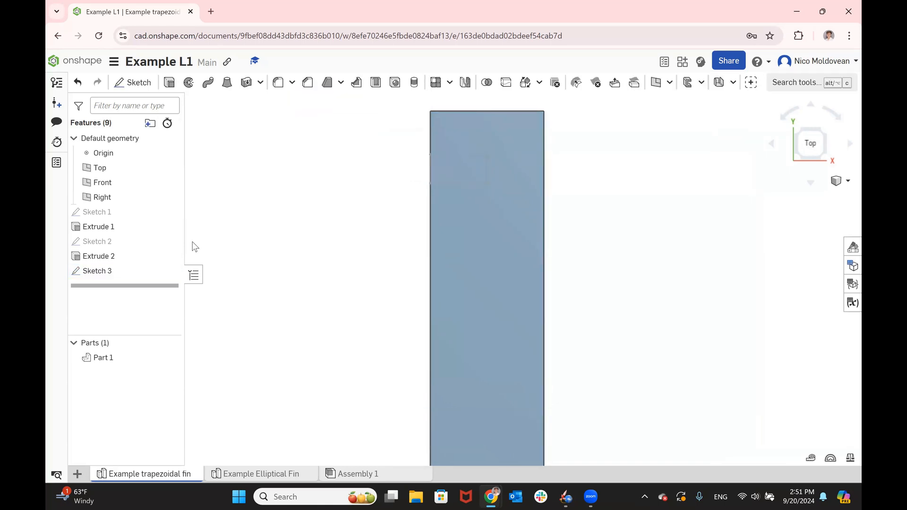
- Cut the top slot out of the fin by extruding the new rectangle sketch as Remove with the Through all end type
left_click(118, 271)
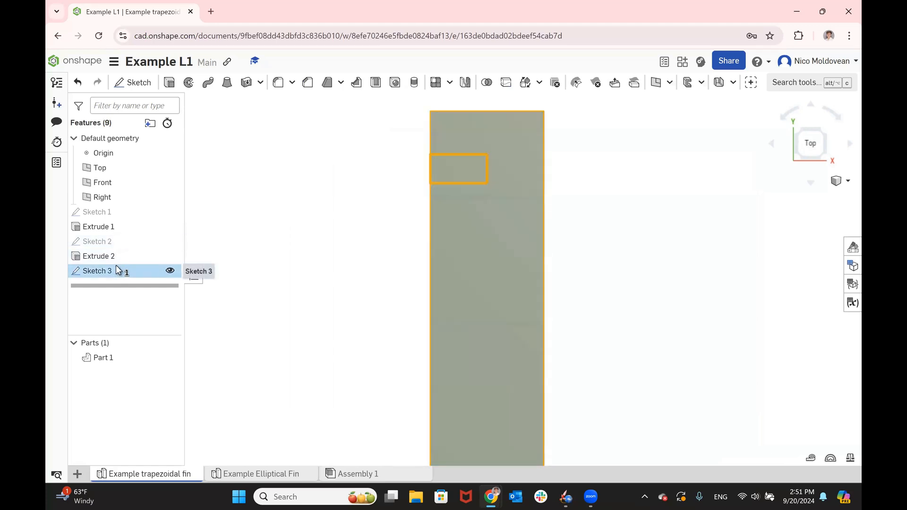
left_click(170, 82)
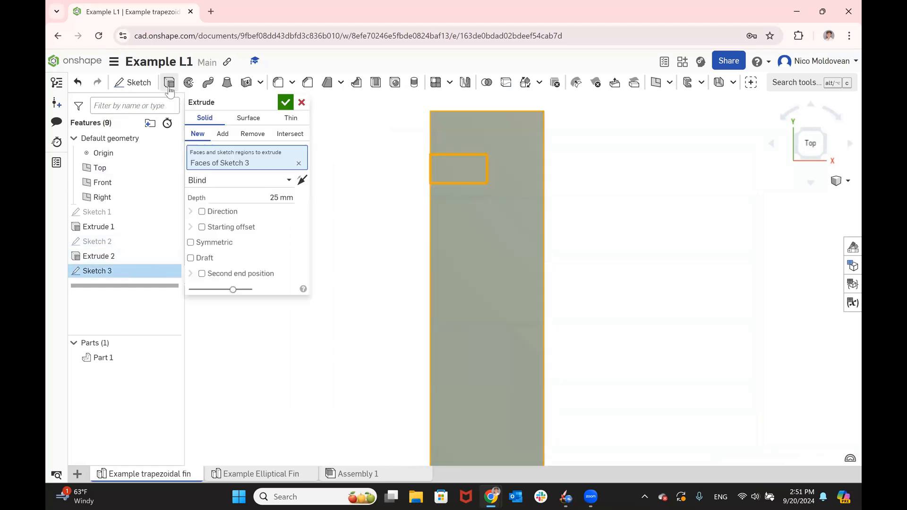
left_click(253, 134)
left_click(271, 180)
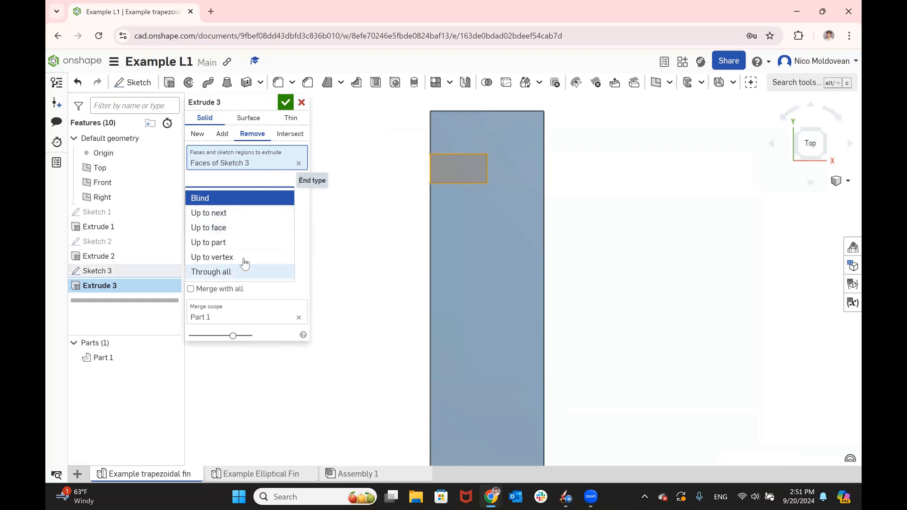
left_click(239, 271)
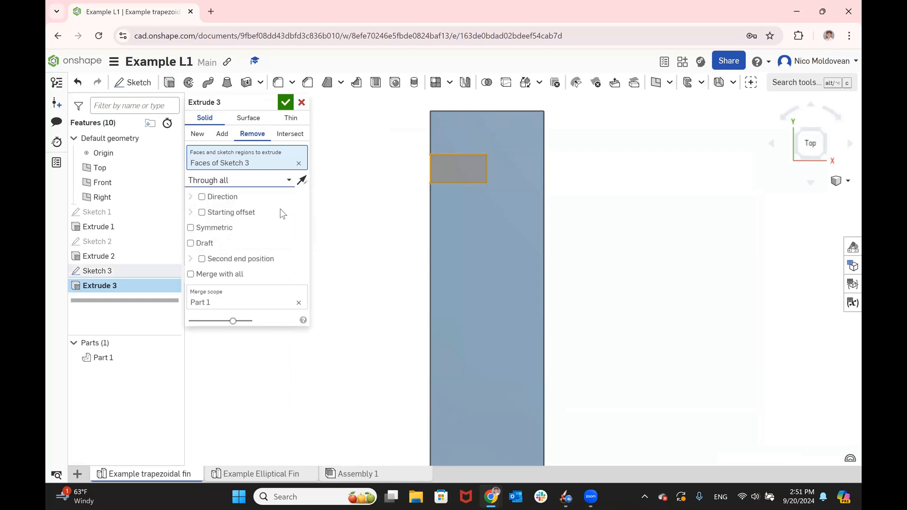
left_click(285, 100)
scroll(437, 163, "down", 5)
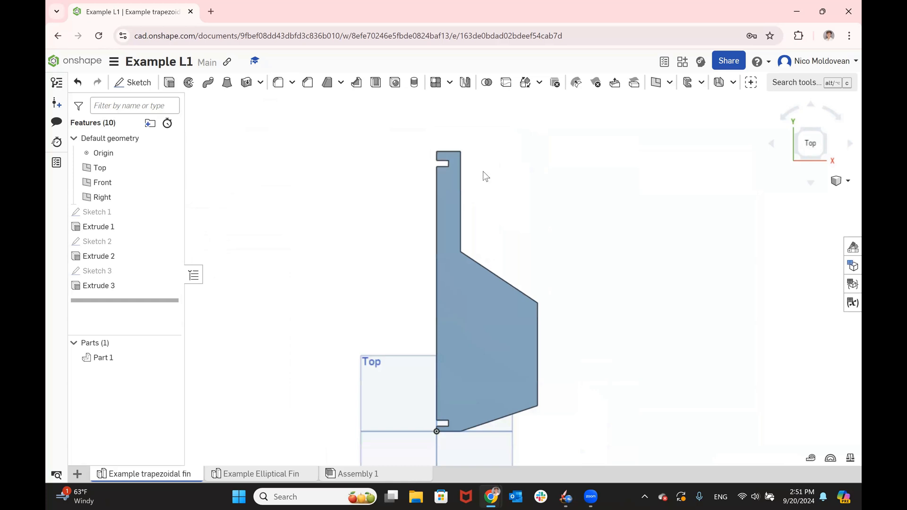
- Switch to the instruction slides, compare the fin with the Step 1.6 picture, and consult the Step 1.7 slide on centering ring slots
key("alt+Tab")
key("Right")
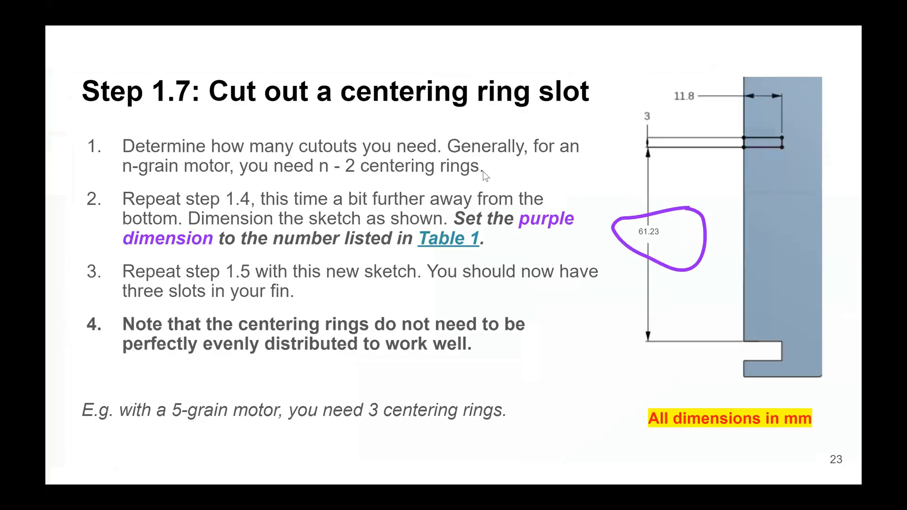
key("Left")
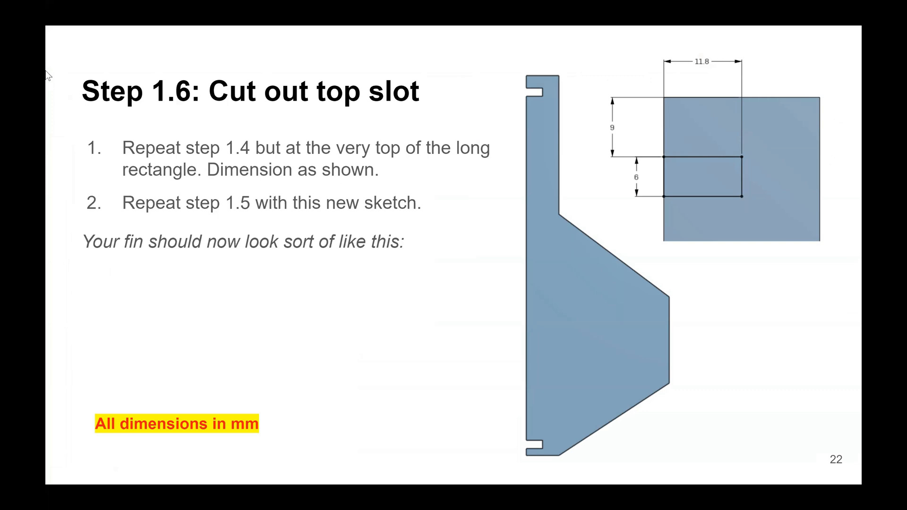
left_click(399, 251)
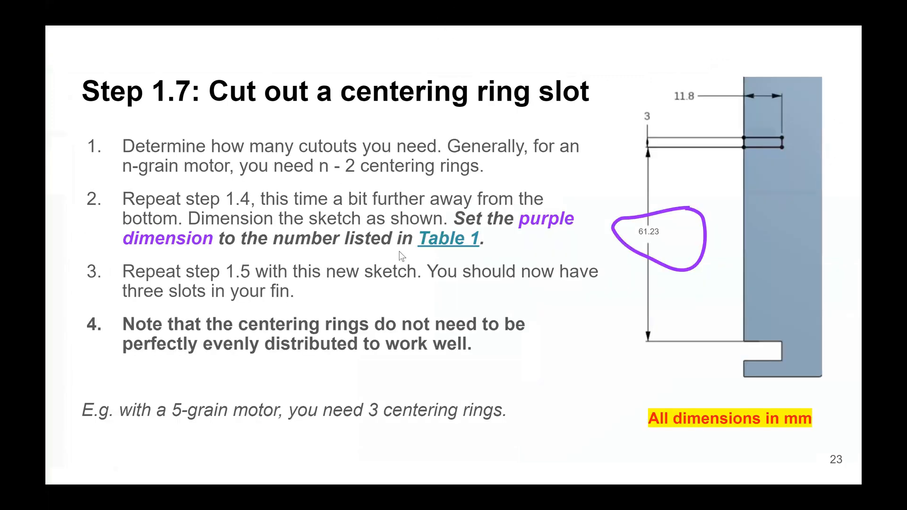
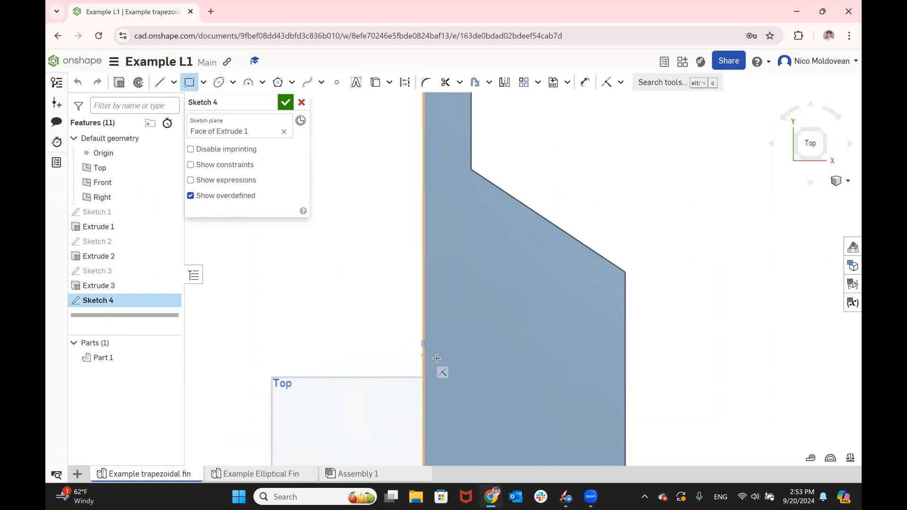
- Sketch a rectangle against the long straight edge of the fin's tab above the bottom slot and dimension its width as 11.8 mm
left_click(466, 369)
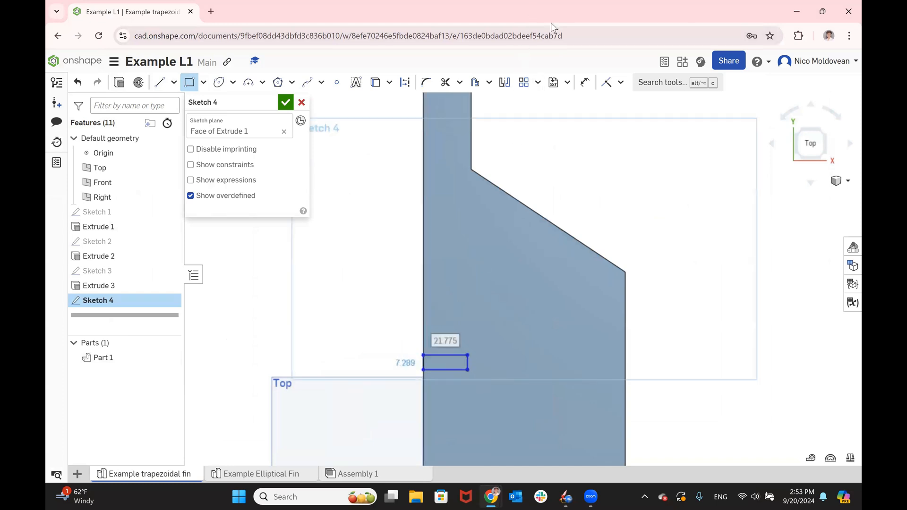
left_click(585, 82)
left_click(452, 356)
left_click(461, 320)
type("11.8")
key("Return")
left_click_drag(449, 320, 395, 315)
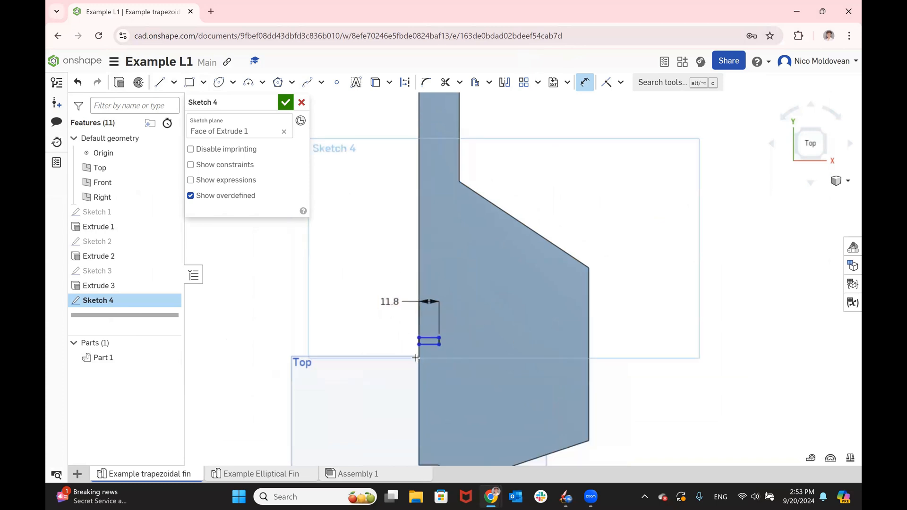
- Dimension the height of the new rectangle along the tab's straight edge as 3 mm
scroll(421, 333, "up", 3)
left_click(424, 314)
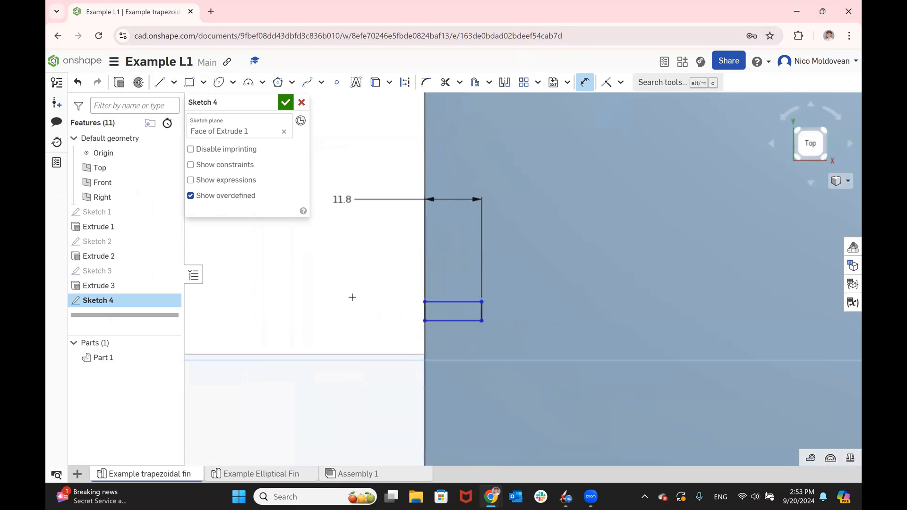
left_click(349, 286)
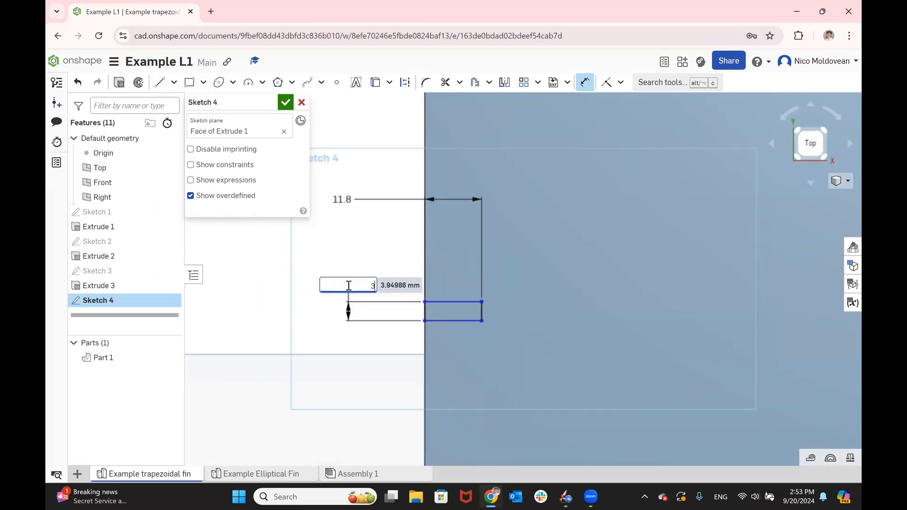
type("3")
key("Return")
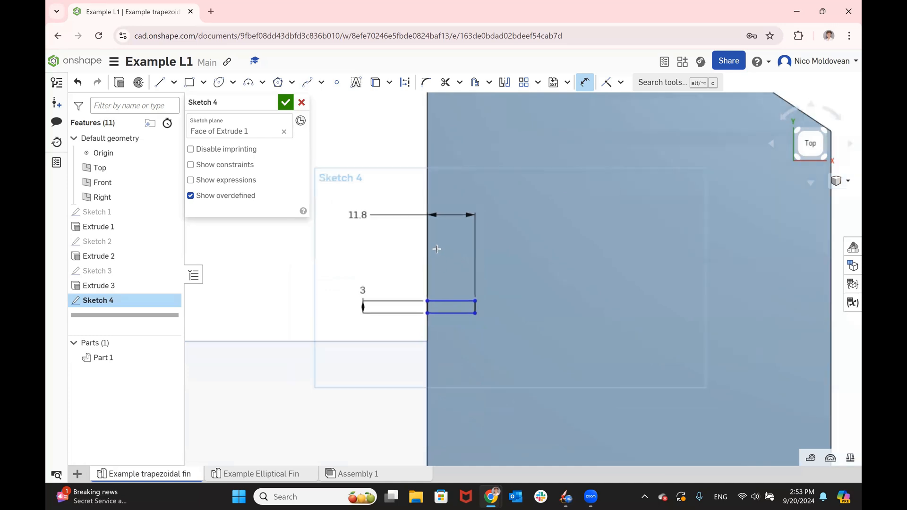
- Dimension the distance between the rectangle's lower edge and the upper edge of the bottom slot as 61.23 mm
scroll(435, 203, "down", 2)
scroll(434, 186, "down", 1)
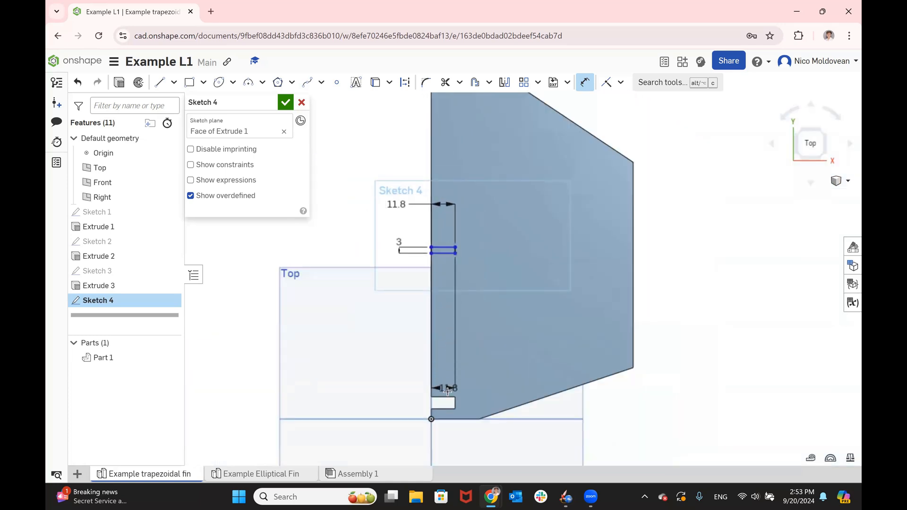
scroll(437, 397, "up", 3)
left_click(437, 396)
scroll(351, 285, "down", 3)
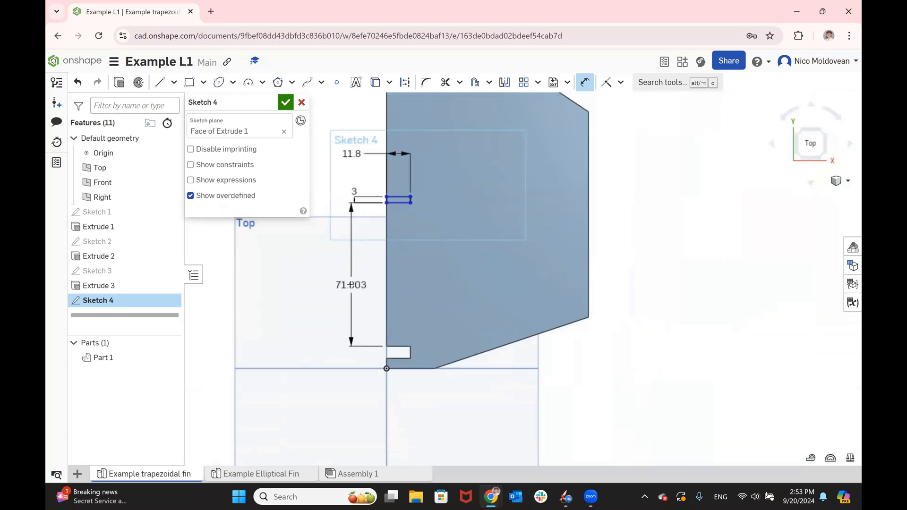
left_click(352, 286)
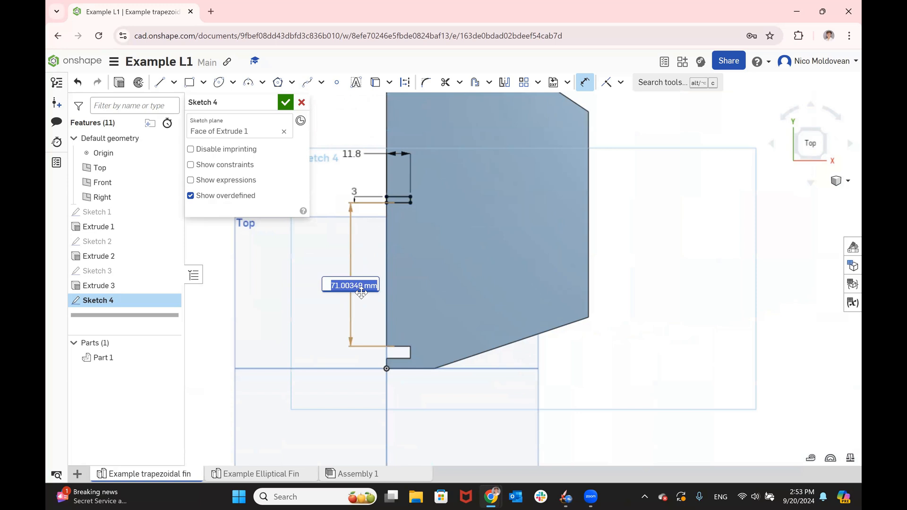
type("61.23")
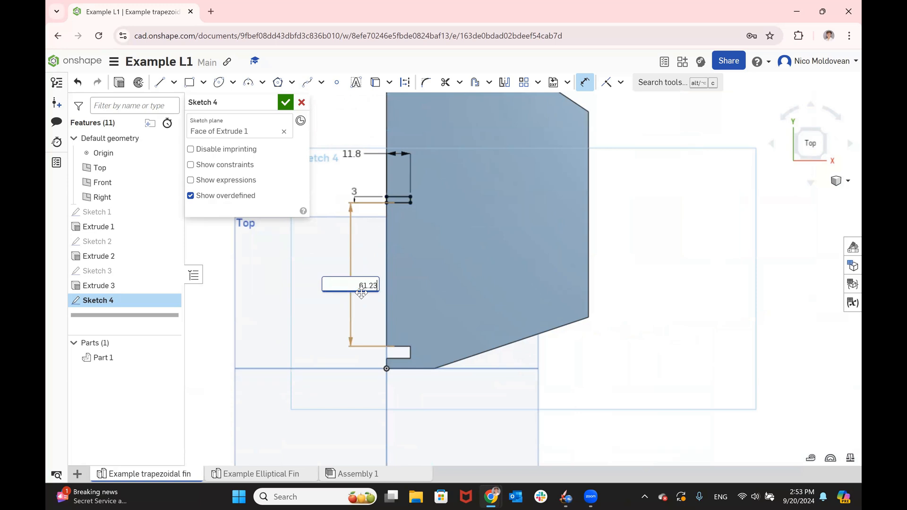
key("Return")
- Try 70 mm as the distance between the rectangle and the bottom slot, and restore it to 61.23 mm
scroll(502, 308, "down", 5)
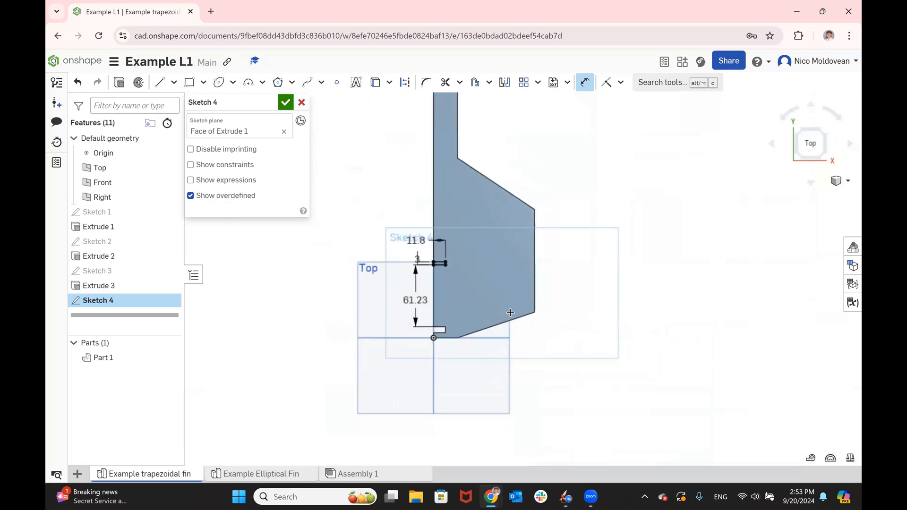
scroll(457, 226, "up", 3)
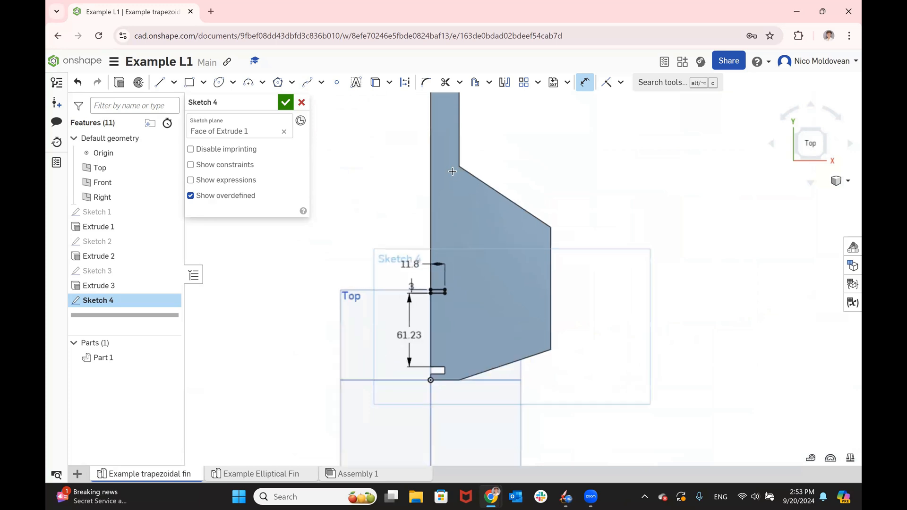
double_click(403, 337)
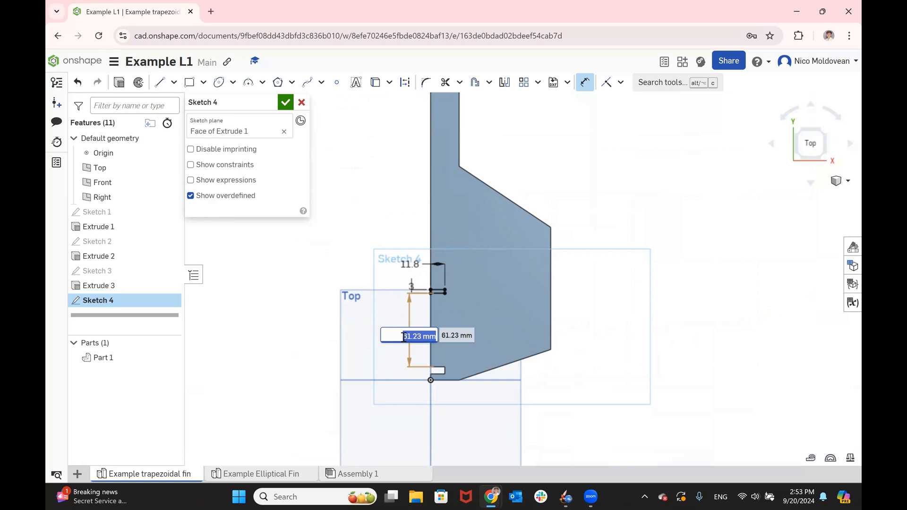
type("70")
key("Return")
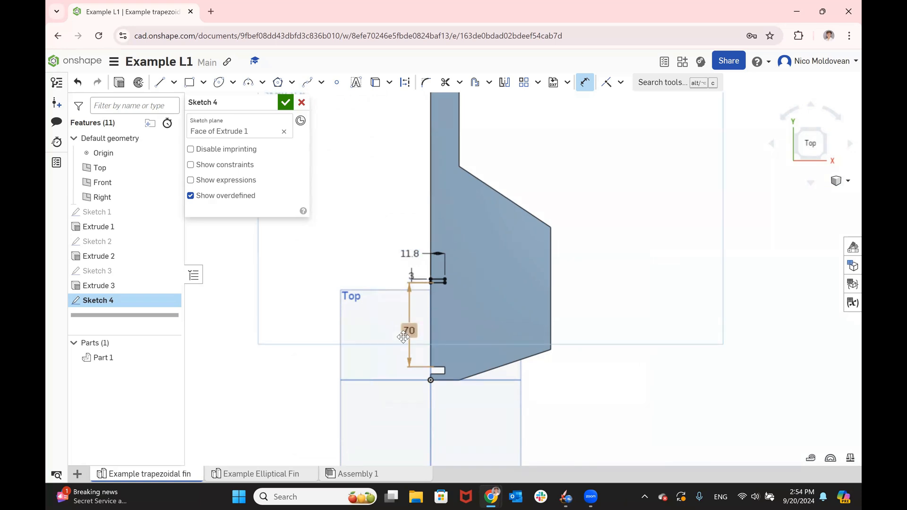
double_click(409, 331)
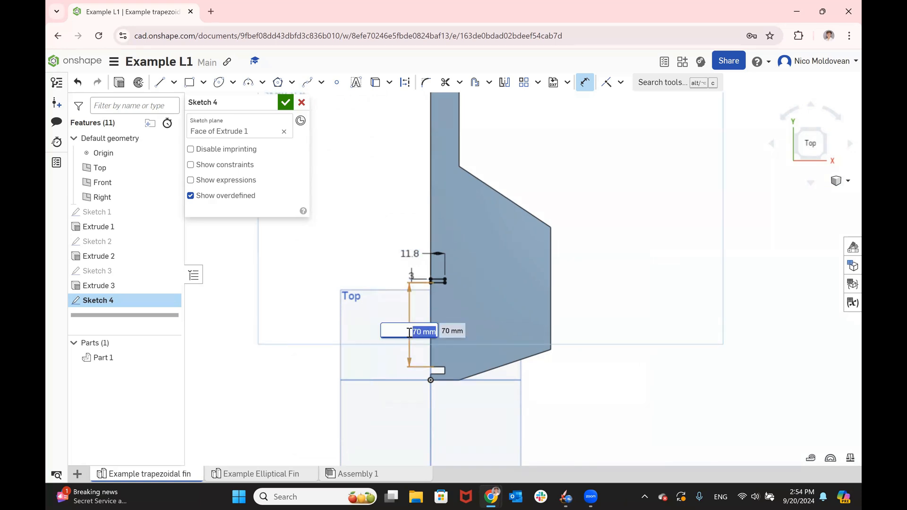
type("61.23")
key("Return")
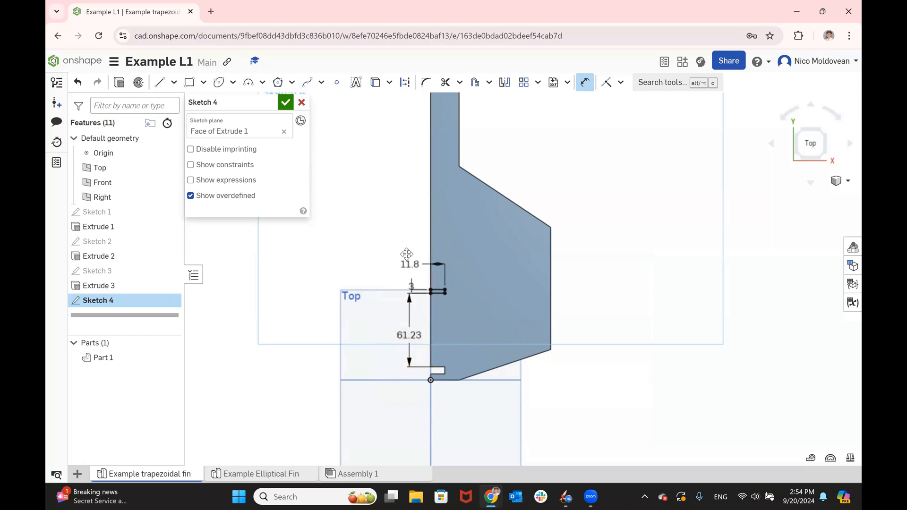
- Accept the centering ring slot sketch and cut it out of the fin by extruding it as Remove with the Through all end type
left_click(284, 102)
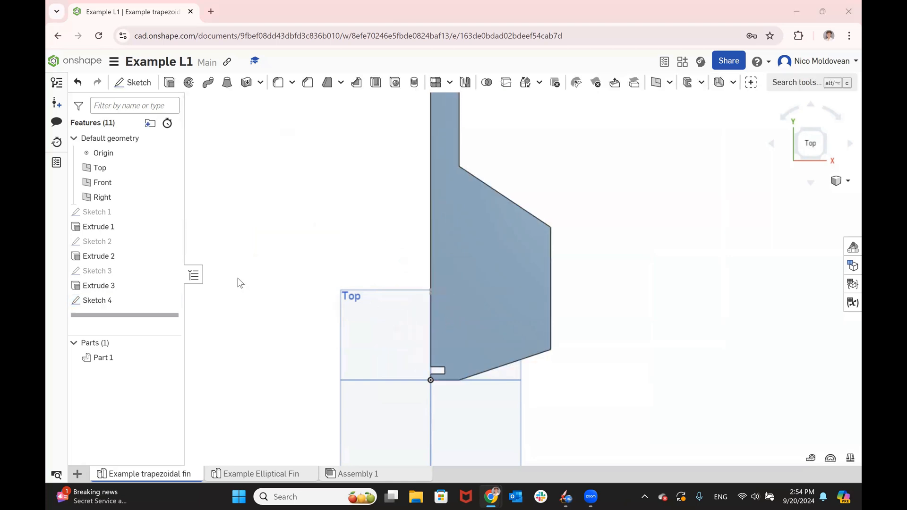
key("alt+Tab")
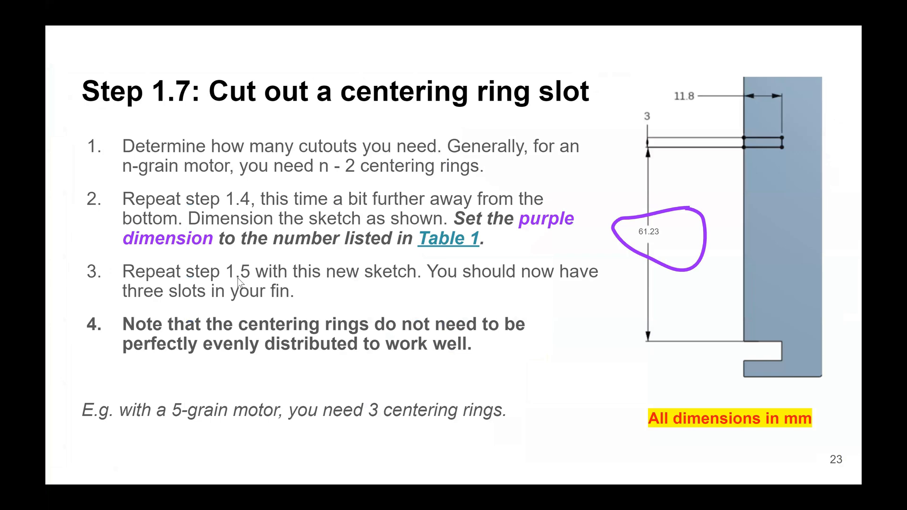
key("alt+Tab")
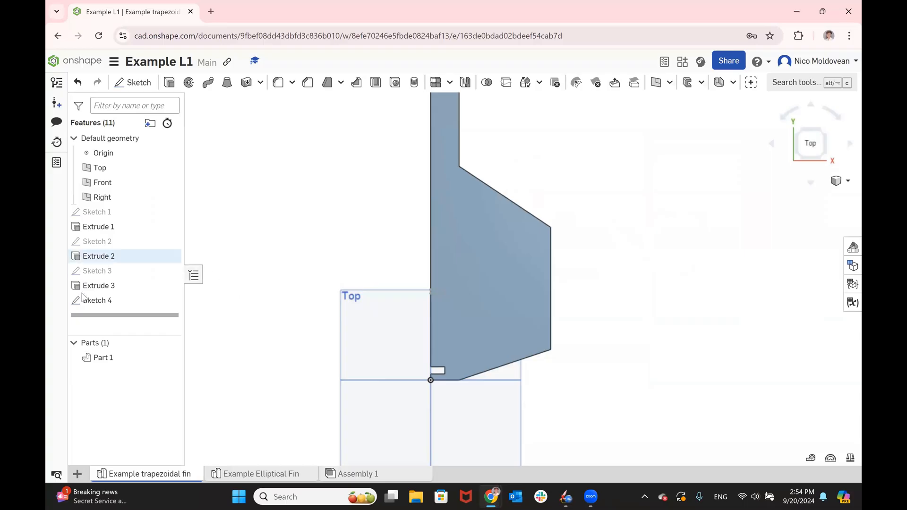
left_click(97, 301)
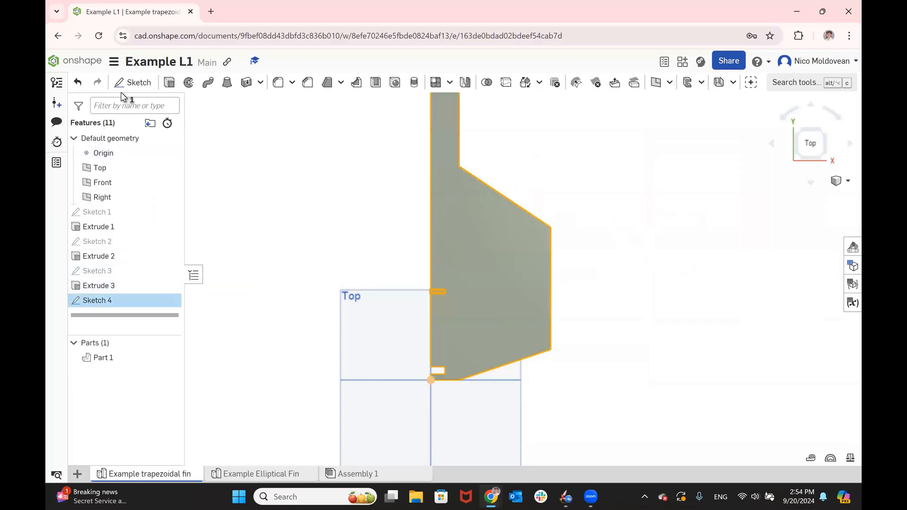
left_click(170, 82)
left_click(250, 135)
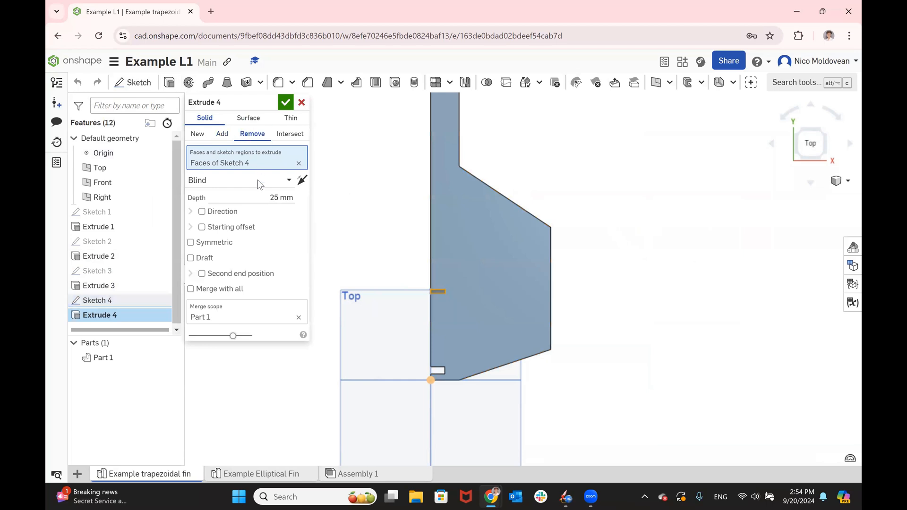
left_click(257, 182)
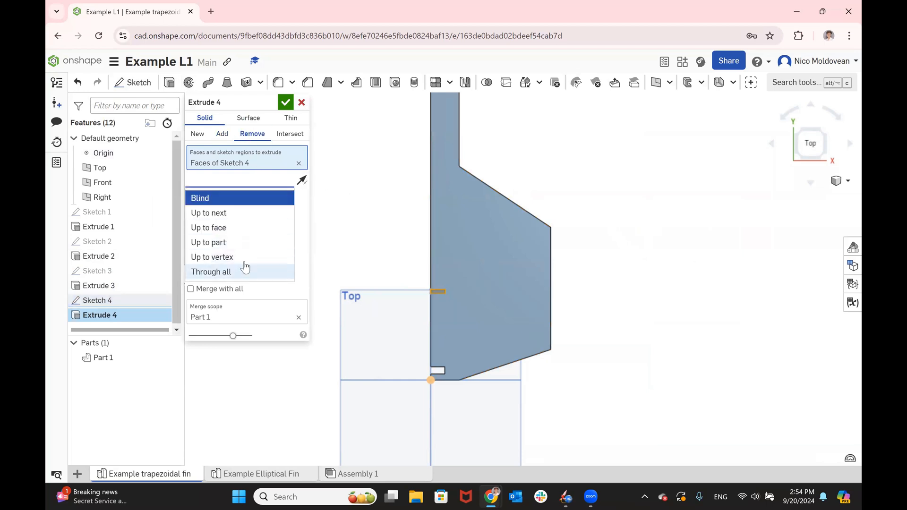
left_click(213, 270)
left_click(285, 102)
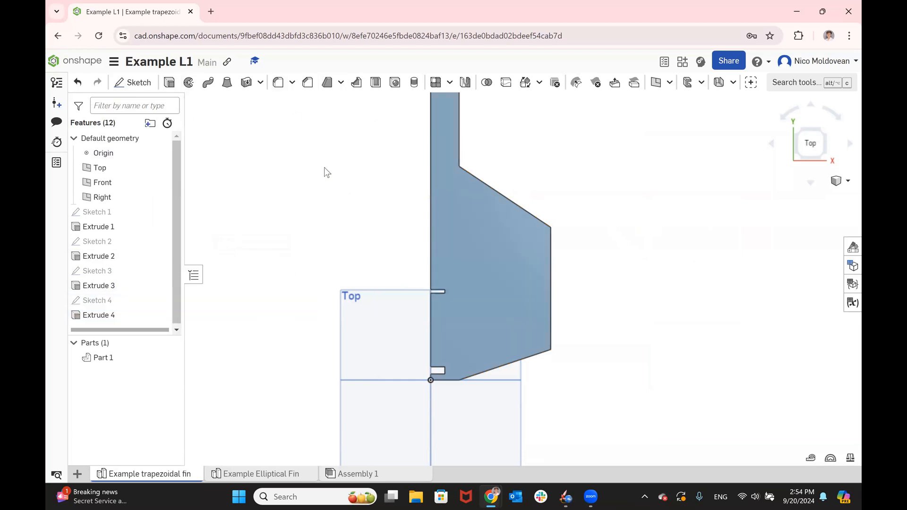
- Compare the Step 1.7 slide with the whole fin, and consult the Step 1.8 slide on linear patterning the slot
key("alt+Tab")
key("Right")
key("Left")
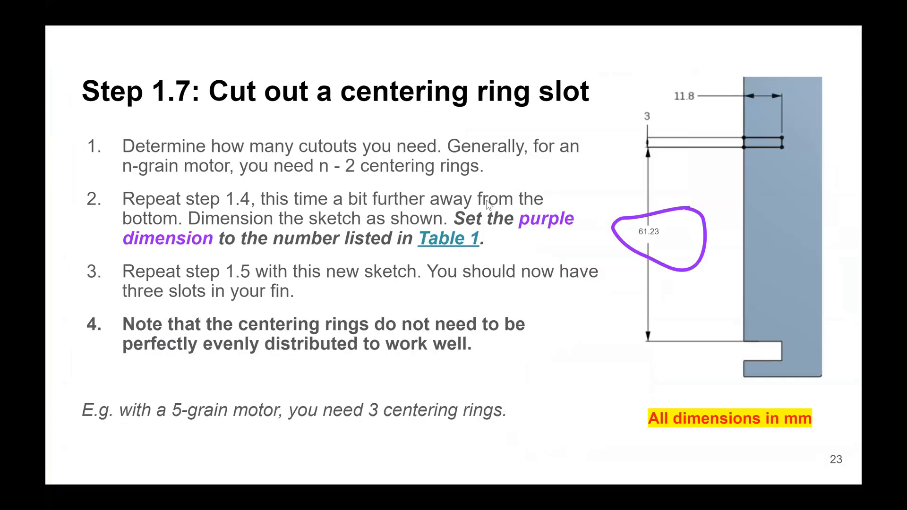
key("alt+Tab")
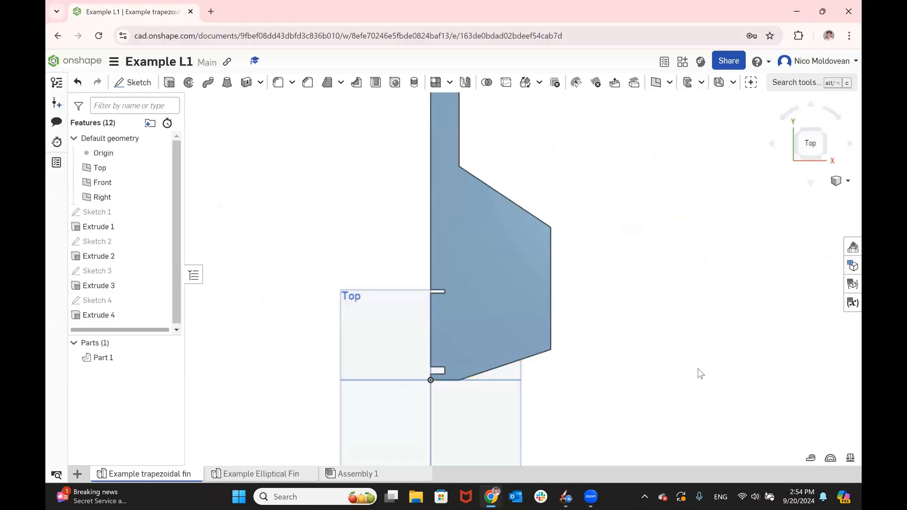
scroll(646, 338, "down", 2)
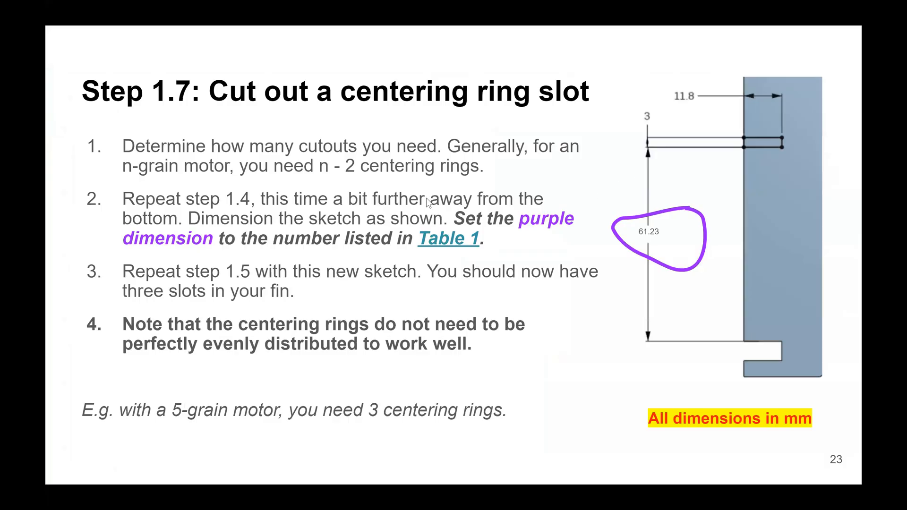
key("Right")
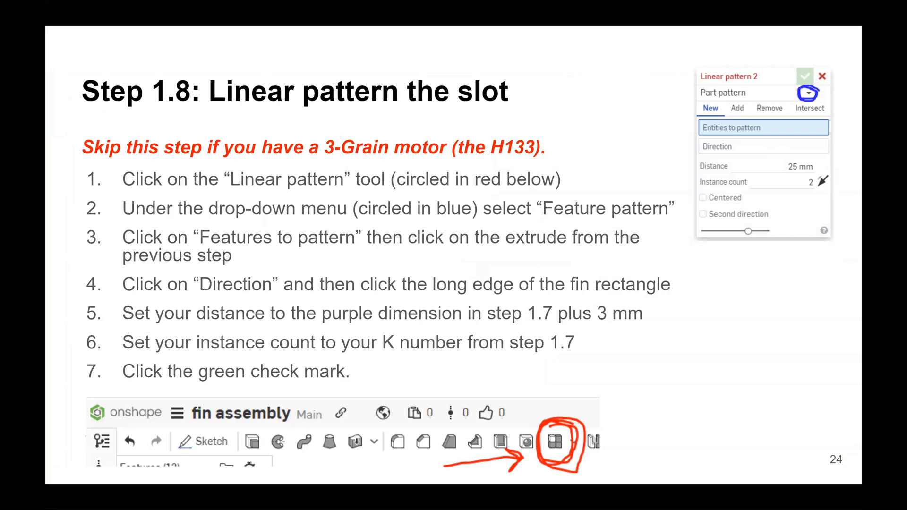
key("alt+Tab")
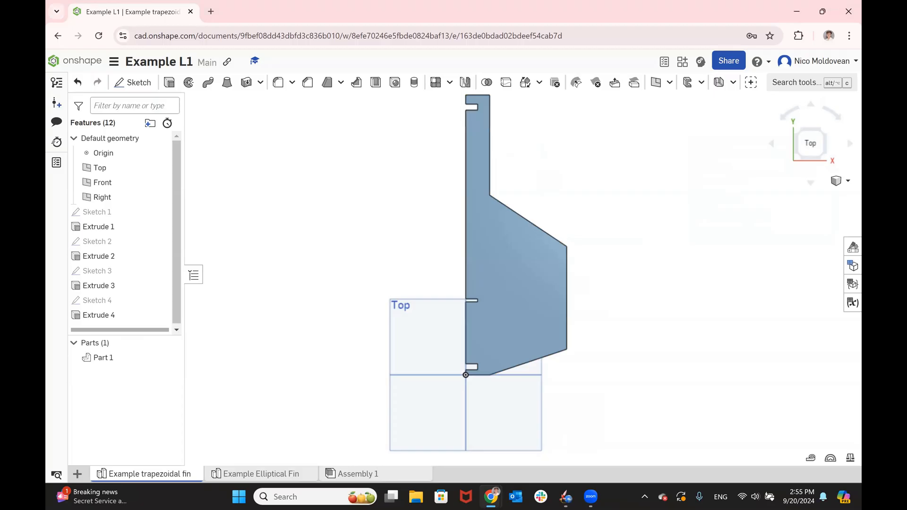
- Start a linear Feature pattern of Extrude 4, using the long straight edge of the fin's tab as the direction
left_click(451, 84)
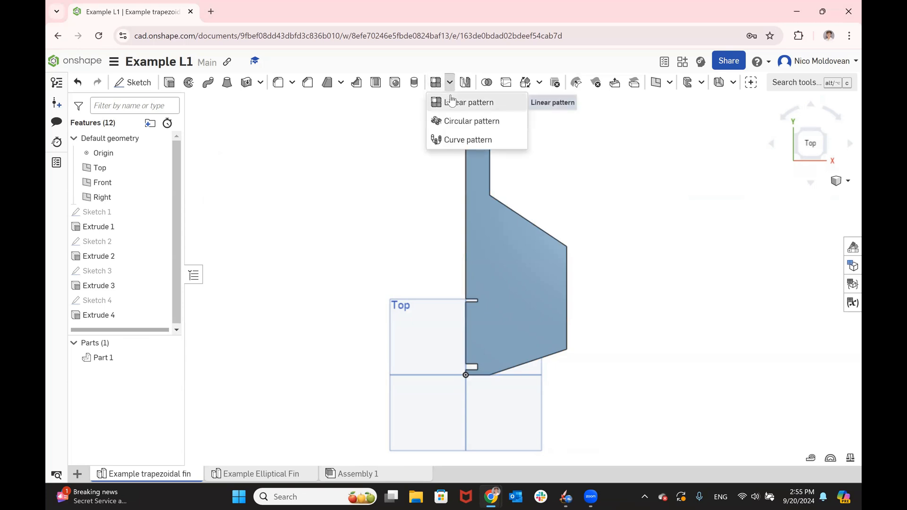
left_click(452, 101)
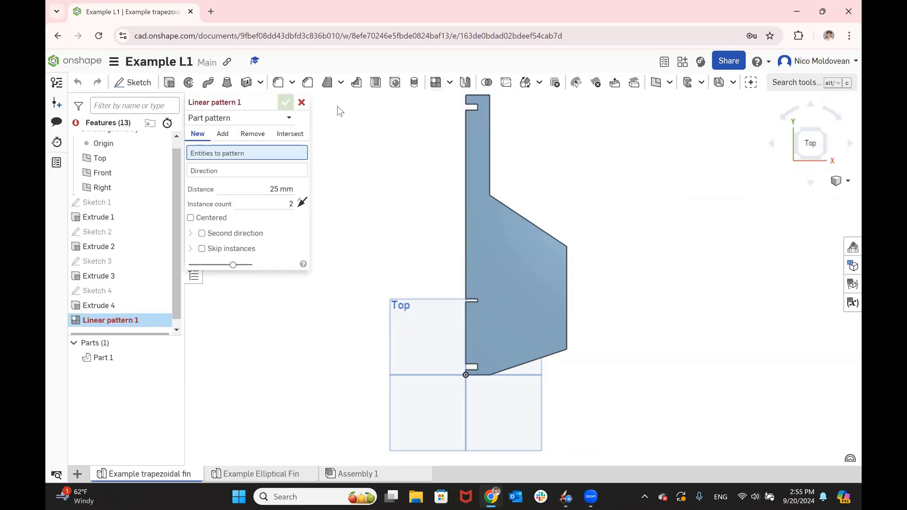
left_click(287, 119)
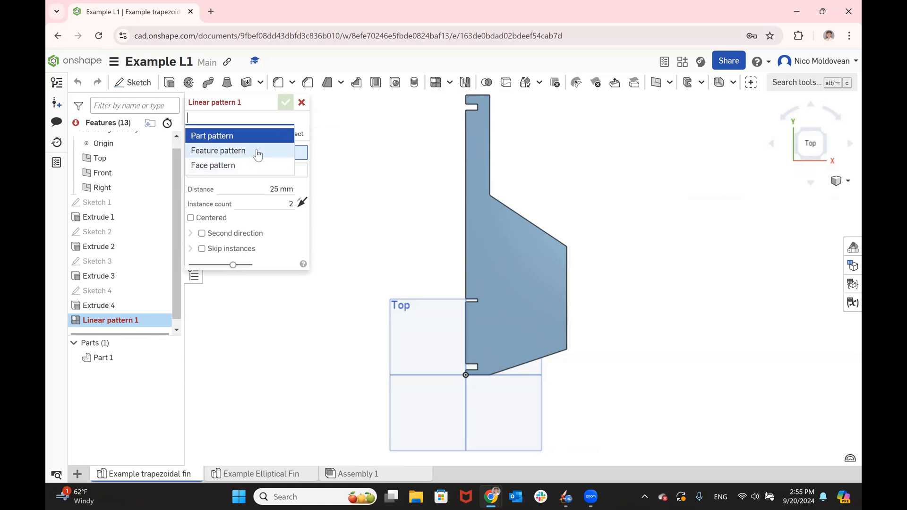
left_click(260, 151)
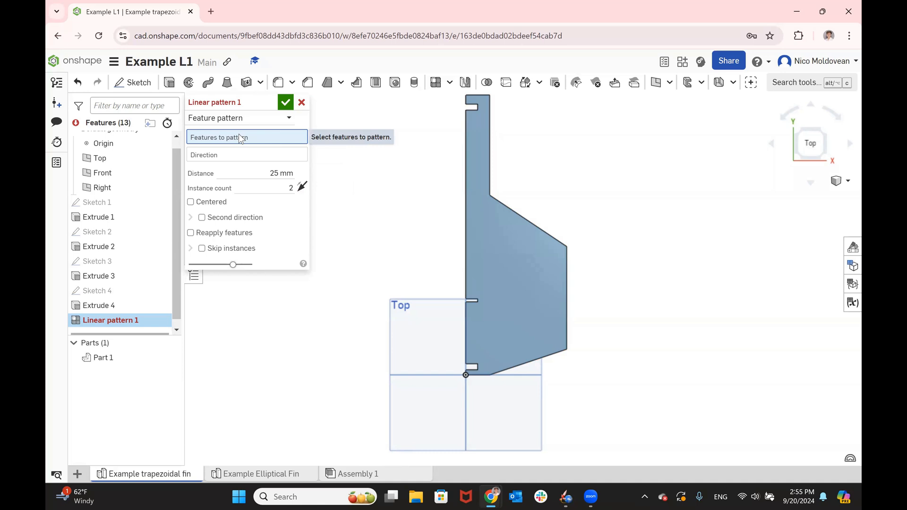
left_click(92, 306)
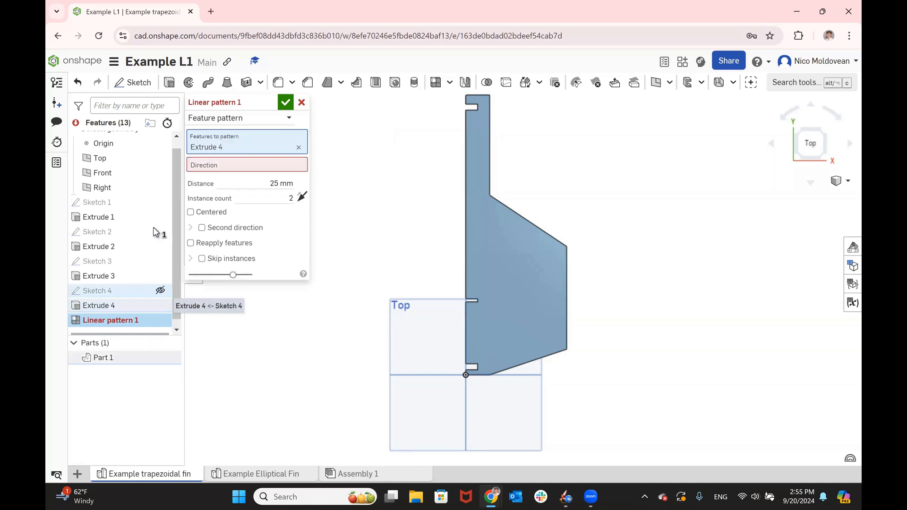
left_click(216, 167)
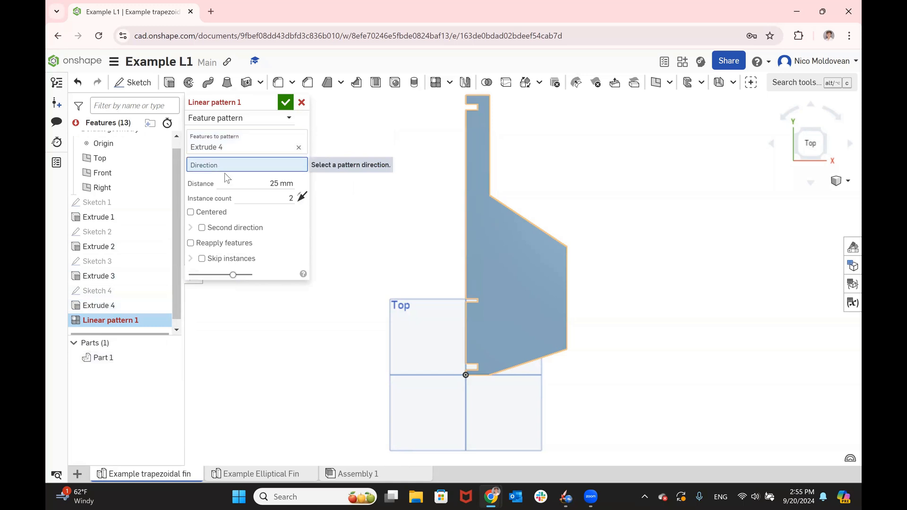
left_click(468, 245)
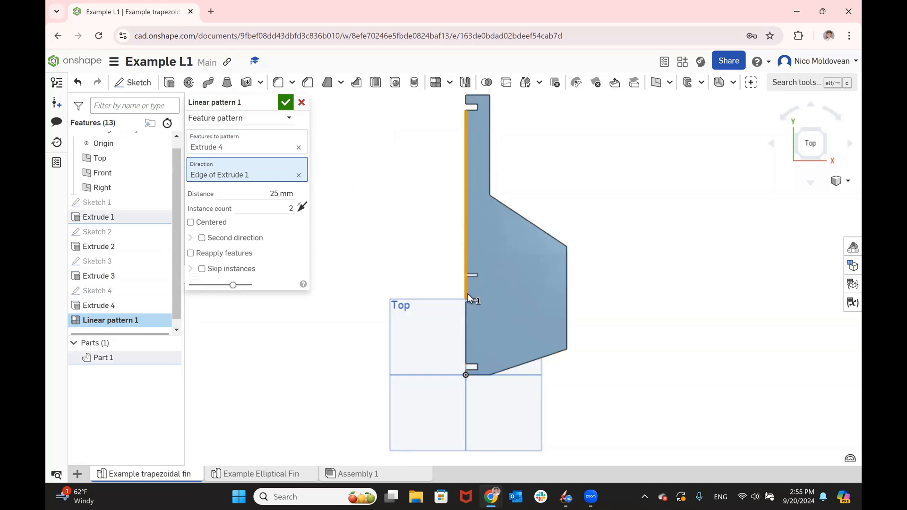
- Set the linear pattern's distance to 61.23+3 mm
left_click(284, 196)
type("61.23+3")
key("Return")
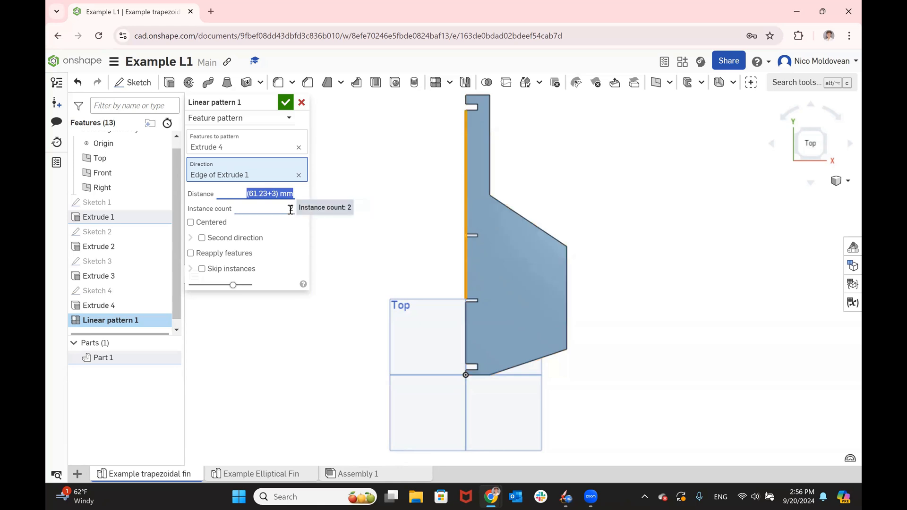
- Set the linear pattern's instance count to 3
left_click(290, 210)
type("3")
key("Return")
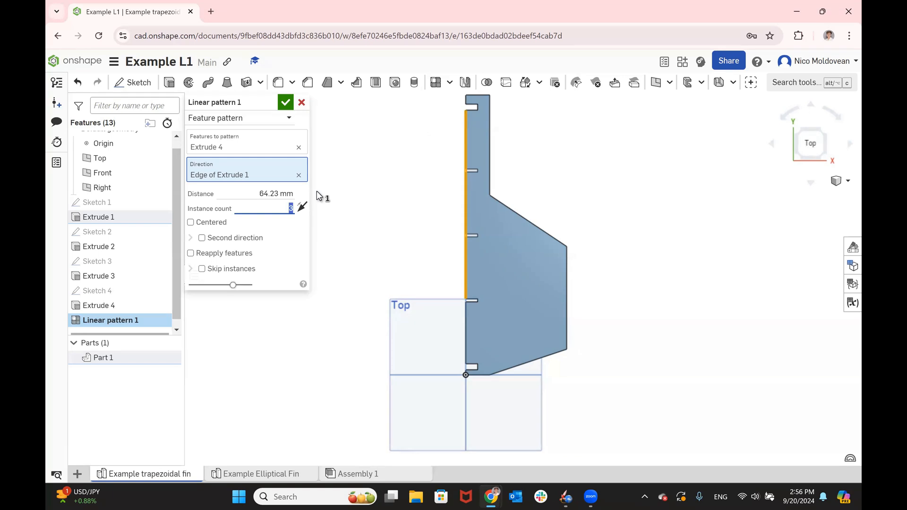
- Try the slot pattern with 5 instances and a distance of 35 mm
type("5")
left_click(257, 195)
type("35")
key("Return")
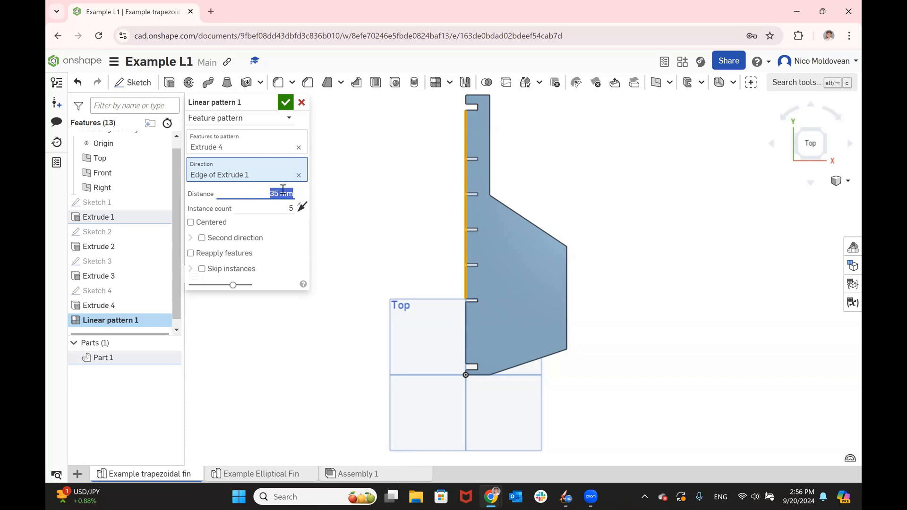
- Set the pattern's distance to 61.23+3 mm and its instance count to 3, and accept the linear pattern
type("61.23+3")
left_click(286, 210)
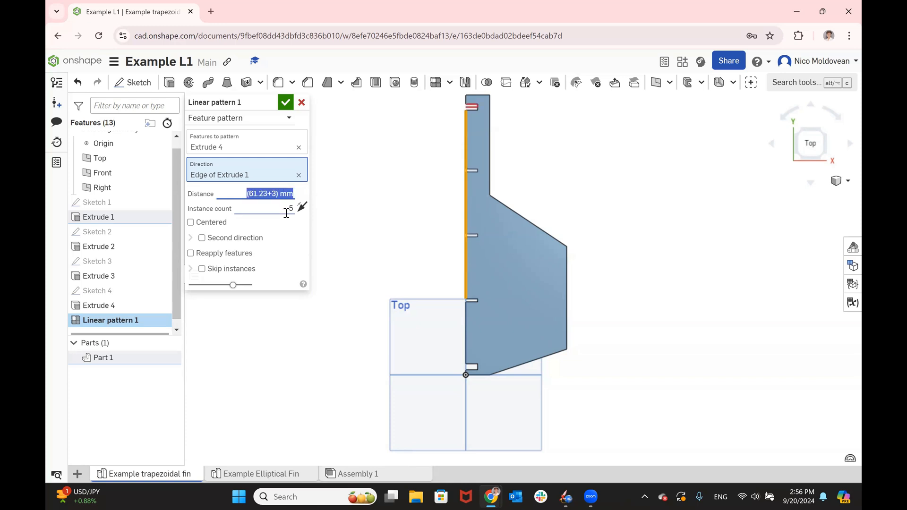
type("3")
double_click(287, 213)
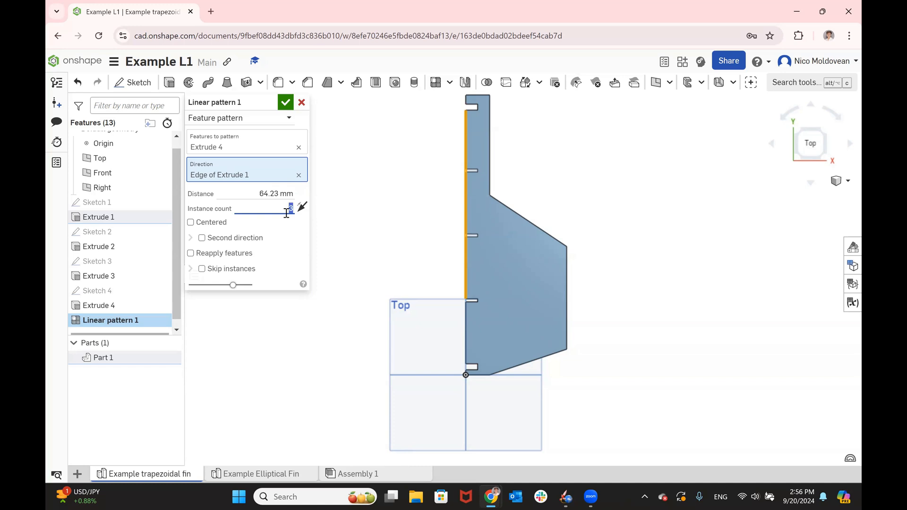
left_click(286, 102)
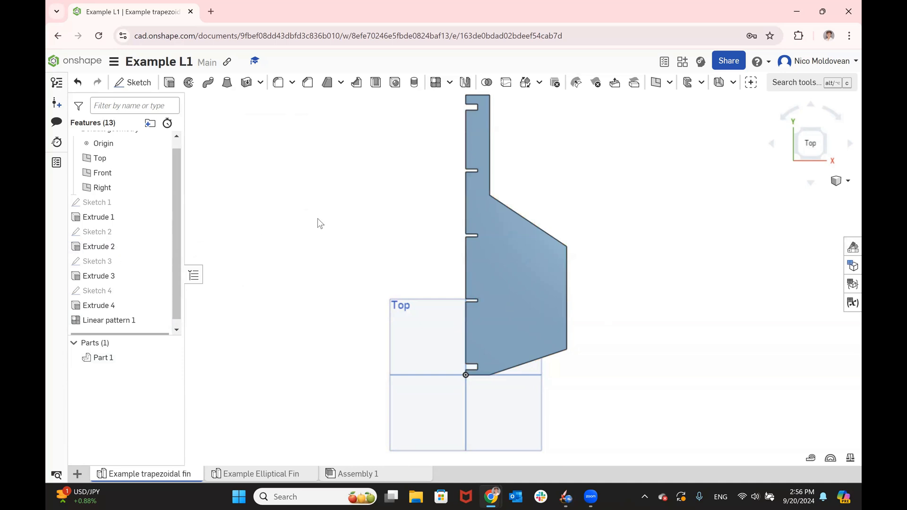
- Compare the patterned fin, turned so its slotted tab edge lies horizontally, with the Step 1.8 example slide
key("alt+Tab")
key("Right")
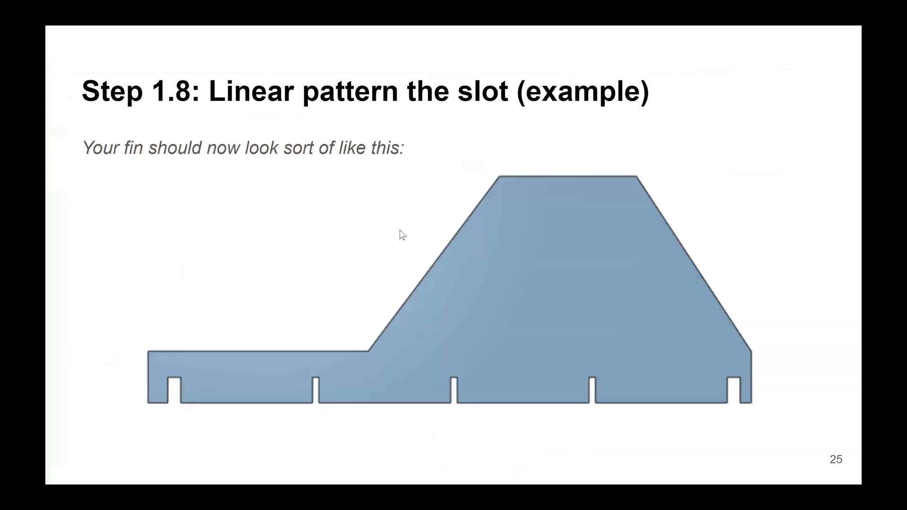
key("alt+Tab")
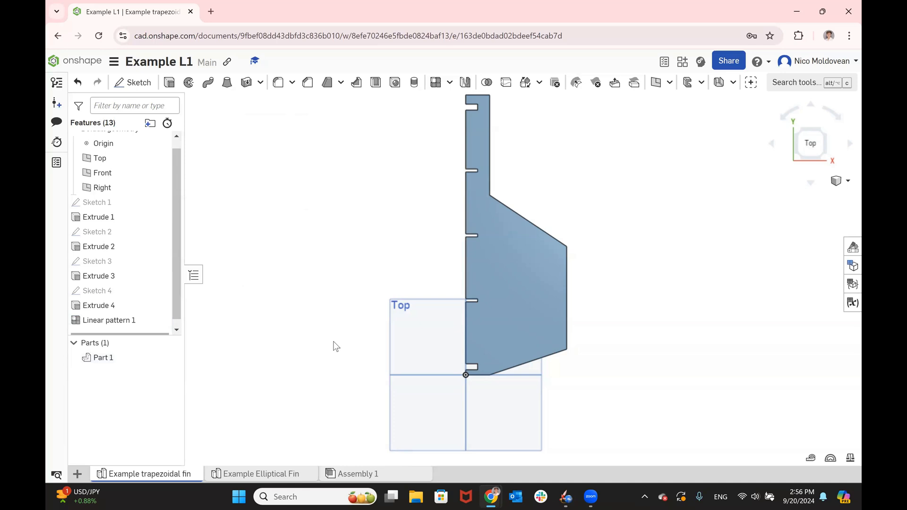
left_click(789, 116)
left_click(788, 116)
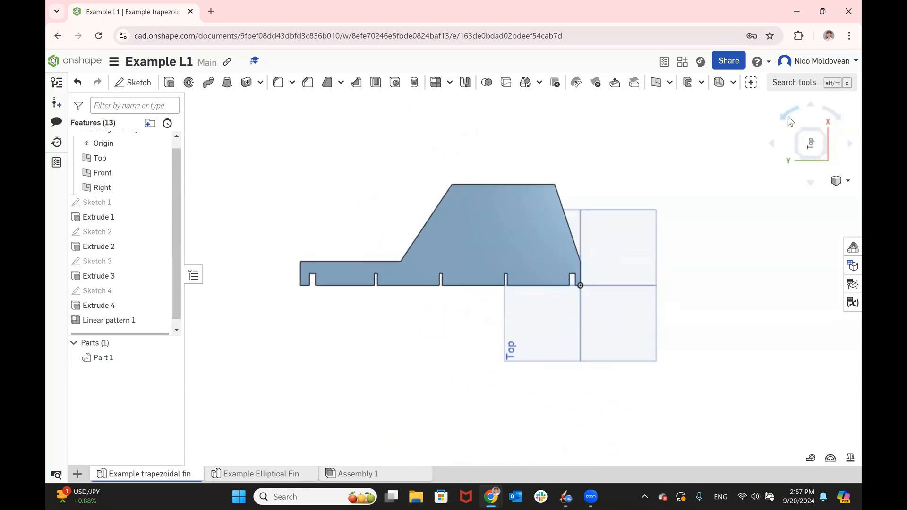
key("alt+Tab")
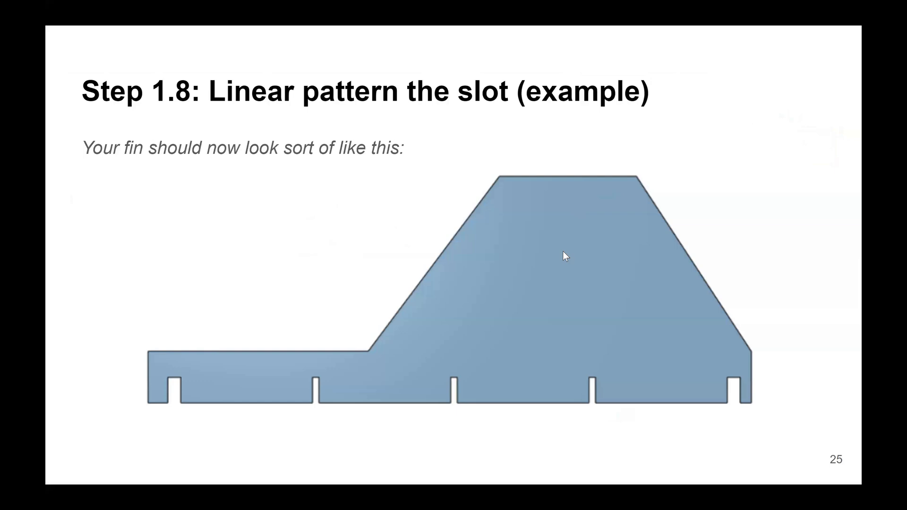
key("alt+Tab")
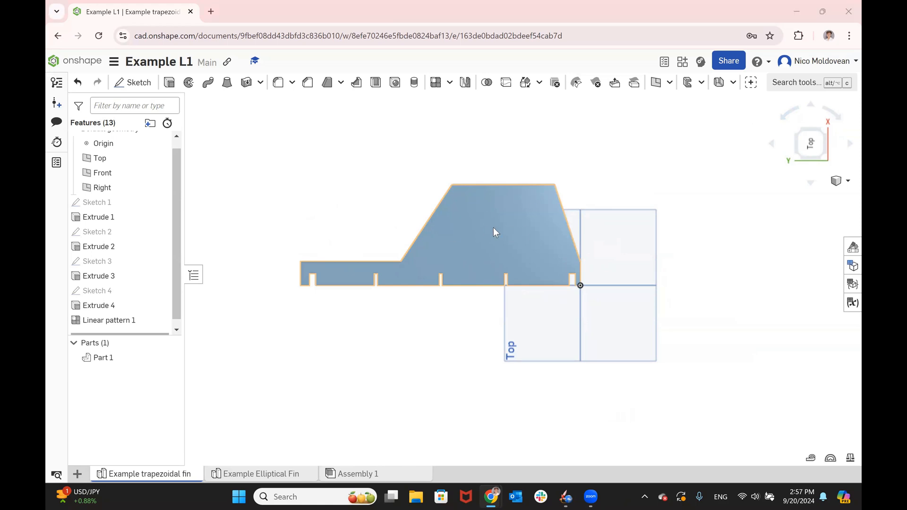
key("alt+Tab")
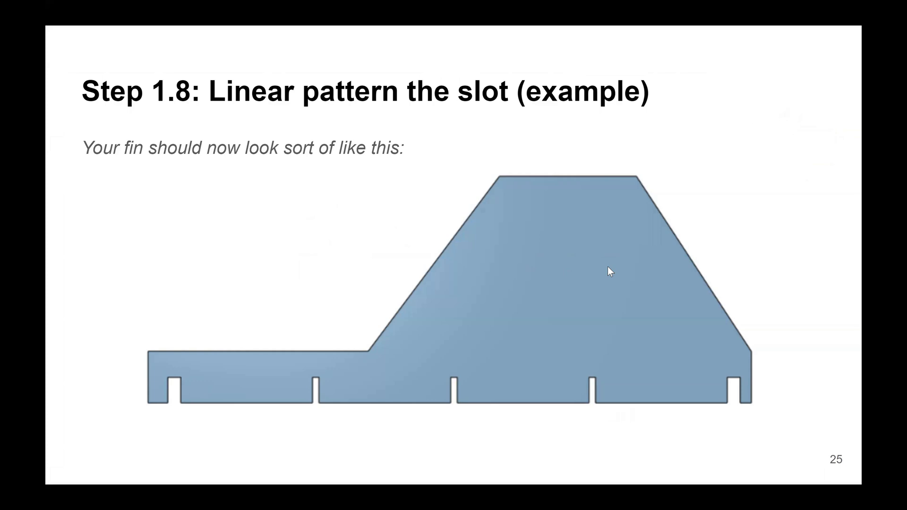
key("alt+Tab")
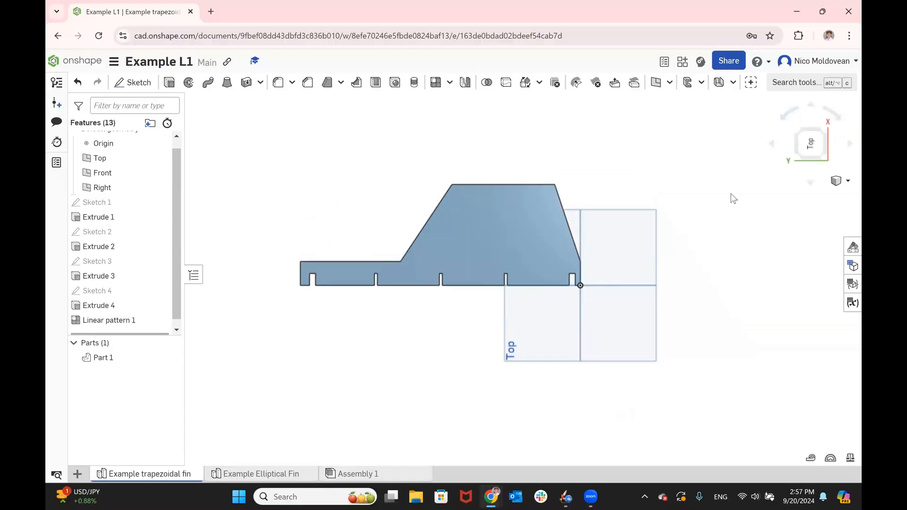
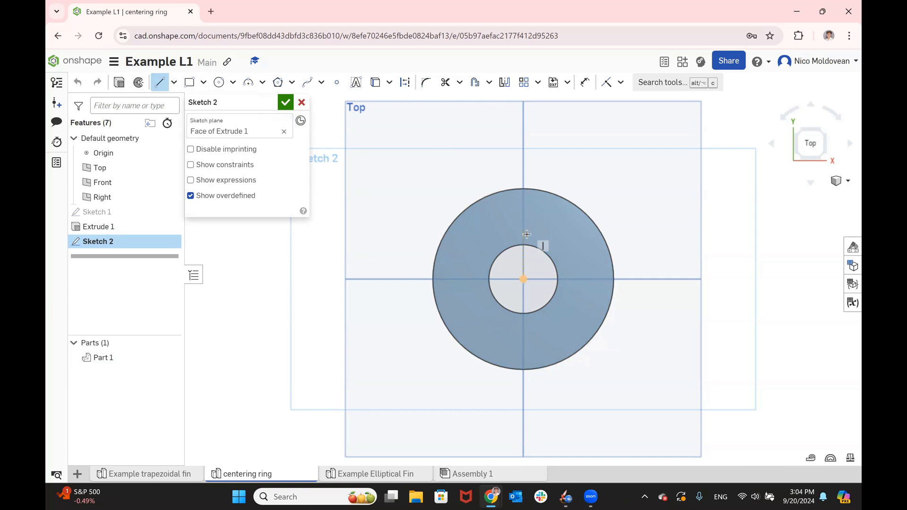
- Sketch a vertical line in two segments, about 11.7 and 11.9 mm long, from the ring's inner circle straight up to its outer edge
left_click(524, 246)
scroll(521, 231, "up", 4)
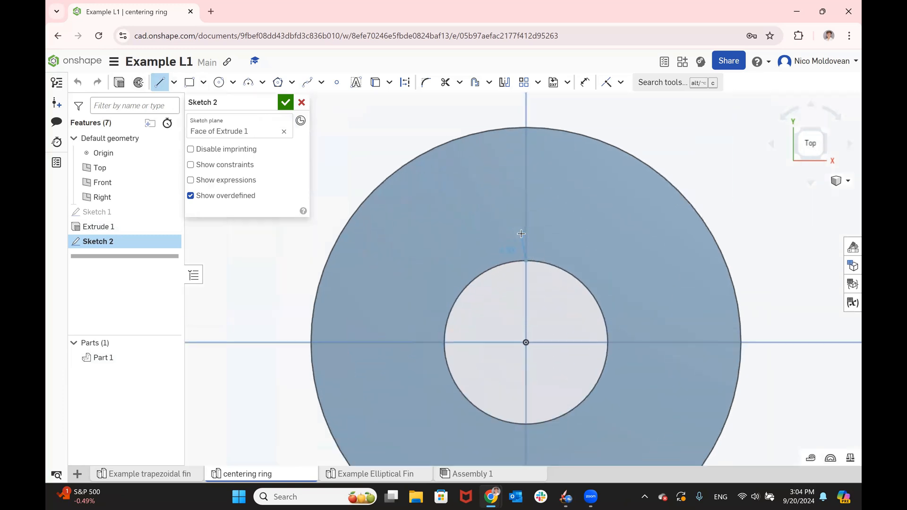
left_click(527, 195)
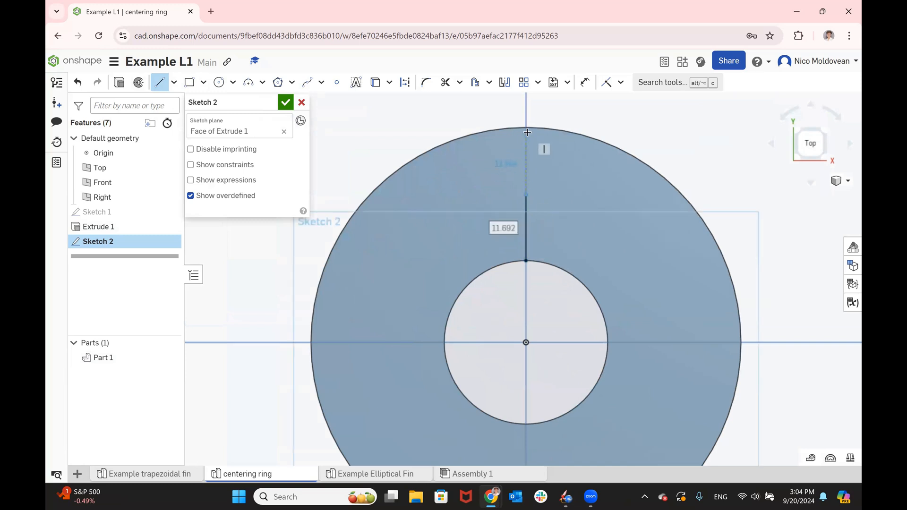
left_click(527, 128)
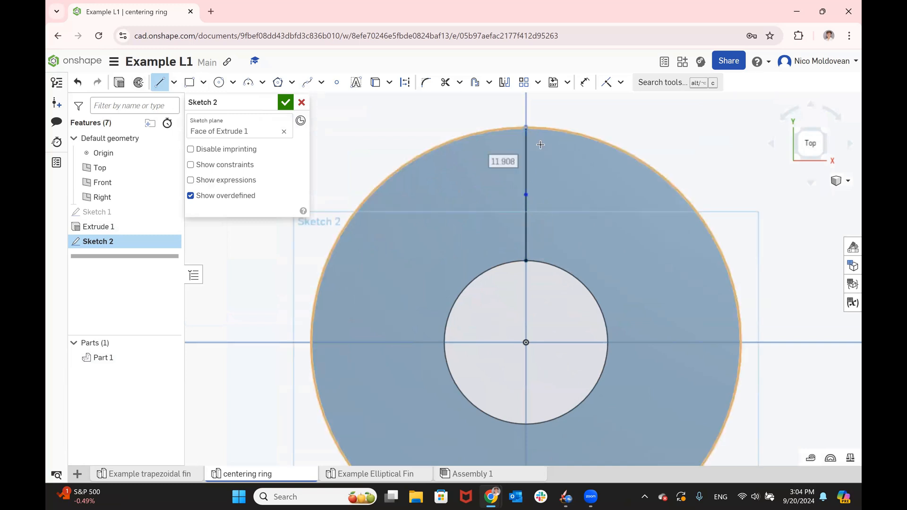
key("Escape")
- Convert both segments of the vertical line between the ring's inner and outer edges to construction geometry
left_click(524, 163)
left_click(405, 82)
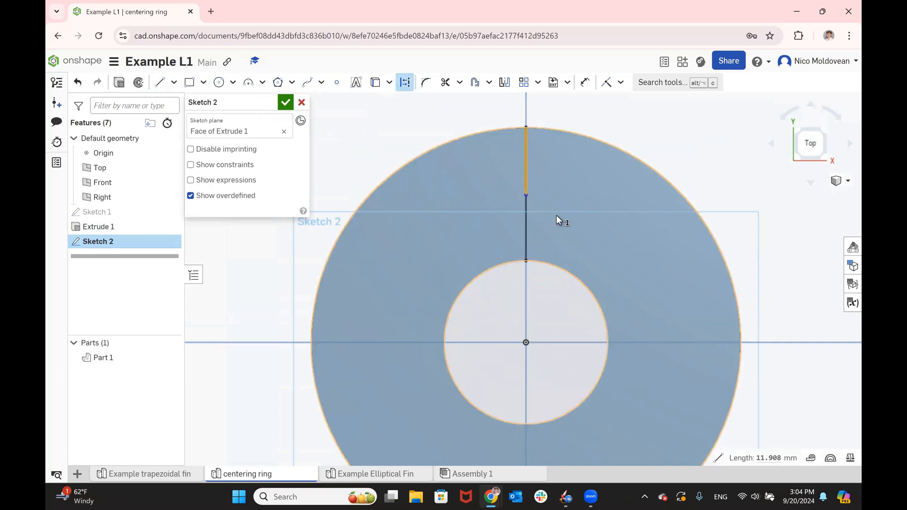
left_click(528, 222)
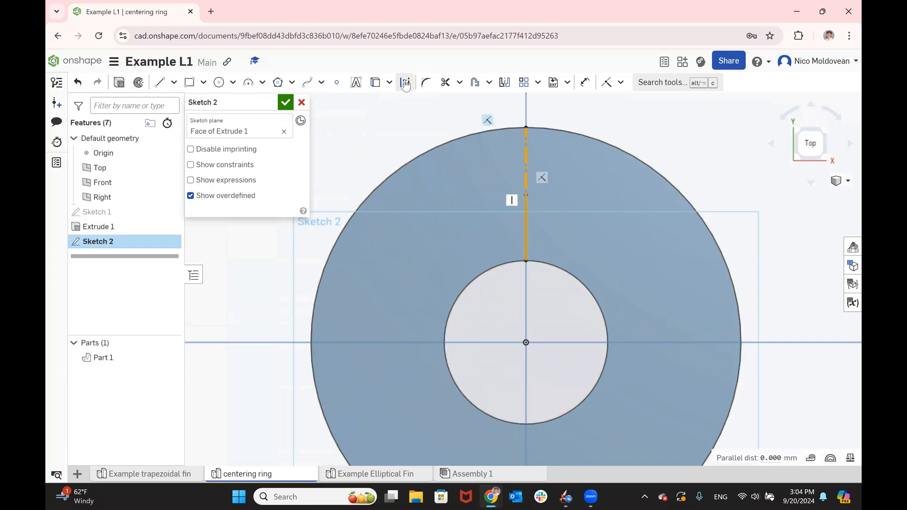
key("Escape")
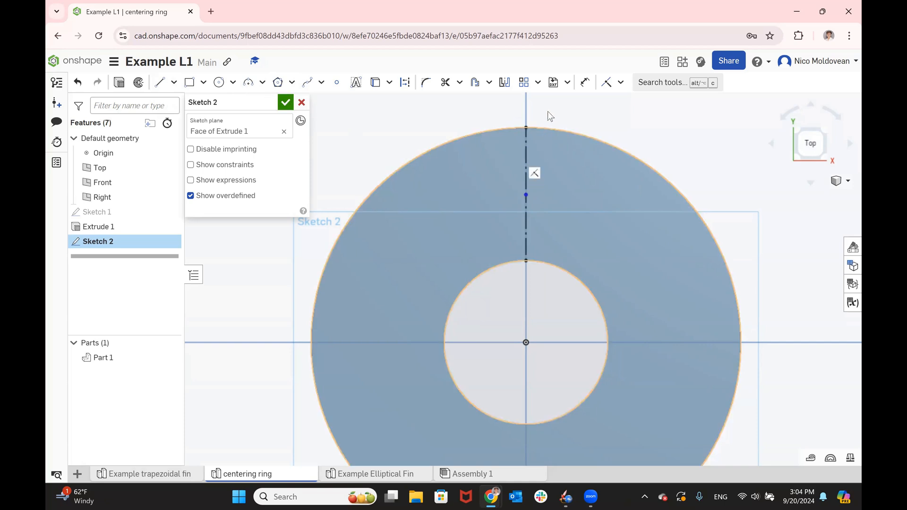
- Sketch a closed rectangular slot outline, about 4.9 by 16.6 mm, from the centerline's middle point up past the ring's outer edge
left_click(159, 83)
left_click(528, 193)
scroll(543, 160, "down", 1)
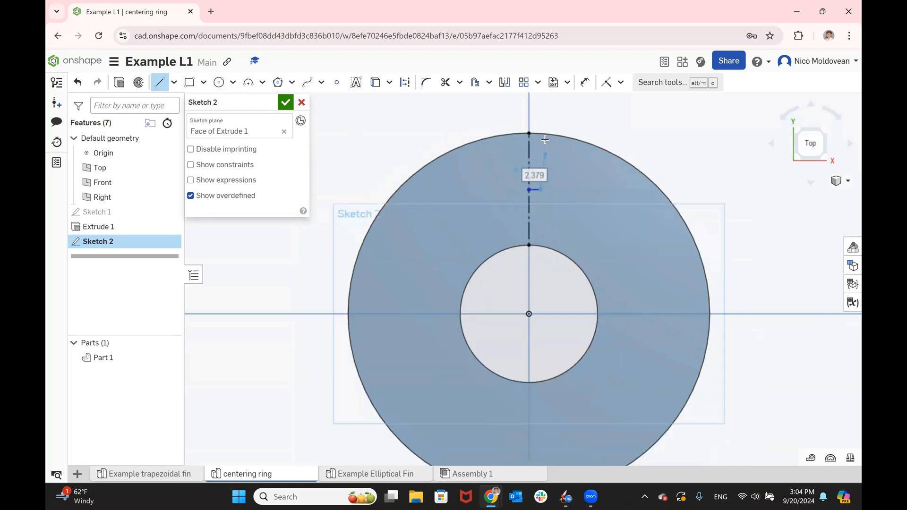
left_click(541, 111)
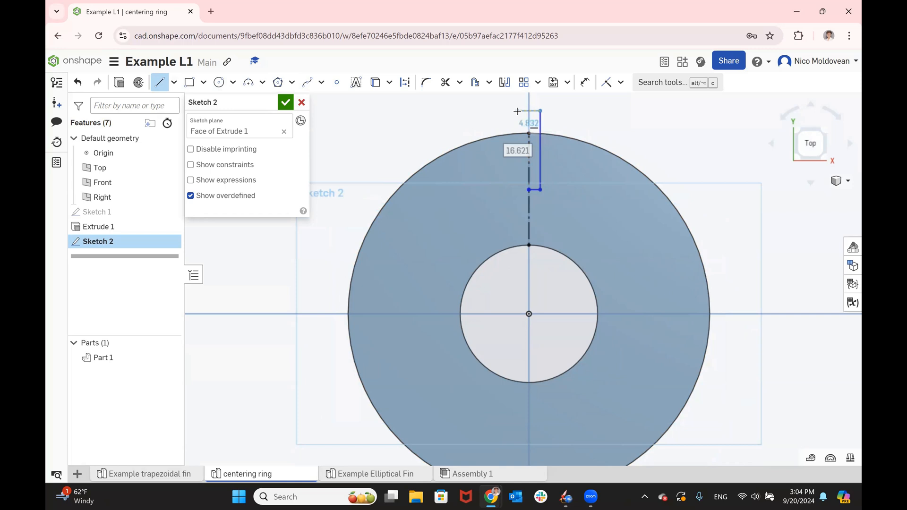
left_click(518, 111)
left_click(517, 190)
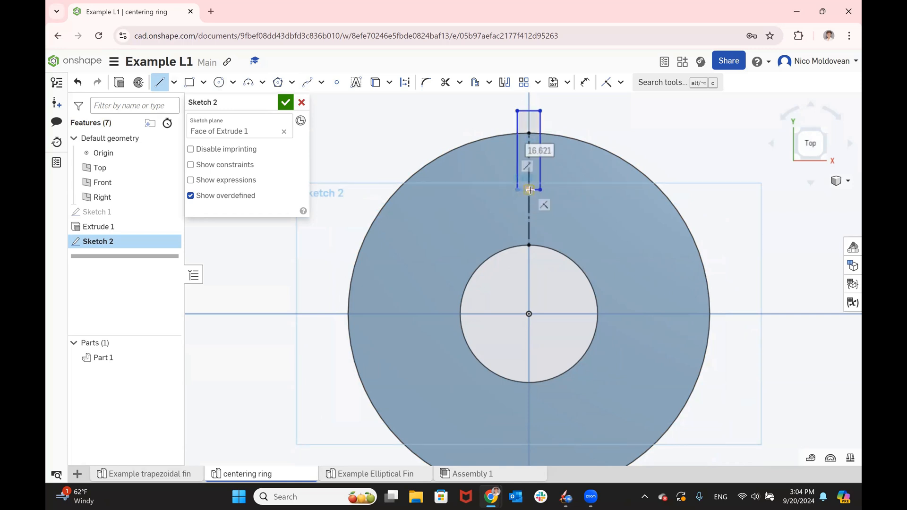
left_click(530, 190)
scroll(572, 236, "down", 2)
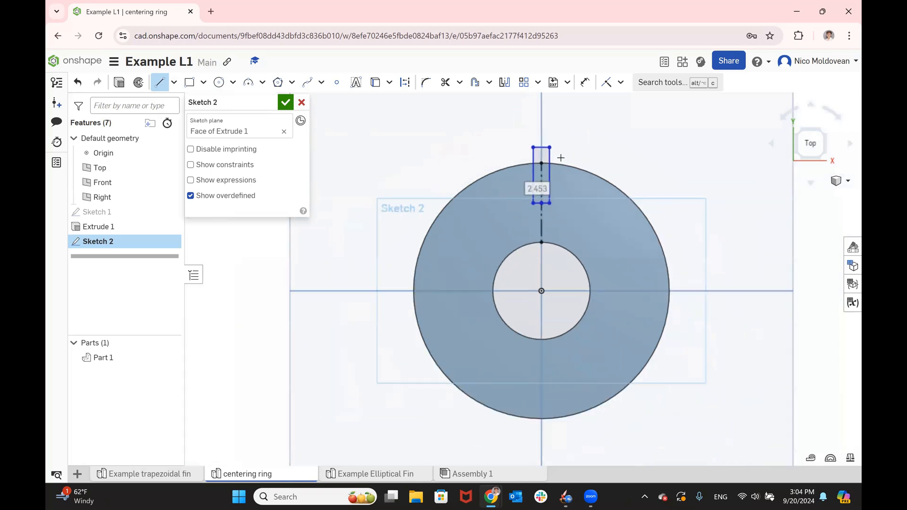
- Dimension the slot's left side 1.5 mm from the vertical centerline
scroll(560, 155, "up", 2)
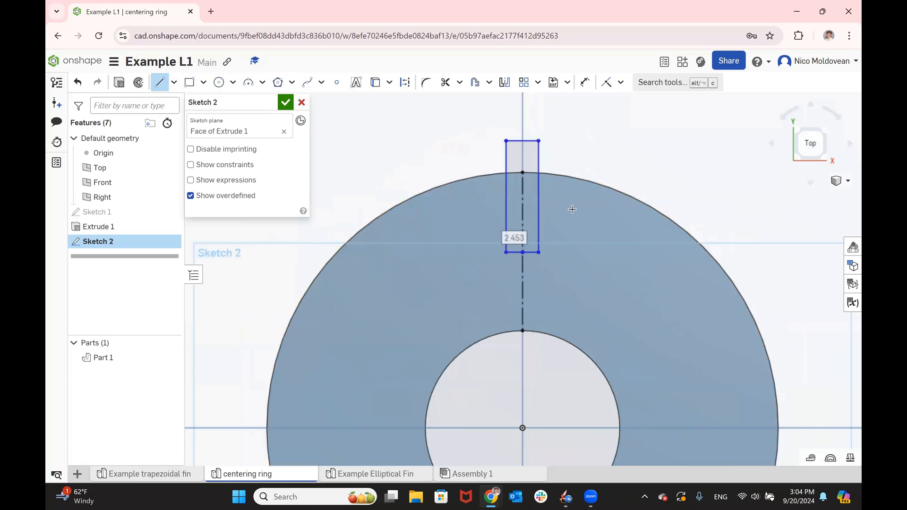
left_click(585, 83)
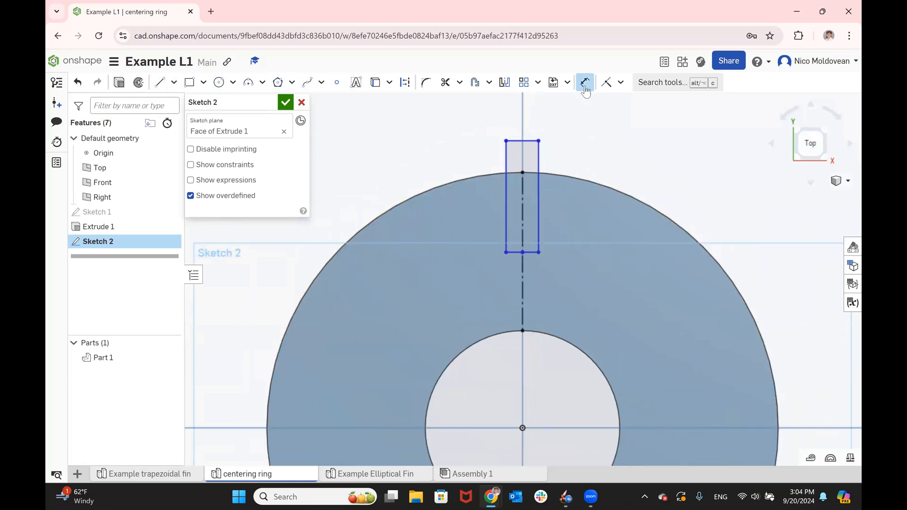
left_click(523, 193)
left_click(522, 122)
type("1.5")
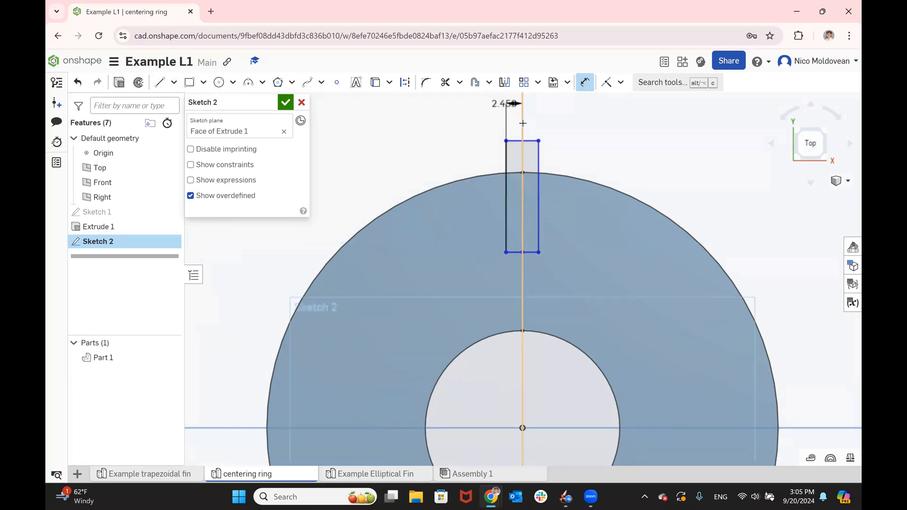
key("Return")
- Dimension the slot's right side 1.5 mm from the vertical centerline
left_click(524, 203)
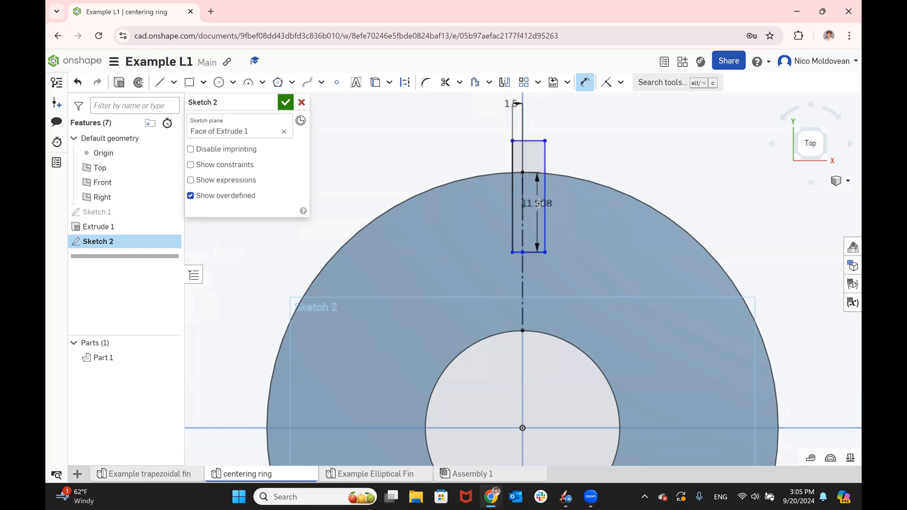
left_click(546, 201)
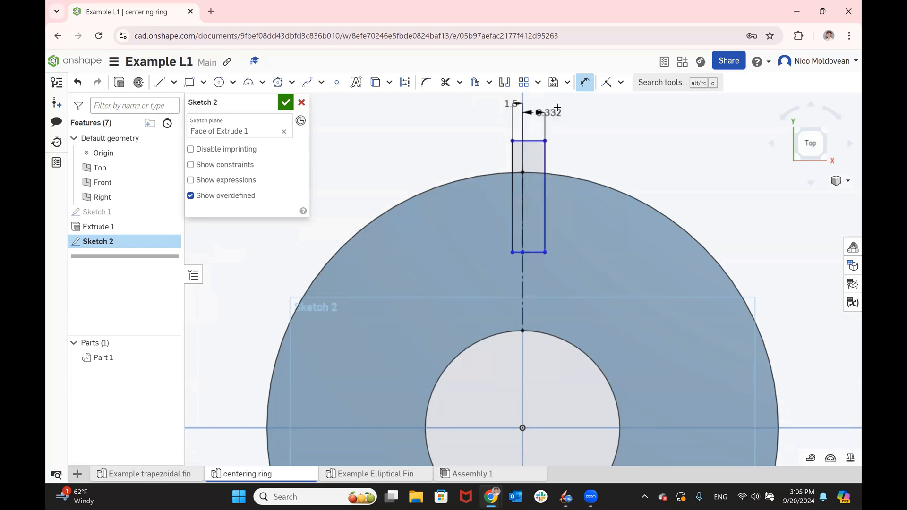
left_click(563, 108)
type("1.5")
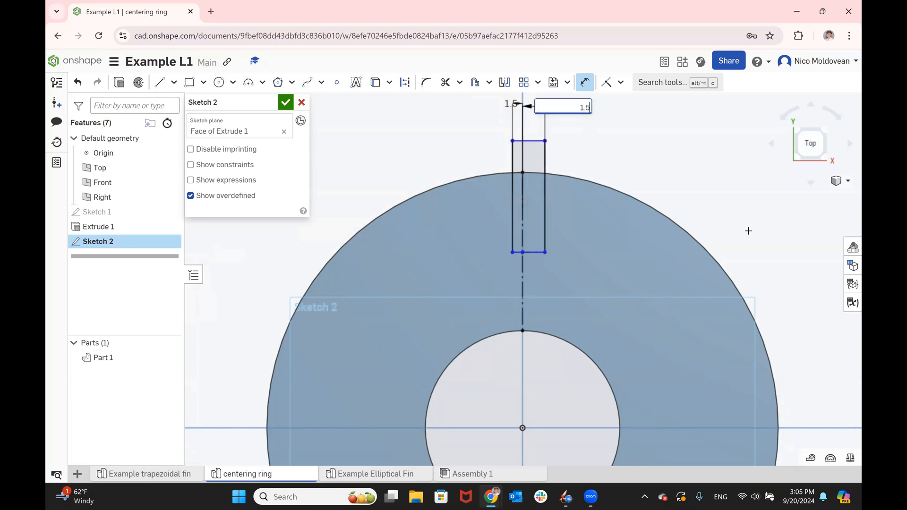
key("Return")
- Dimension the slot's lower edge 11.8 mm above the centerline's endpoint on the inner circle
scroll(485, 104, "down", 3)
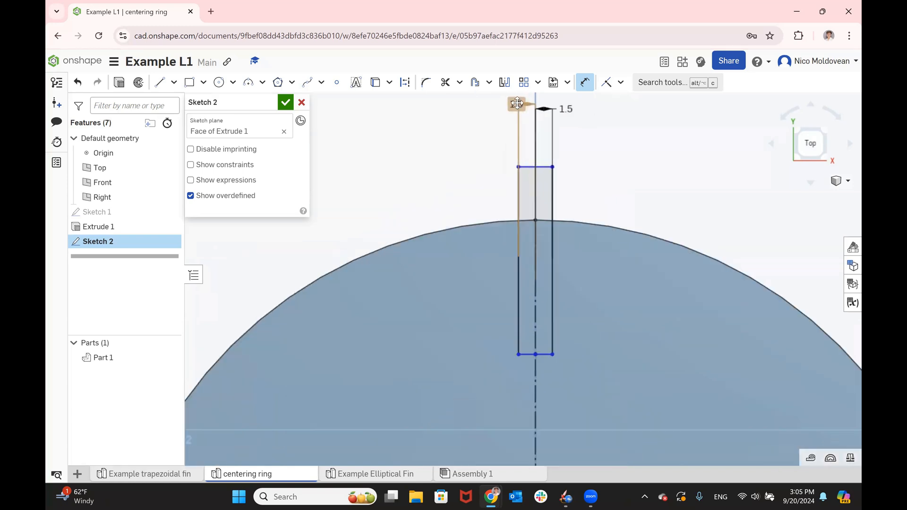
scroll(558, 142, "up", 2)
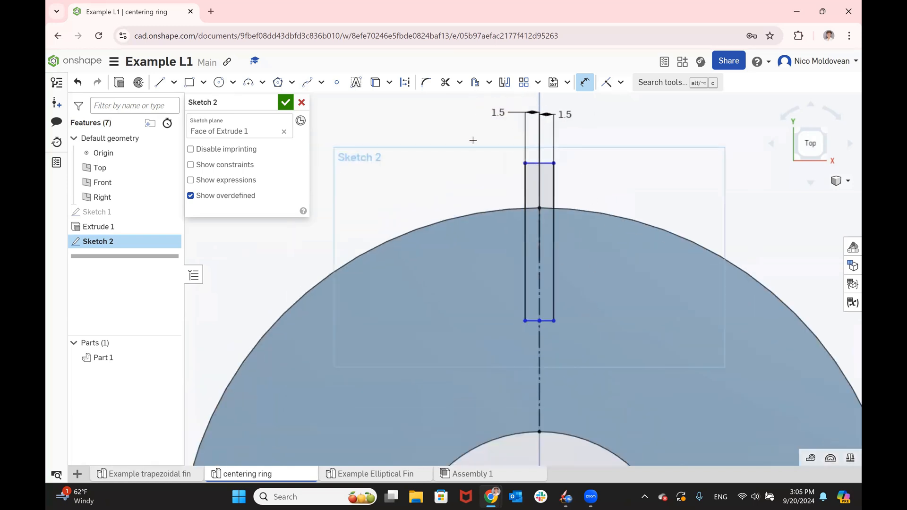
scroll(471, 139, "up", 2)
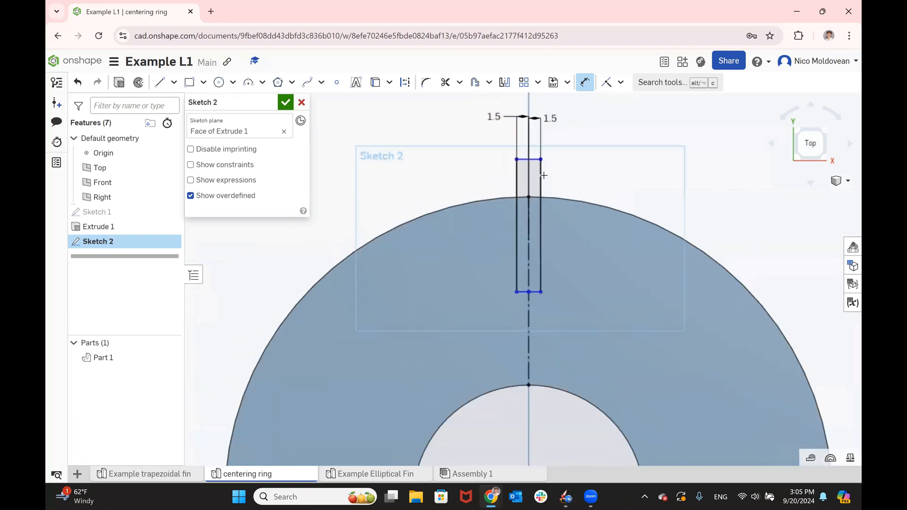
left_click(530, 292)
left_click(530, 387)
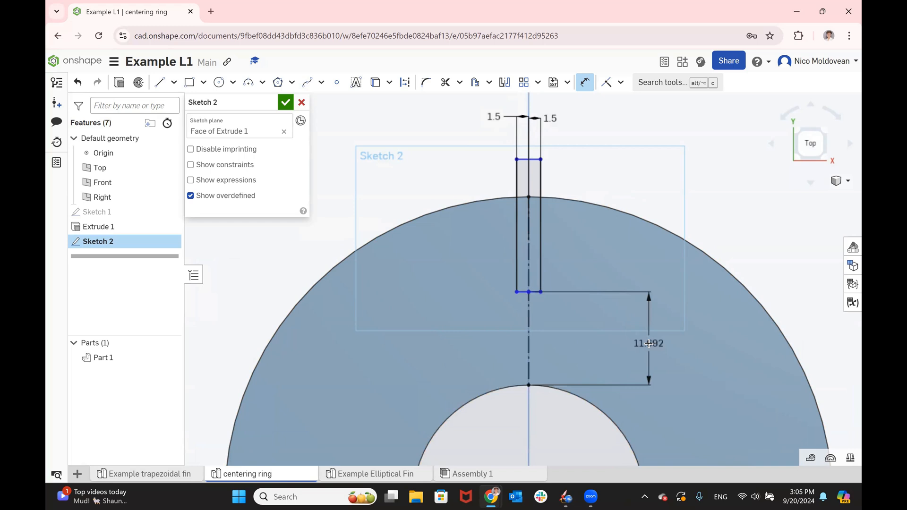
left_click(649, 344)
type("11.8")
key("Return")
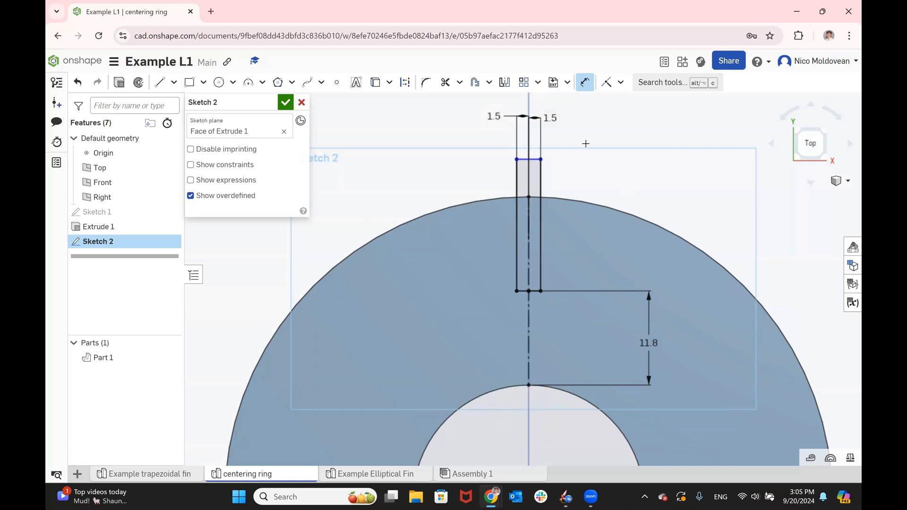
- Set the slot's side length to 15 mm and finish the sketch
left_click(589, 182)
type("15")
key("Return")
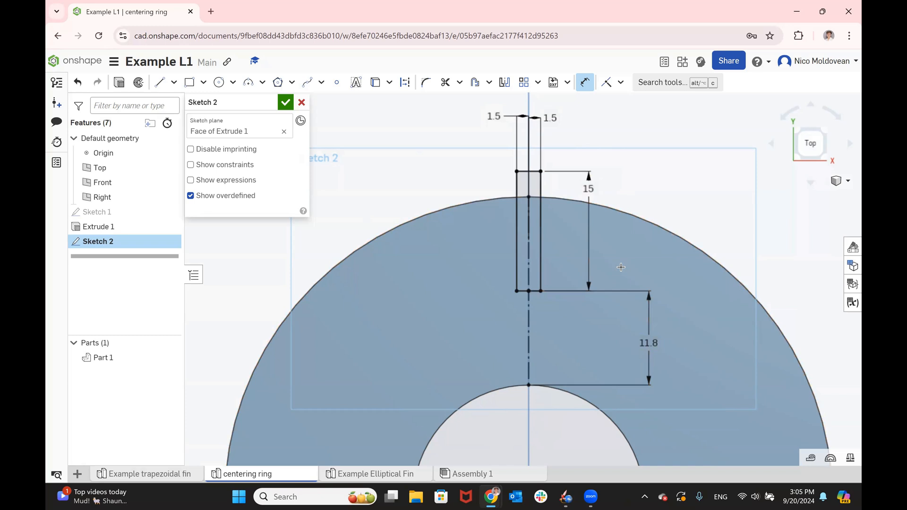
left_click(286, 102)
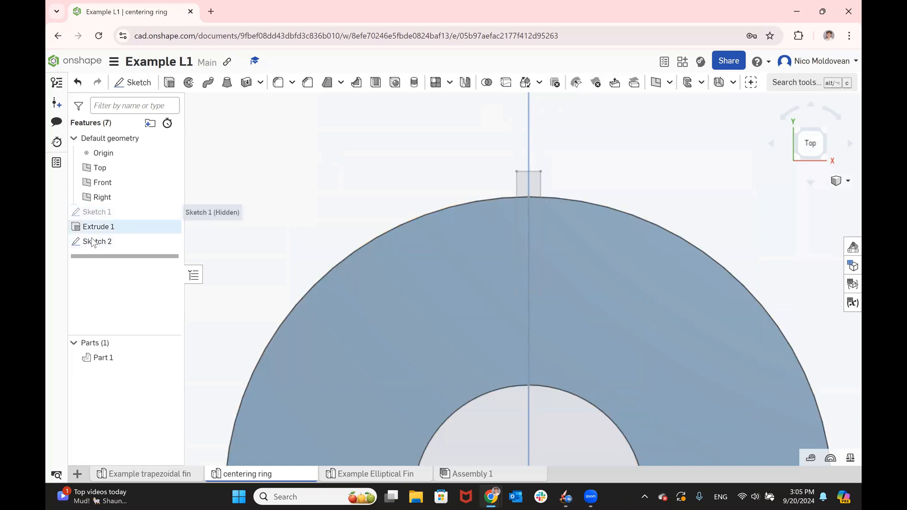
- Extrude Sketch 2 as a Remove cut with the end type Through all to cut the slot in the centering ring
left_click(118, 242)
left_click(169, 83)
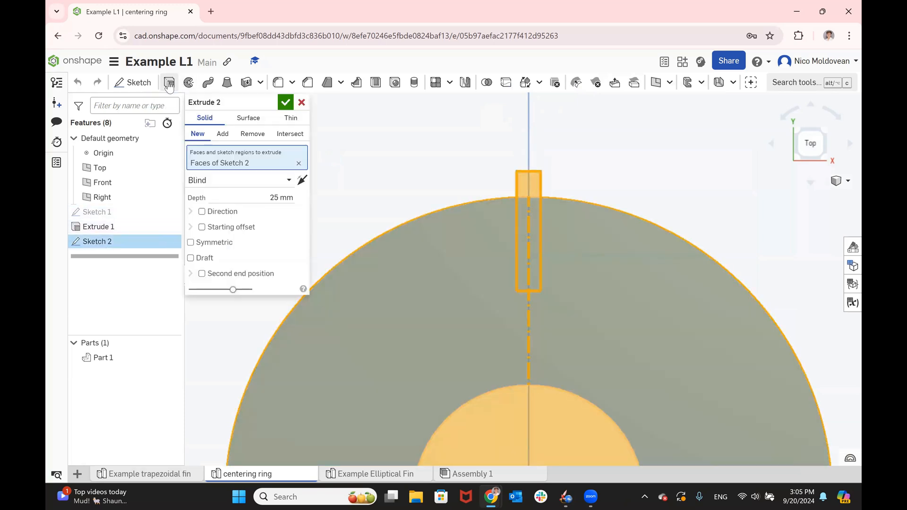
left_click(252, 133)
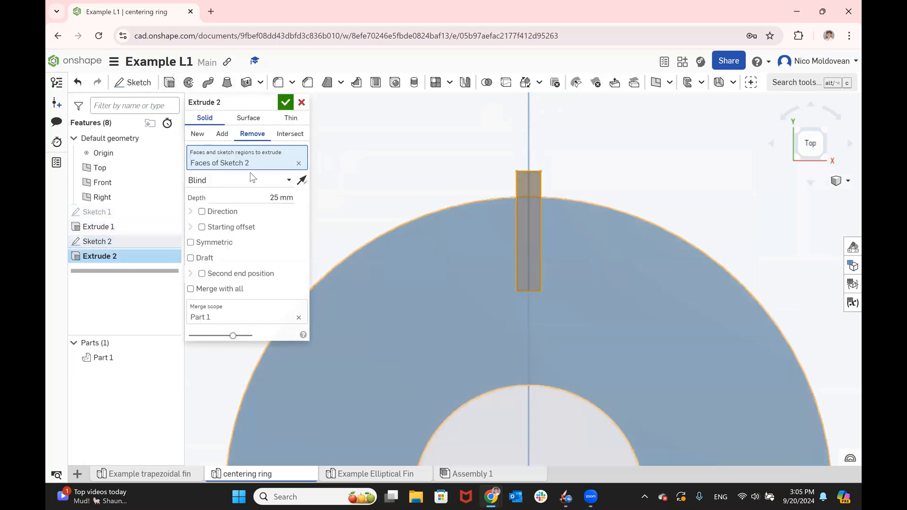
left_click(243, 180)
left_click(224, 272)
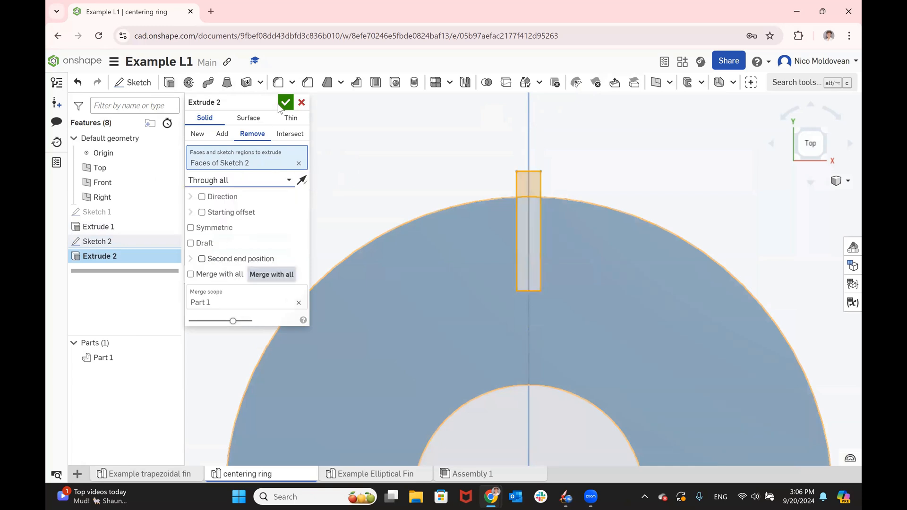
left_click(285, 102)
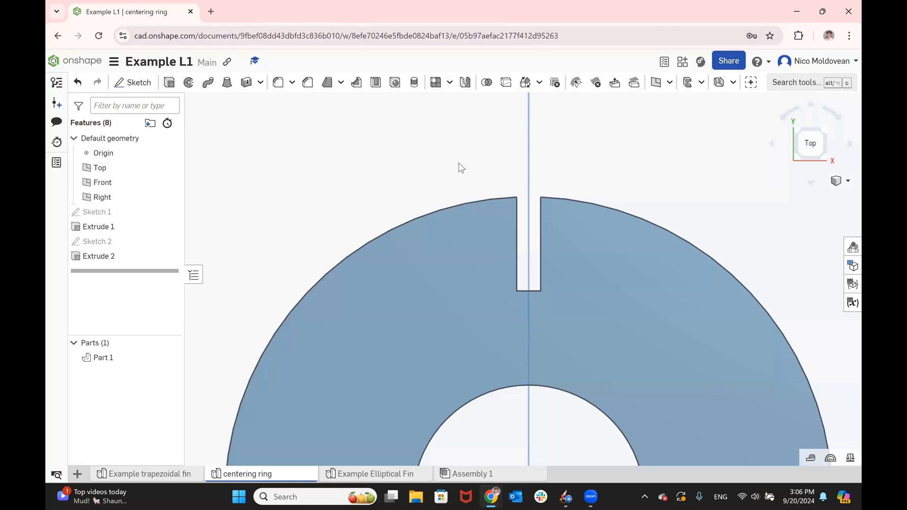
- Start a circular Feature pattern of Extrude 2 with the ring's inner circular edge as the axis
scroll(435, 145, "down", 3)
scroll(436, 159, "down", 3)
scroll(458, 308, "up", 1)
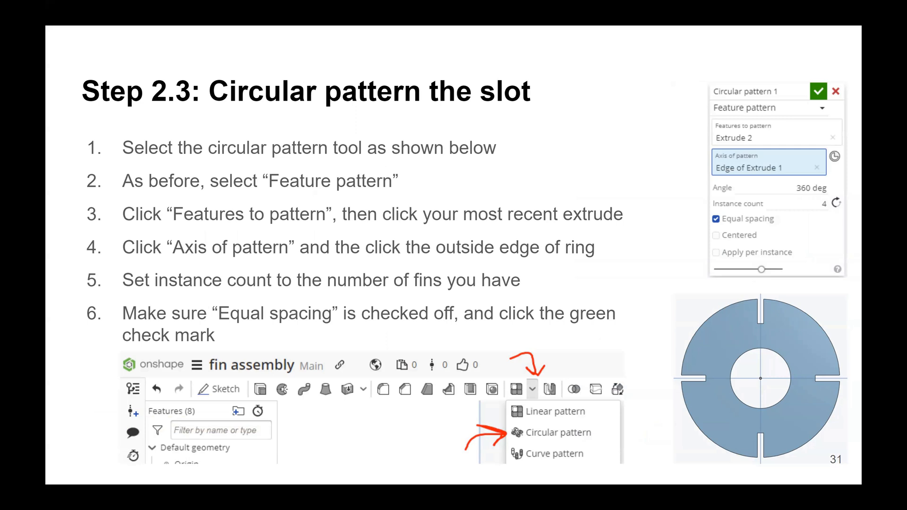
key("alt+Tab")
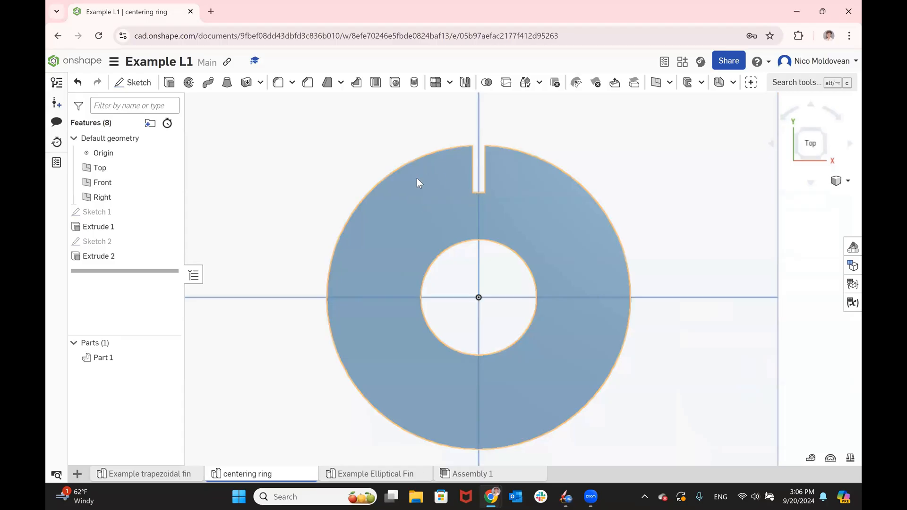
left_click(450, 82)
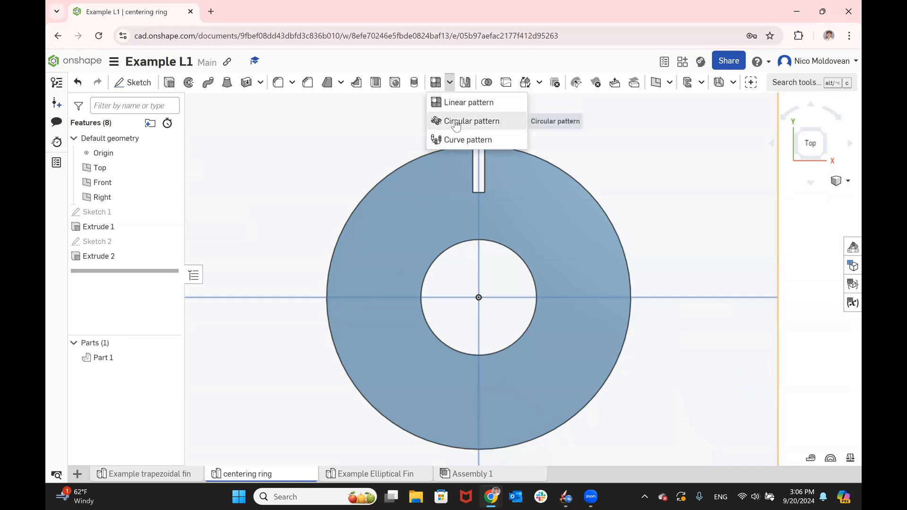
left_click(455, 123)
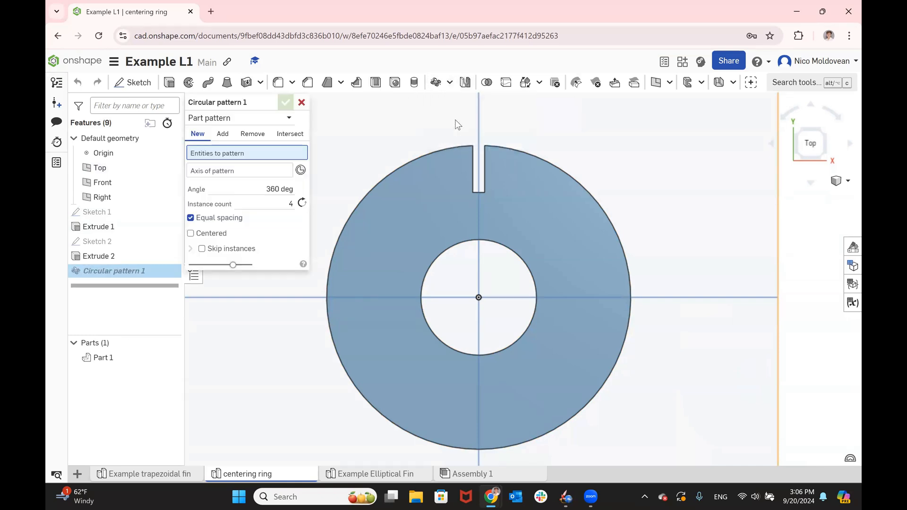
left_click(225, 122)
left_click(228, 150)
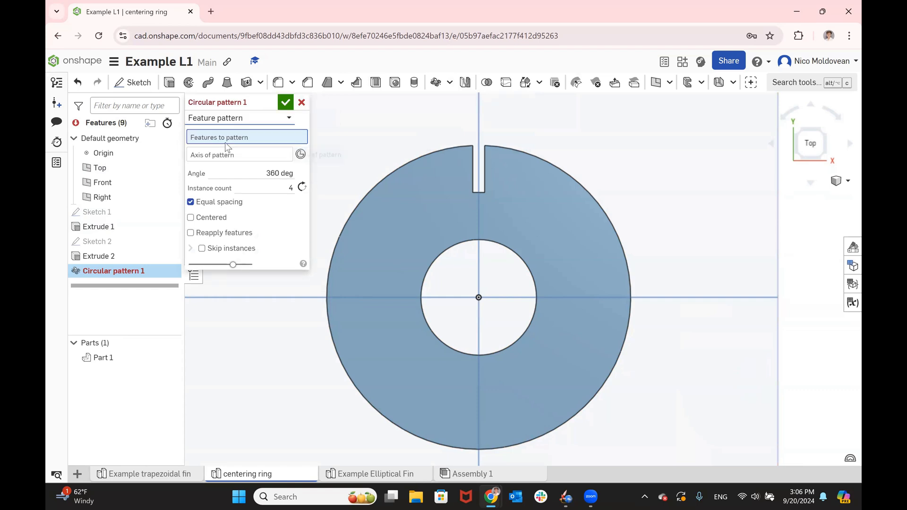
left_click(104, 258)
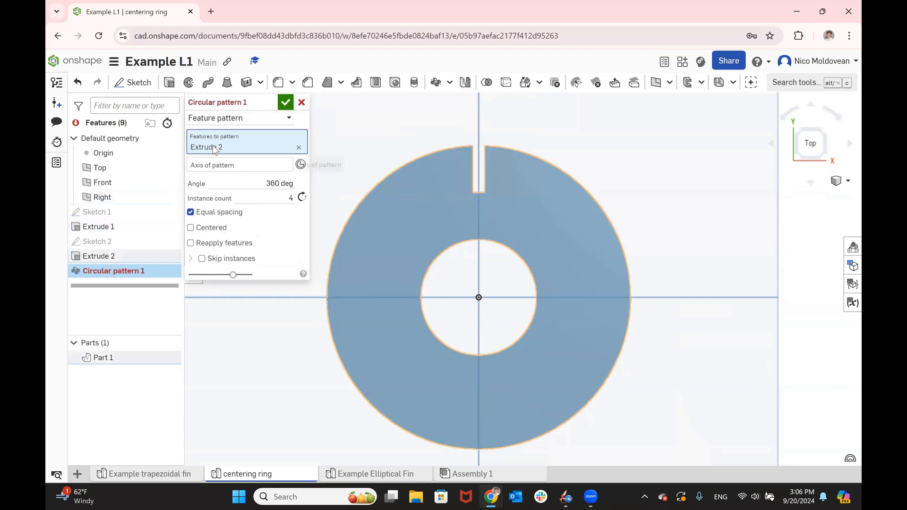
left_click(221, 163)
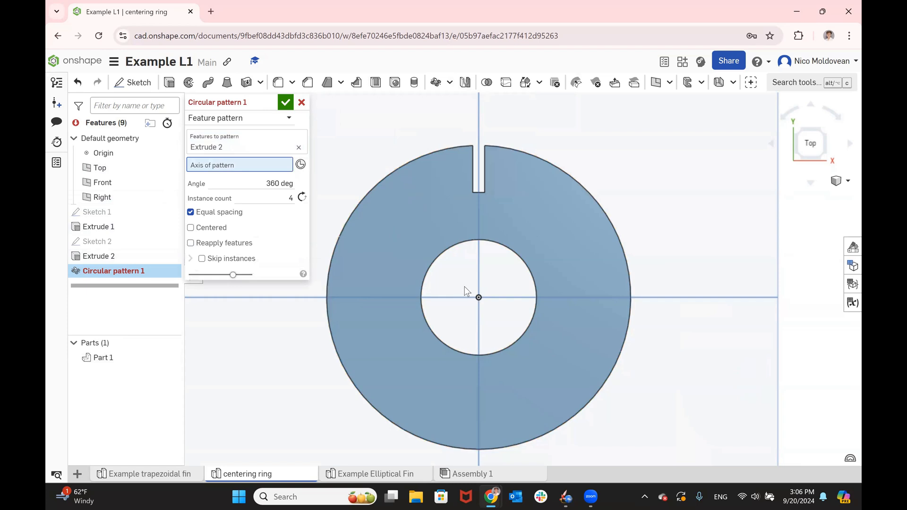
left_click(448, 246)
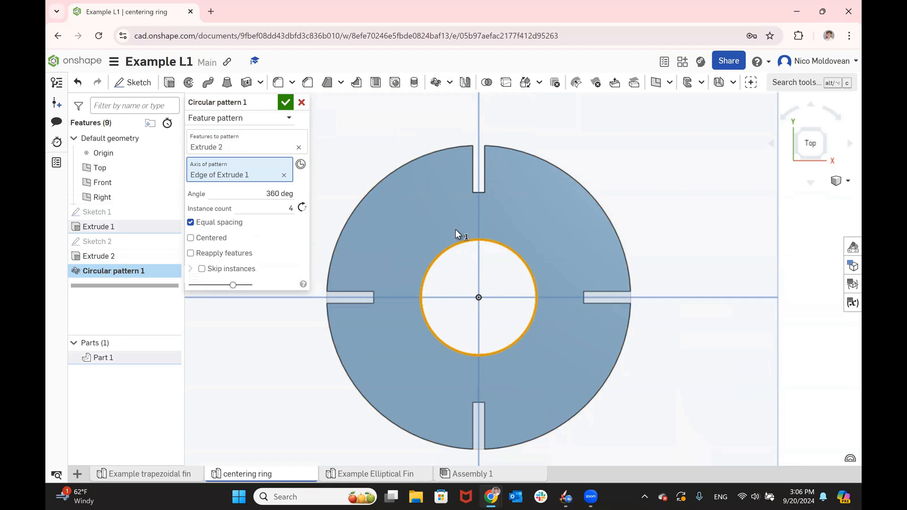
- Try instance counts of 6, 4 and 3 for the circular pattern of the slot
left_click(290, 209)
type("6")
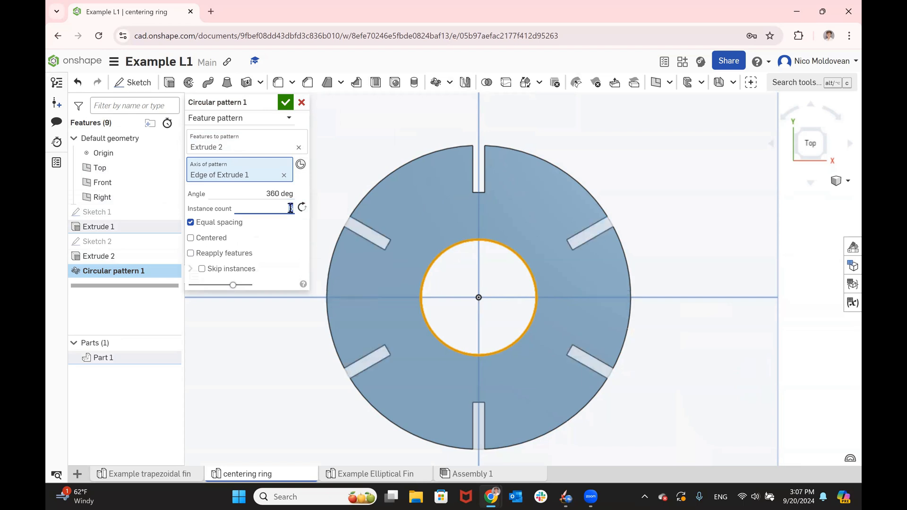
key("BackSpace")
type("4")
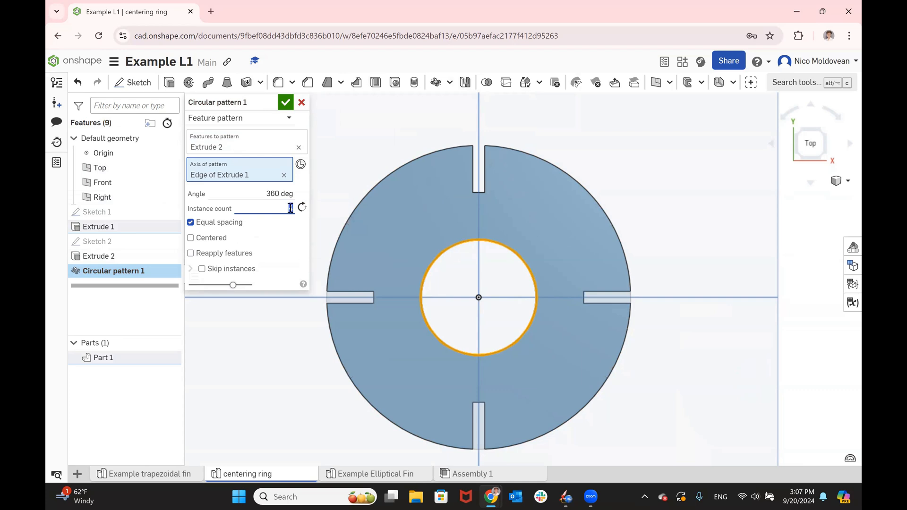
key("BackSpace")
type("3")
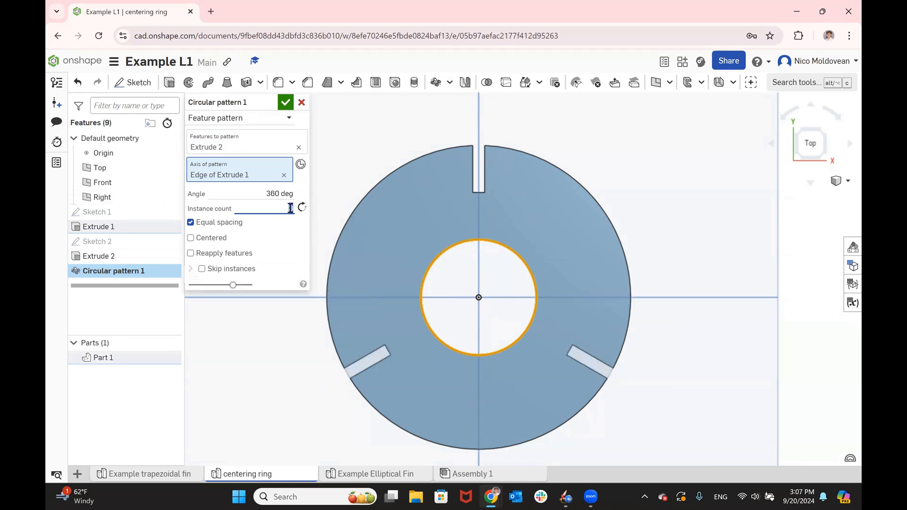
- Set the circular pattern's instance count to 4 and accept the pattern
key("BackSpace")
type("4")
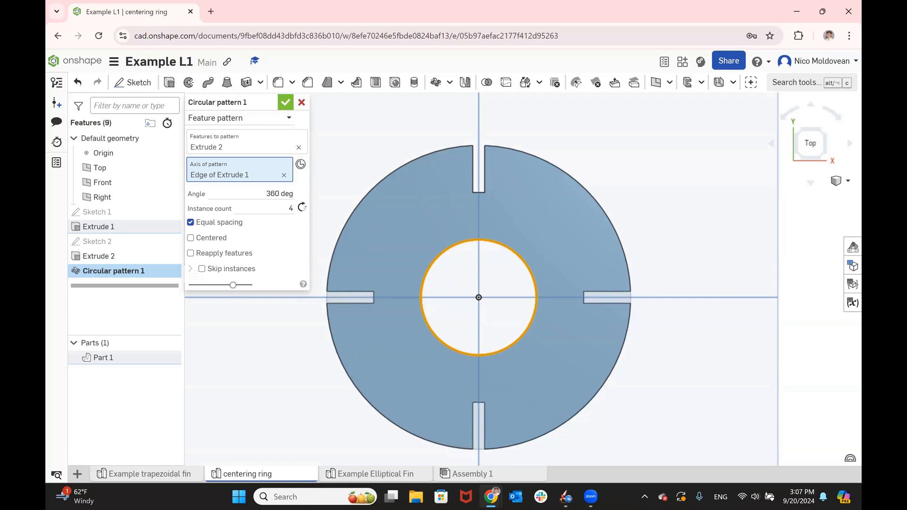
left_click(286, 102)
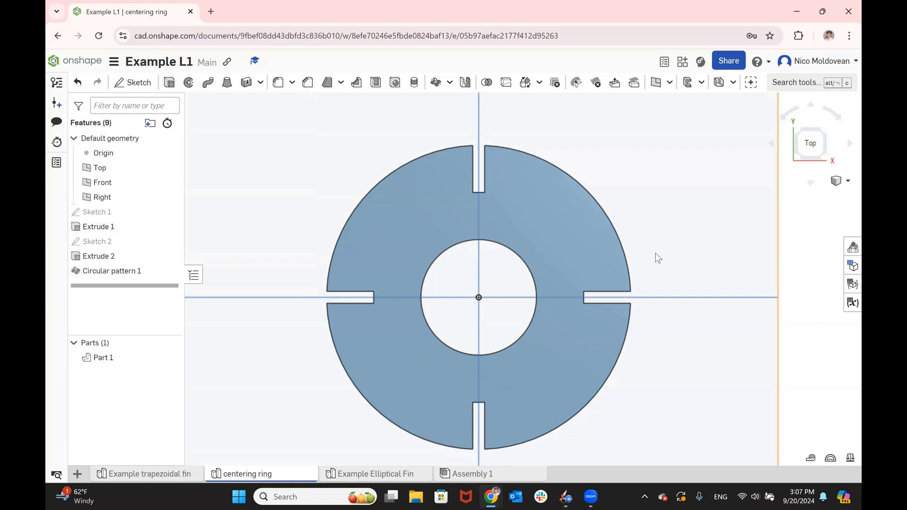
- Measure the length of the inner corner edge running through the ring's thickness in the slot on the positive X side
right_click_drag(668, 245, 652, 250)
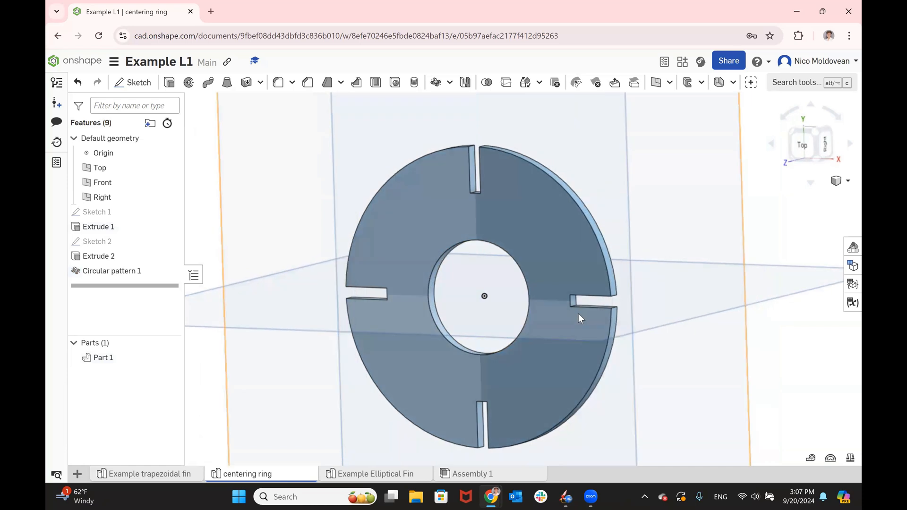
scroll(578, 314, "up", 10)
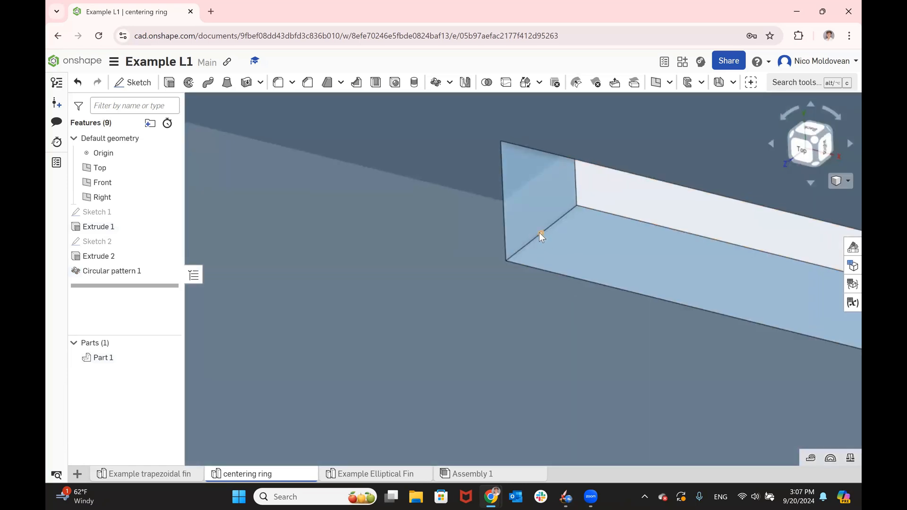
left_click(534, 237)
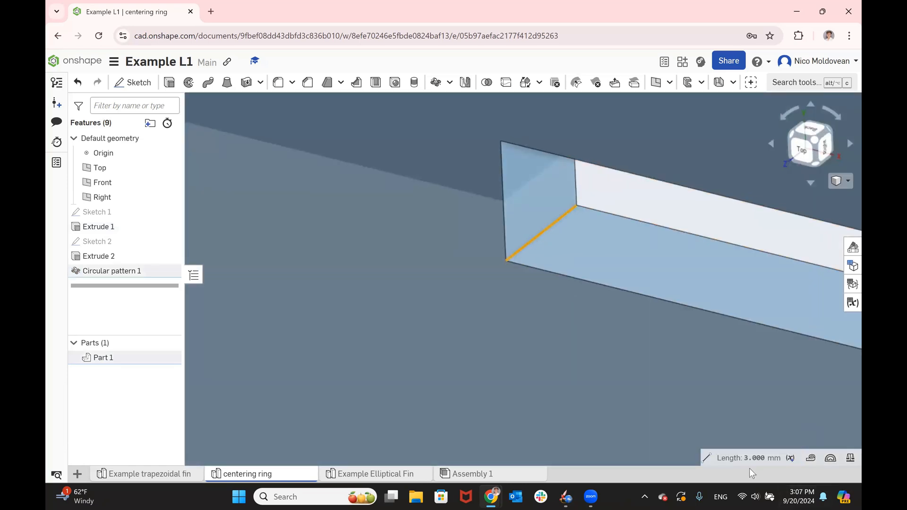
scroll(582, 268, "down", 10)
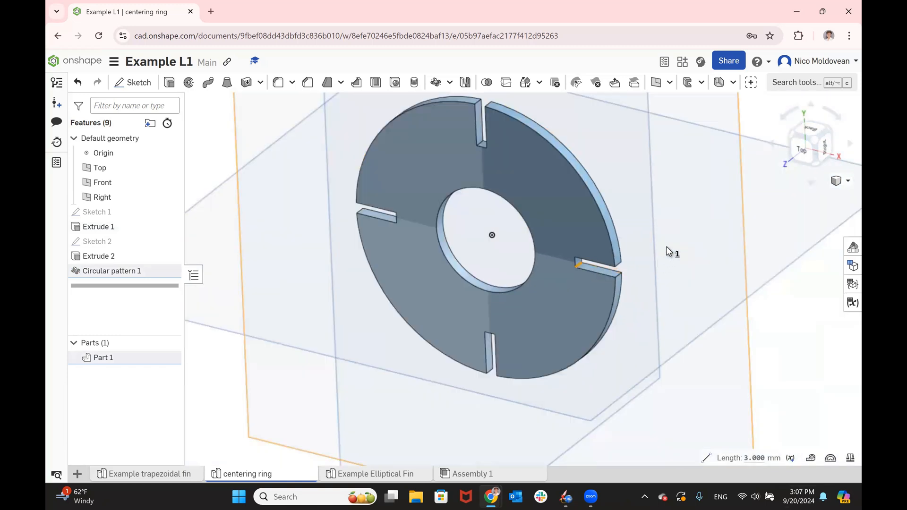
right_click_drag(667, 246, 533, 198)
scroll(666, 237, "down", 3)
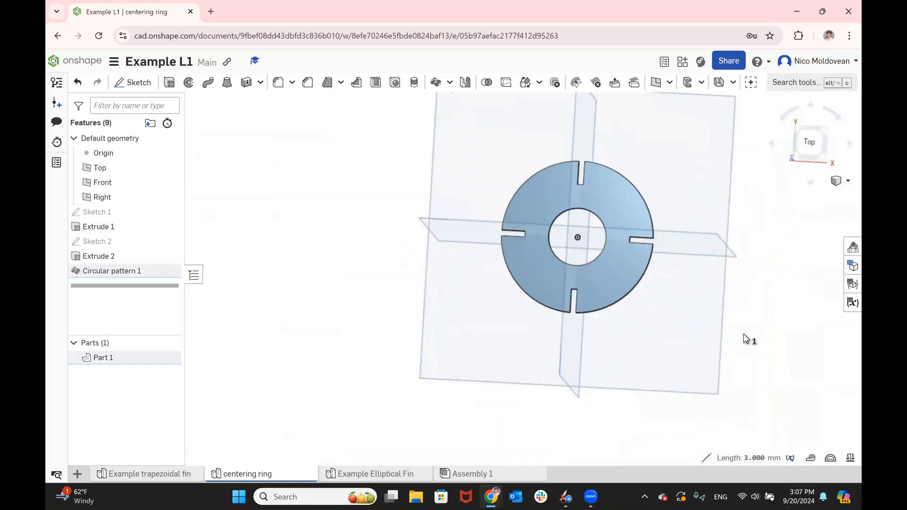
- Examine the shape of the centering ring's slot on the positive X side from the Top view
scroll(593, 265, "up", 5)
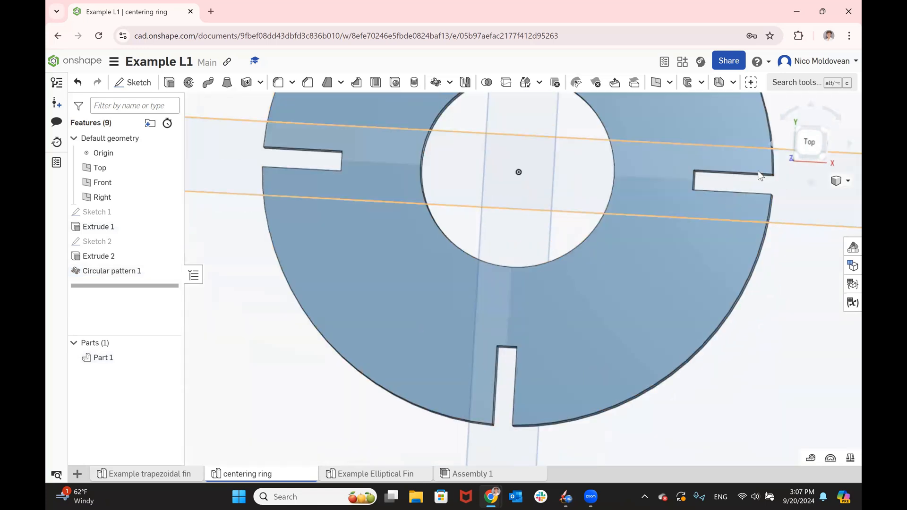
scroll(753, 183, "up", 5)
scroll(544, 222, "down", 5)
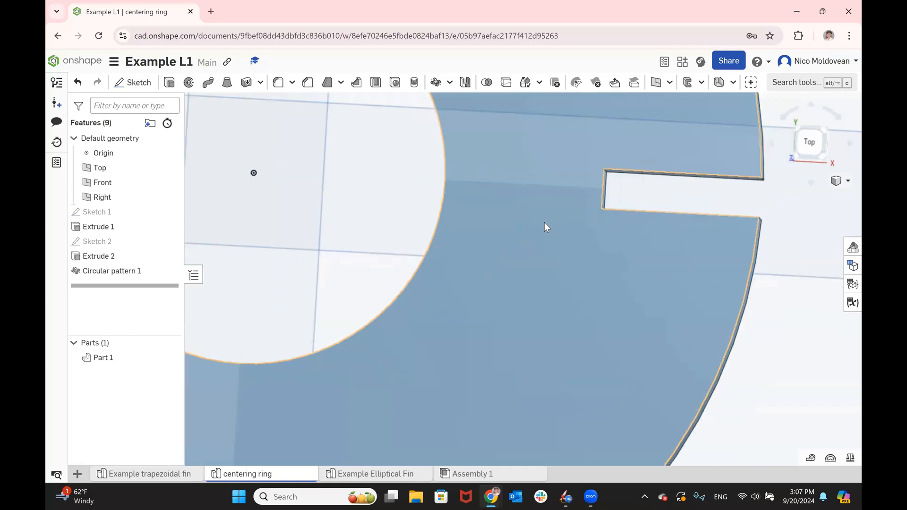
scroll(584, 190, "up", 2)
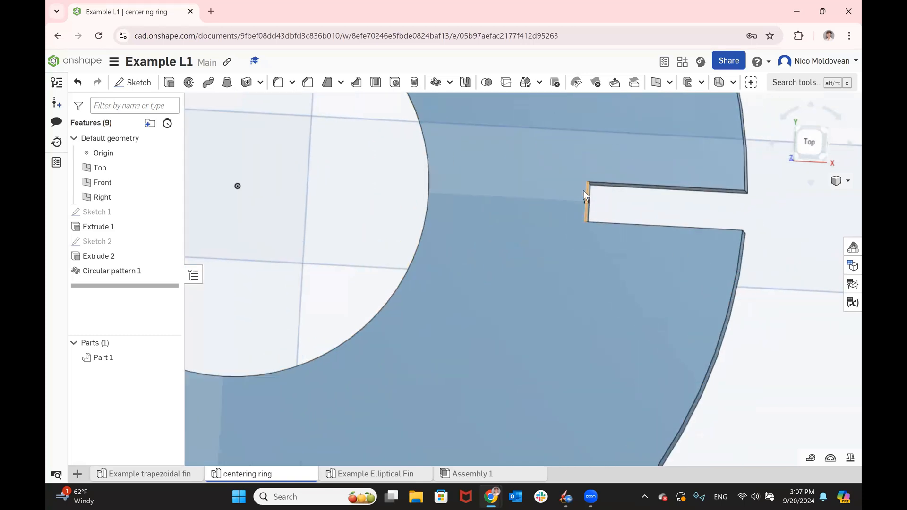
left_click(616, 274)
left_click(807, 155)
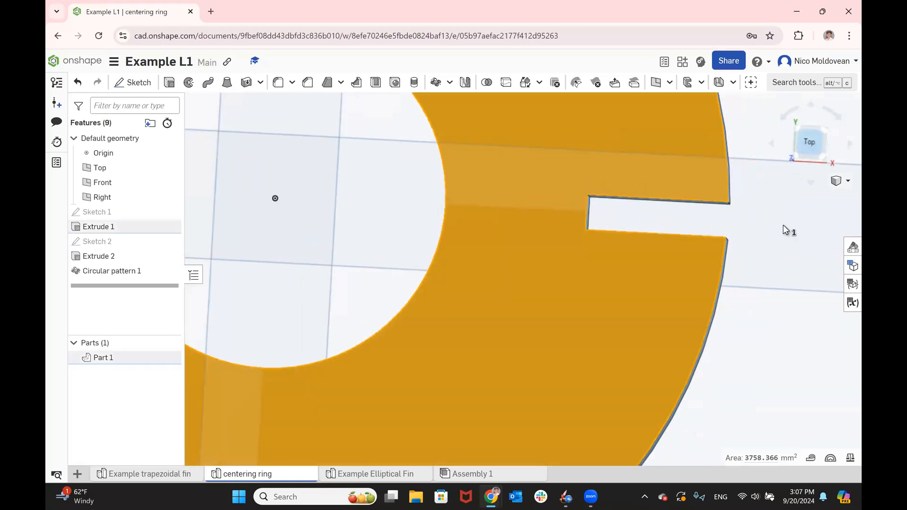
left_click(639, 296)
scroll(575, 261, "up", 5)
scroll(576, 261, "up", 5)
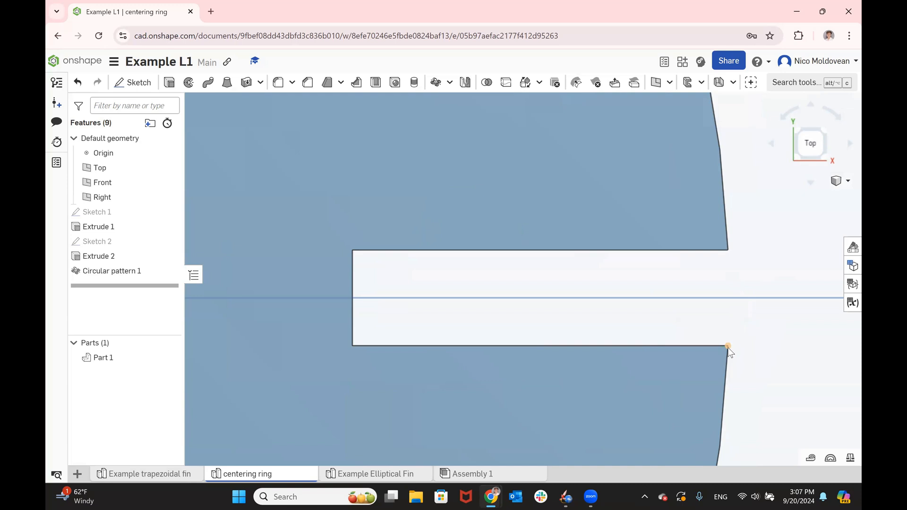
scroll(608, 310, "down", 4)
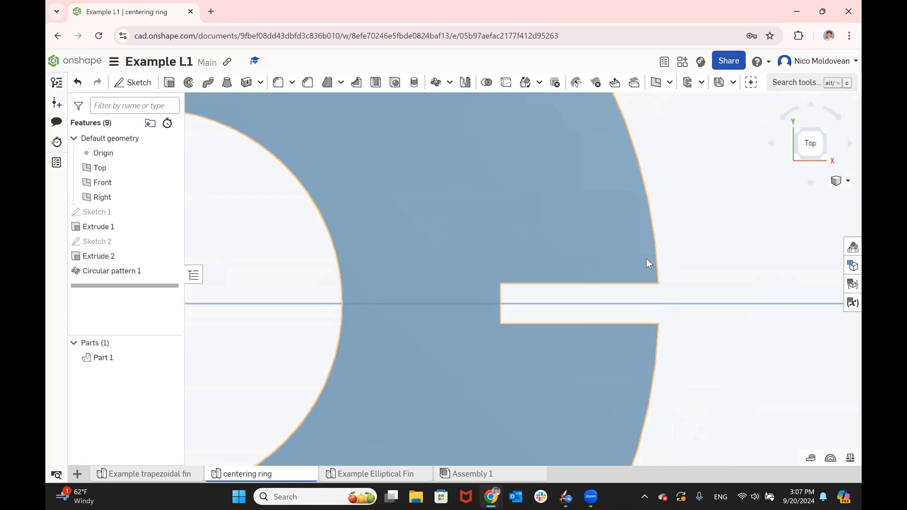
scroll(647, 259, "down", 3)
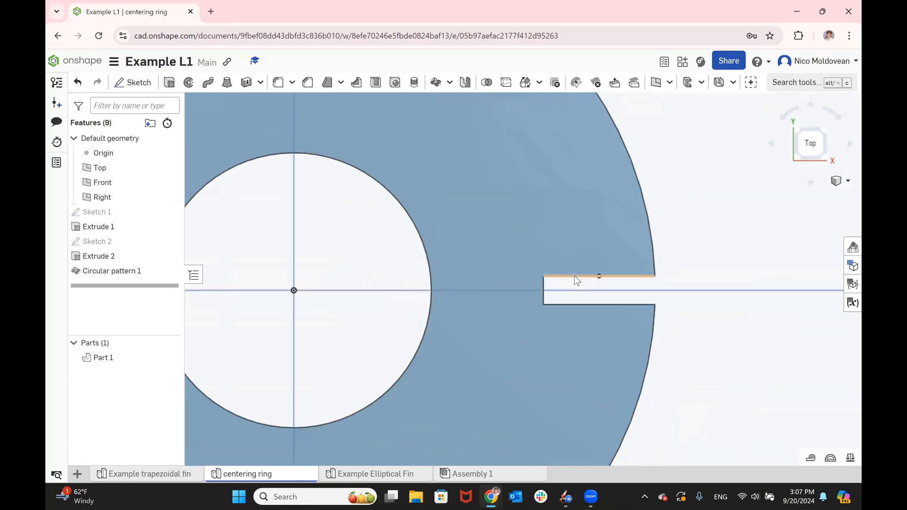
- Measure the distance between the two parallel side faces of the slot on the positive X side, and clear the selection
right_click_drag(569, 284, 517, 293)
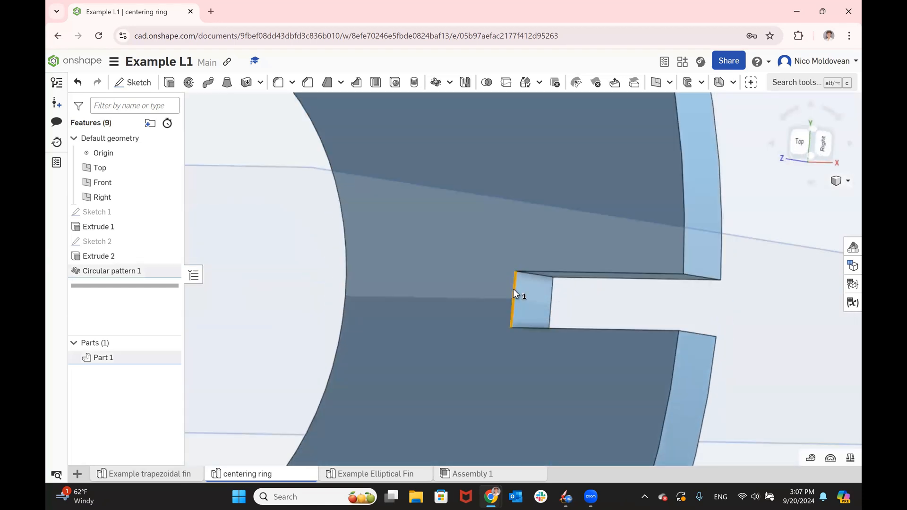
scroll(514, 289, "down", 5)
right_click_drag(565, 279, 572, 310)
left_click(576, 281)
left_click(585, 316)
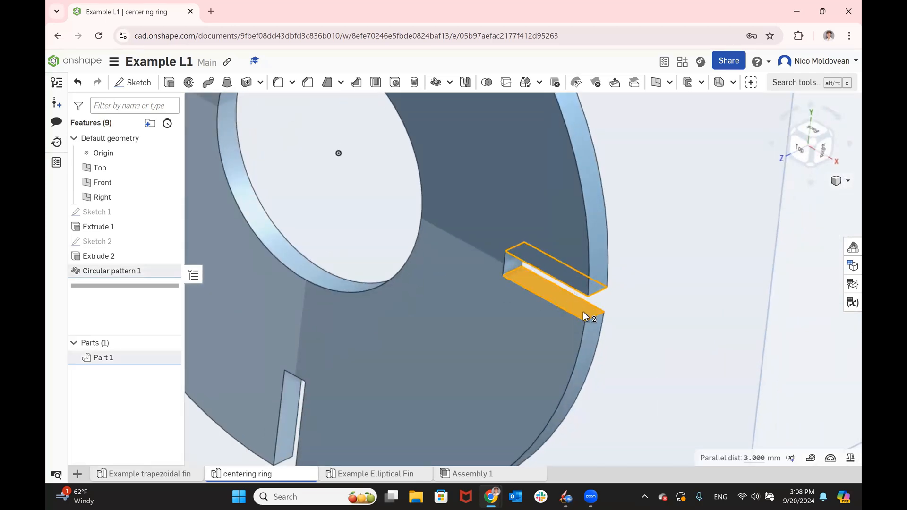
scroll(664, 373, "down", 5)
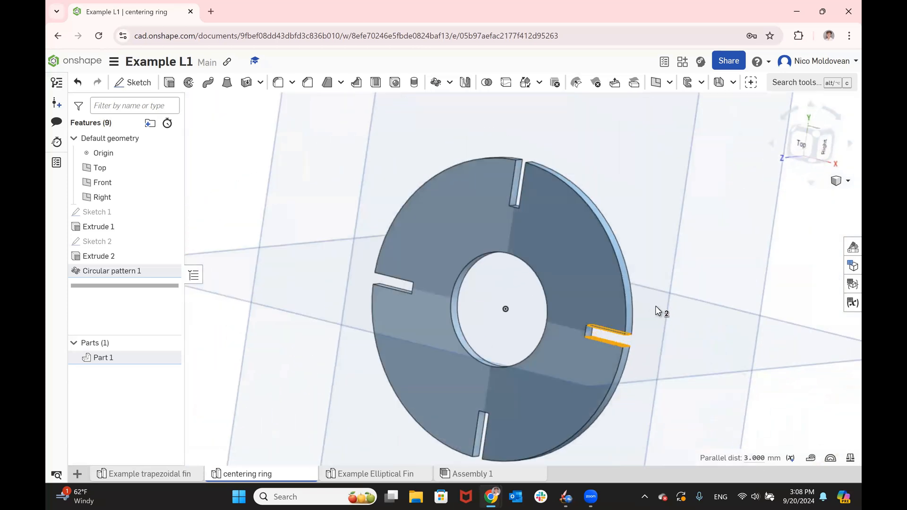
key("shift+5")
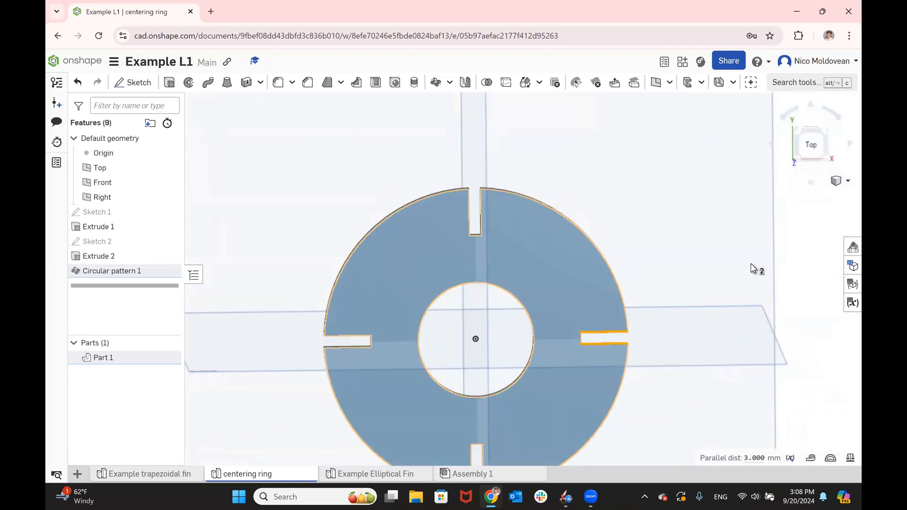
left_click(787, 258)
scroll(636, 192, "down", 3)
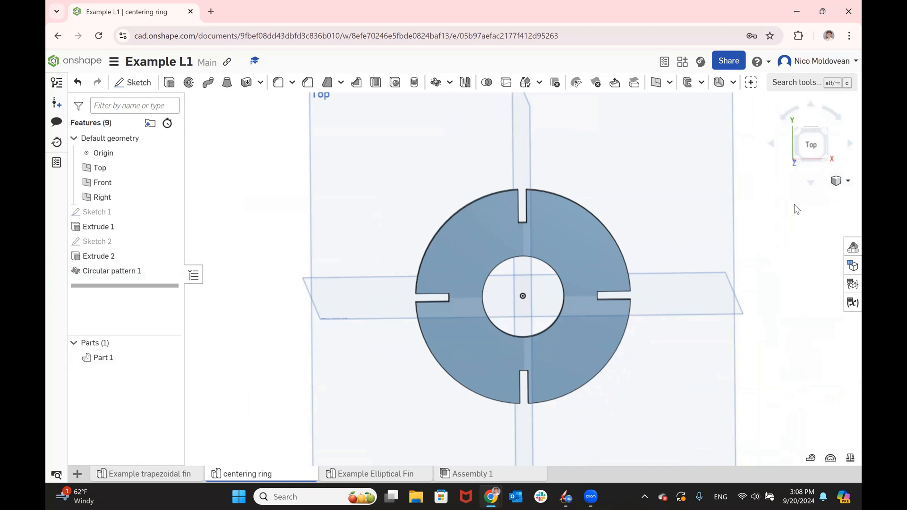
- Switch to the presentation slides and read the instructions for making the top ring and its bolt hole
key("alt+Tab")
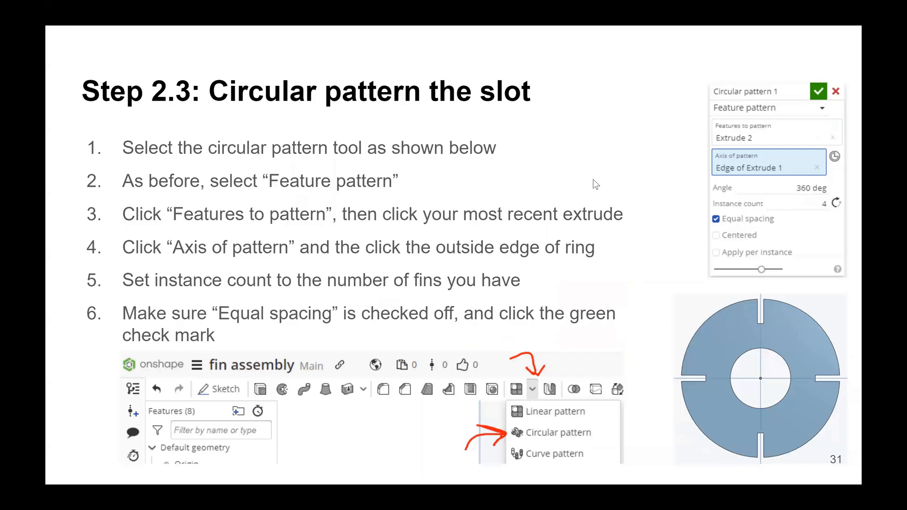
key("Right")
key("Right")
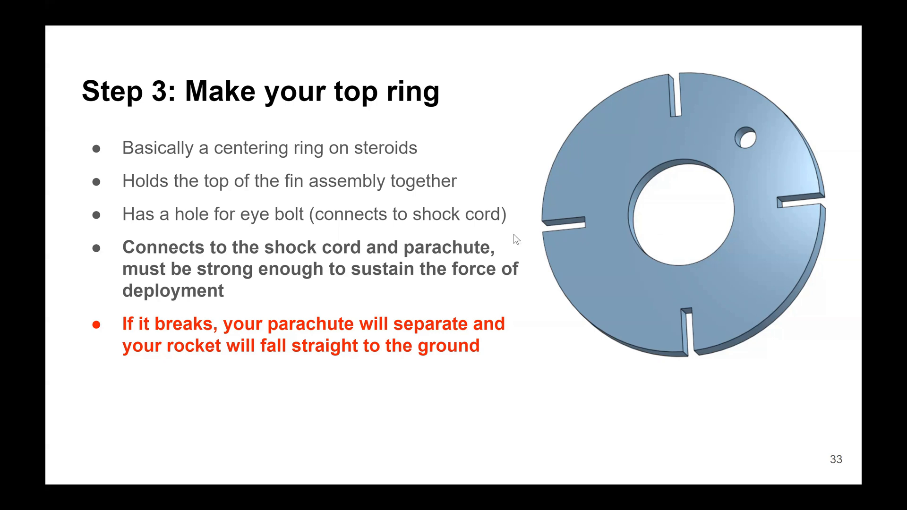
key("Right")
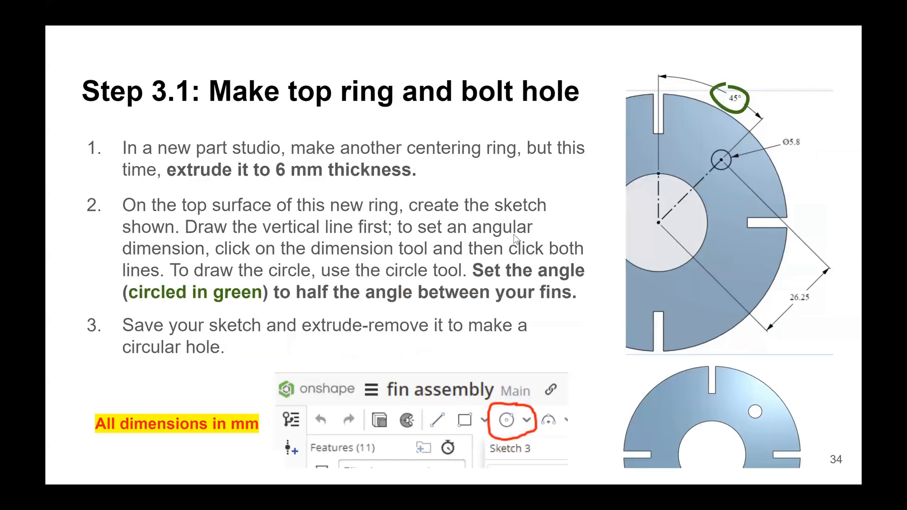
- Switch back to Onshape and create a new part studio named "Top ring"
key("alt+Tab")
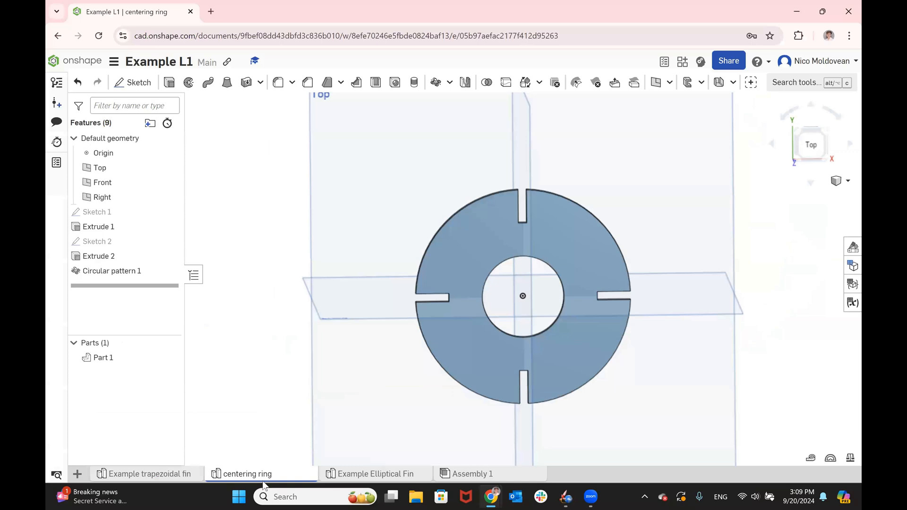
left_click(78, 475)
left_click(128, 377)
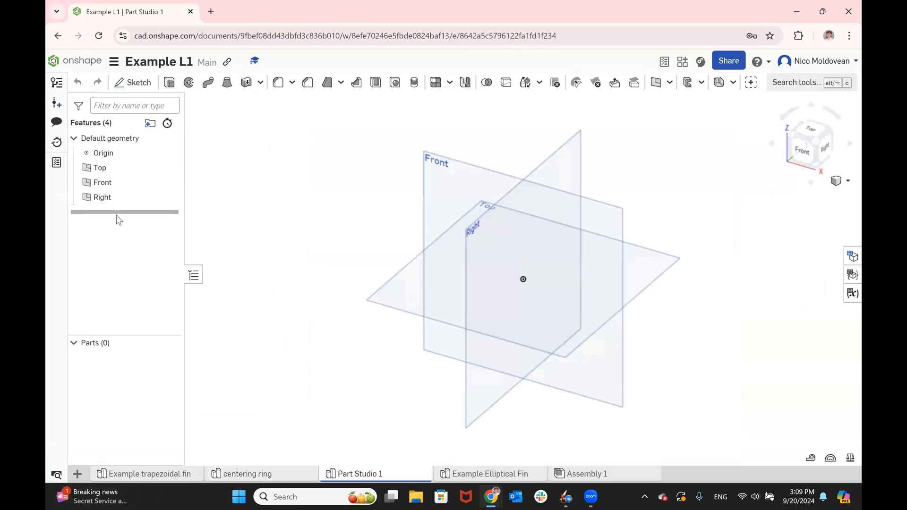
right_click(376, 475)
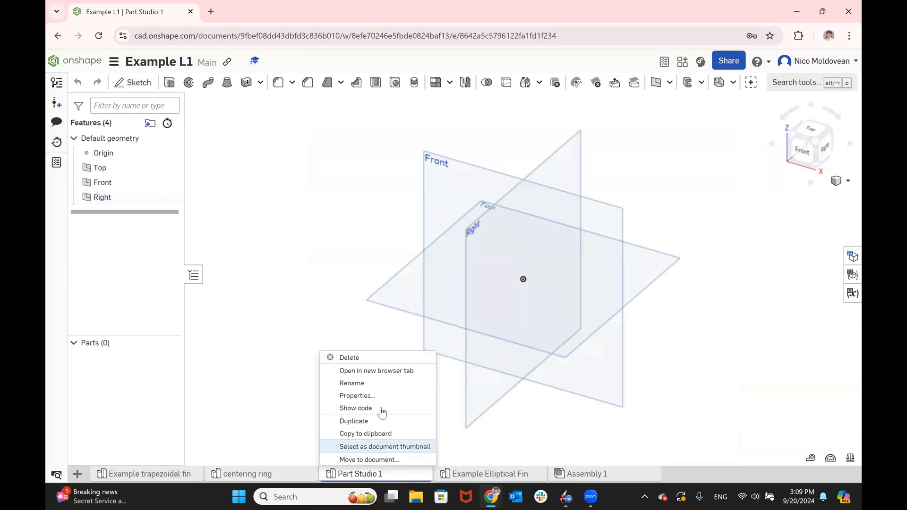
left_click(383, 391)
type("Top ring")
key("Return")
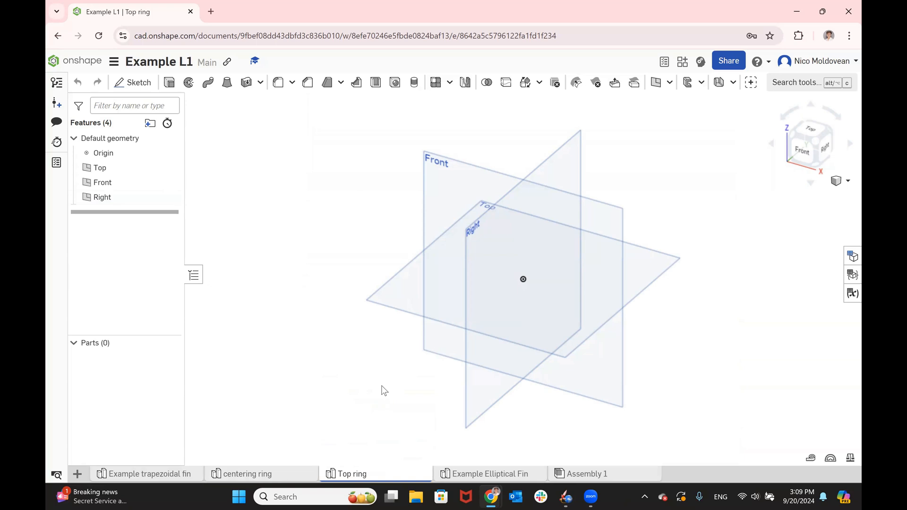
- Sketch two concentric circles centred on the origin on the Top plane, the inner one about 56 mm in diameter
left_click(407, 309)
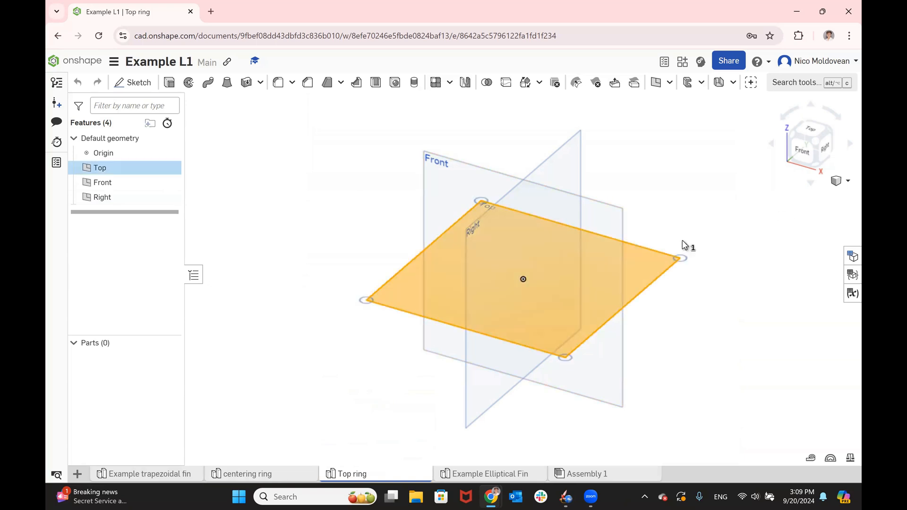
left_click(811, 132)
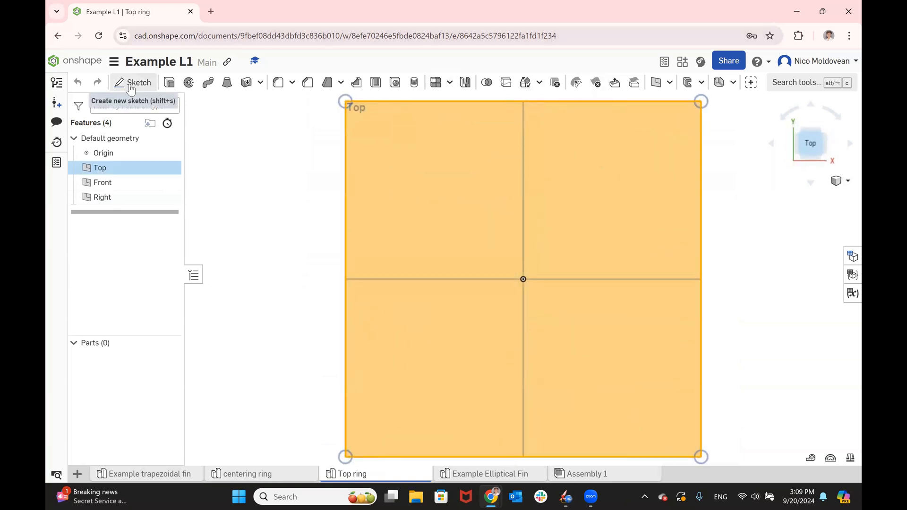
left_click(133, 83)
left_click(219, 83)
left_click(523, 279)
left_click(668, 268)
left_click(523, 279)
left_click(577, 241)
- Dimension the inner circle's diameter to 29 mm and the outer circle's diameter to 76.2 mm
key("d")
left_click(590, 263)
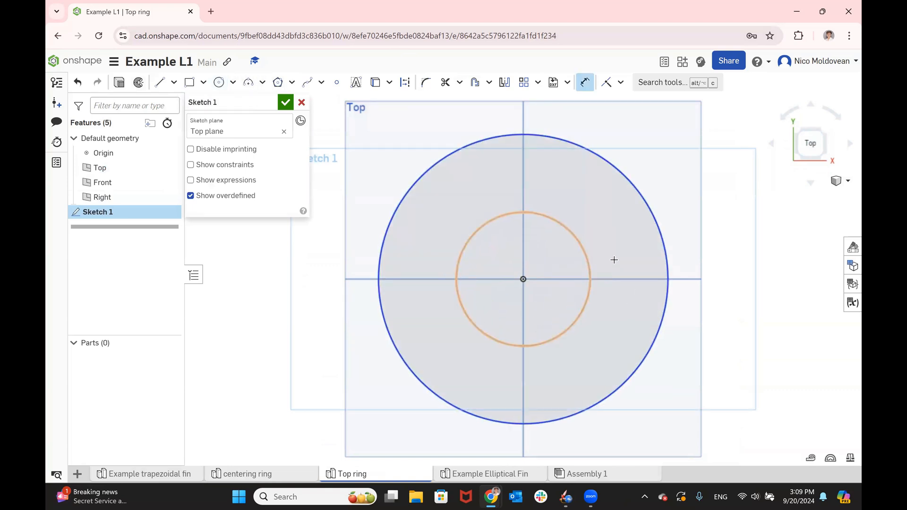
left_click(618, 259)
type("2")
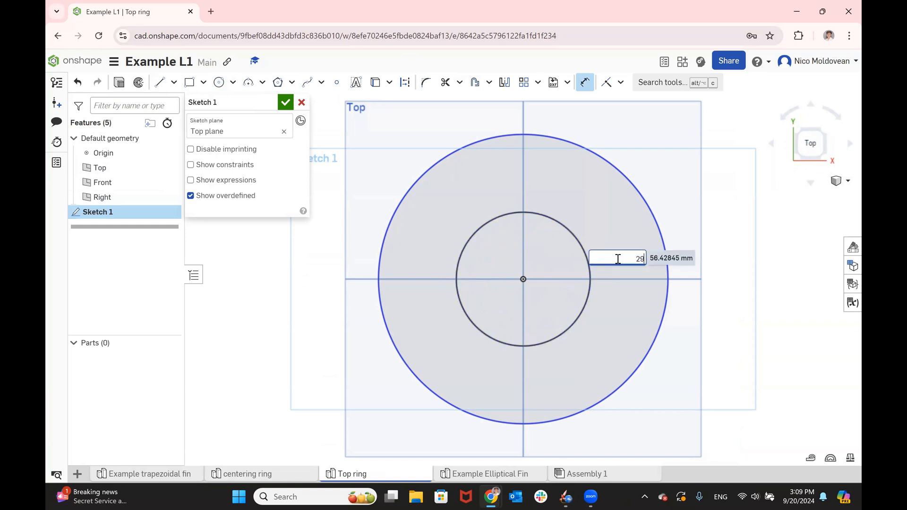
type("9")
key("Return")
left_click(596, 253)
left_click(632, 239)
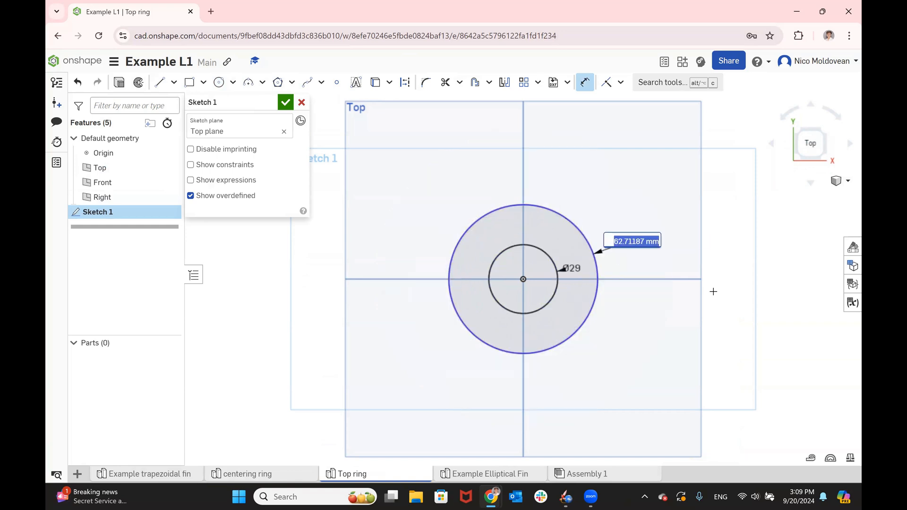
type("76.2")
key("Return")
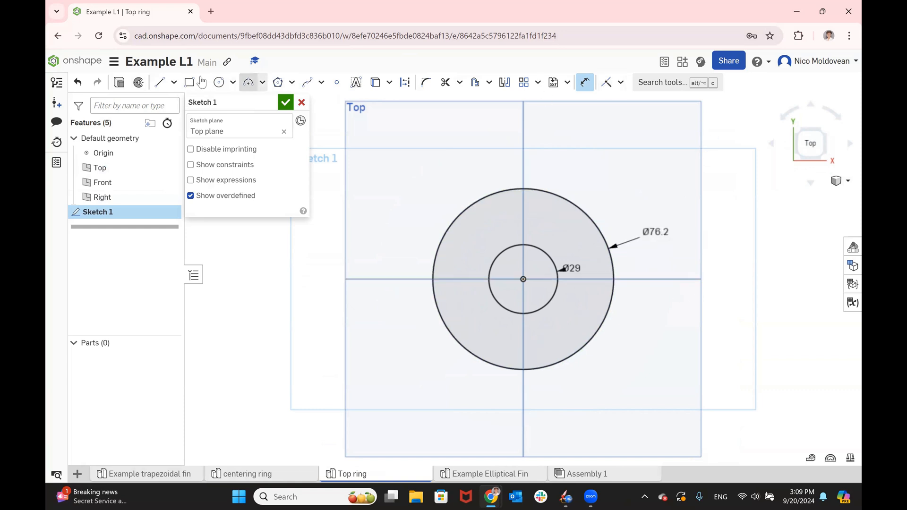
- Extrude the ring sketch as a new solid with a blind depth of 3 mm
left_click(111, 211)
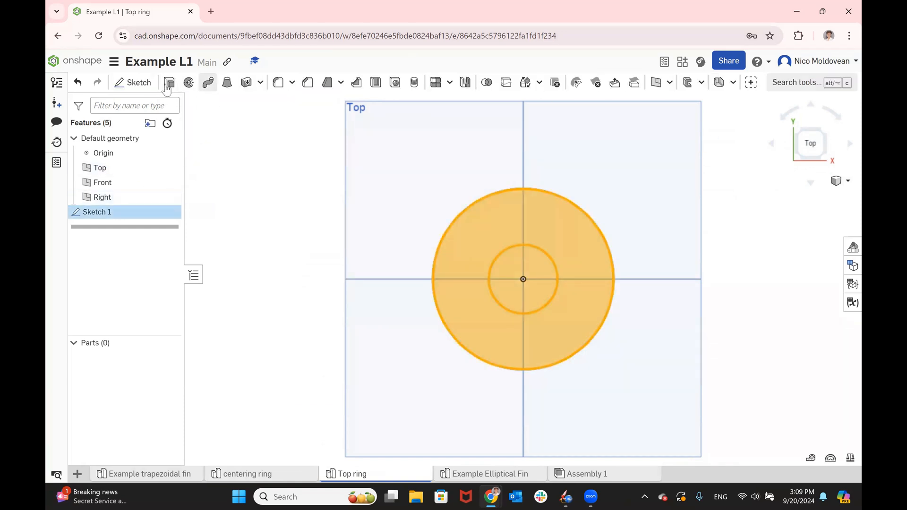
left_click(168, 84)
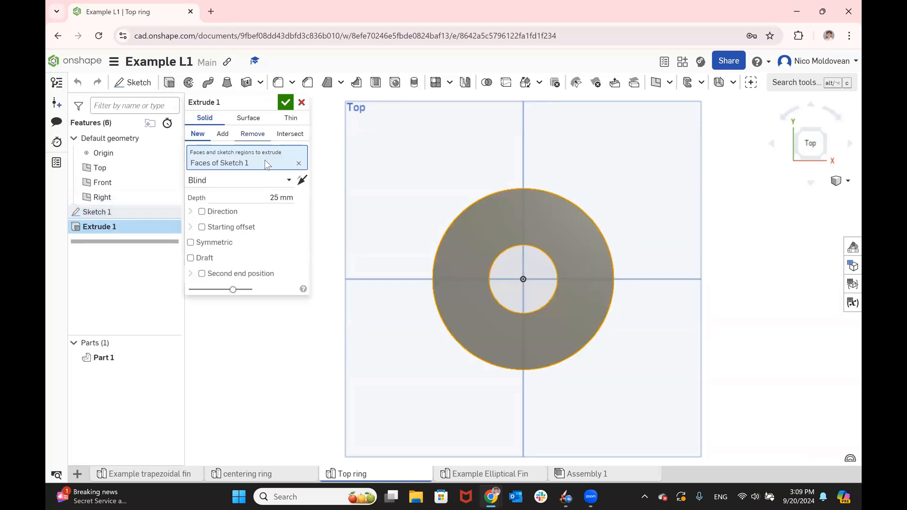
left_click(271, 194)
type("3")
key("Return")
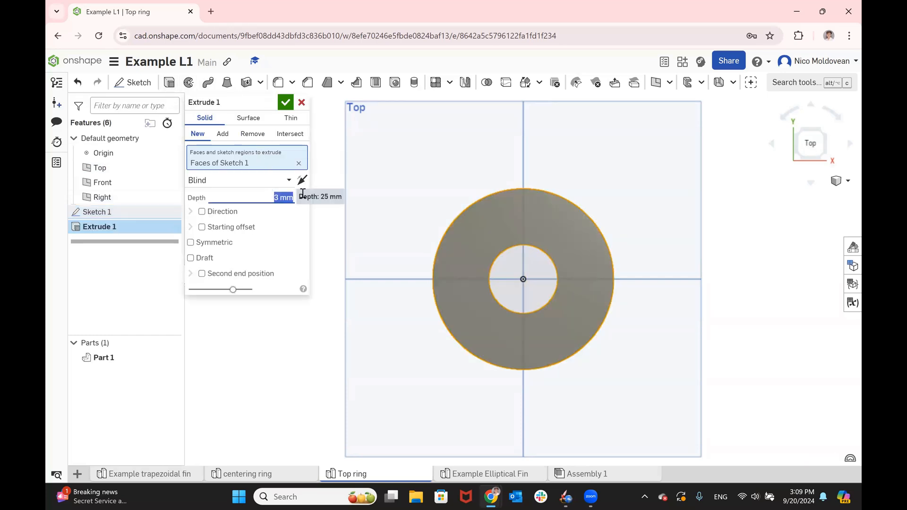
left_click(284, 104)
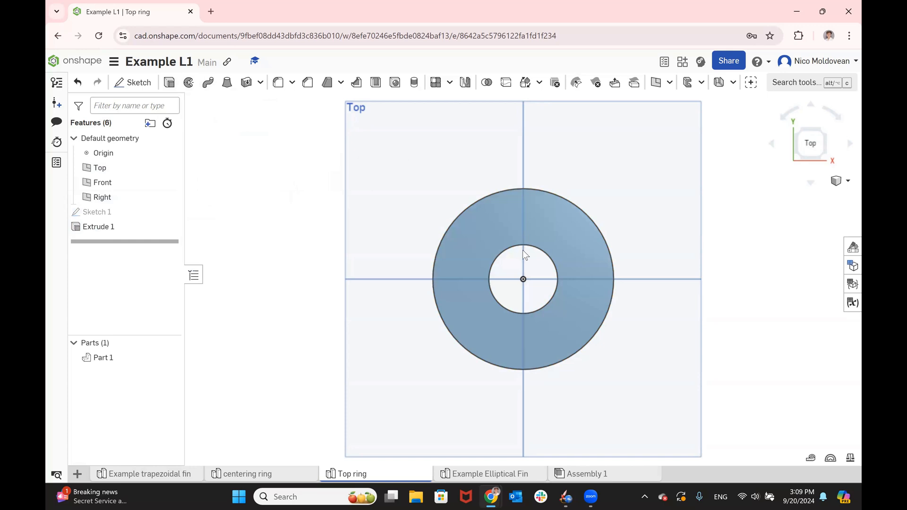
- On the ring's top face, sketch a vertical two-segment construction line from inner to outer edge, with segments of about 13.9 mm and 9.7 mm
left_click(507, 215)
left_click(132, 83)
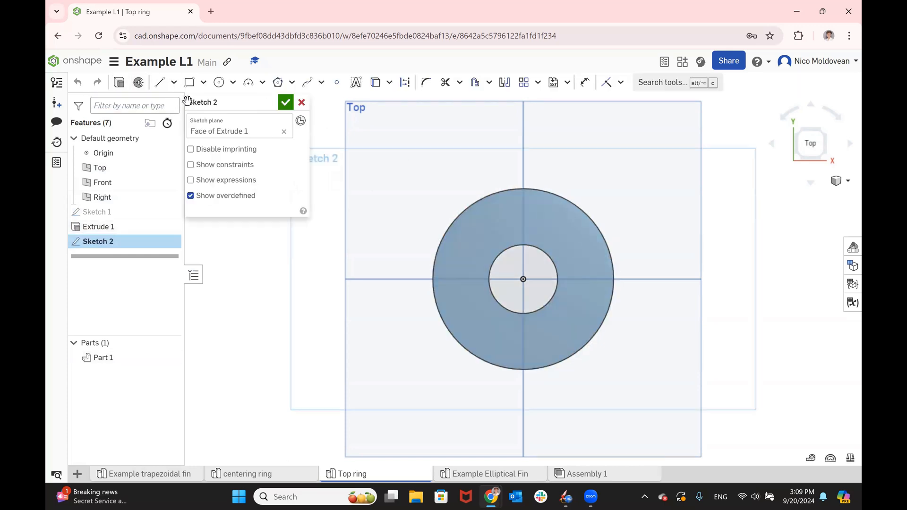
left_click(159, 82)
scroll(515, 245, "up", 2)
scroll(515, 246, "up", 3)
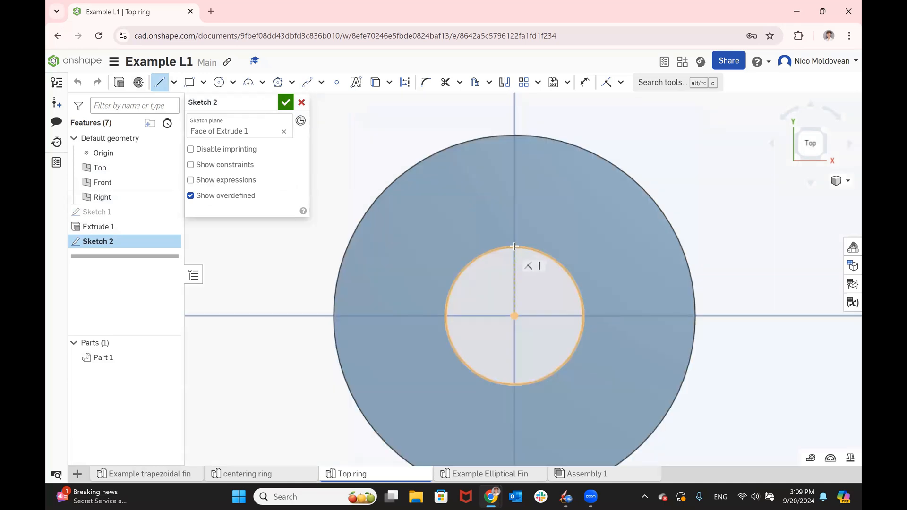
left_click(515, 246)
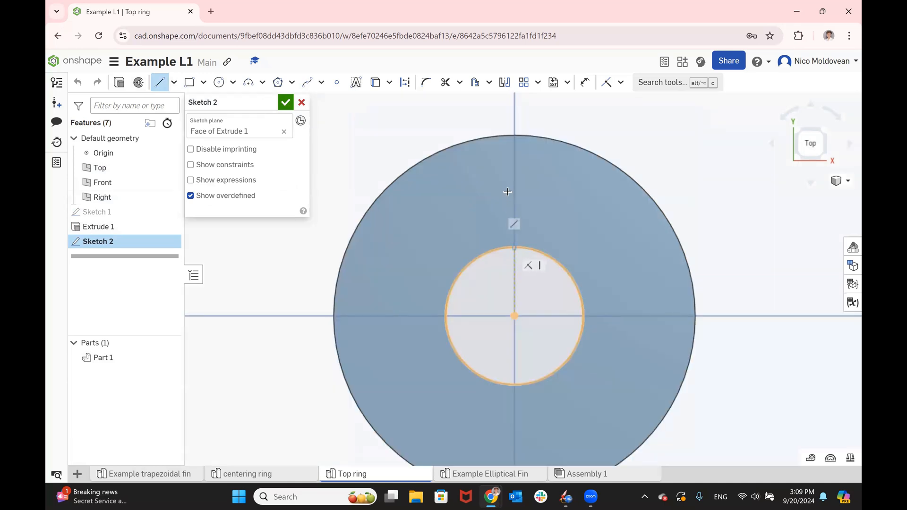
left_click(514, 138)
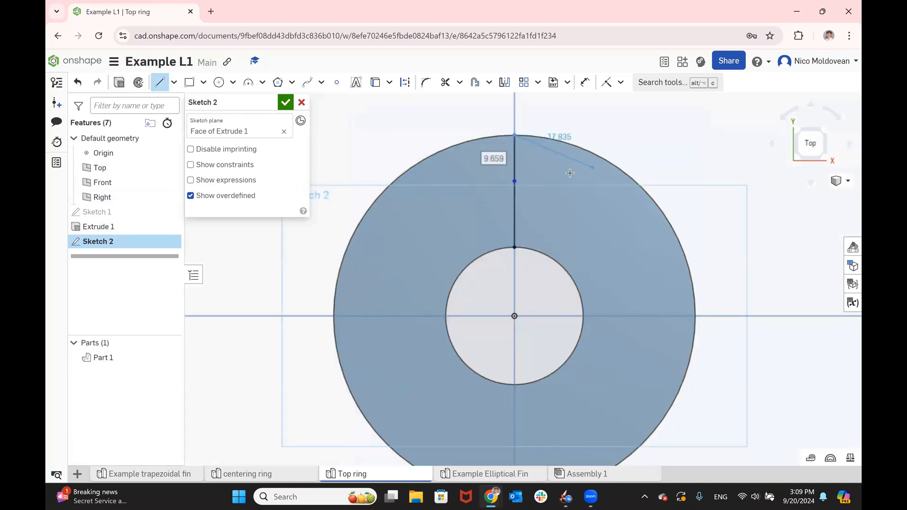
key("Escape")
left_click(515, 169)
left_click(513, 209)
key("q")
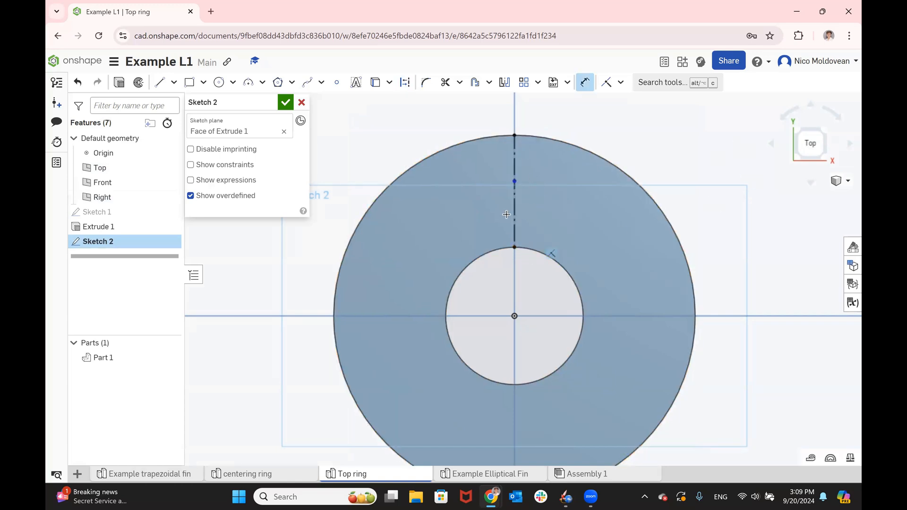
- Set the length of the construction line's inner segment to 11.8 mm
key("d")
left_click(514, 210)
left_click(726, 241)
type("11.8")
key("Return")
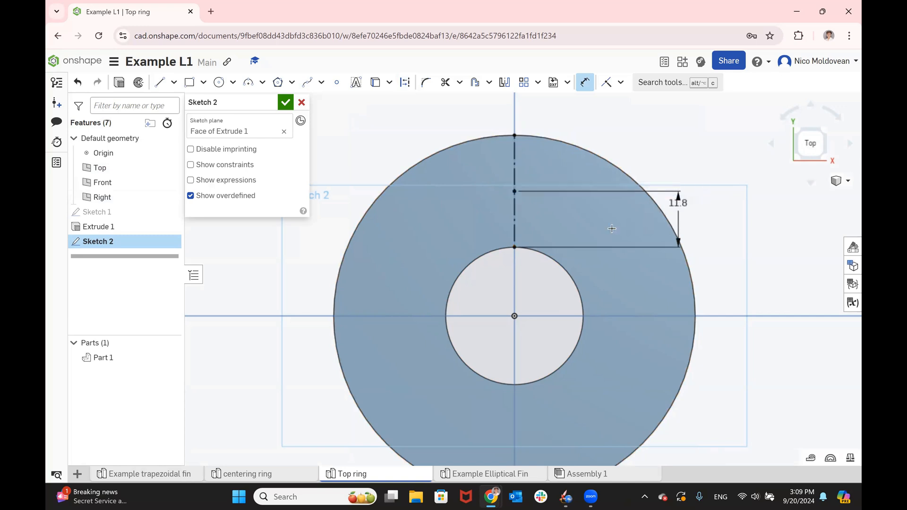
- Draw a slot rectangle about 5.5 mm wide and 18.7 mm tall from the construction line's middle point past the ring's outer edge
key("l")
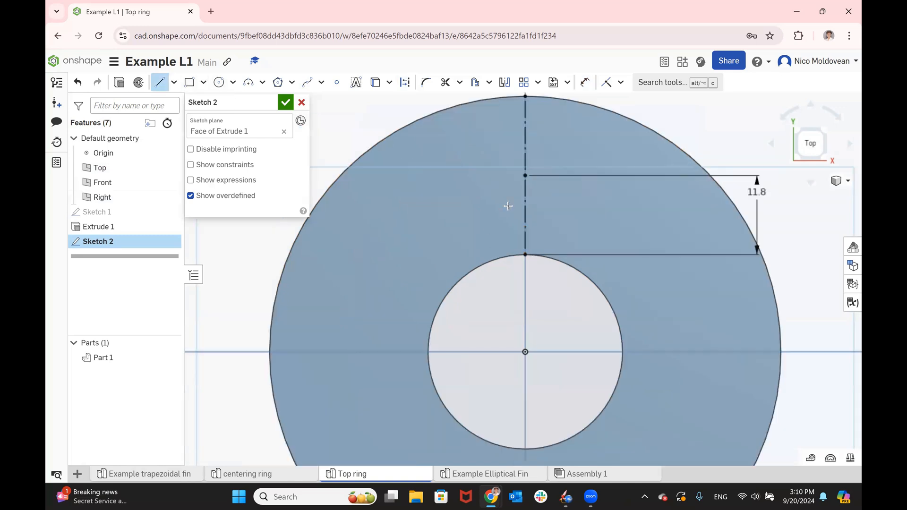
scroll(488, 228, "up", 3)
scroll(557, 193, "down", 5)
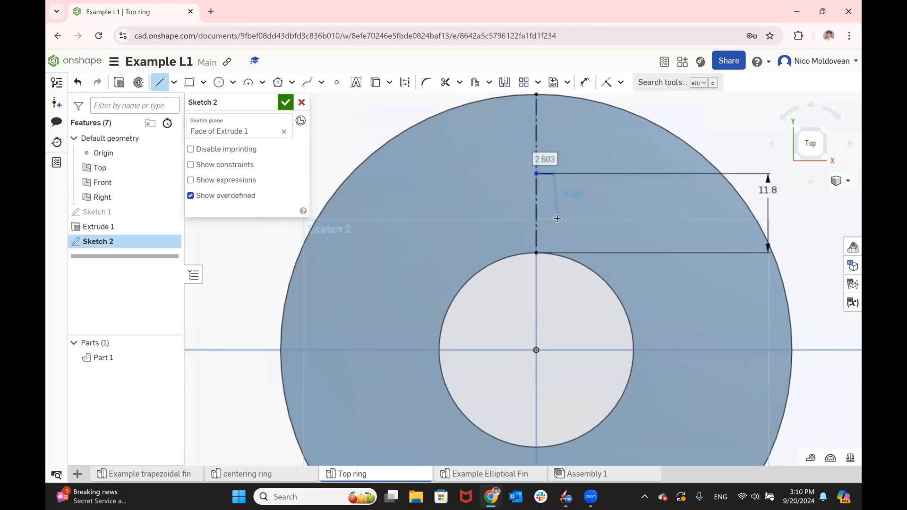
left_click(537, 133)
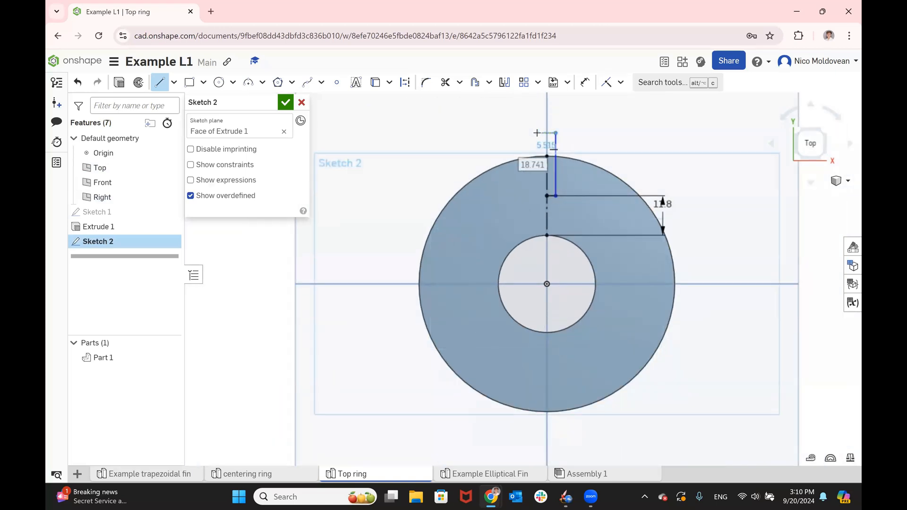
left_click(537, 195)
left_click(537, 133)
scroll(590, 151, "up", 4)
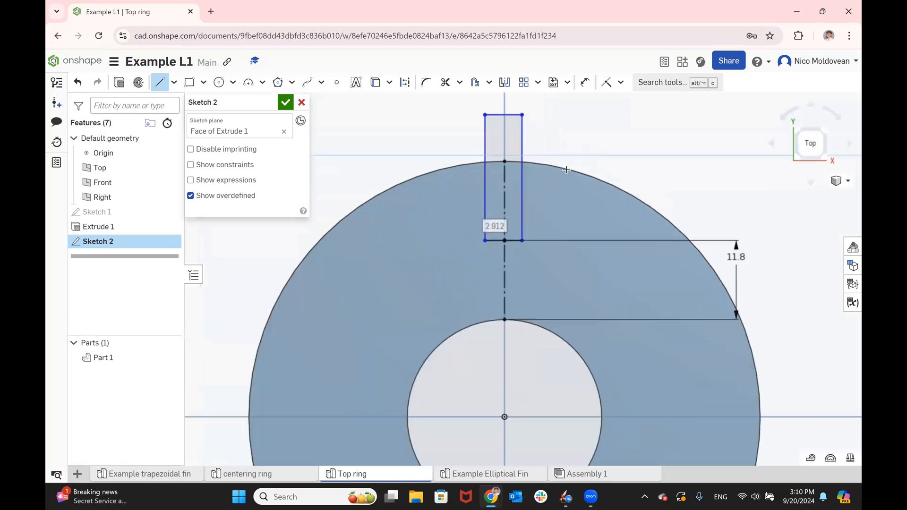
- Dimension the distance from the construction line to the slot's side on the positive X side to 1.5 mm
key("d")
left_click(506, 187)
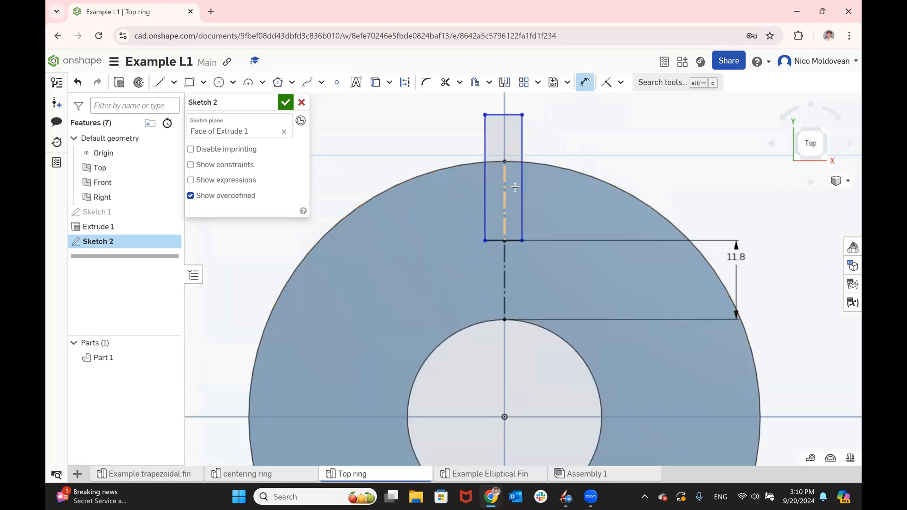
left_click(523, 186)
scroll(614, 397, "down", 3)
left_click(593, 179)
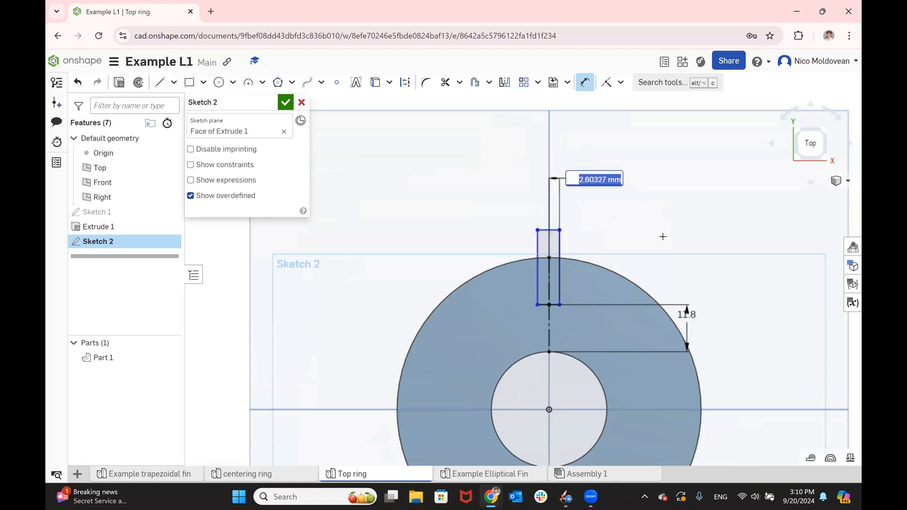
type("1.5")
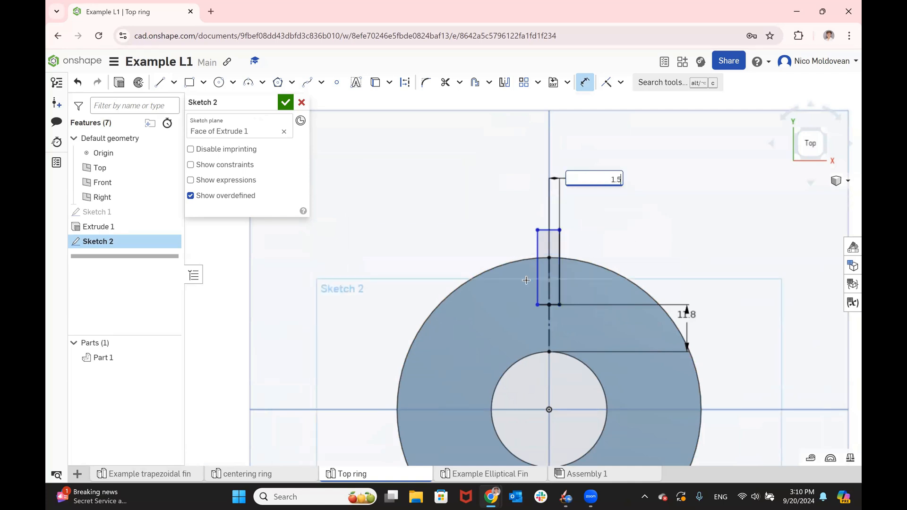
scroll(526, 280, "up", 4)
key("Escape")
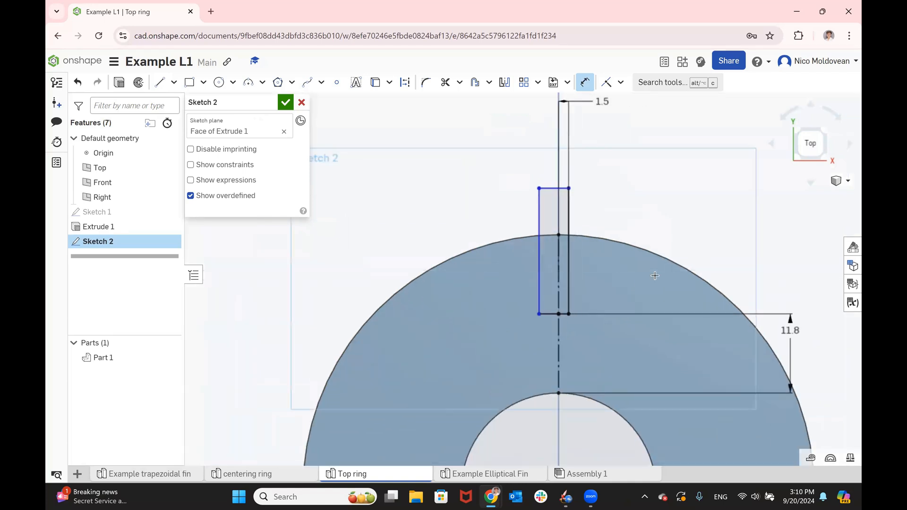
- Dimension the slot's bottom half on the negative X side to 1.5 mm from the construction line
scroll(542, 317, "up", 3)
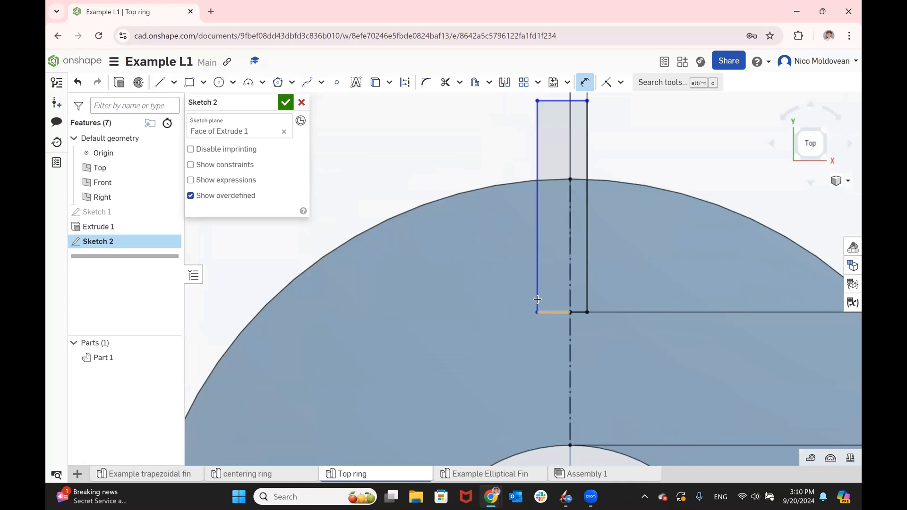
left_click(555, 312)
scroll(575, 331, "down", 4)
left_click(536, 159)
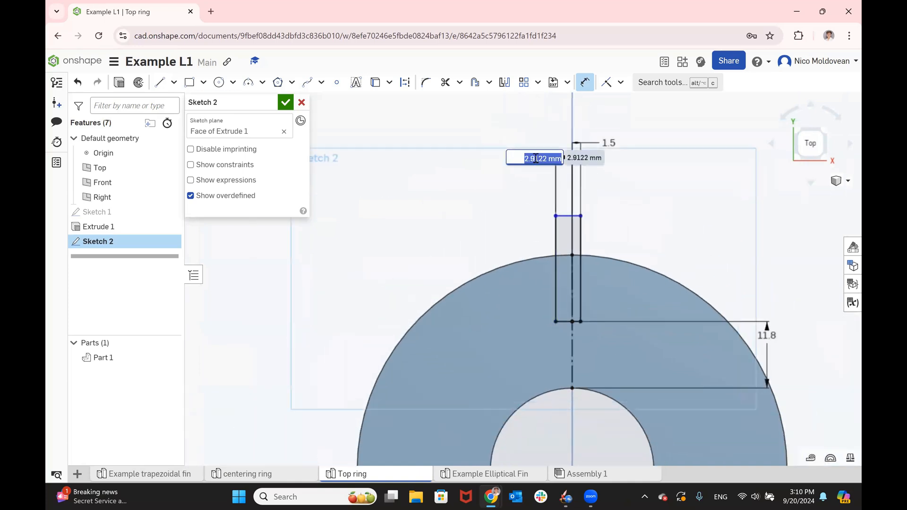
type("1.5")
key("Return")
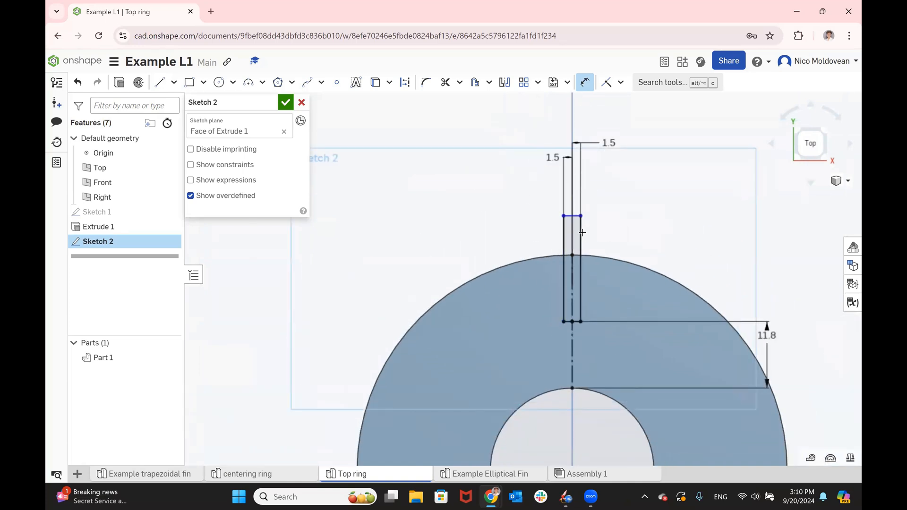
- Set the slot rectangle's height to 15 mm and finish the sketch
left_click(630, 228)
type("15")
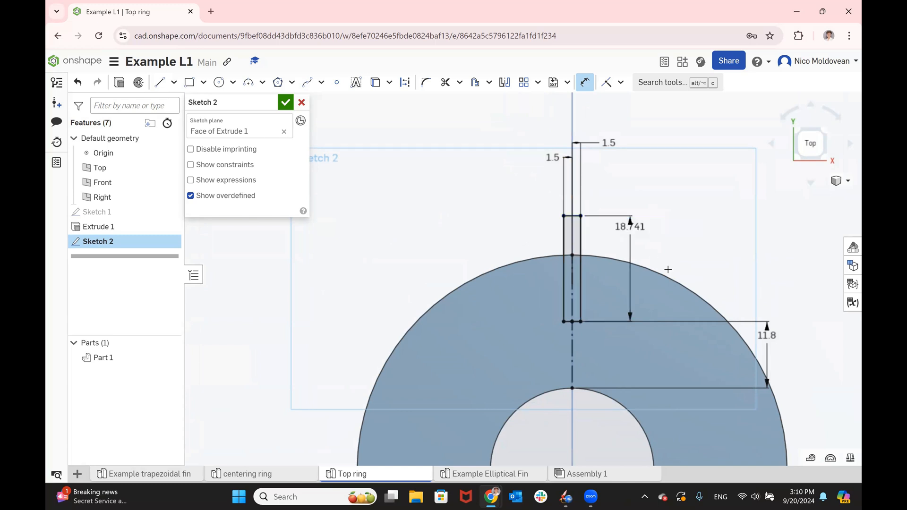
key("Return")
left_click(285, 103)
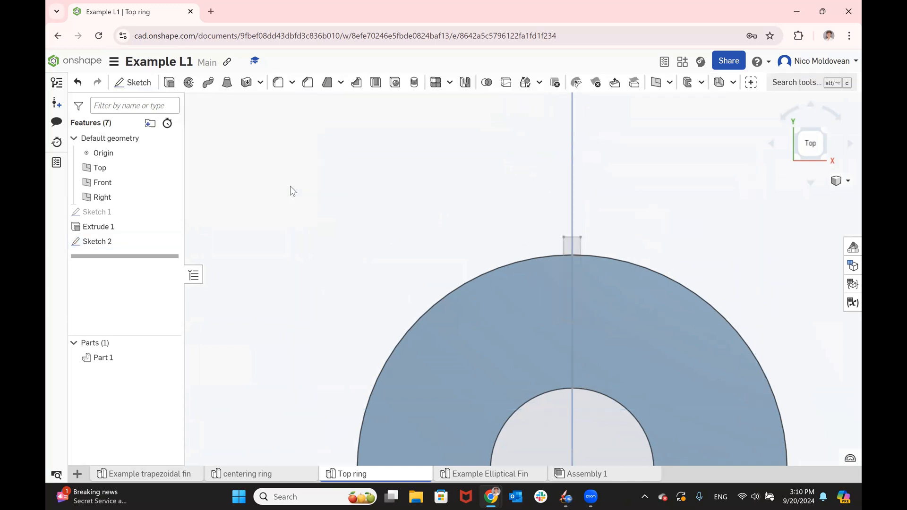
- Cut the slot sketch through all of the ring with a Remove extrude
left_click(127, 242)
left_click(169, 82)
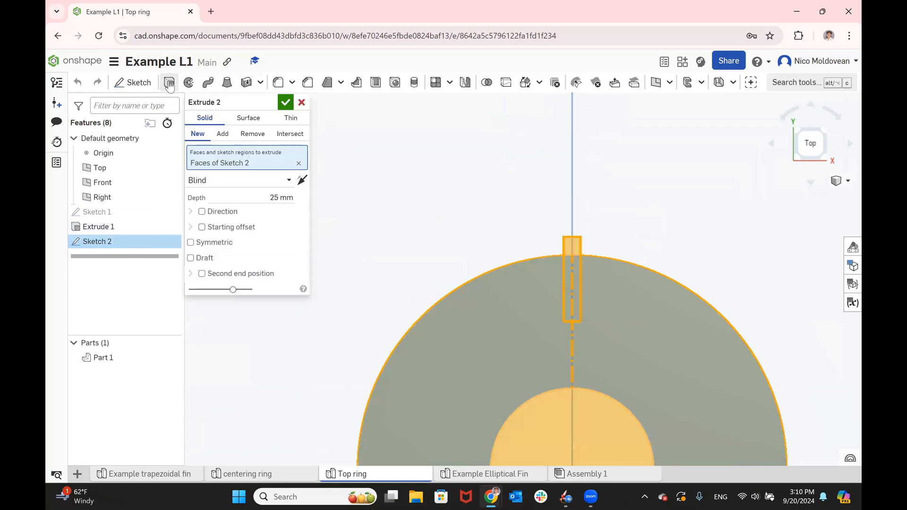
left_click(252, 134)
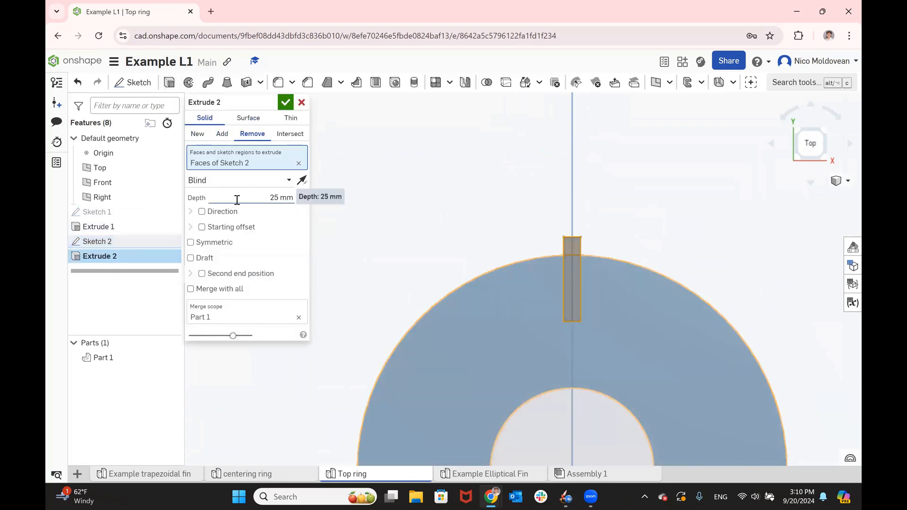
left_click(255, 181)
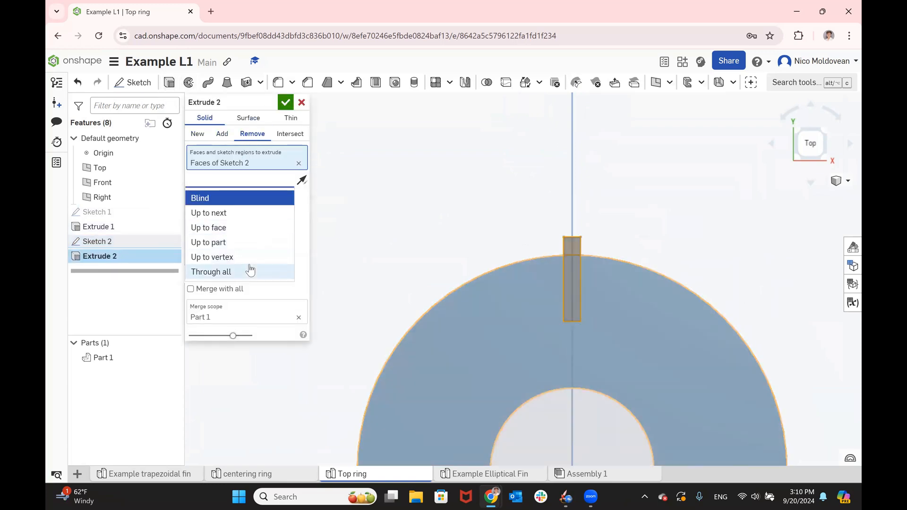
left_click(252, 270)
left_click(286, 102)
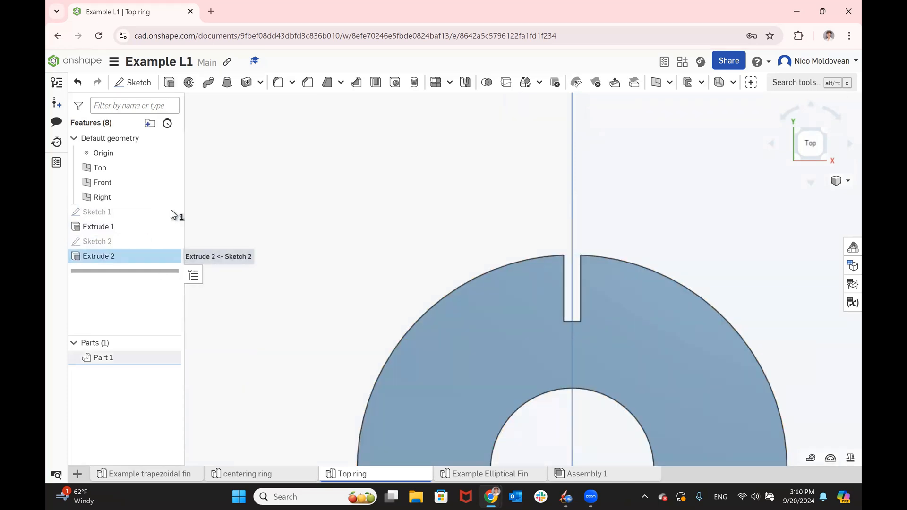
- Circular-pattern the slot cut as a feature around the ring's inner edge, with 4 equally spaced instances over 360 degrees
left_click(450, 83)
left_click(463, 123)
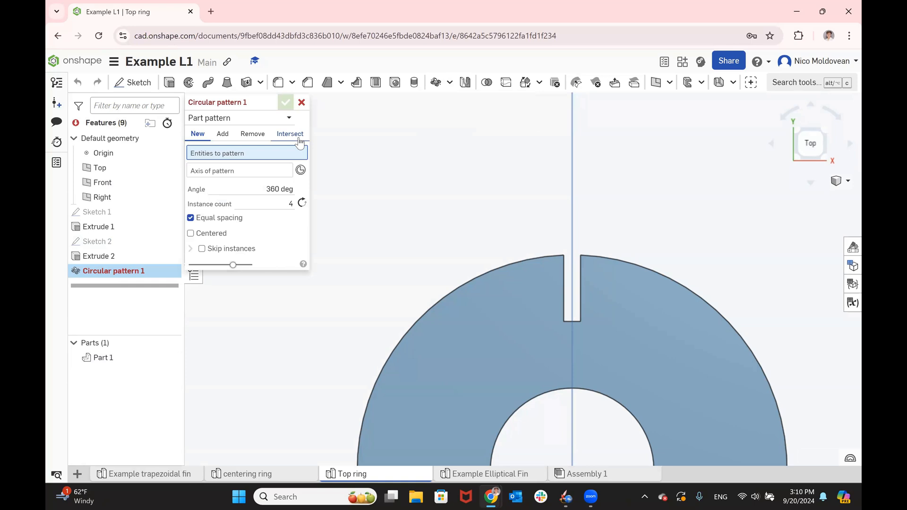
scroll(391, 174, "down", 3)
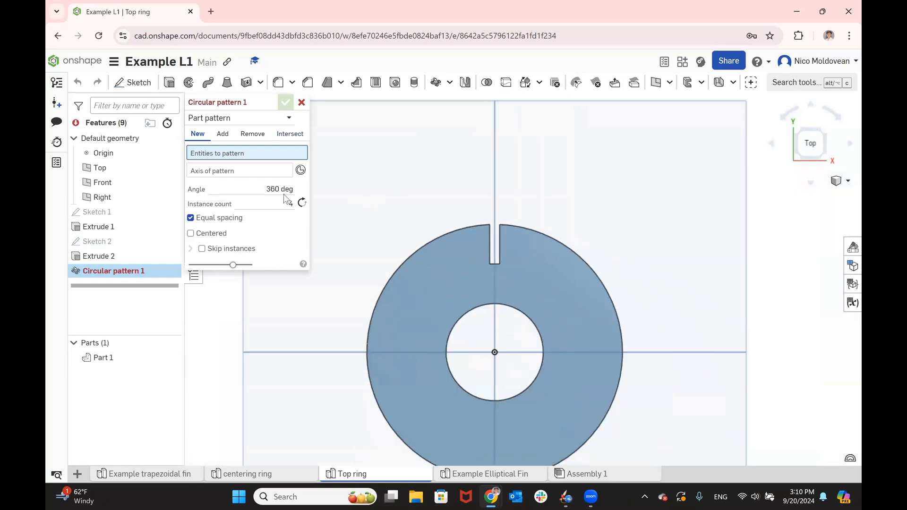
left_click(221, 124)
left_click(222, 149)
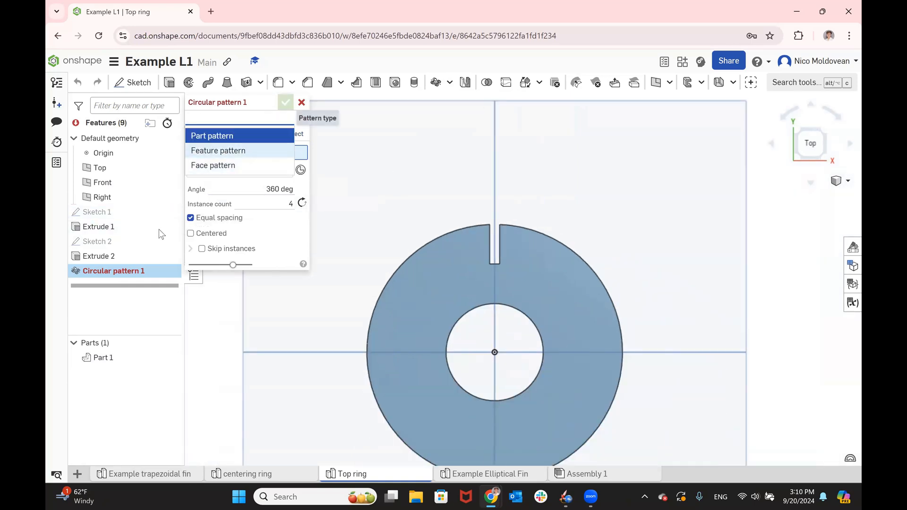
left_click(125, 257)
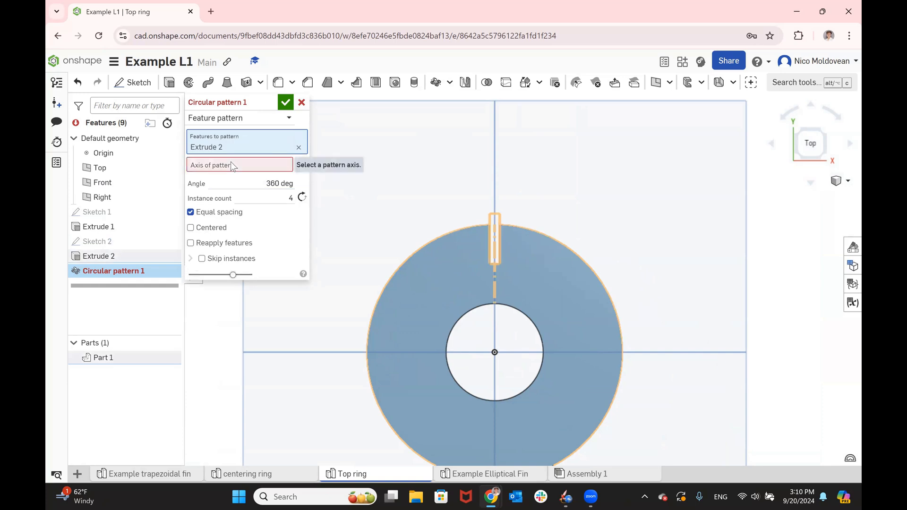
left_click(474, 308)
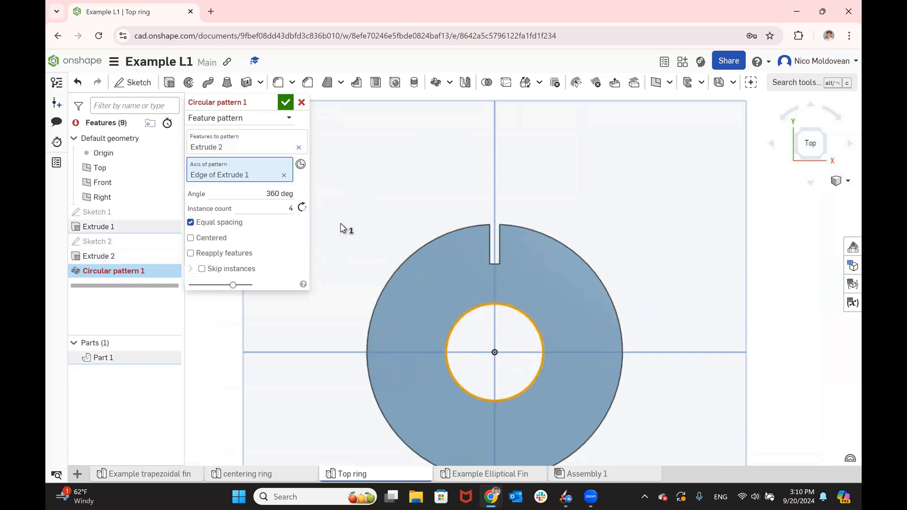
left_click(285, 102)
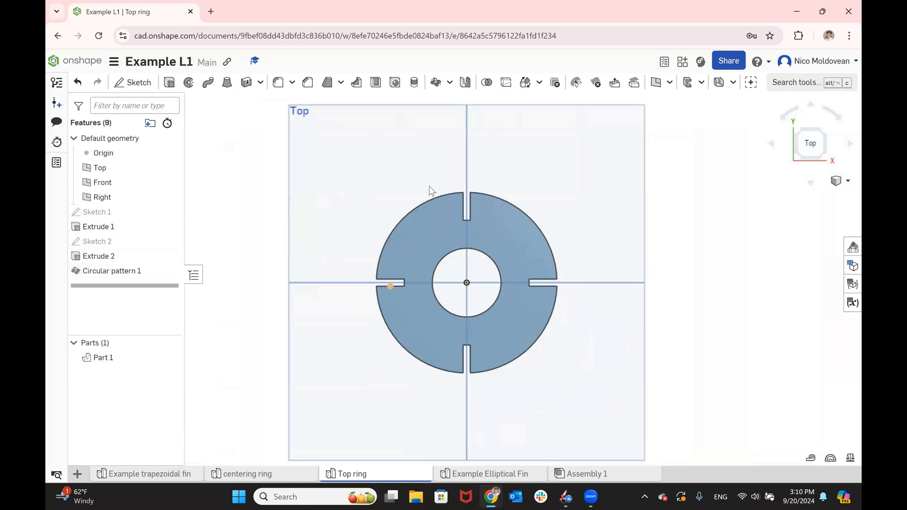
- Set the ring's extrusion depth to 6 mm
double_click(92, 257)
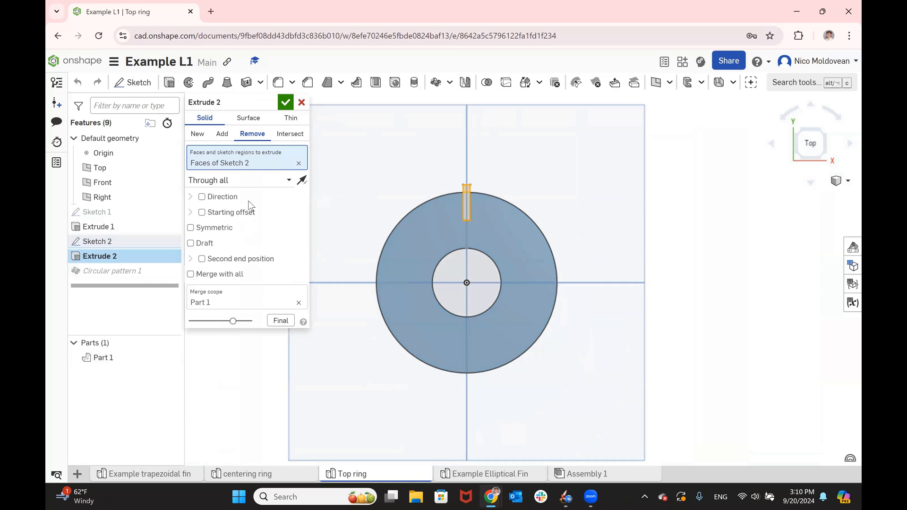
left_click(286, 102)
double_click(97, 226)
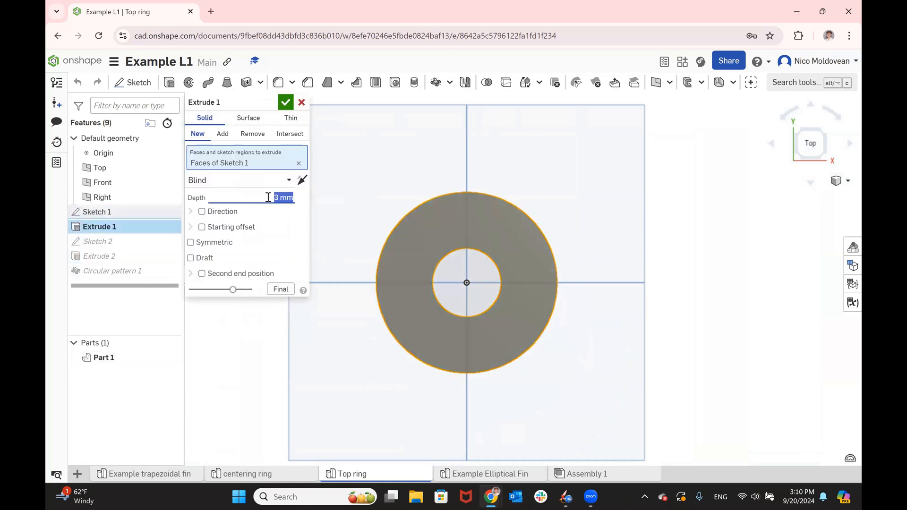
left_click(283, 103)
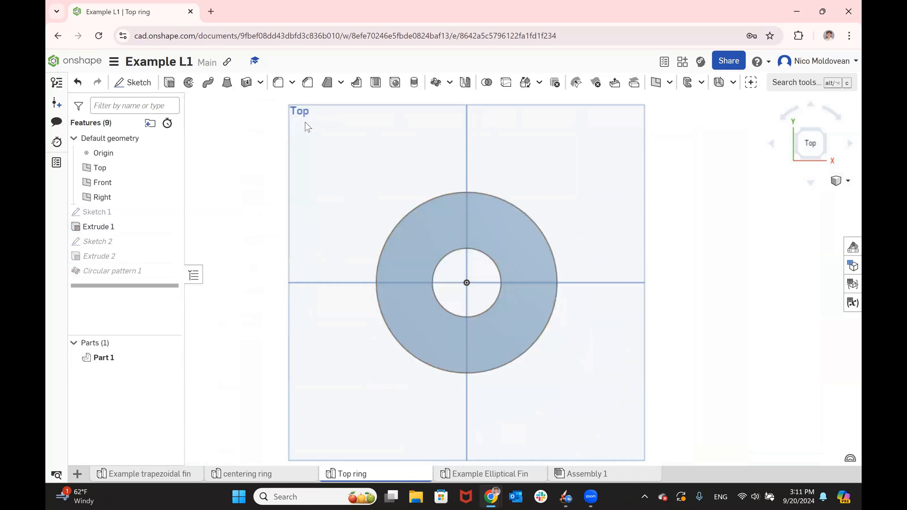
- Inspect the slotted ring from an angle and check its extrusion depth
right_click(375, 214)
left_click(362, 192)
right_click_drag(256, 181, 386, 256)
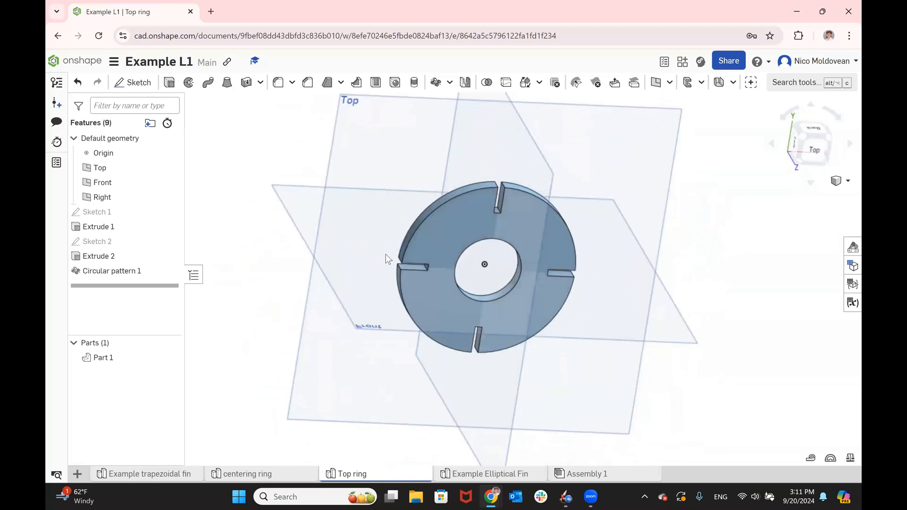
double_click(111, 226)
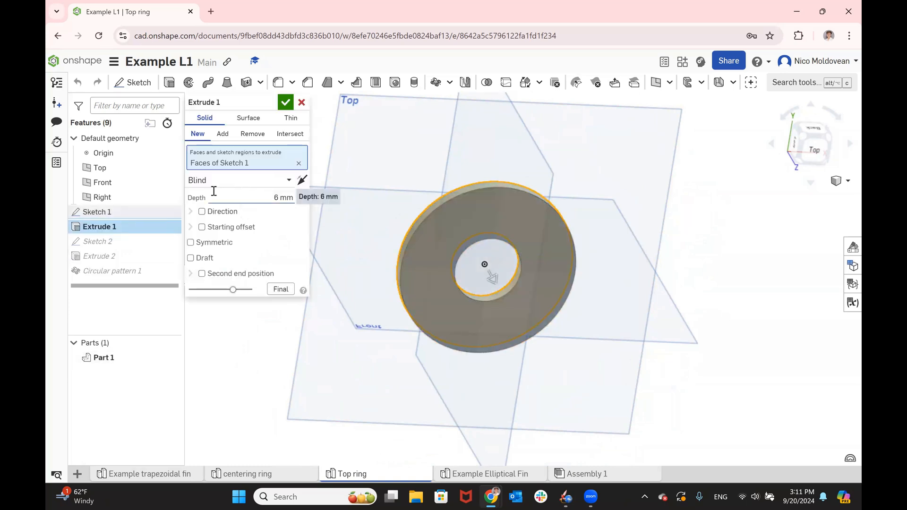
left_click(285, 102)
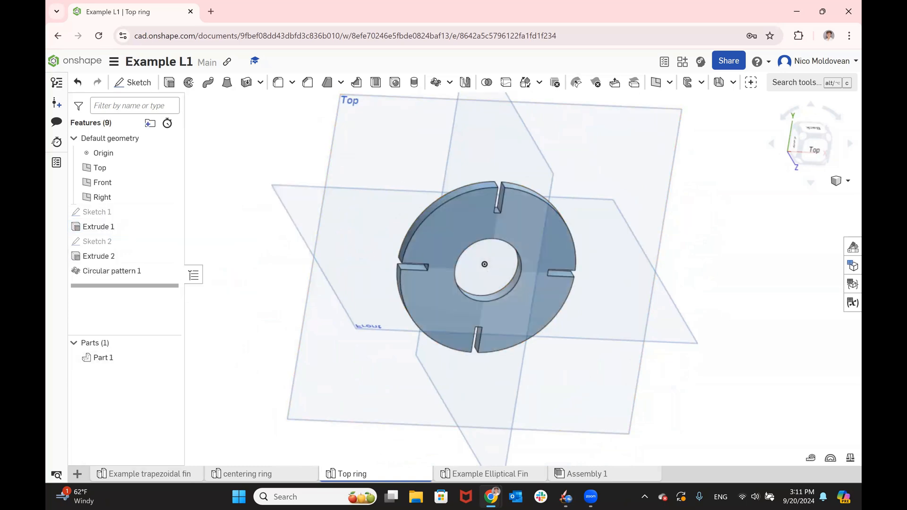
- Start a new sketch on the ring's flat face seen in the Top view
left_click(813, 149)
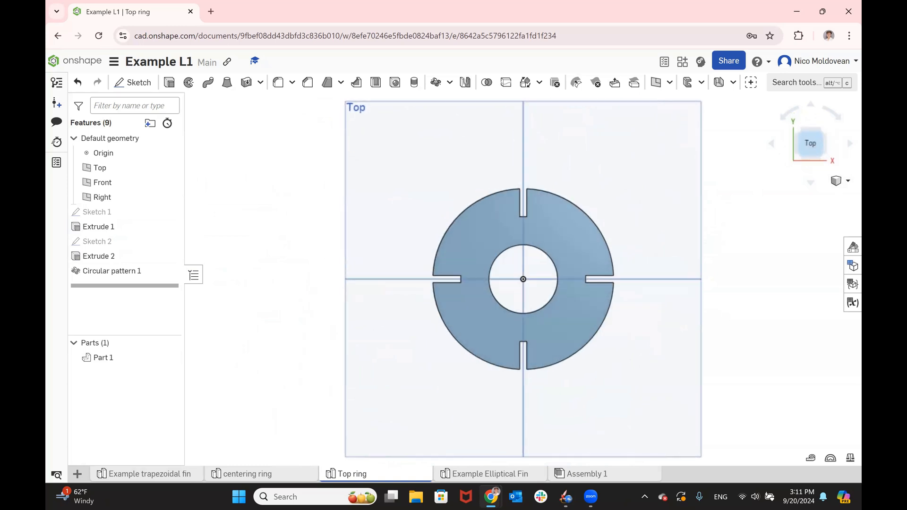
scroll(502, 305, "up", 2)
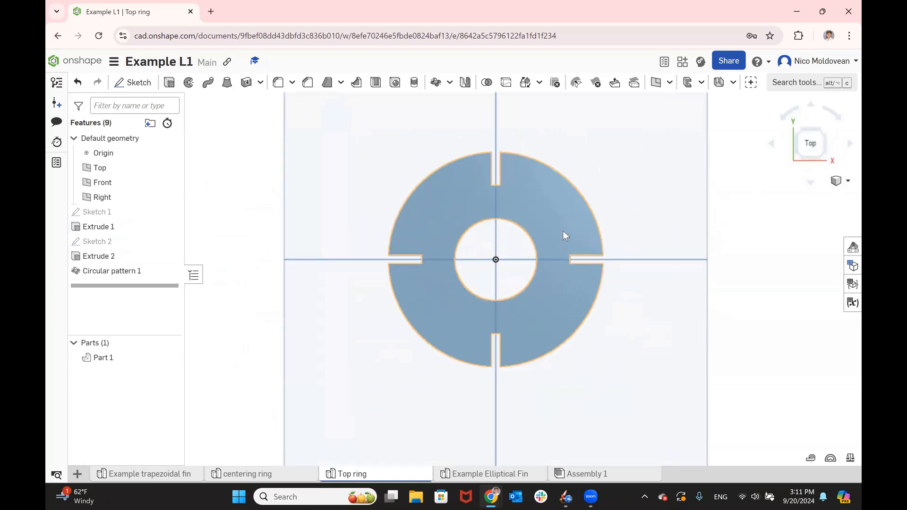
scroll(563, 230, "up", 1)
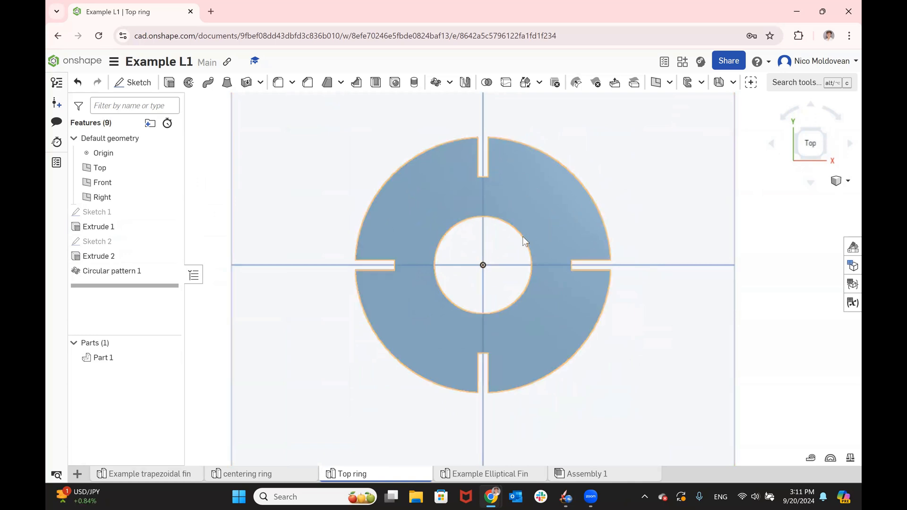
left_click(533, 189)
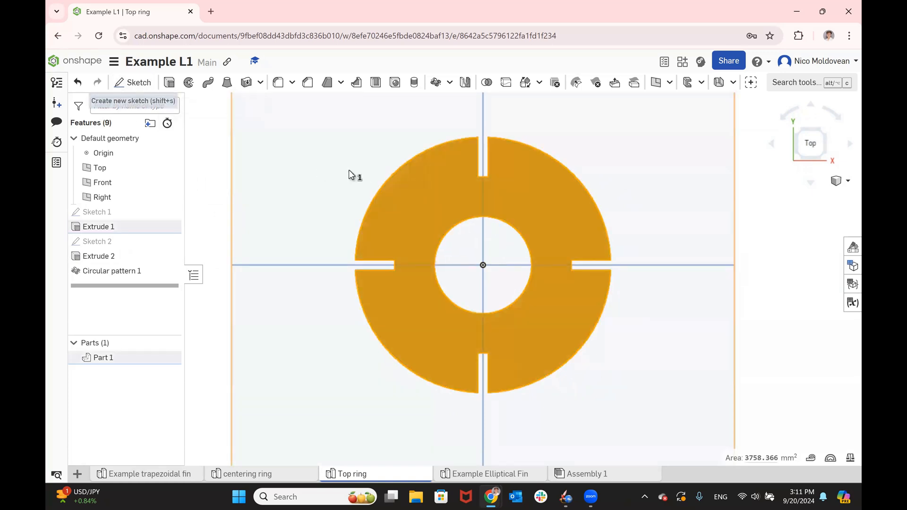
left_click(779, 237)
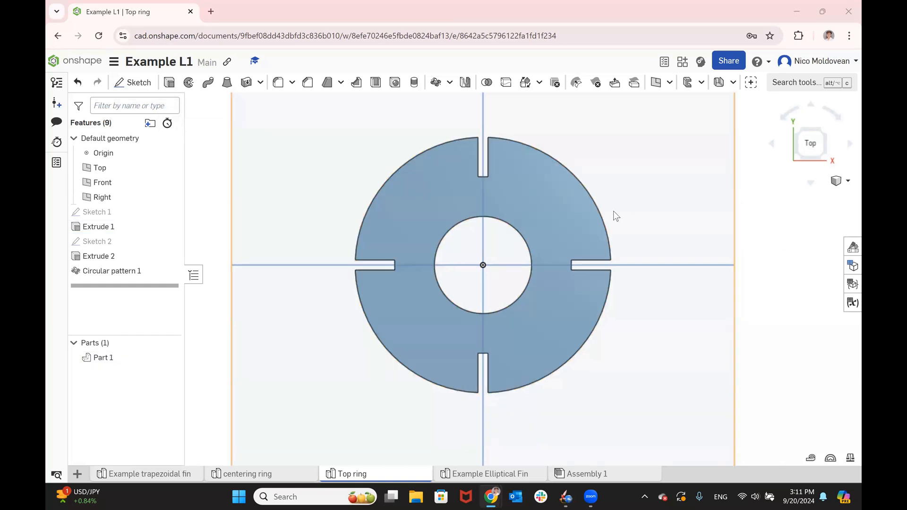
key("alt+Tab")
left_click(557, 194)
left_click(137, 81)
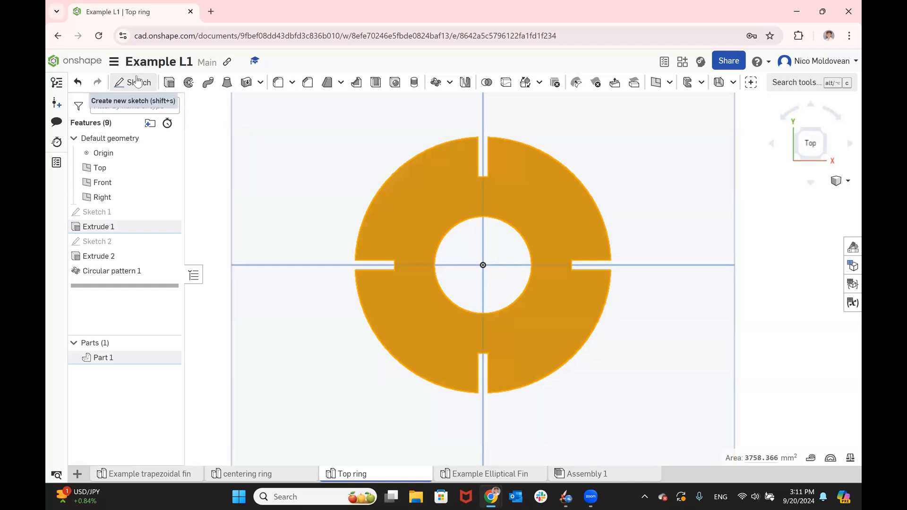
- Draw a diagonal construction line about 25.8 mm long from the origin into the ring's +X, +Y quadrant
left_click(221, 87)
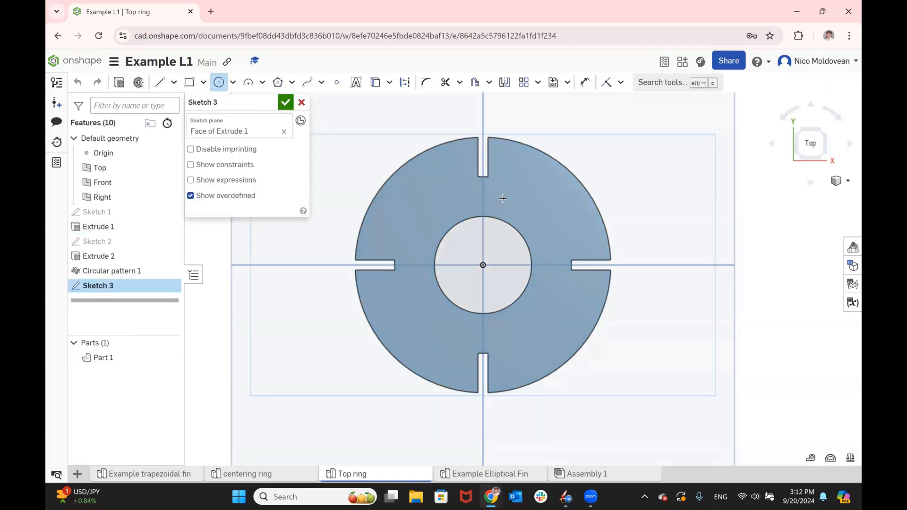
left_click(174, 82)
left_click(176, 104)
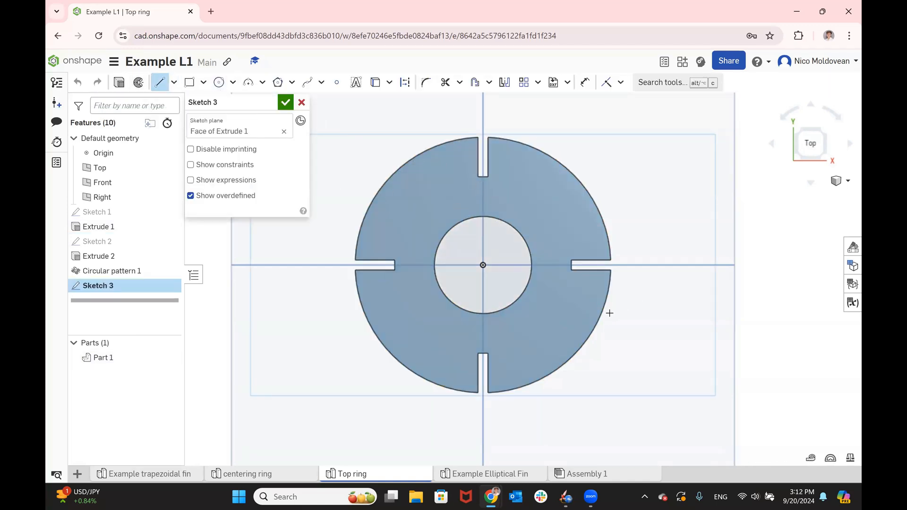
left_click_drag(483, 265, 542, 202)
left_click(529, 215)
key("q")
left_click(405, 82)
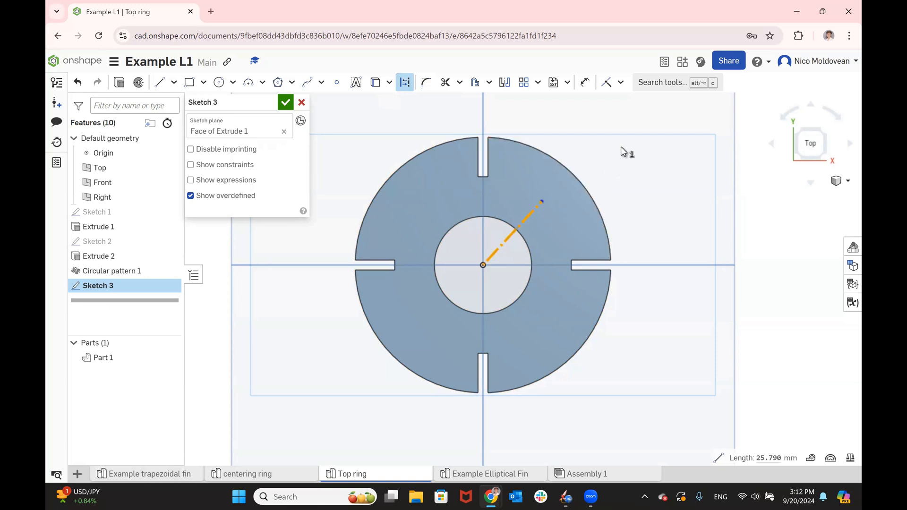
- Draw a circle about 11.3 mm in diameter centred on the outer end of the diagonal construction line
left_click(220, 84)
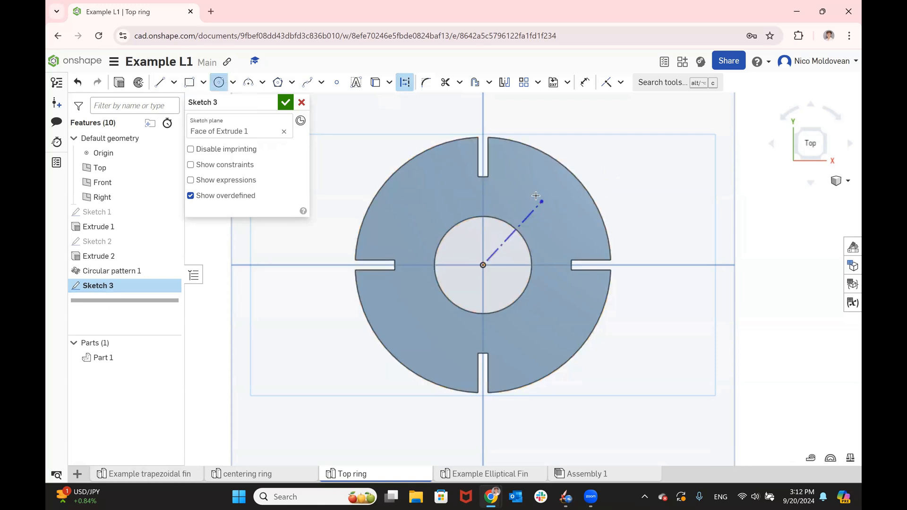
left_click(542, 202)
key("Escape")
left_click(220, 83)
left_click(542, 201)
left_click(556, 215)
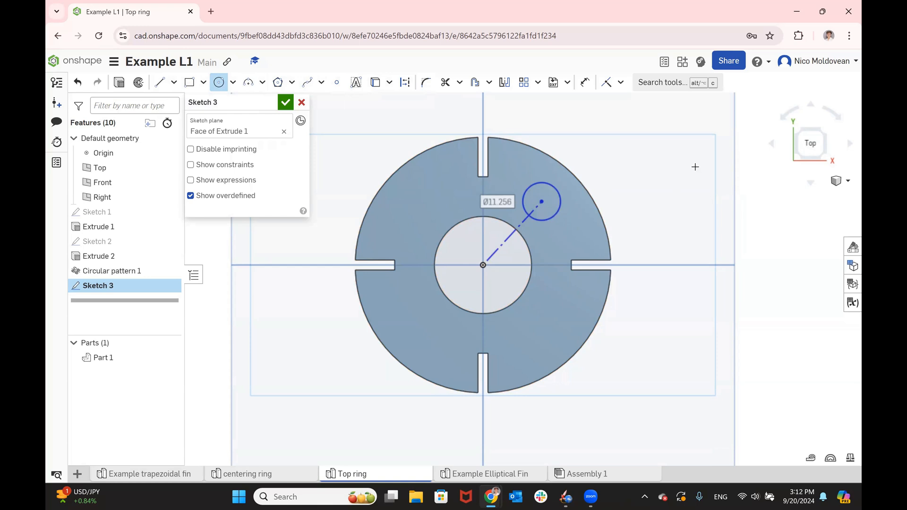
- Draw a vertical construction line about 14.5 mm long from the origin up to the inner hole's edge
left_click(159, 82)
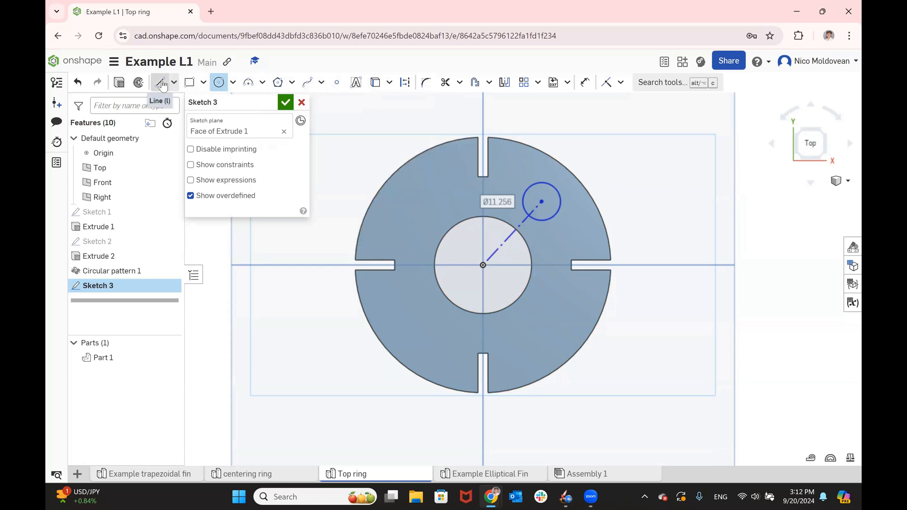
left_click(483, 265)
left_click(483, 217)
key("Escape")
left_click(482, 231)
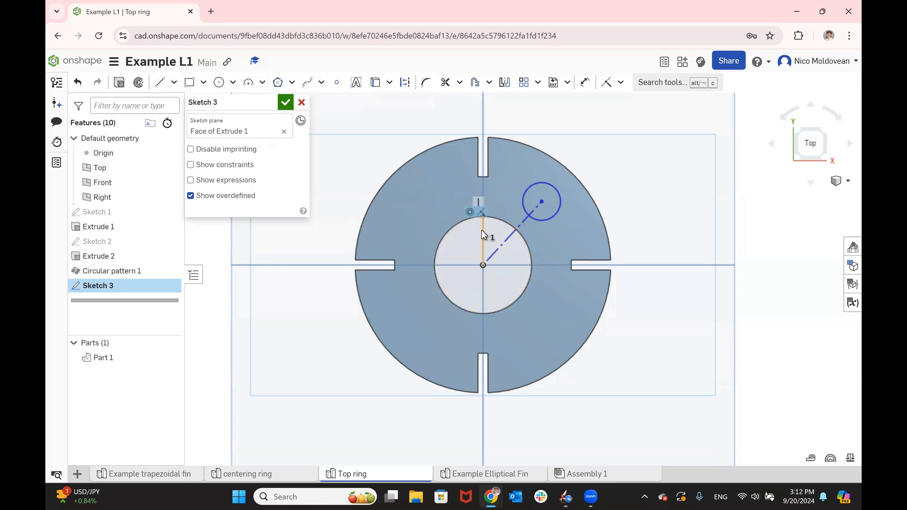
key("d")
key("q")
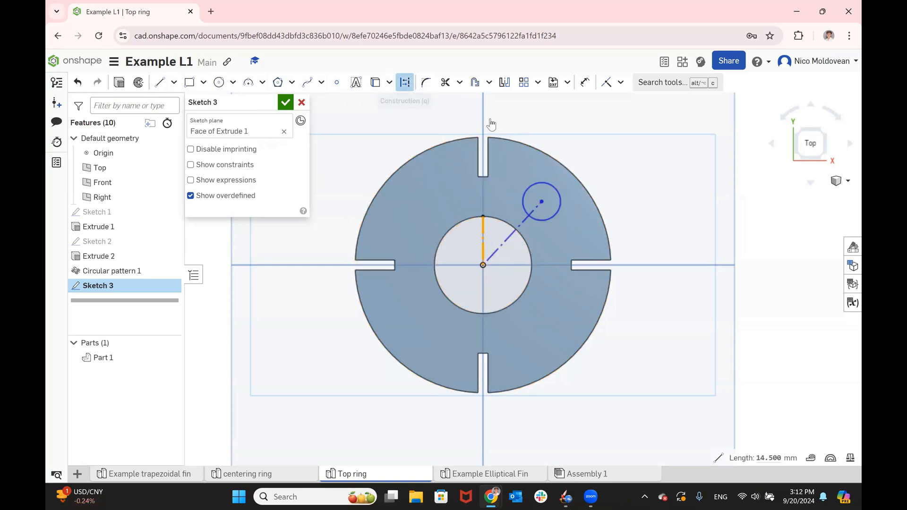
key("Escape")
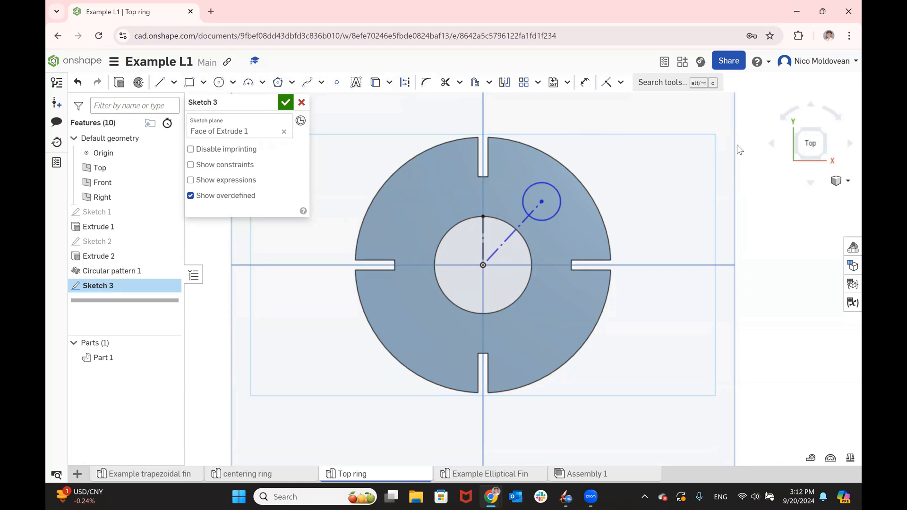
- Dimension the diagonal construction line's length to 26.25 mm
left_click(584, 87)
left_click(506, 241)
left_click(661, 355)
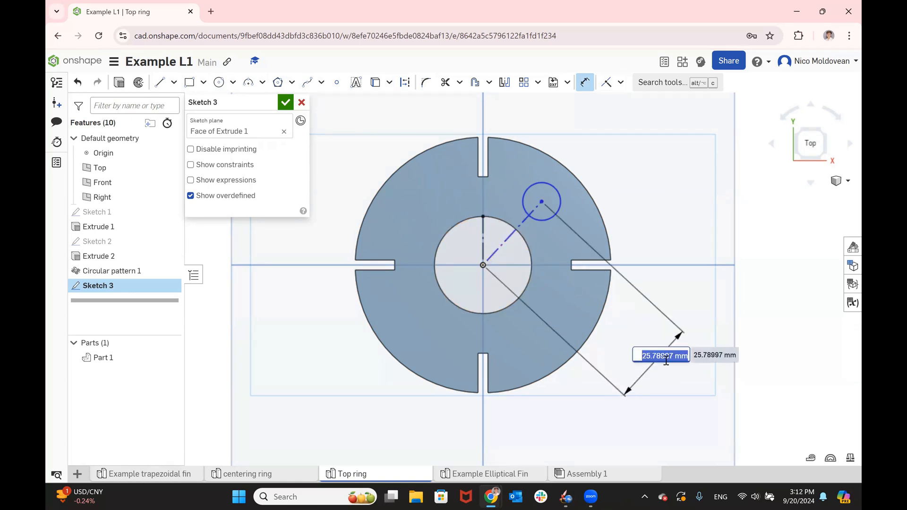
type("26.25")
key("Return")
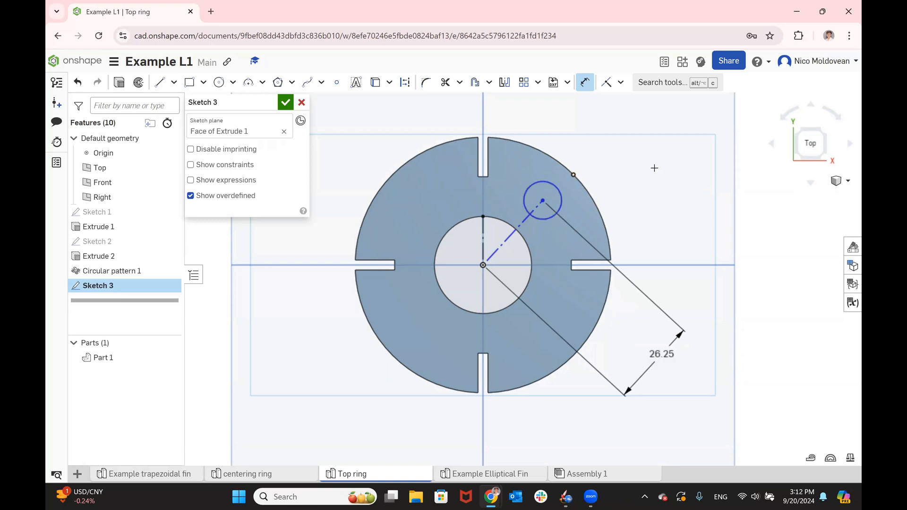
- Dimension the bolt hole circle's diameter to 5.8 mm
left_click(657, 169)
type("5.8")
key("Return")
- Dimension the angle between the vertical and diagonal construction lines to 45° and finish the bolt hole sketch
left_click(543, 200)
left_click(485, 261)
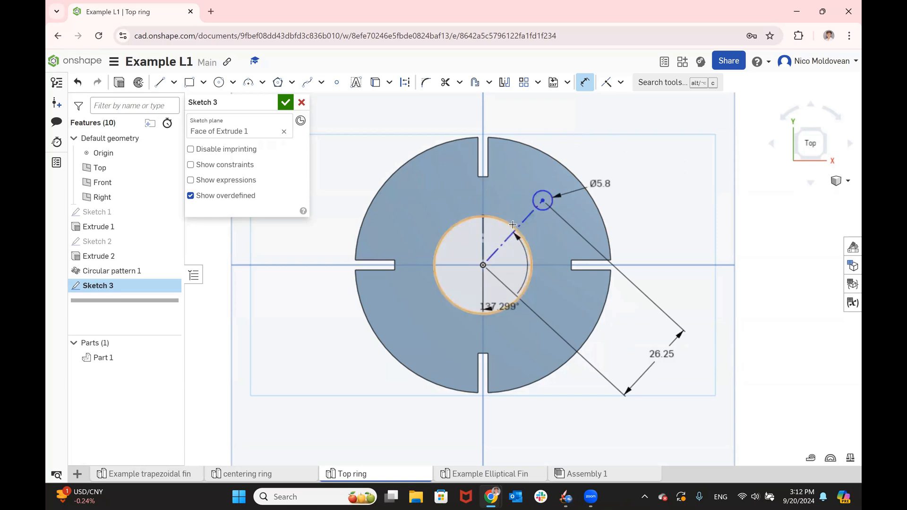
scroll(502, 300, "down", 2)
left_click(539, 141)
type("45")
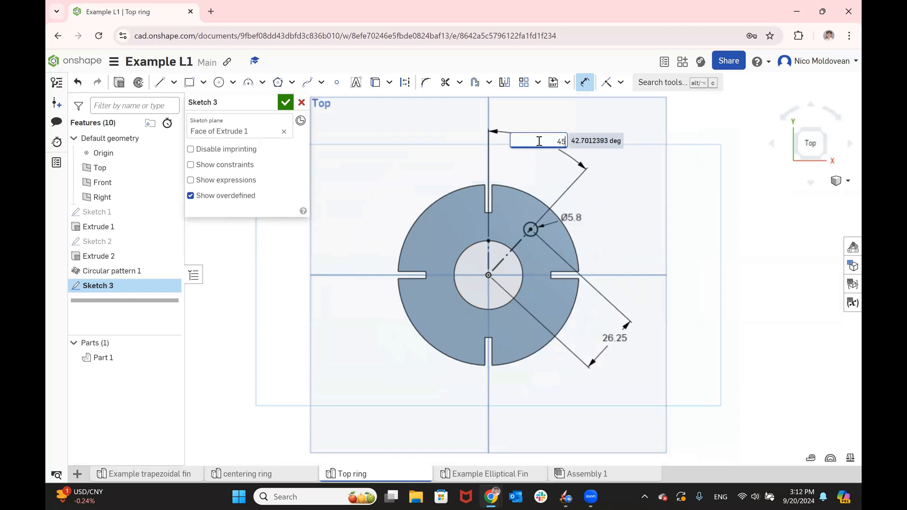
key("Return")
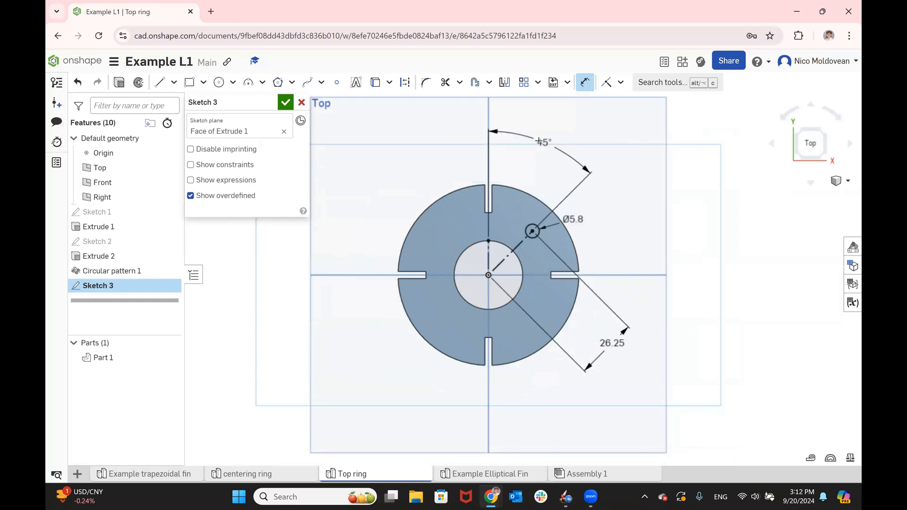
left_click(285, 102)
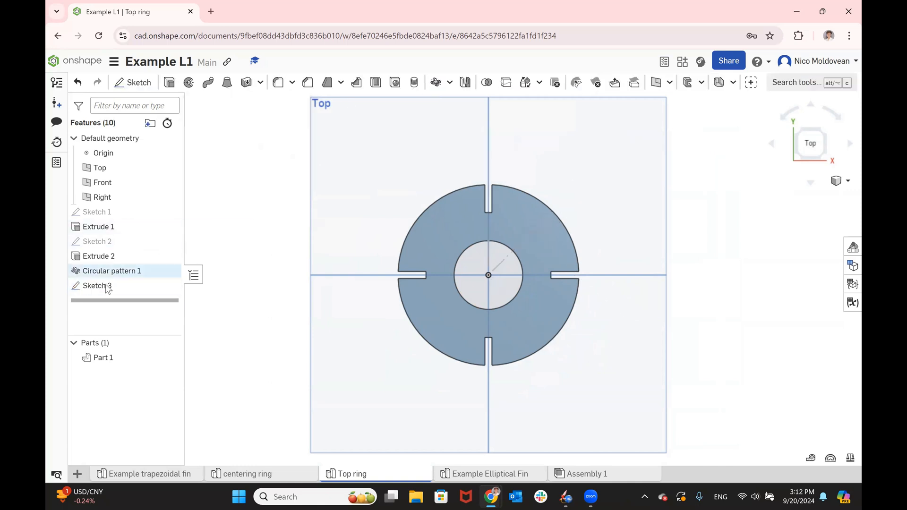
- Cut the bolt hole circle through the whole top ring with a Through all Remove extrude
left_click(169, 83)
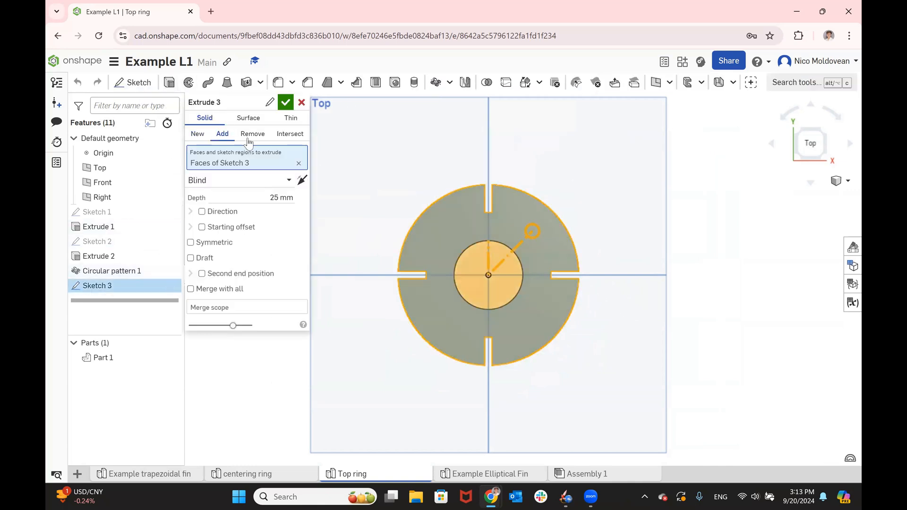
left_click(253, 134)
left_click(242, 180)
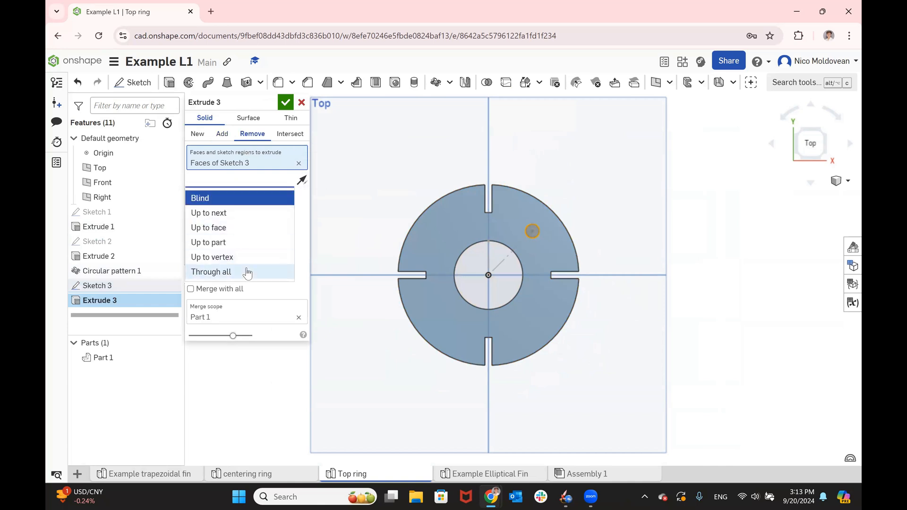
left_click(243, 269)
left_click(283, 103)
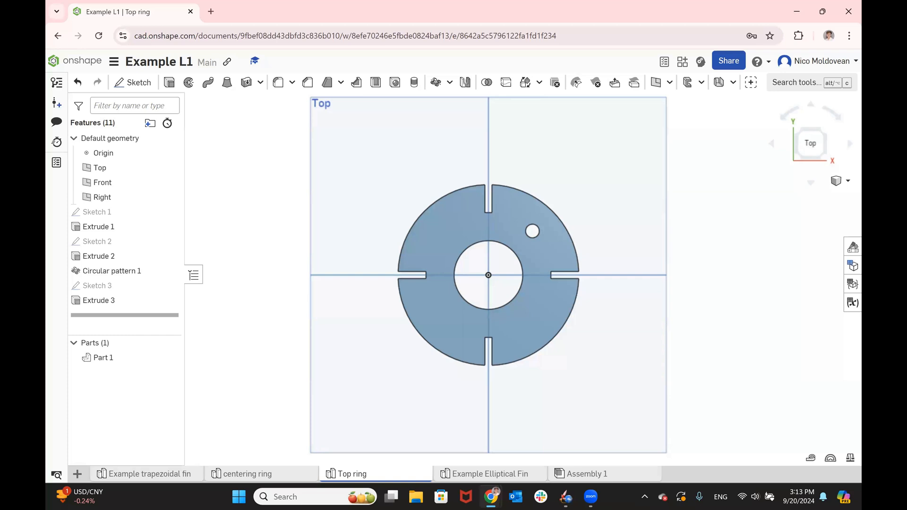
- Switch to the browser window with the Part 2 CAD fin assembly instructions on the top ring and bolt hole
key("alt+Tab")
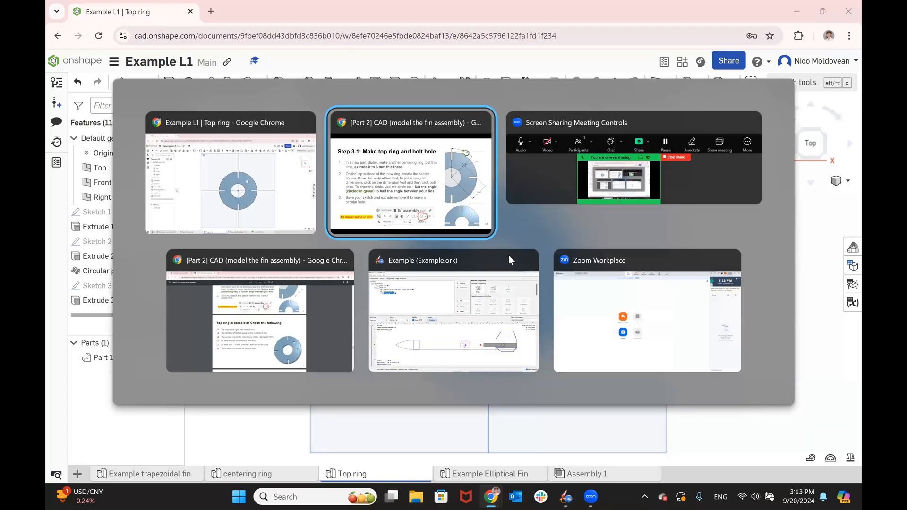
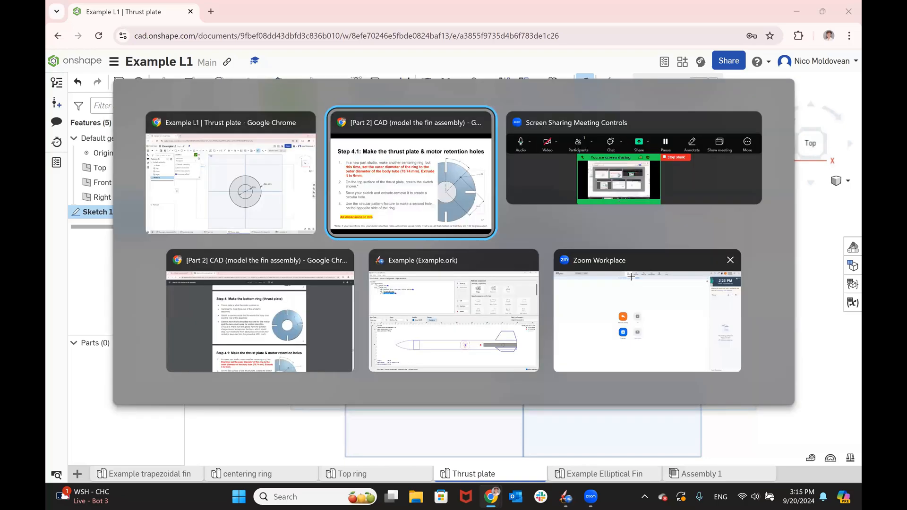
- Check the Step 4.1 thrust plate slide for the ring's outer diameter, extrusion thickness and motor retention hole sketch
key("Right")
key("Right")
key("Left")
key("Left")
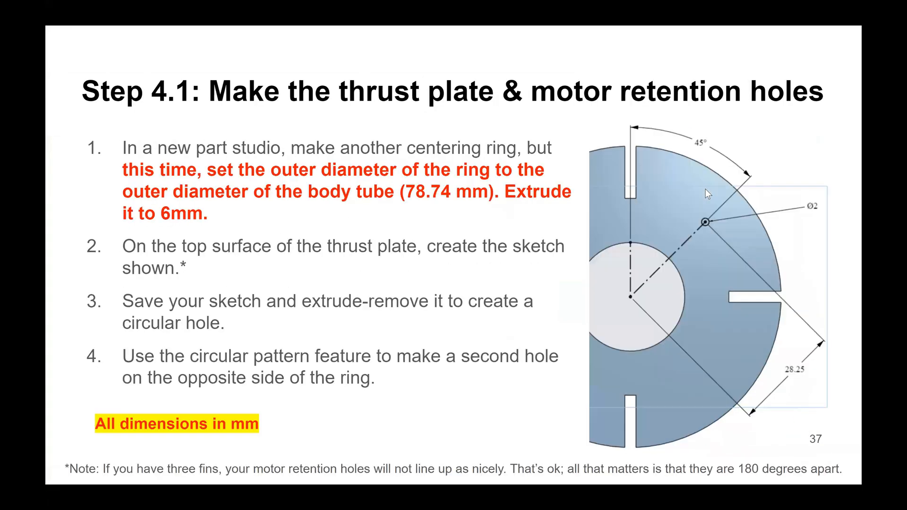
key("Left")
key("Right")
- Return to the Thrust plate part studio, set the outer circle's diameter to 78.74 mm and finish the sketch
key("alt+Tab")
double_click(620, 245)
type("78.74")
key("Return")
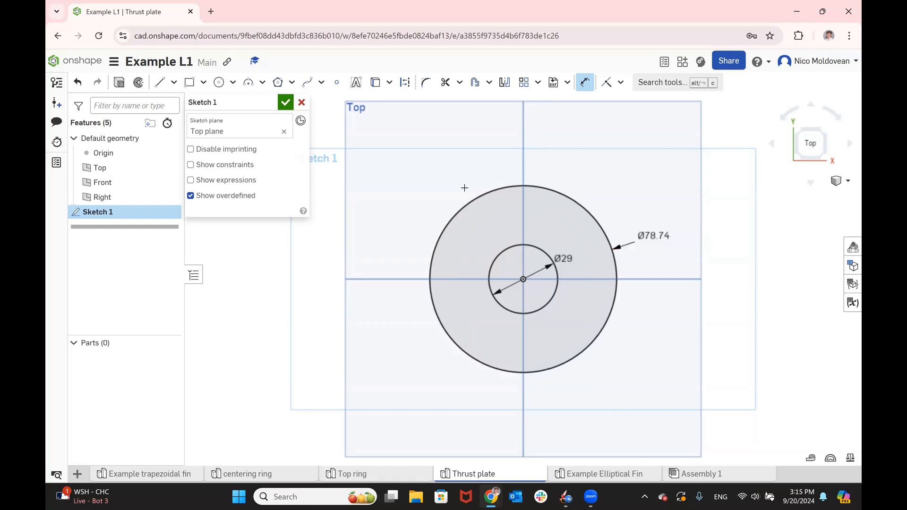
left_click(284, 103)
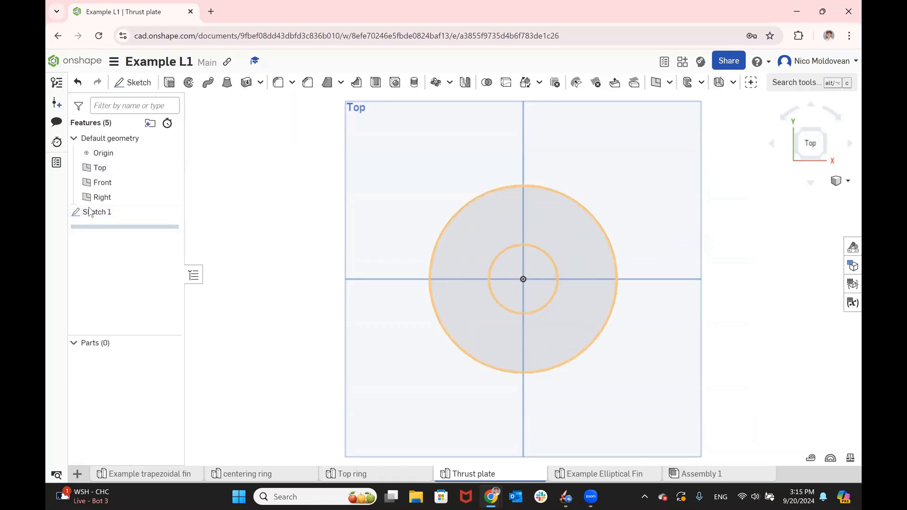
- Extrude the ring between the two sketched circles 6 mm as a new solid
left_click(171, 88)
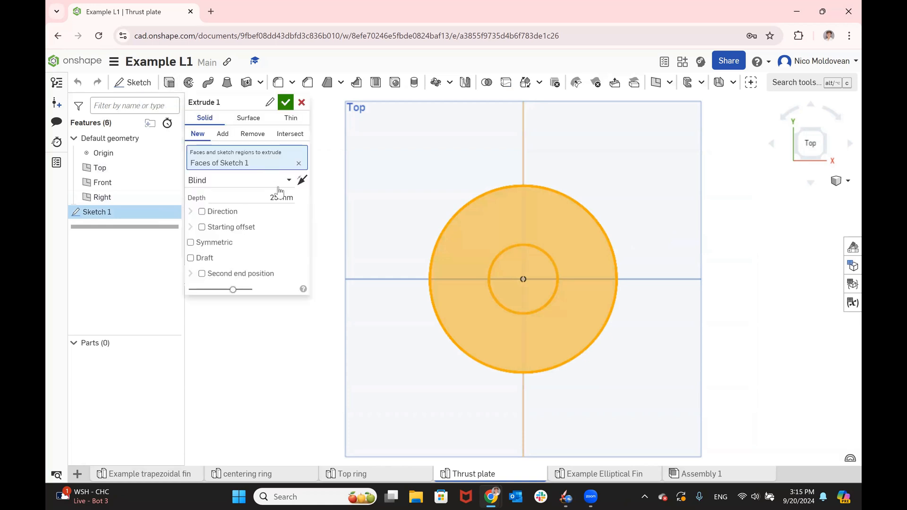
type("4")
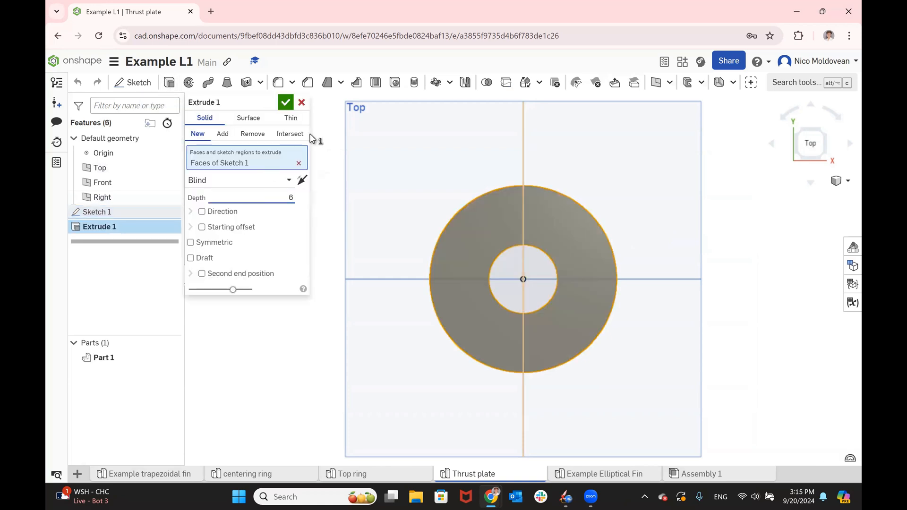
left_click(291, 106)
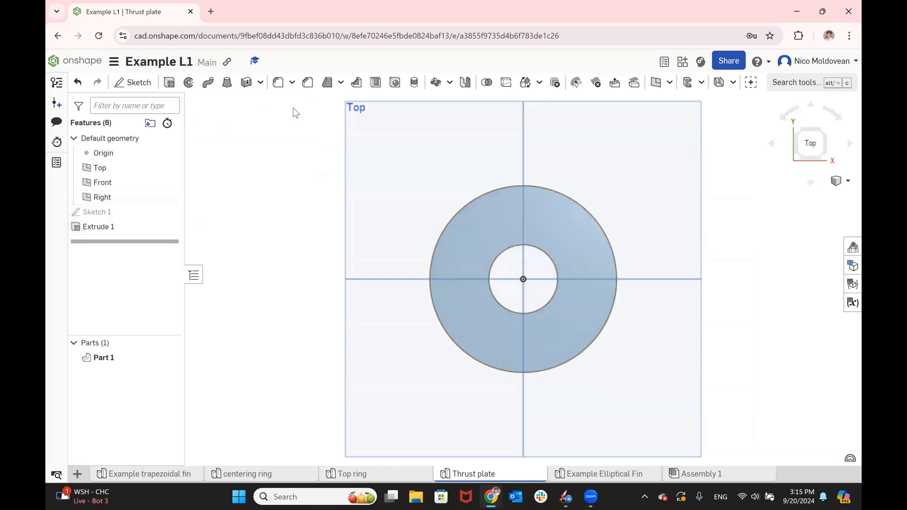
- On the ring's top face, sketch two collinear vertical construction lines, about 12.5 and 12.4 mm long, from the inner circle to the outer circle
left_click(515, 220)
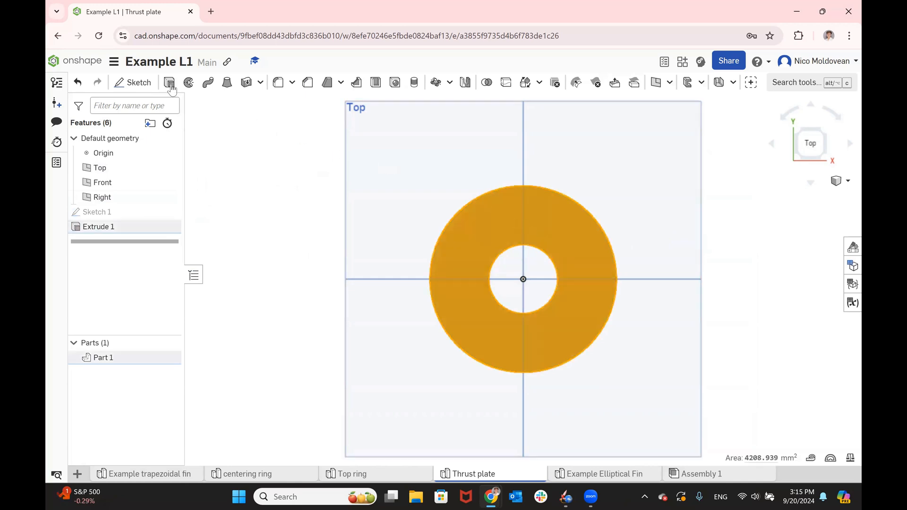
left_click(147, 88)
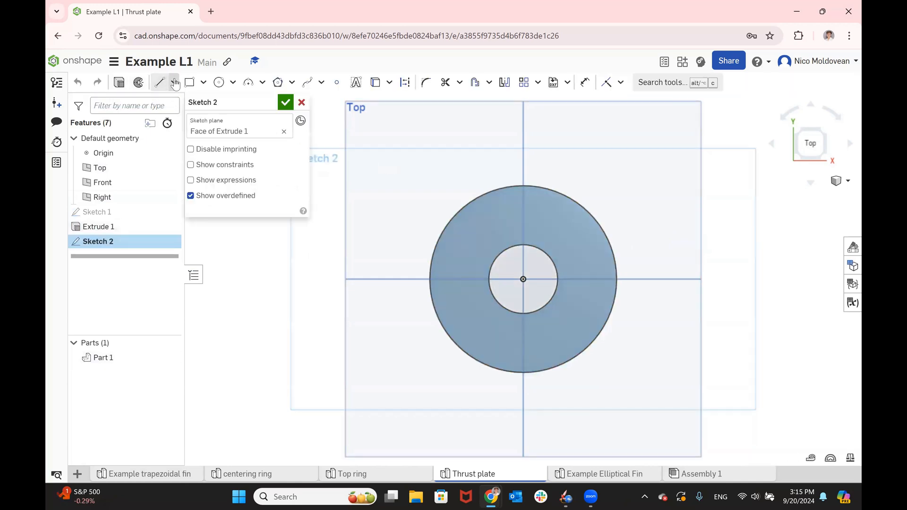
left_click(161, 88)
left_click(405, 82)
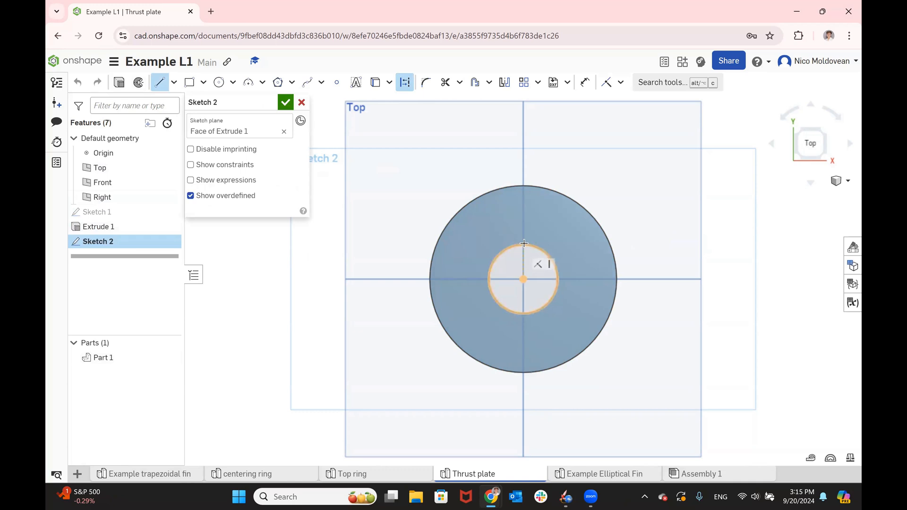
left_click(524, 244)
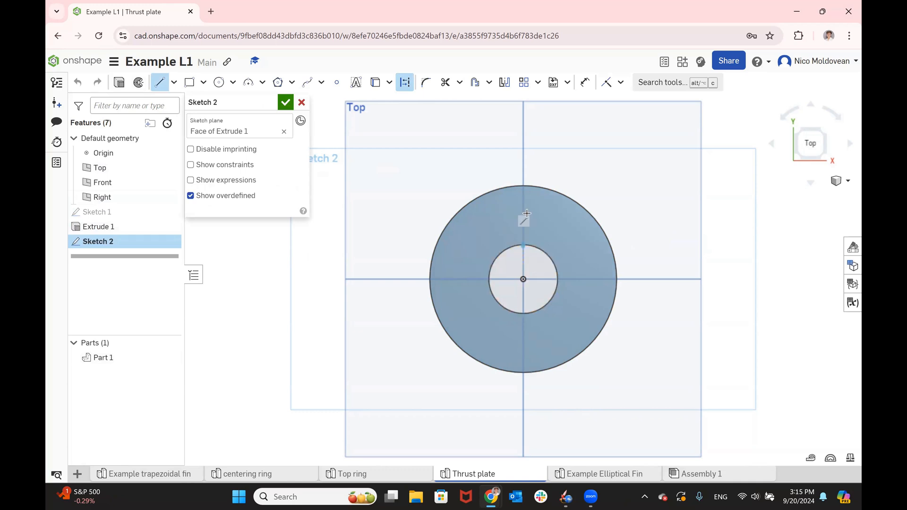
scroll(527, 213, "up", 4)
left_click(519, 219)
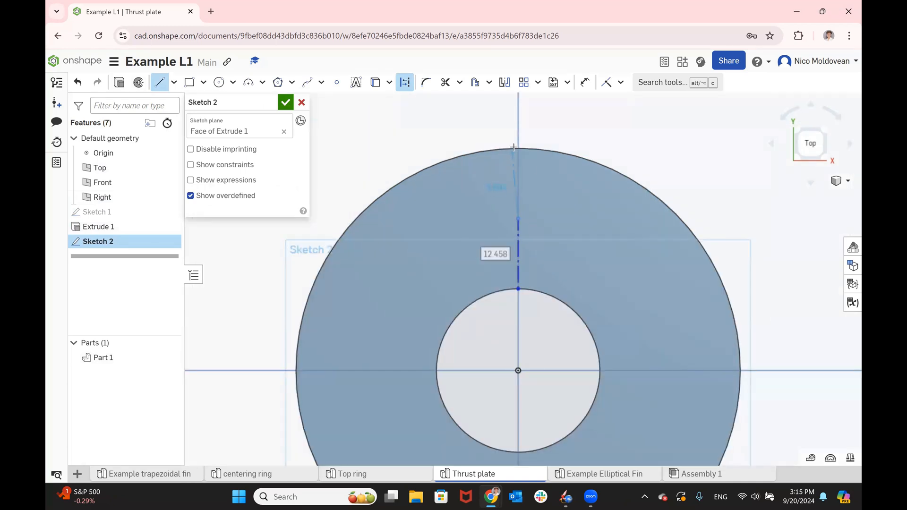
left_click(543, 157)
key("Escape")
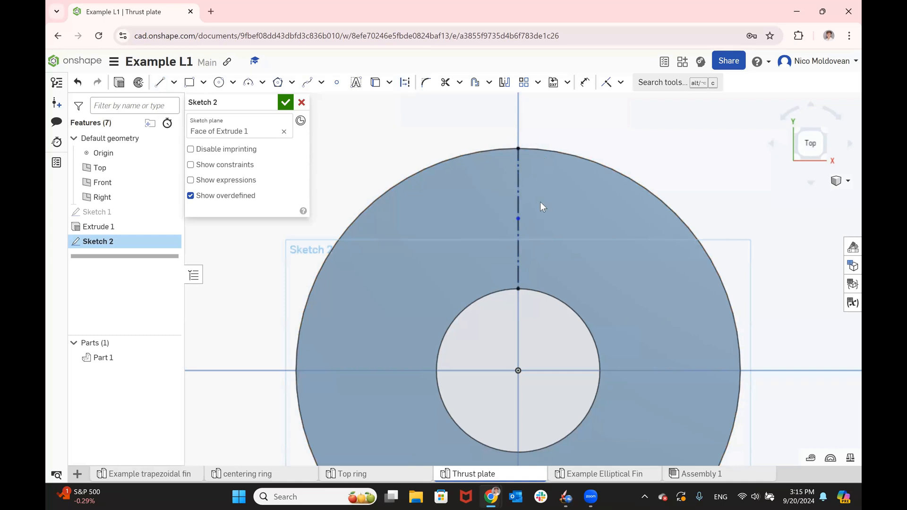
left_click(517, 181)
left_click(406, 85)
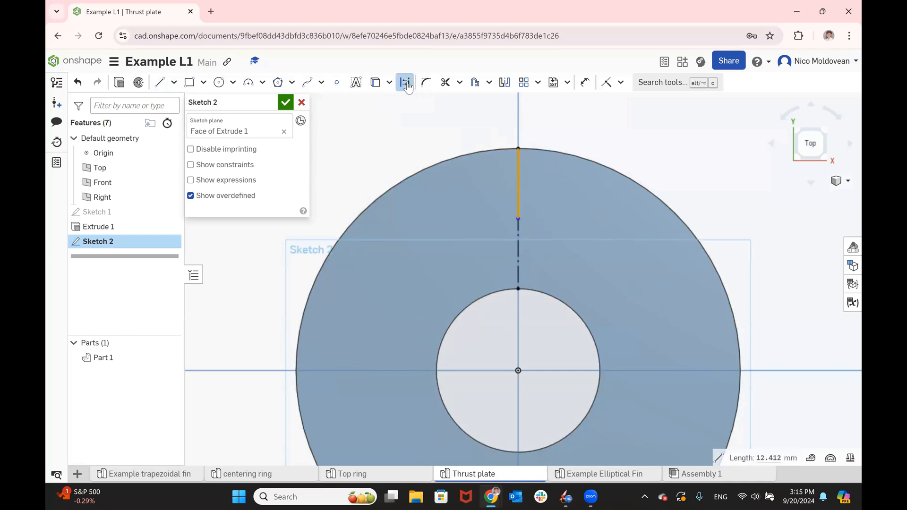
left_click(670, 148)
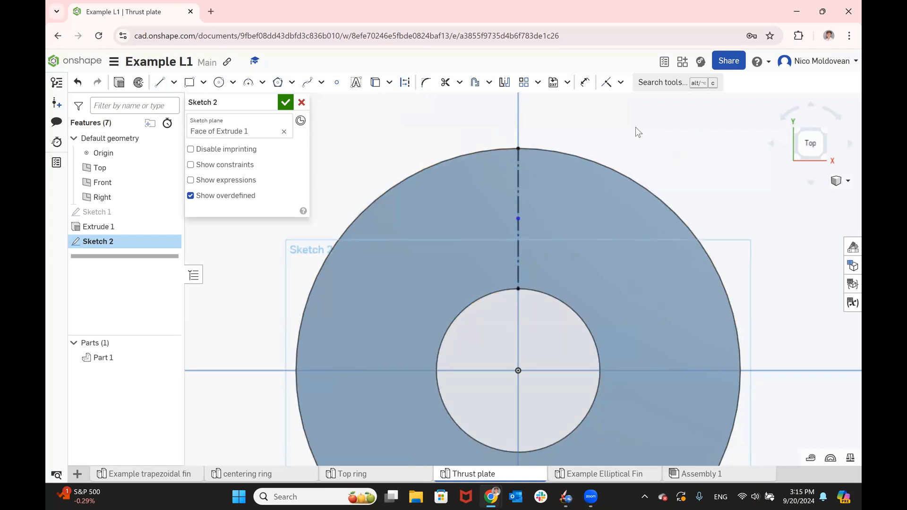
- Draw a closed slot outline about 3.1 mm wide and 18.3 mm long around the outer construction line, extending past the ring's edge
left_click(159, 83)
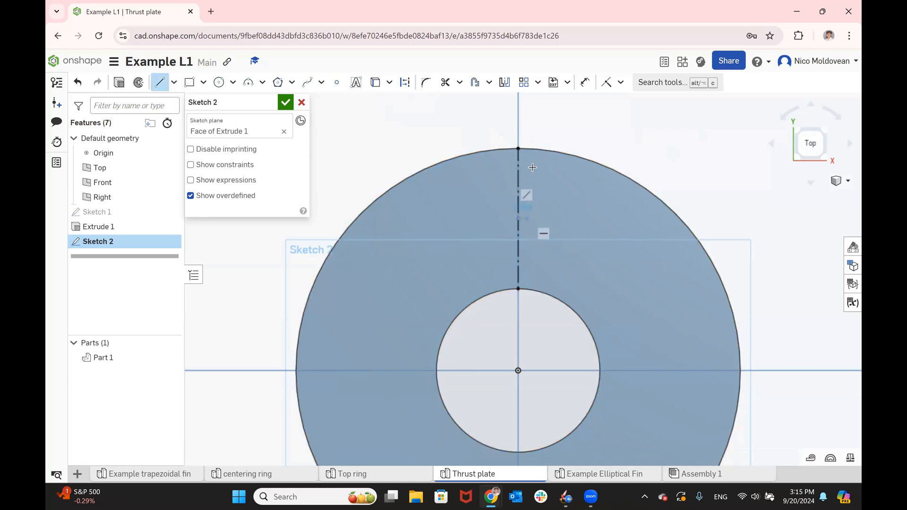
left_click(527, 116)
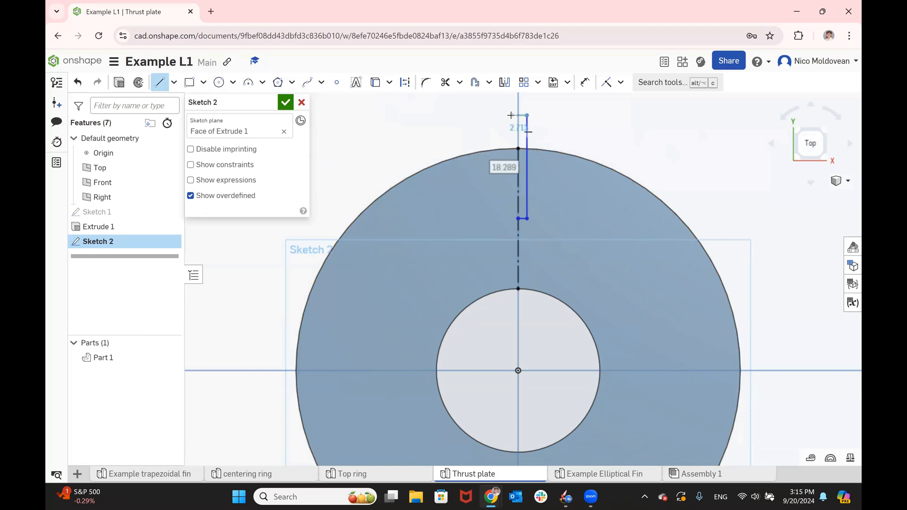
left_click(509, 115)
left_click(509, 219)
left_click(520, 218)
- Dimension each long side of the slot 1.5 mm from the vertical construction line
scroll(532, 107, "up", 5)
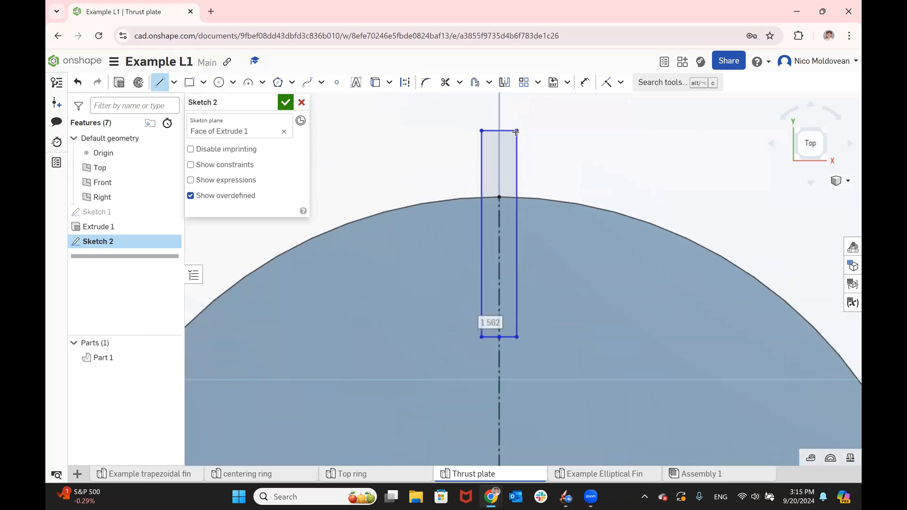
key("d")
left_click(493, 253)
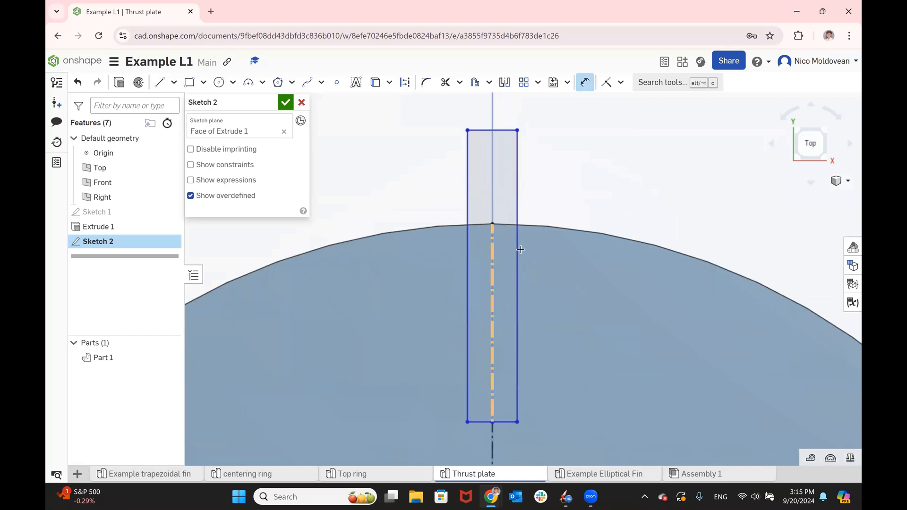
left_click(518, 248)
left_click(553, 109)
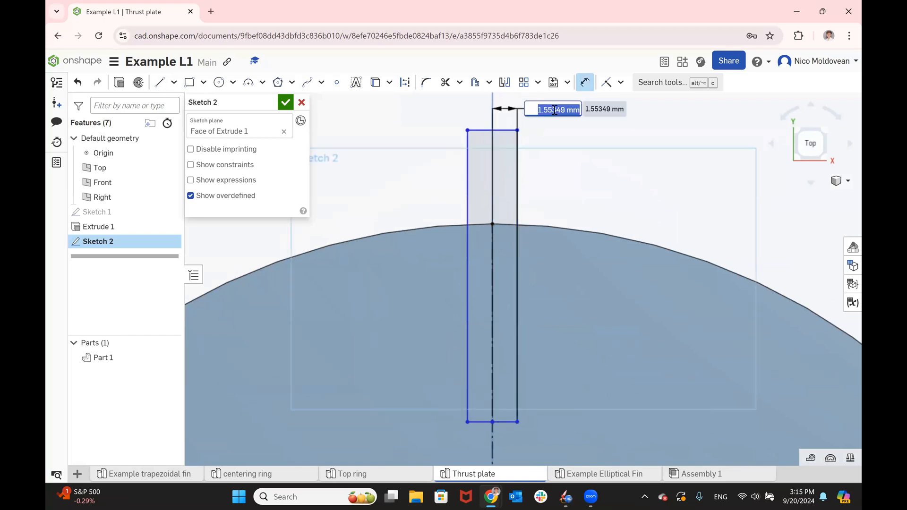
type("1.5")
key("Return")
left_click(494, 247)
left_click(468, 251)
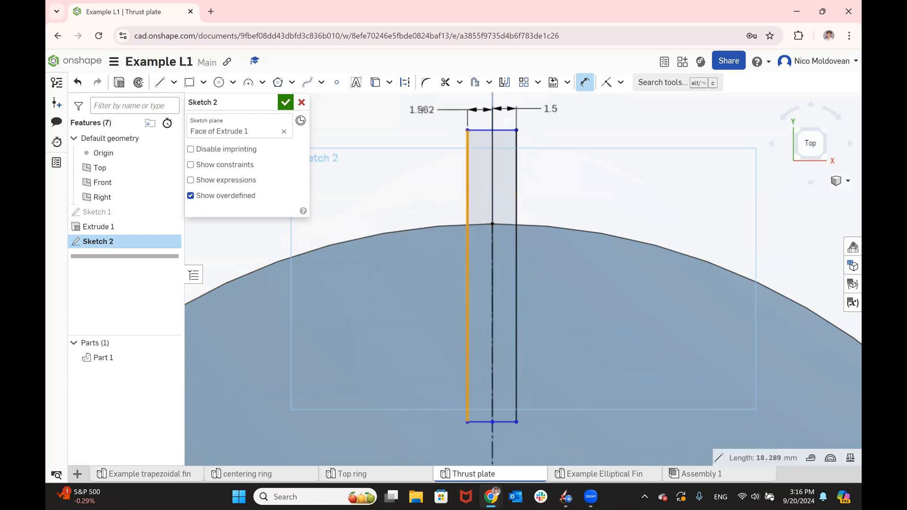
left_click(422, 110)
type("1.5")
key("Return")
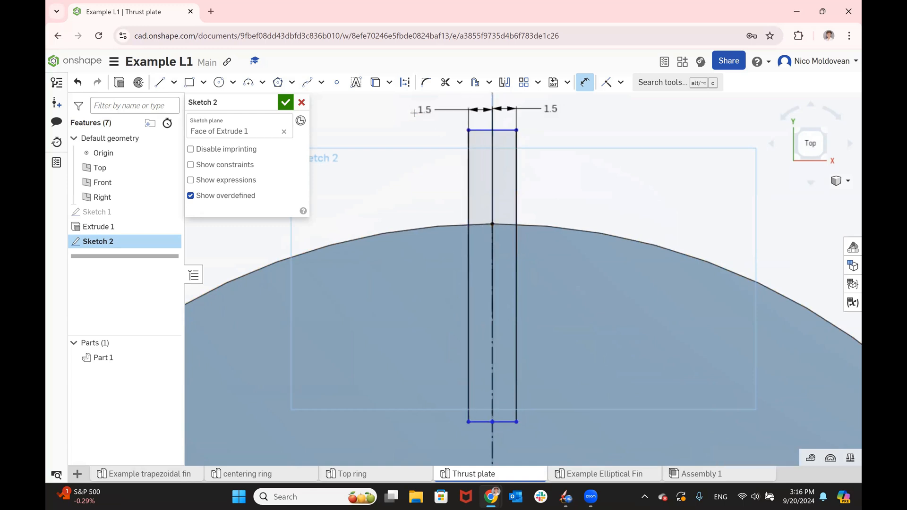
- Dimension the construction line between the inner circle and the slot's inner end to 11.8 mm
scroll(423, 111, "down", 4)
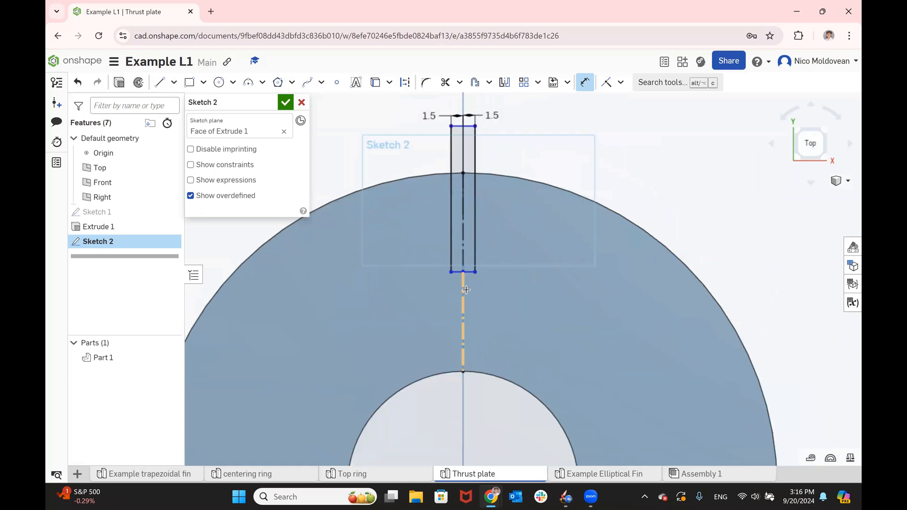
left_click(465, 289)
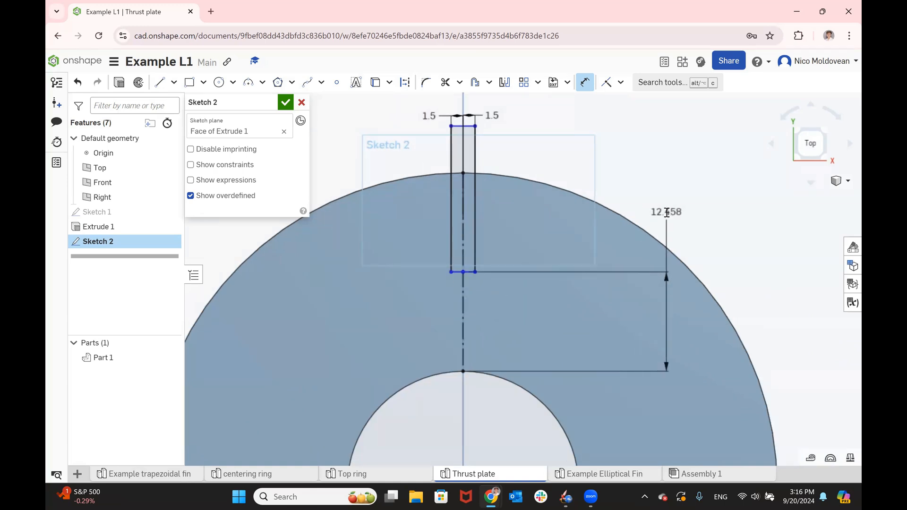
left_click(666, 213)
type("11.8")
key("Return")
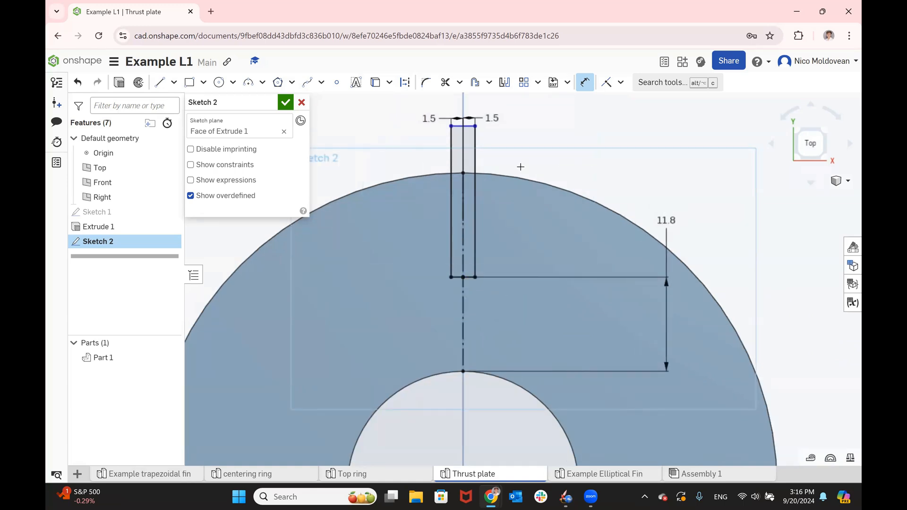
- Dimension the slot's long side to 15 mm and finish the slot sketch
left_click(475, 160)
left_click(556, 152)
type("1")
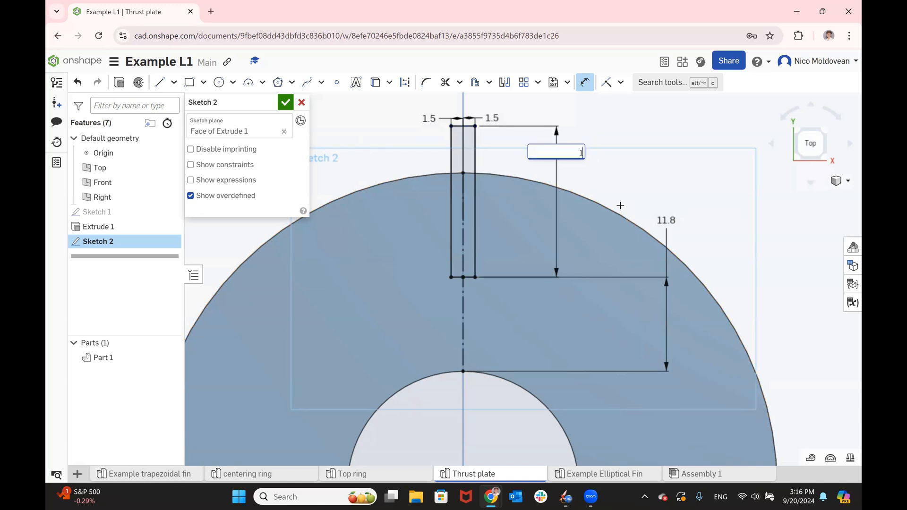
type("5")
key("Return")
left_click(285, 102)
left_click(142, 242)
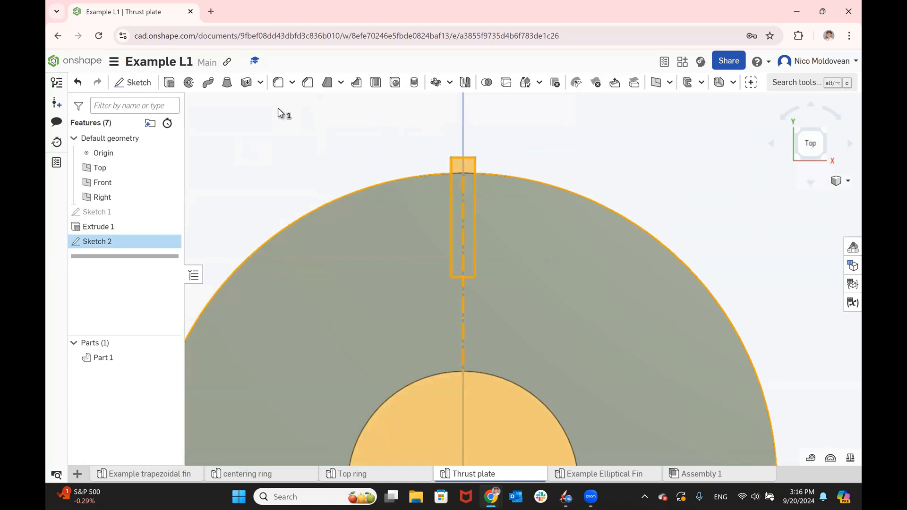
left_click(124, 85)
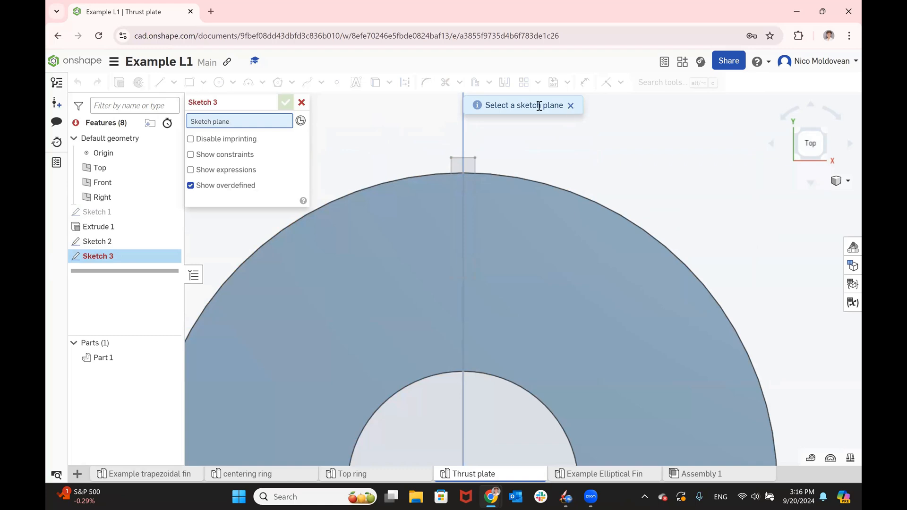
left_click(301, 102)
- Cut the slot sketch through the whole thrust plate with a Through all Remove extrude
left_click(97, 242)
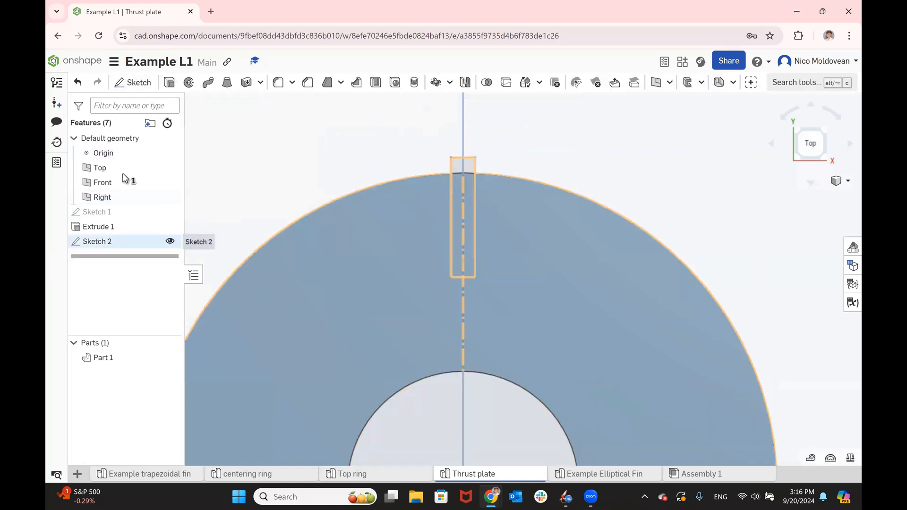
left_click(169, 84)
left_click(250, 134)
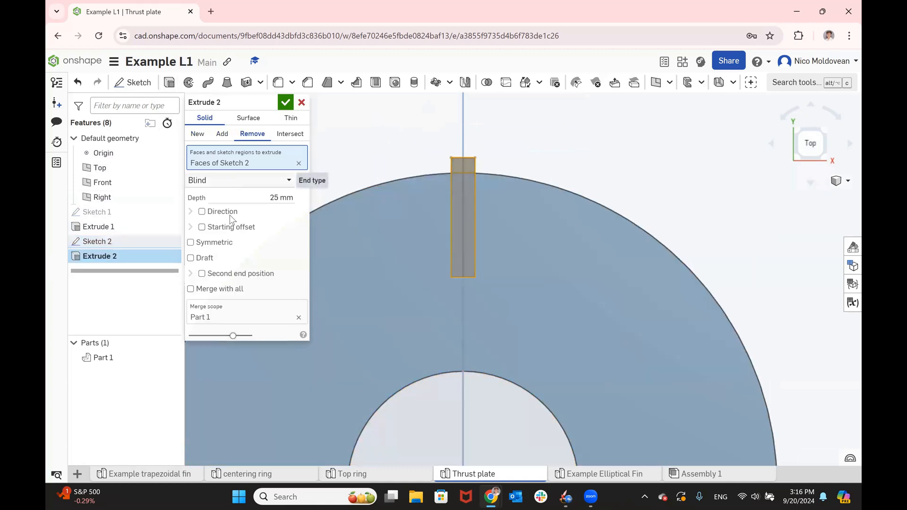
left_click(238, 180)
left_click(213, 269)
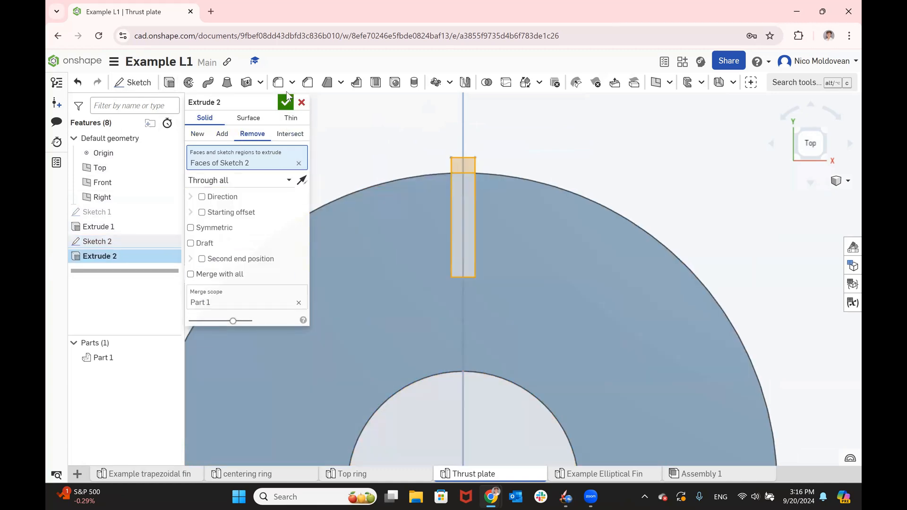
left_click(285, 102)
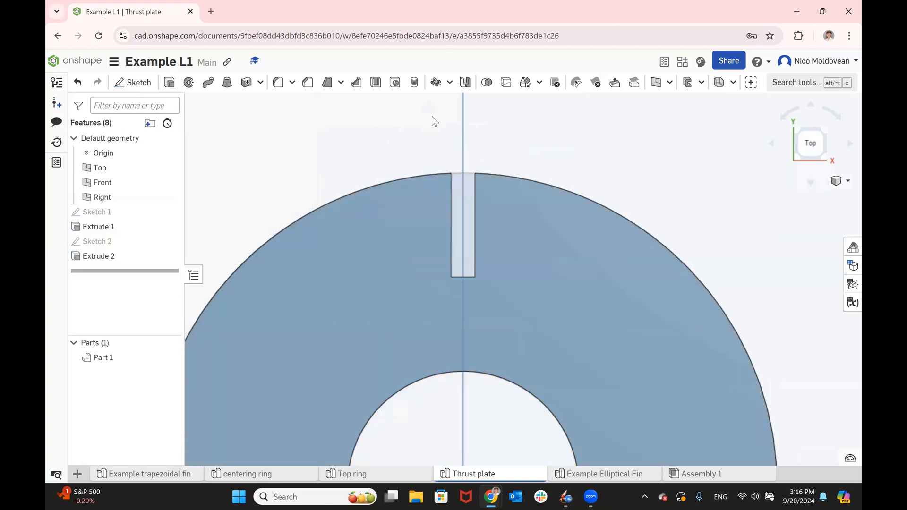
- Circular-pattern the slot cut as a feature around the inner hole's edge, with 4 equally spaced instances over 360°
left_click(437, 83)
left_click(219, 118)
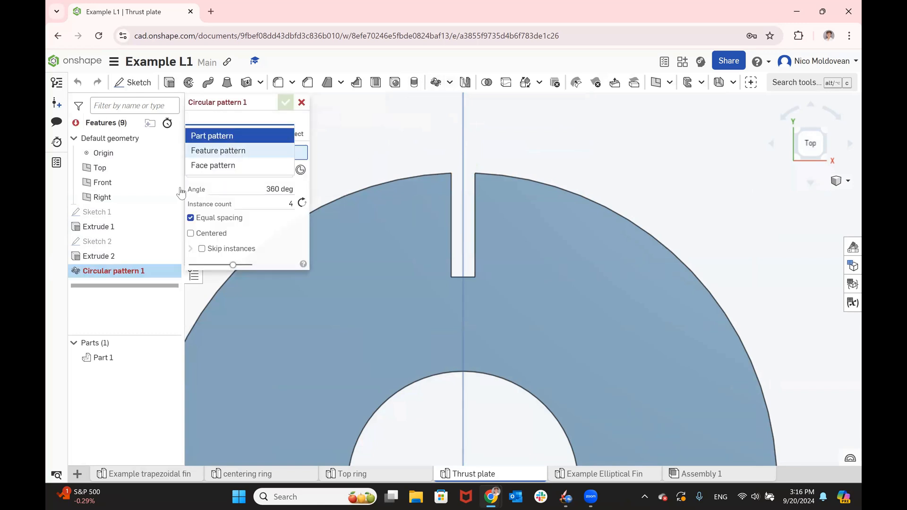
left_click(218, 150)
left_click(99, 256)
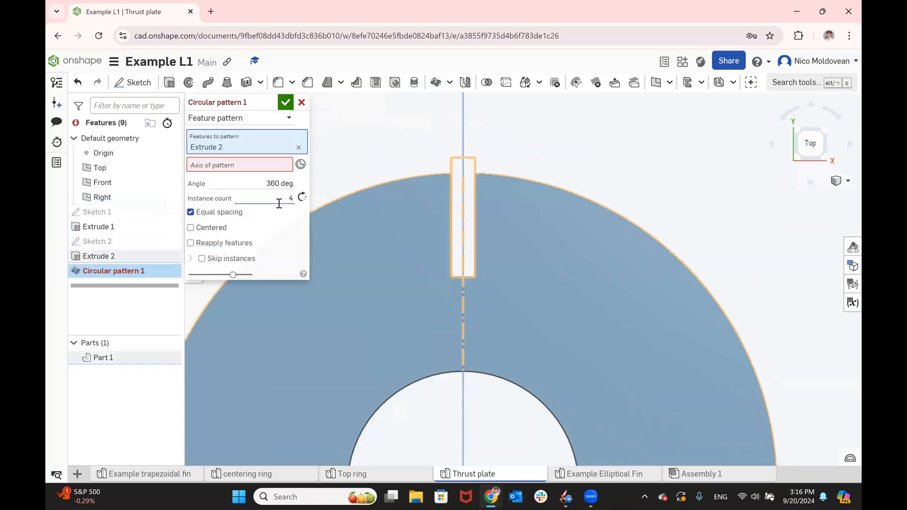
left_click(398, 392)
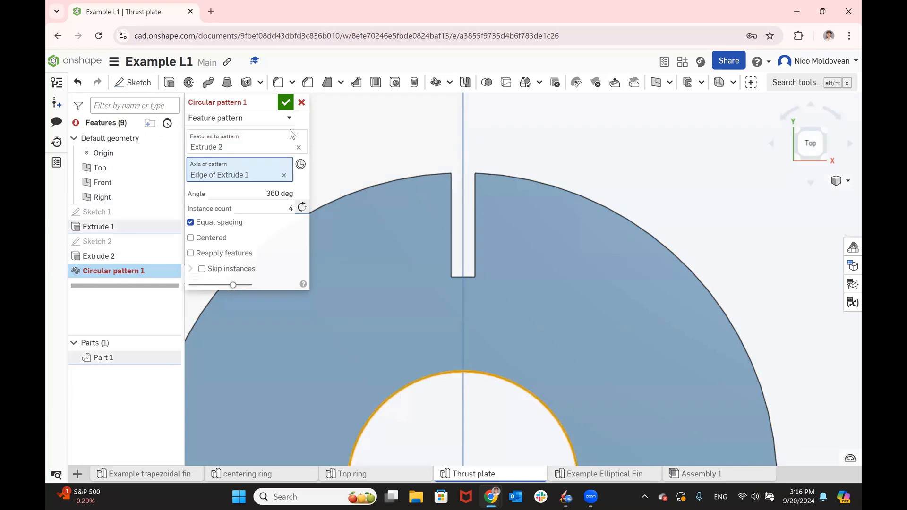
left_click(285, 102)
scroll(565, 203, "down", 5)
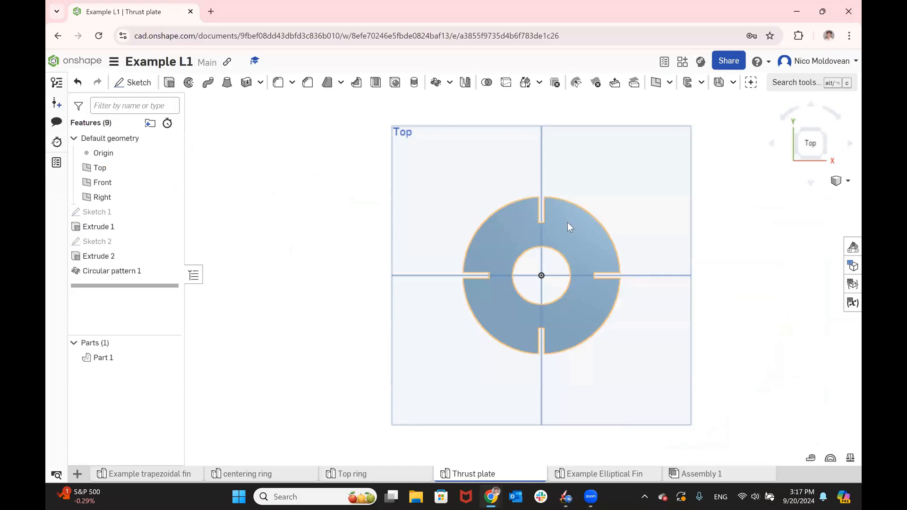
- Sketch on the thrust plate's top face two construction lines from the centre: vertical to the inner circle, and diagonal about 28.9 mm long
left_click(578, 256)
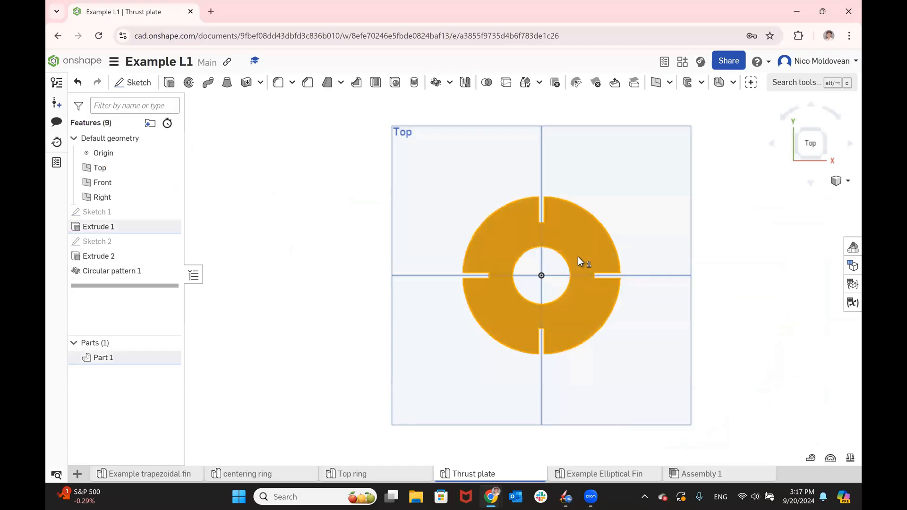
left_click(133, 82)
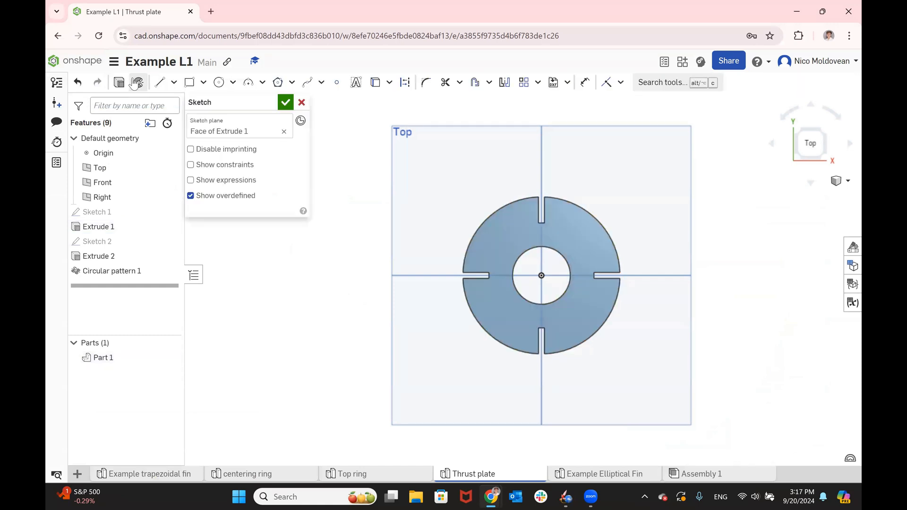
left_click(164, 83)
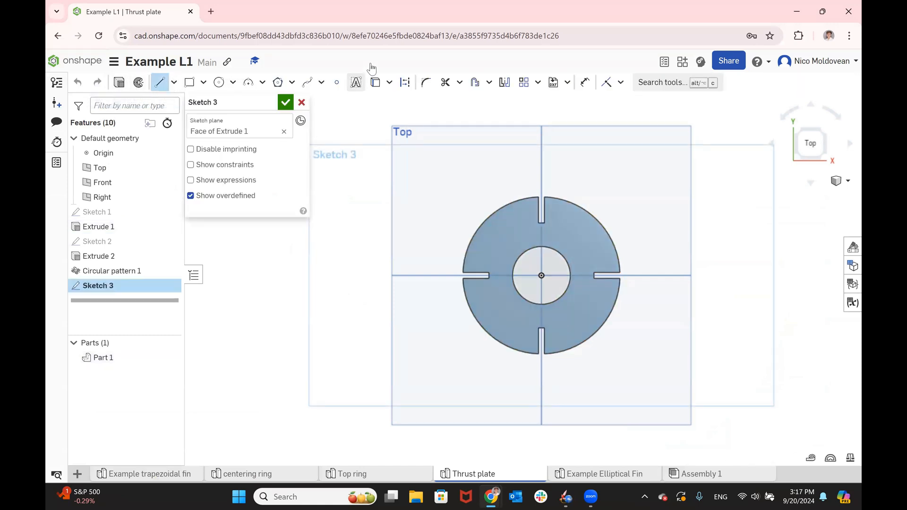
left_click(405, 82)
scroll(578, 229, "up", 3)
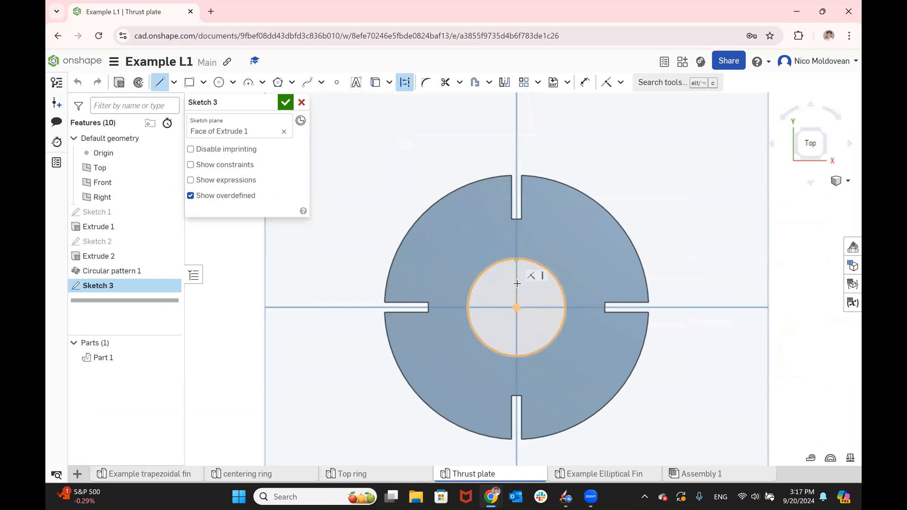
left_click(517, 308)
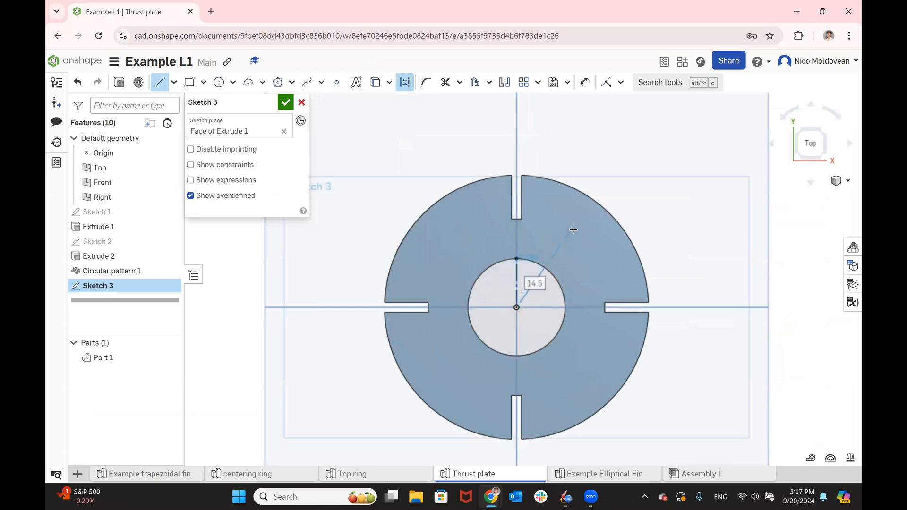
left_click(585, 239)
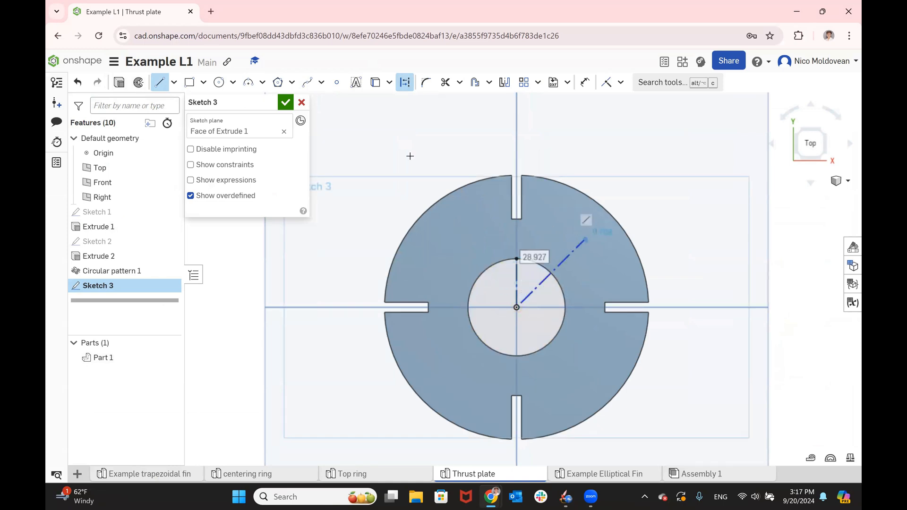
- Draw a circle about 5.07 mm in diameter centred on the outer end of the diagonal construction line
left_click(219, 82)
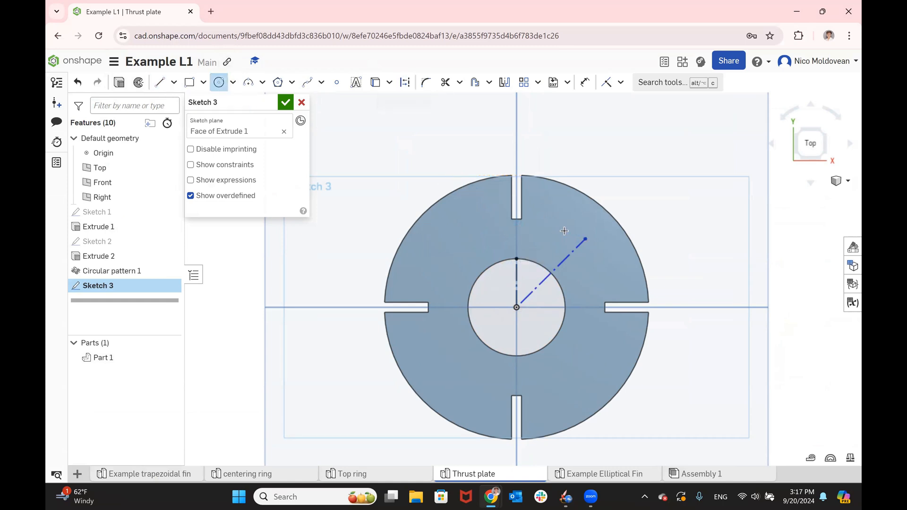
left_click(586, 239)
left_click(592, 246)
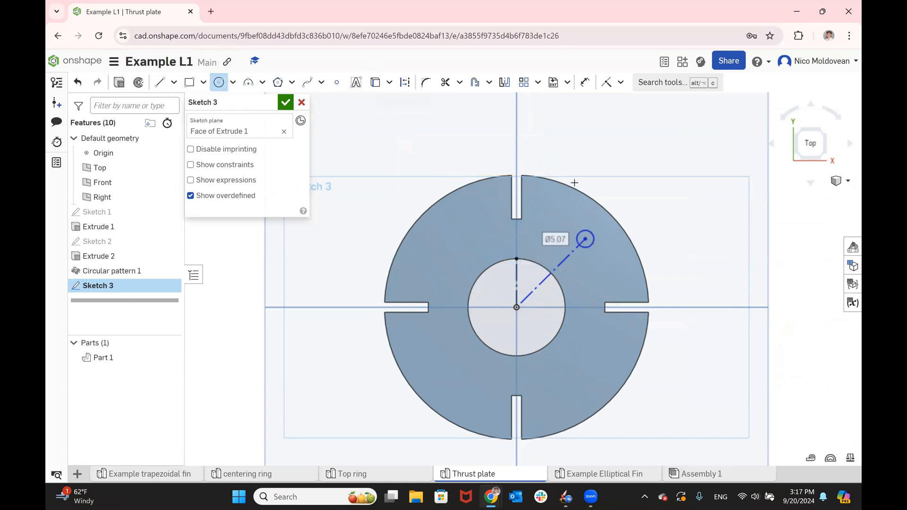
- Dimension the diagonal construction line's length to 28.25 mm
key("d")
left_click(567, 257)
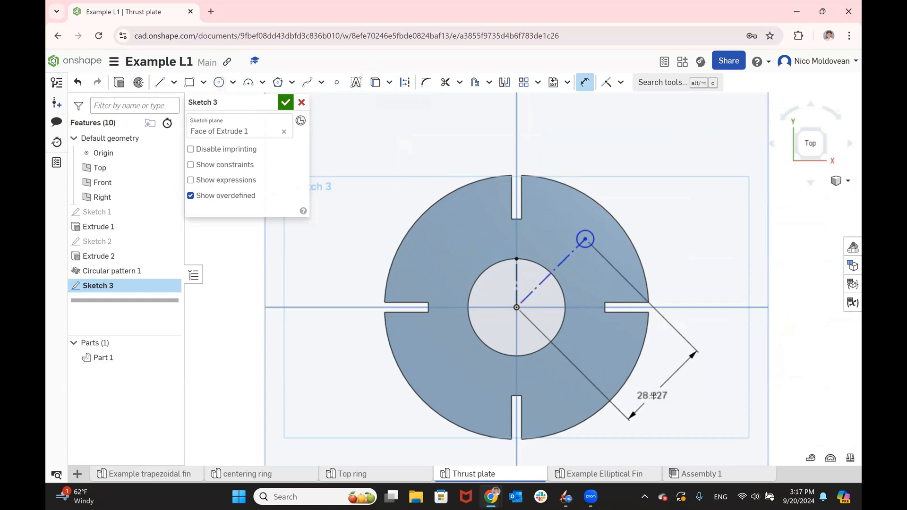
left_click(654, 396)
key("BackSpace")
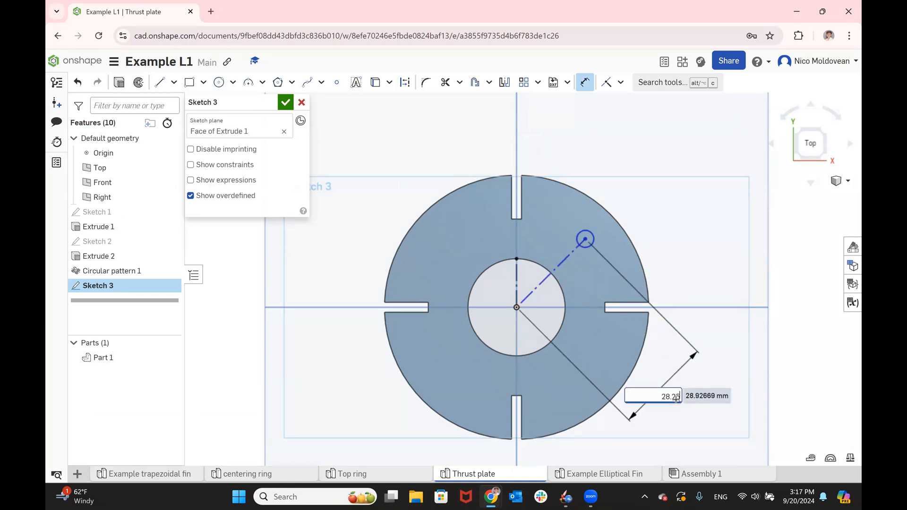
key("Return")
- Dimension the small circle's diameter to 2 mm
left_click(589, 236)
left_click(655, 198)
type("2")
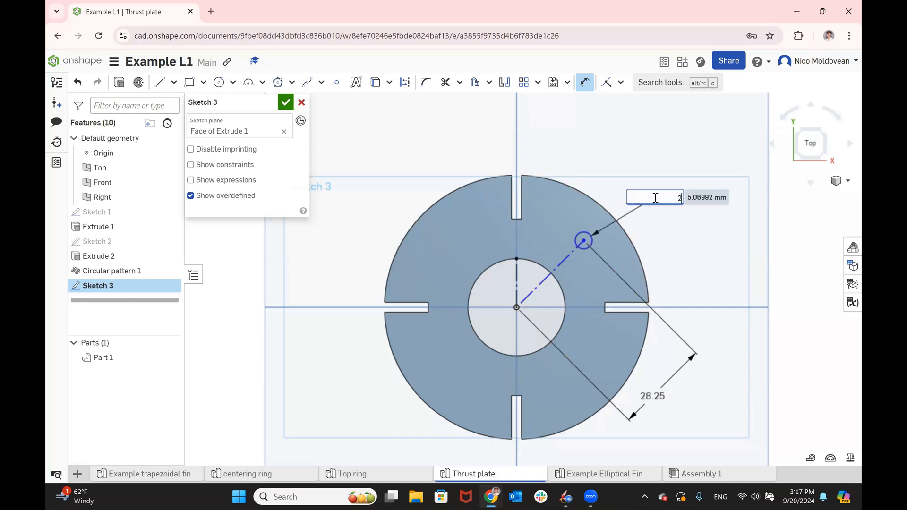
key("Return")
- Dimension the angle between the vertical and diagonal construction lines to 45° and finish the hole sketch
scroll(579, 244, "up", 5)
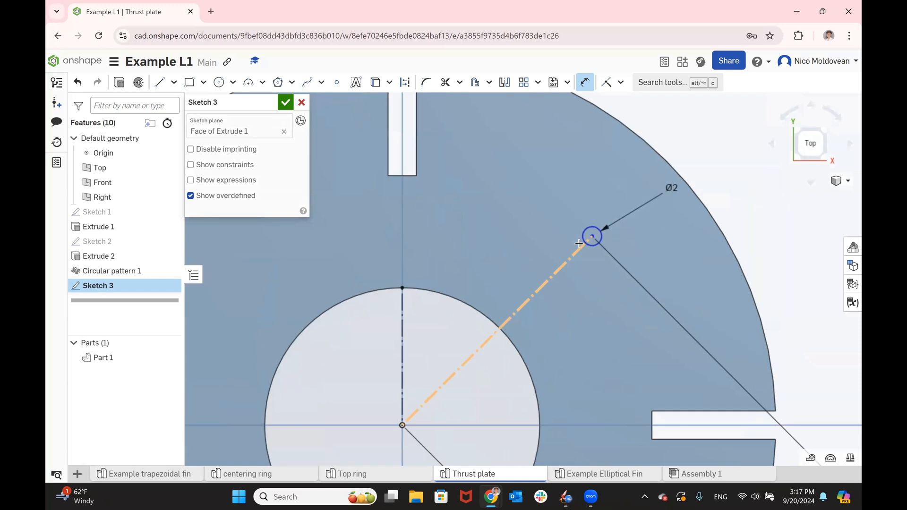
scroll(580, 244, "down", 3)
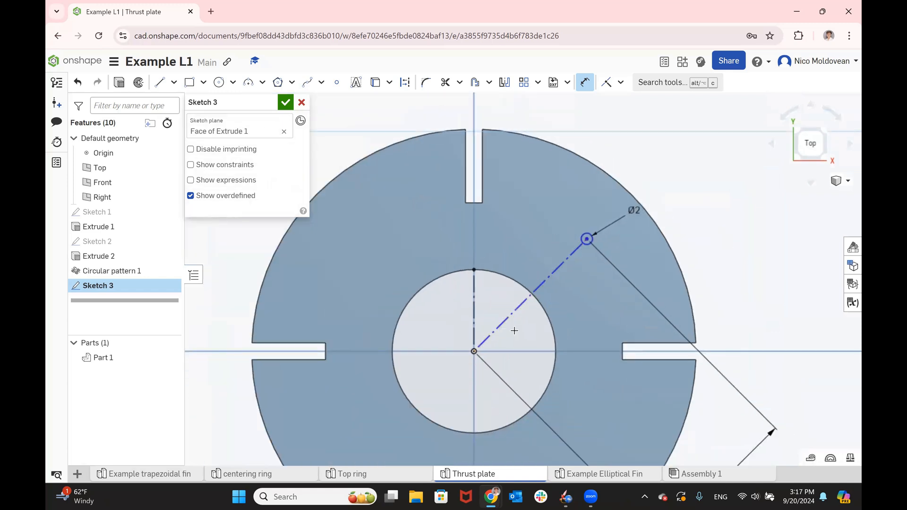
left_click(510, 314)
left_click(474, 303)
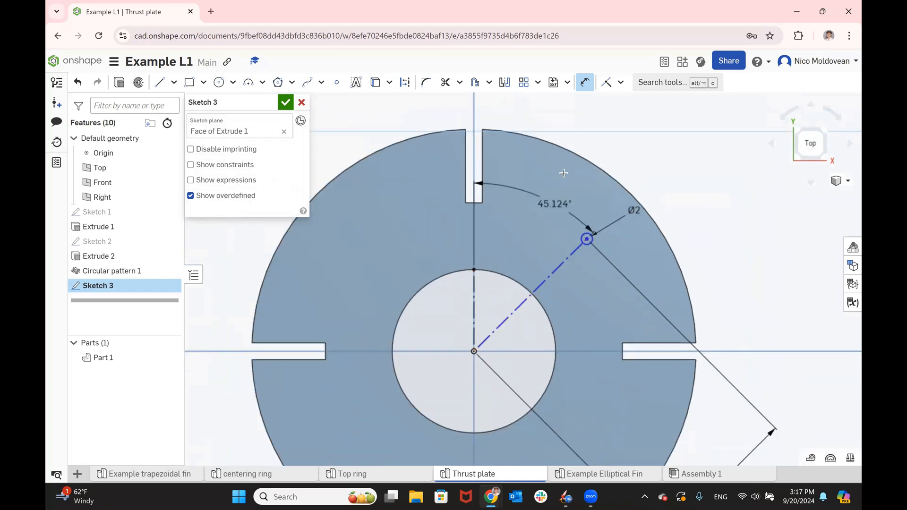
scroll(583, 142, "down", 1)
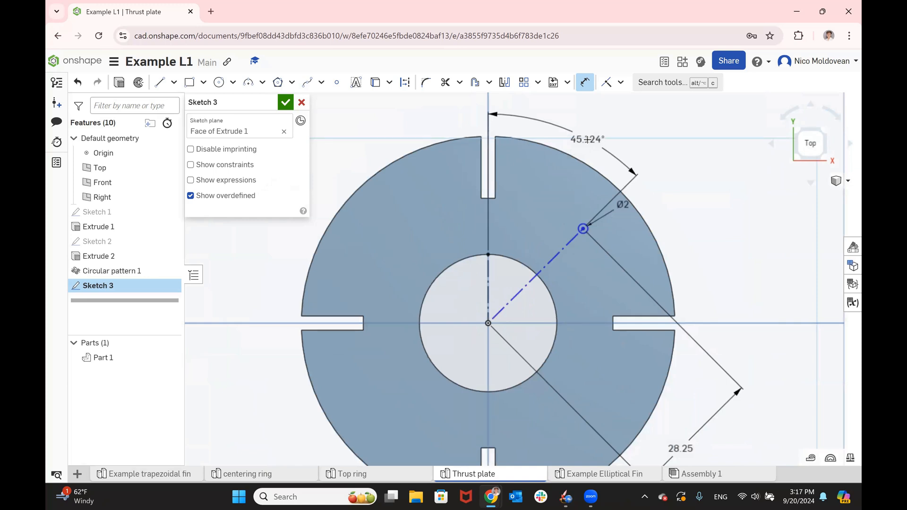
left_click(587, 140)
type("45")
key("Return")
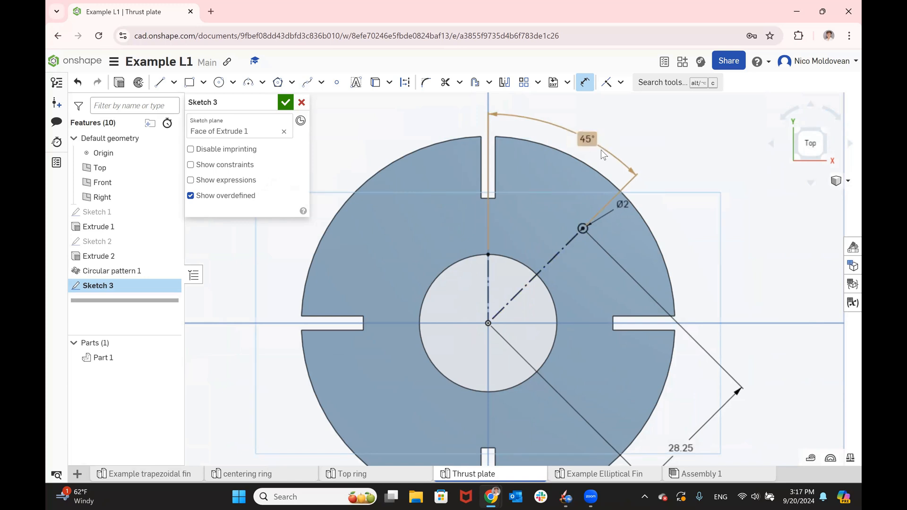
scroll(554, 222, "down", 1)
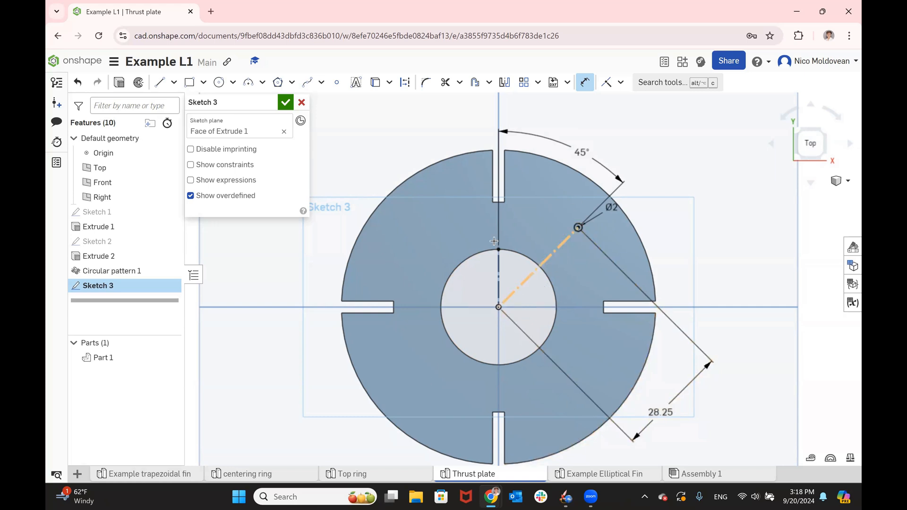
left_click(282, 102)
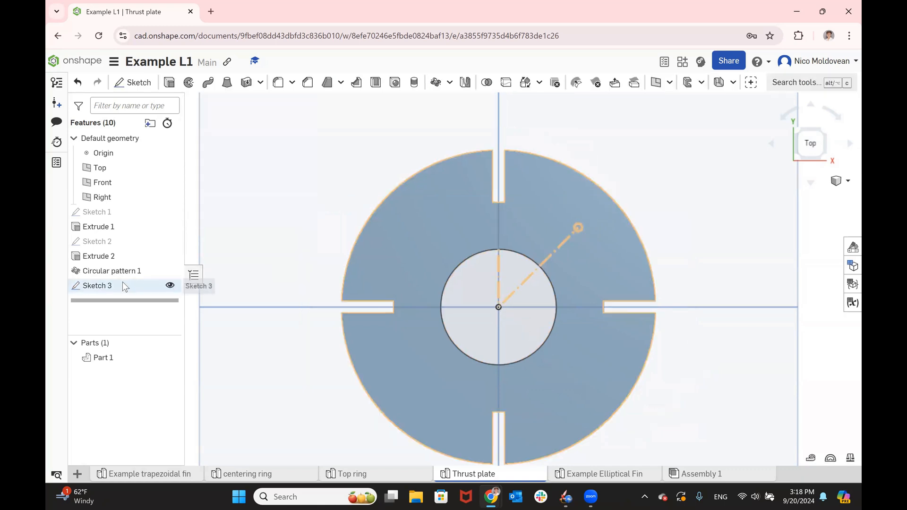
- Cut the small circle through the thrust plate with a Through all Remove extrude
left_click(170, 84)
left_click(253, 135)
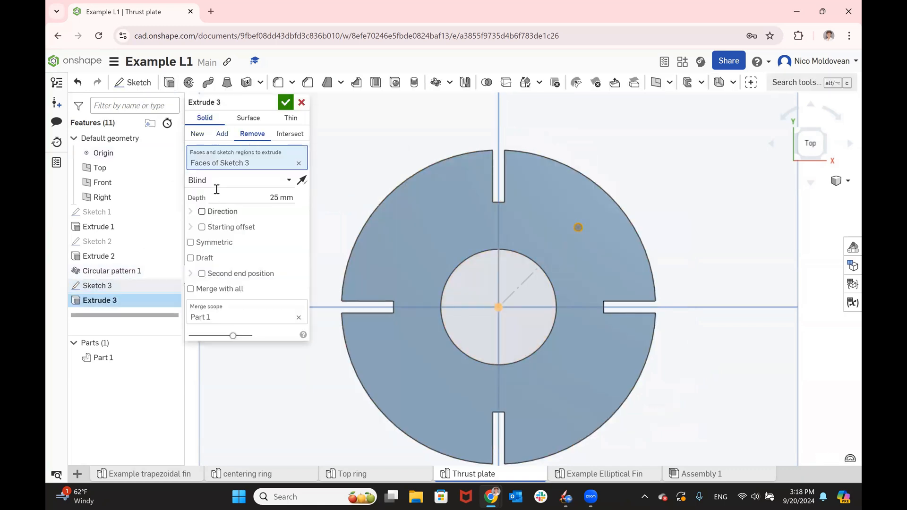
left_click(220, 180)
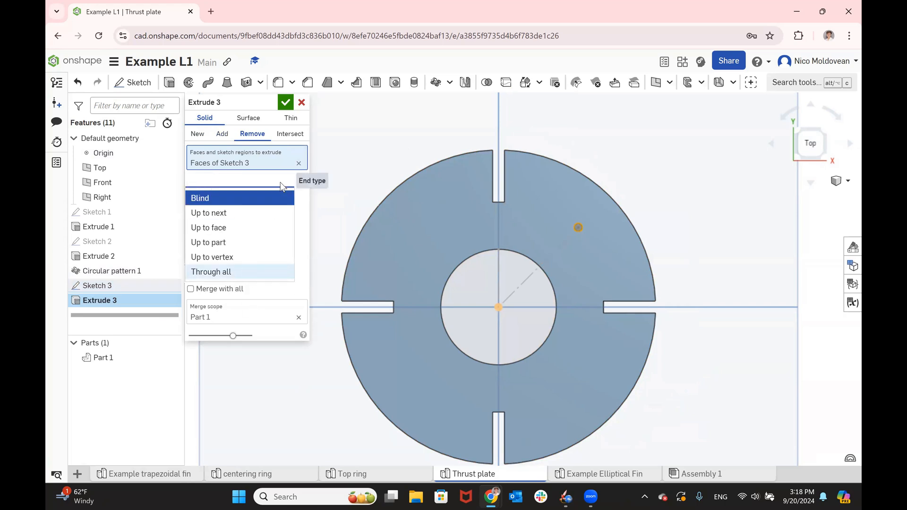
left_click(211, 272)
left_click(285, 102)
- Circular-pattern the small hole's extrude as a feature around the inner hole's edge, with 2 equally spaced instances over 360°
left_click(102, 300)
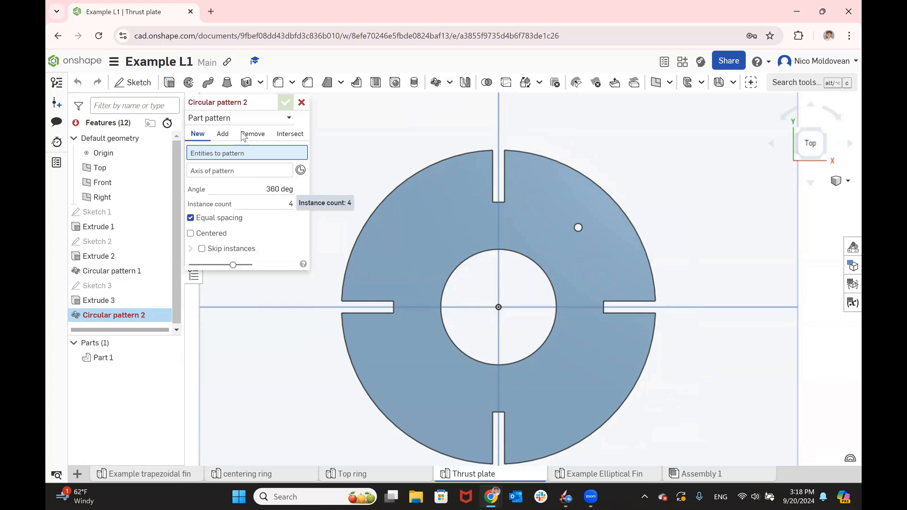
left_click(238, 119)
left_click(232, 150)
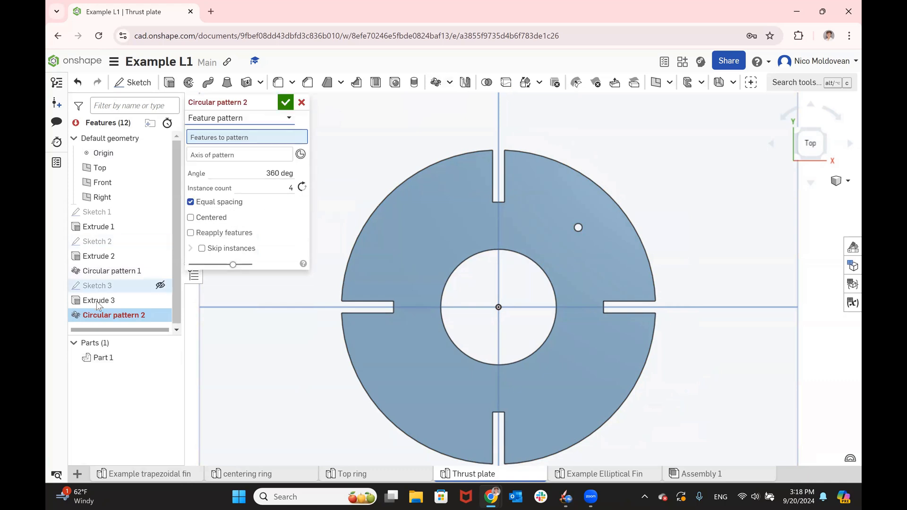
left_click(142, 300)
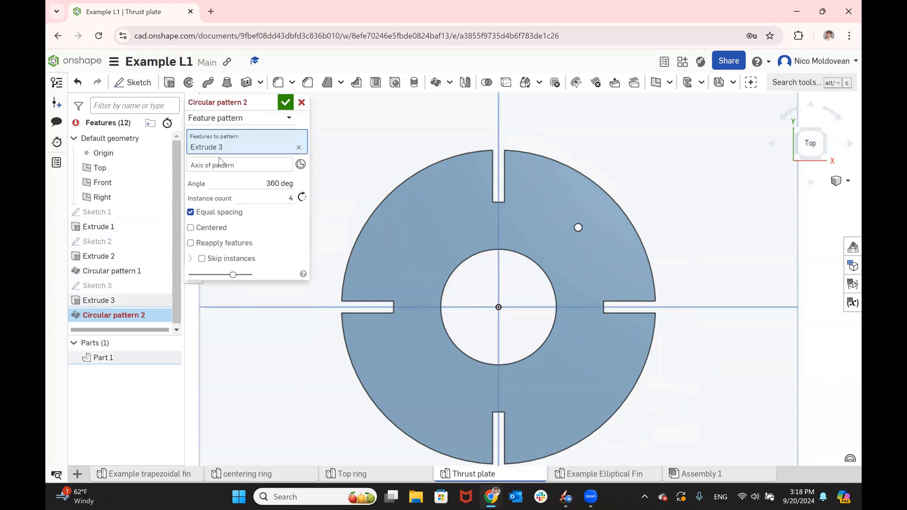
left_click(470, 260)
left_click(288, 210)
type("2")
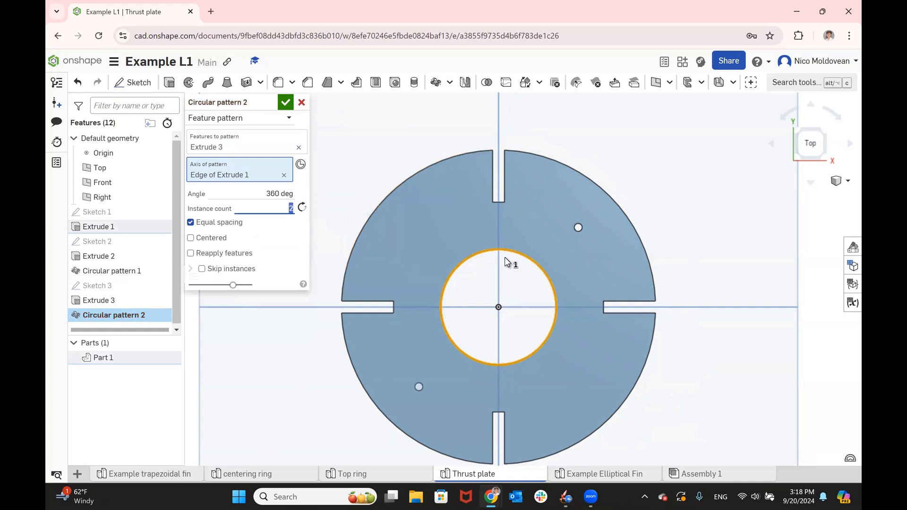
left_click(284, 102)
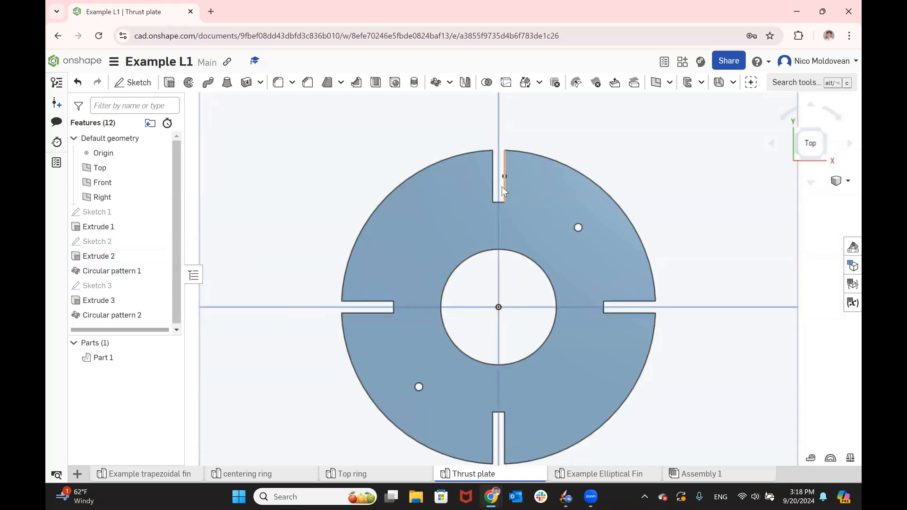
- Edit the slot's circular pattern to use 3 instances
double_click(105, 272)
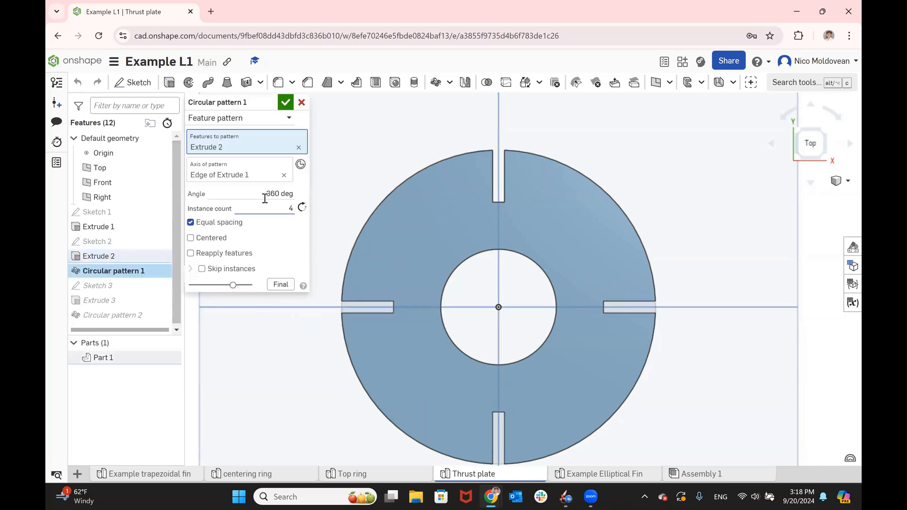
left_click(243, 206)
type("3")
left_click(284, 105)
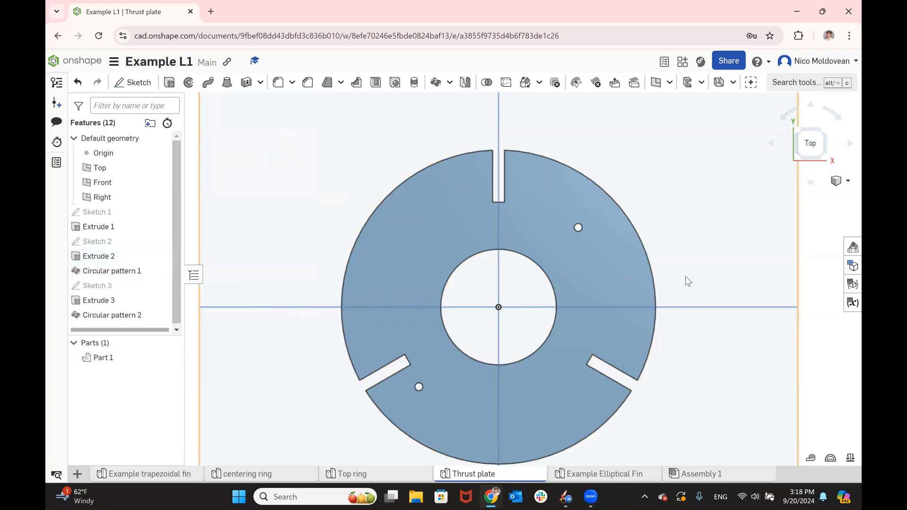
- Edit the retention hole sketch, setting the angle between its construction lines to 30°, and finish the sketch
scroll(114, 304, "down", 1)
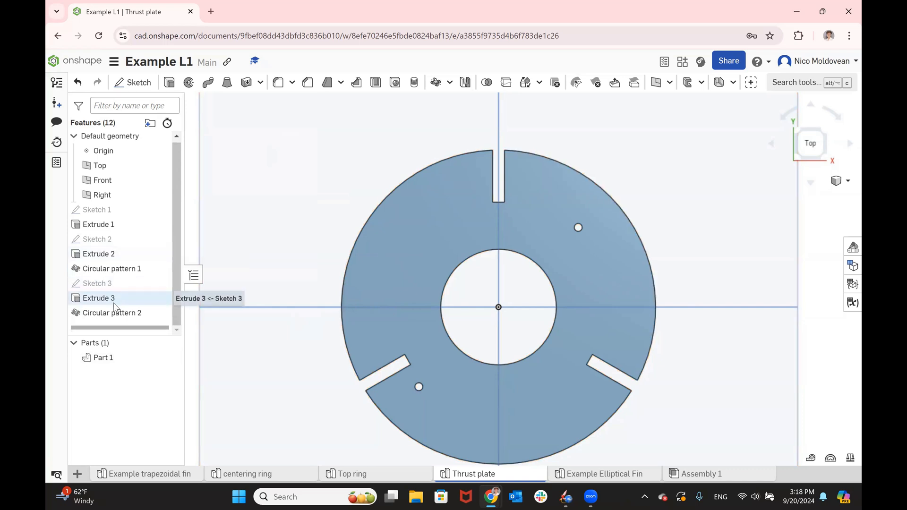
left_click(118, 286)
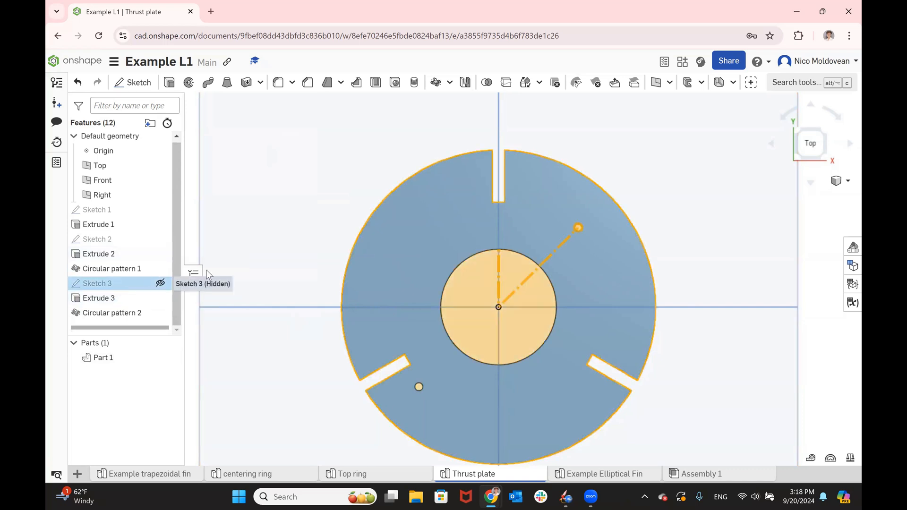
double_click(591, 152)
type("30")
key("Return")
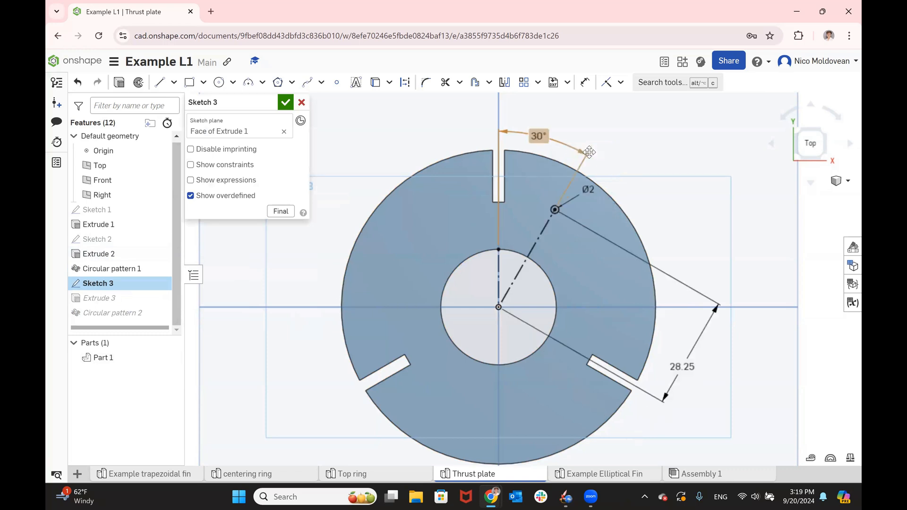
left_click(285, 102)
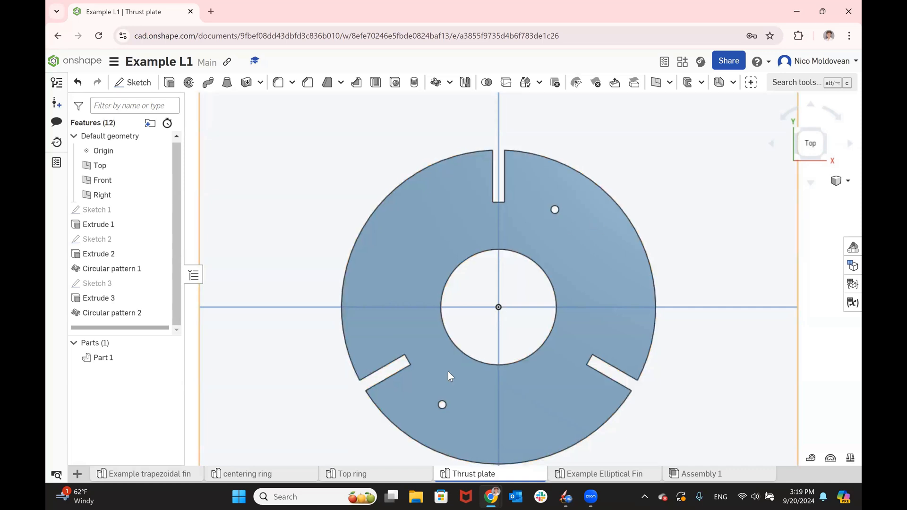
- Measure the centre distance between the two motor retention holes, then clear the selection
left_click(557, 208)
left_click(444, 406)
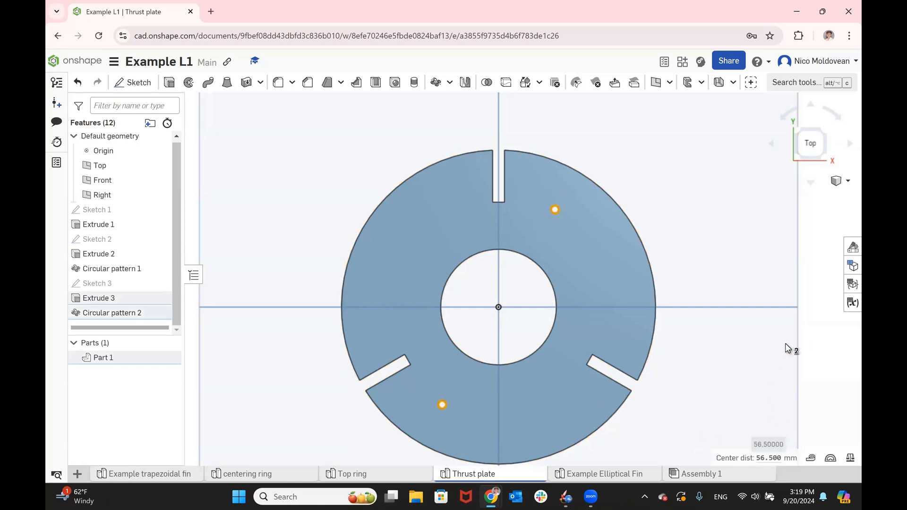
left_click(809, 318)
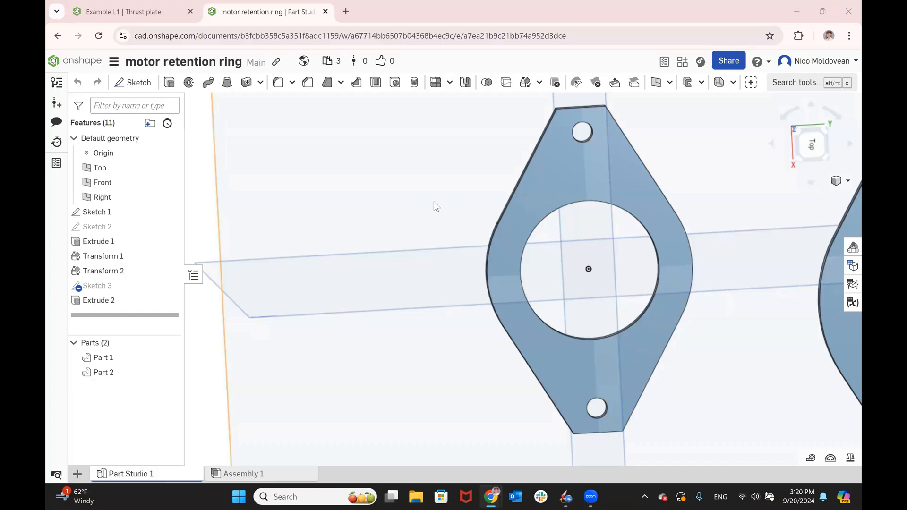
- Measure the diameter of the motor retention ring's large centre hole, then clear the selection
left_click(553, 186)
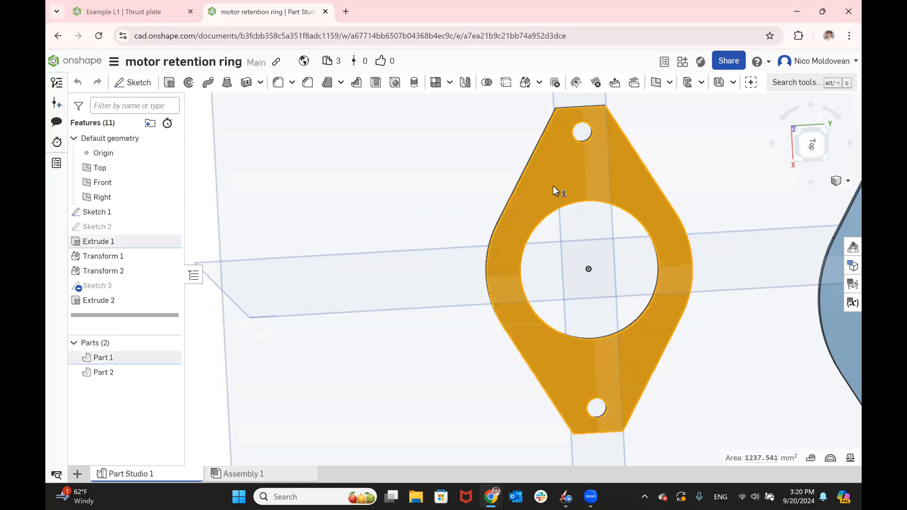
left_click(553, 186)
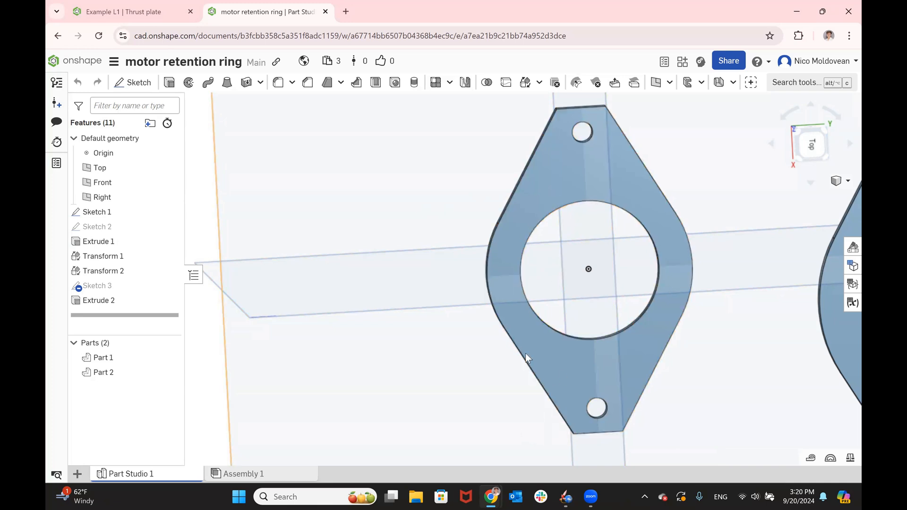
left_click(571, 202)
mouse_move(755, 457)
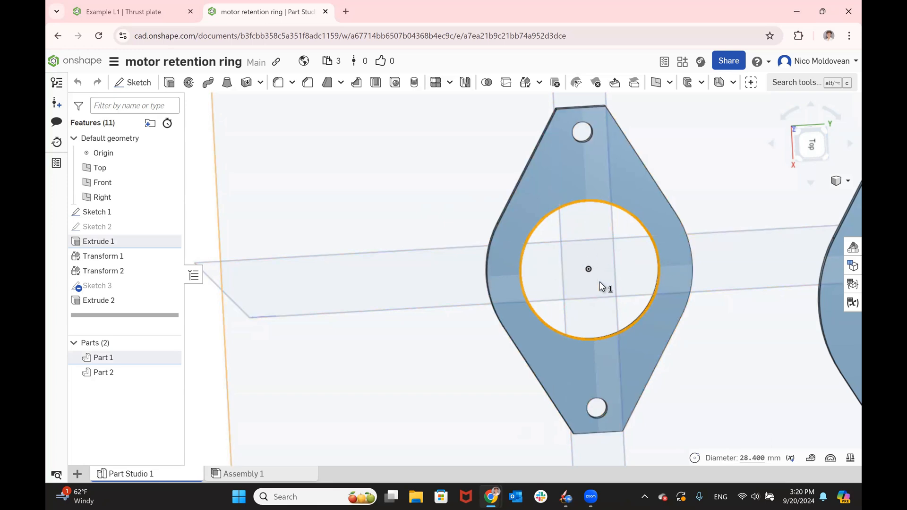
left_click(695, 316)
scroll(695, 316, "down", 3)
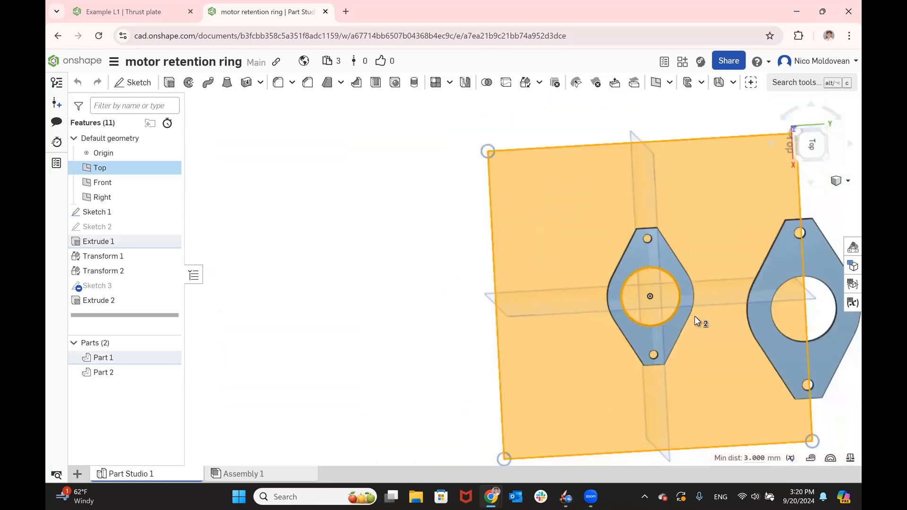
left_click(572, 138)
scroll(630, 232, "up", 3)
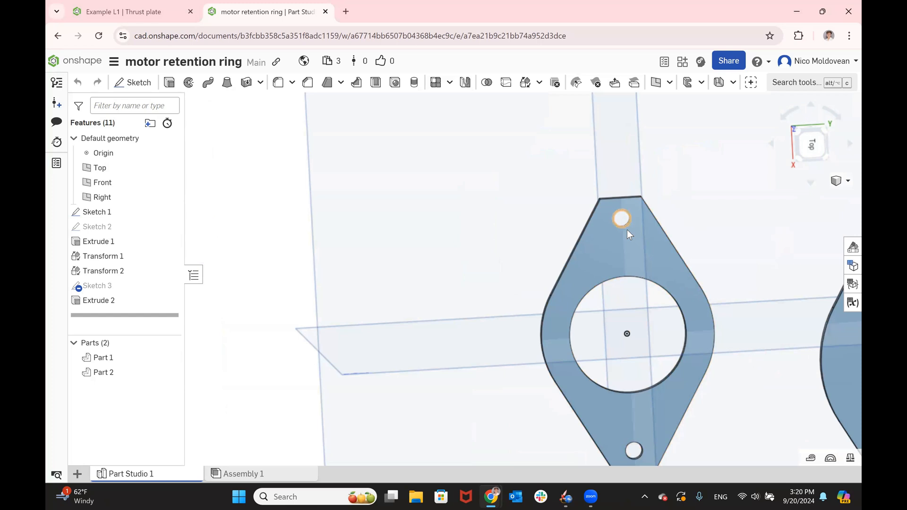
- Measure the centre distance between the retention ring's two small screw holes, then deselect them
left_click(628, 230)
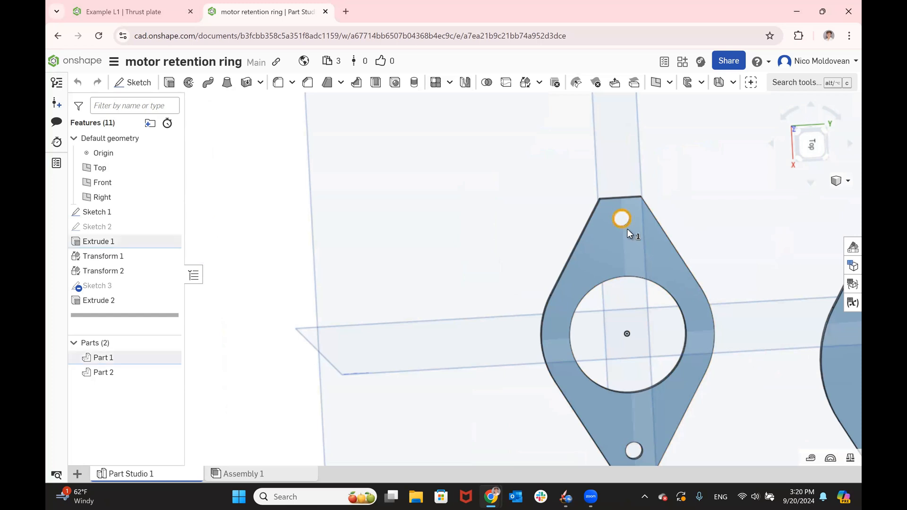
left_click(639, 451)
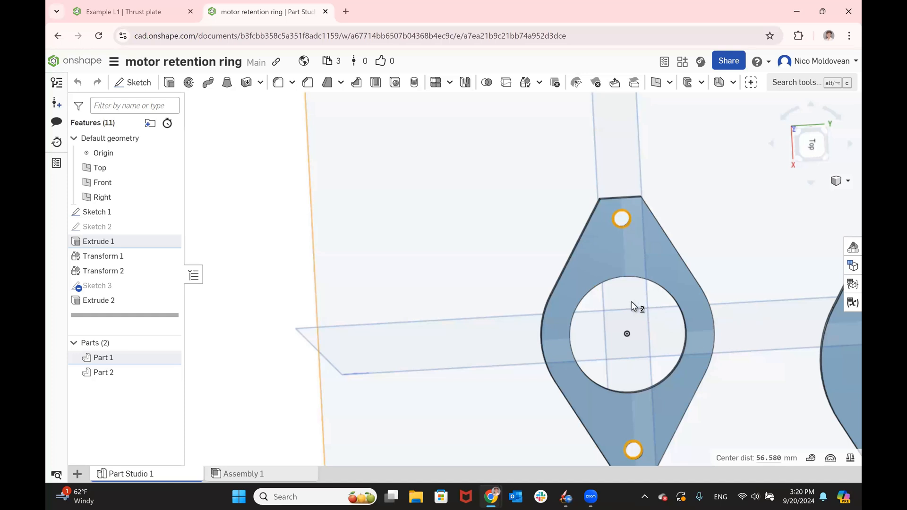
scroll(632, 302, "down", 1)
left_click(301, 206)
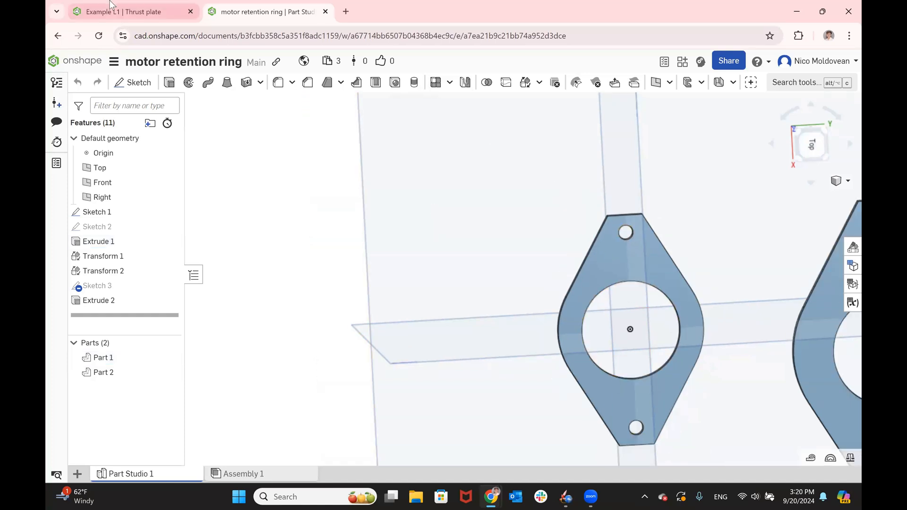
- Return to the Example L1 thrust plate and undo the retention hole angle edit and the three-instance slot pattern edit
left_click(133, 11)
scroll(483, 226, "down", 2)
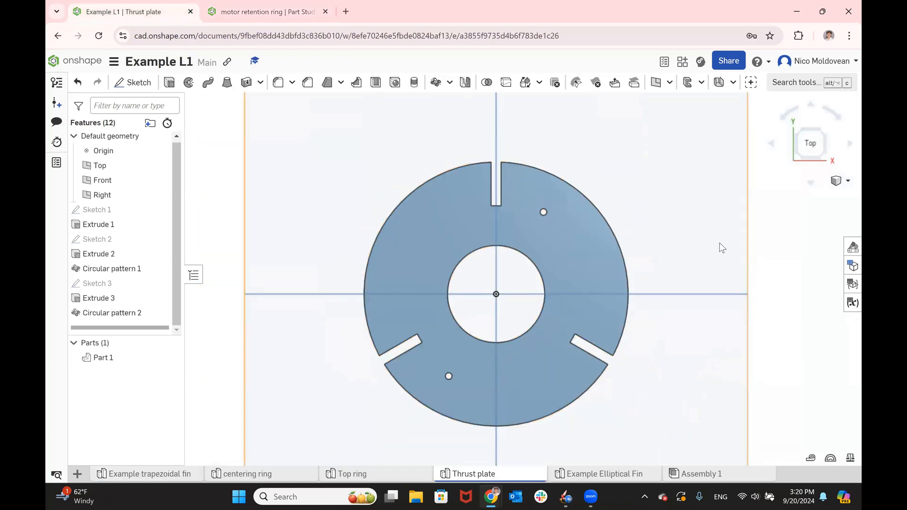
key("ctrl+z")
key("ctrl+z")
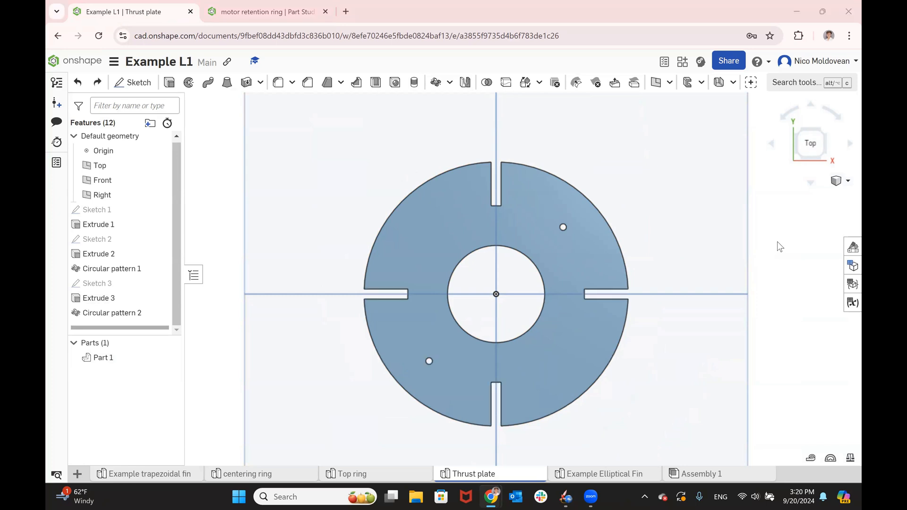
key("alt+Tab")
key("alt+Tab")
key("Right")
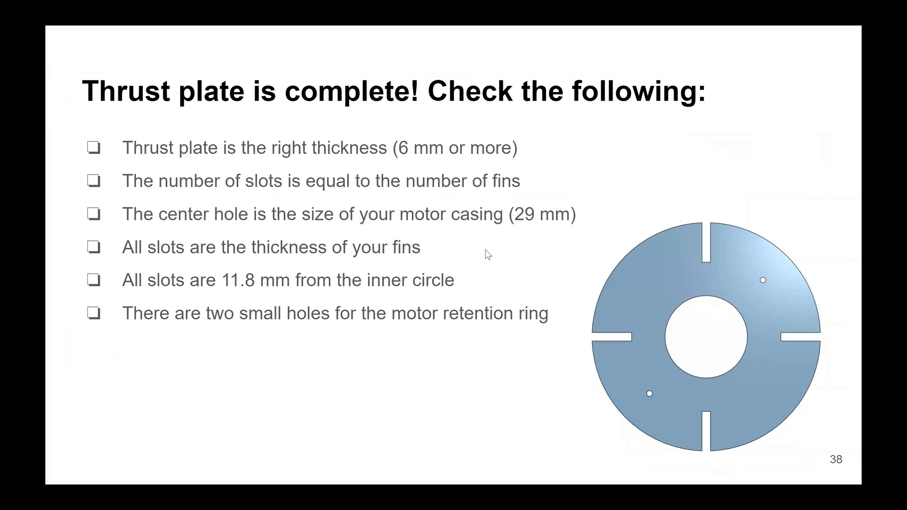
key("alt+Tab")
key("alt+Tab")
key("Right")
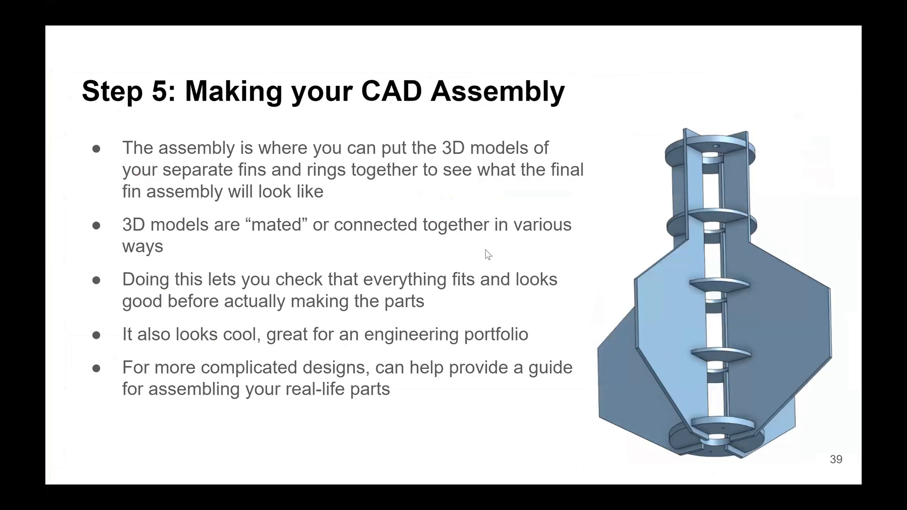
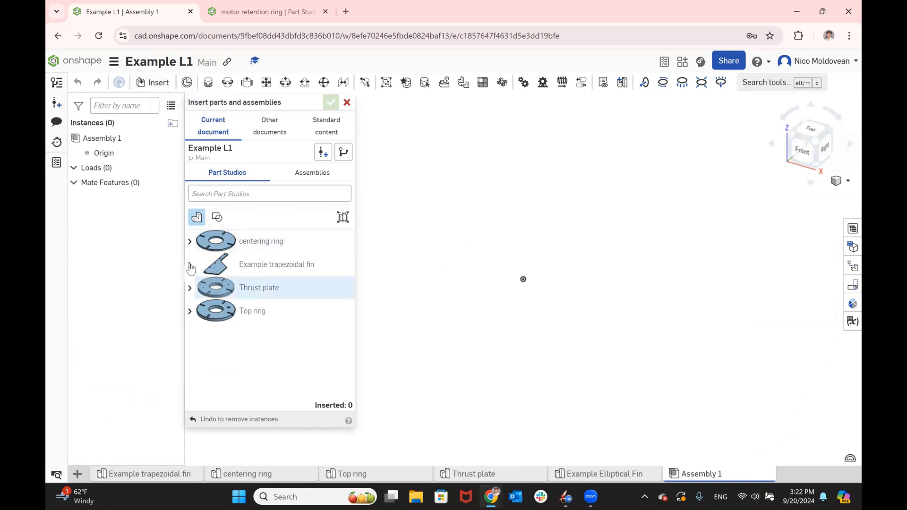
- Insert one example trapezoidal fin and two centering rings into the assembly at separate locations
left_click(298, 268)
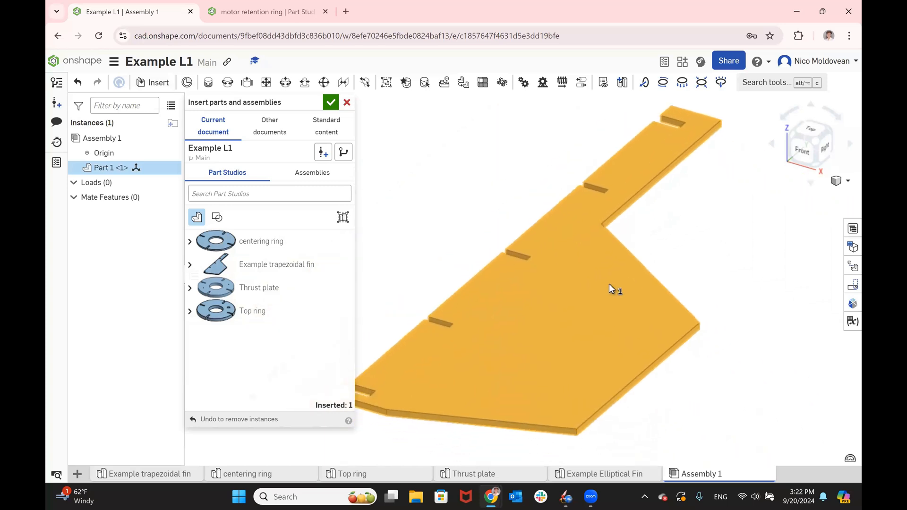
left_click(609, 284)
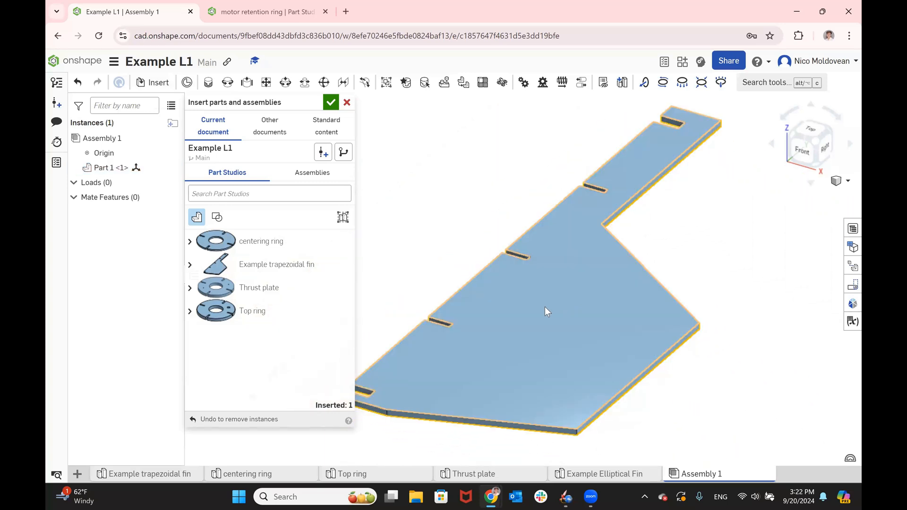
left_click(227, 248)
left_click(425, 159)
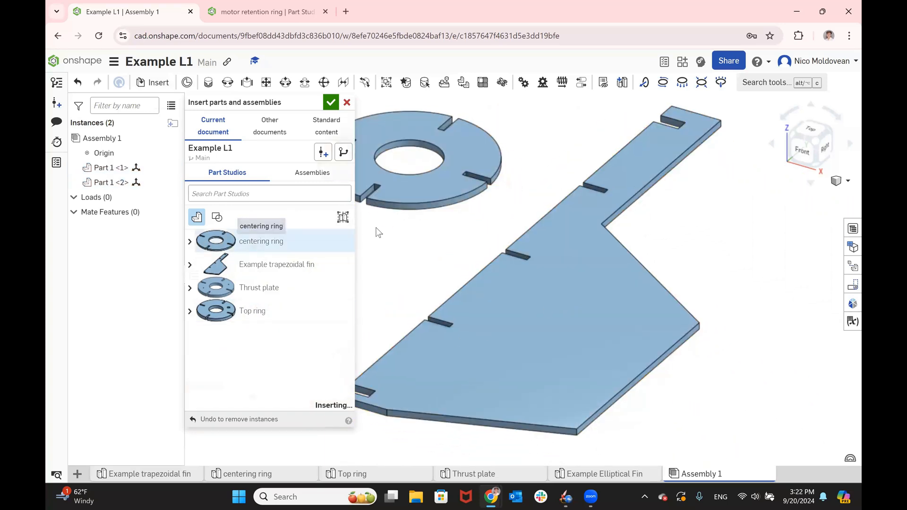
left_click(358, 238)
scroll(457, 222, "down", 3)
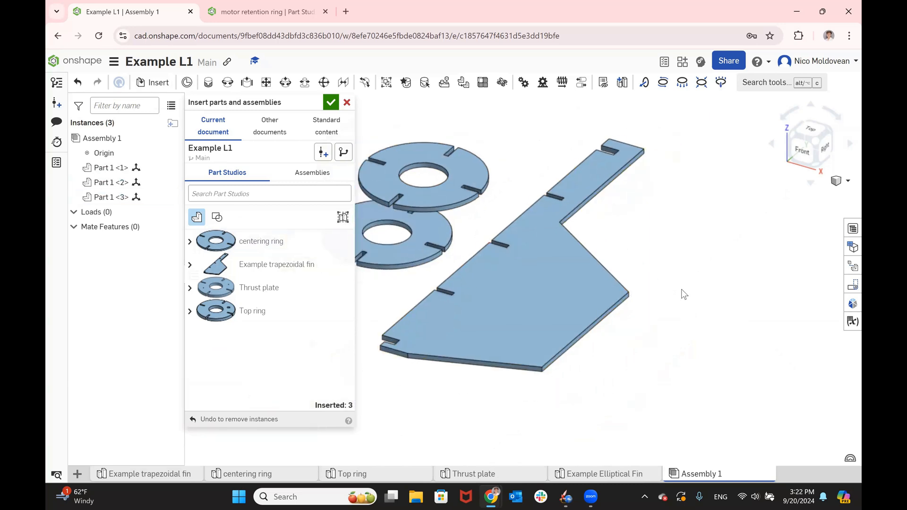
- Insert a second trapezoidal fin beside the existing parts
scroll(681, 289, "down", 2)
left_click(278, 277)
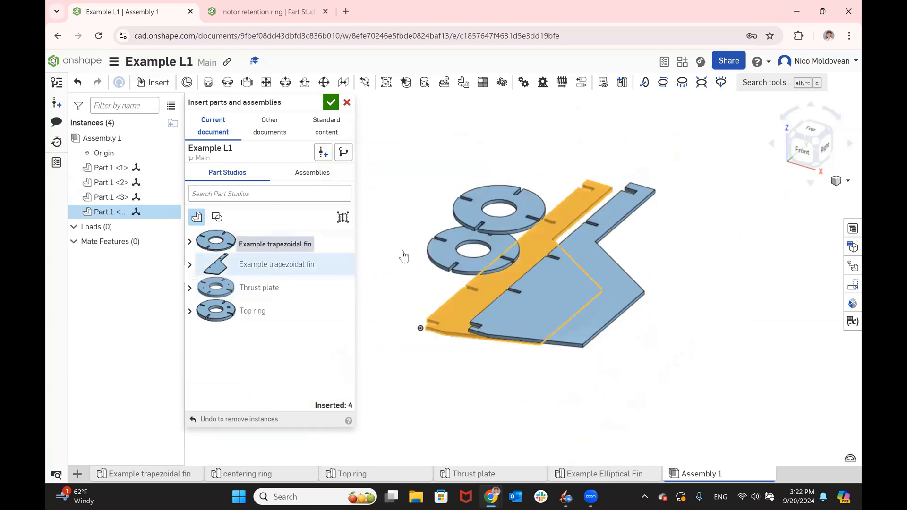
left_click(444, 187)
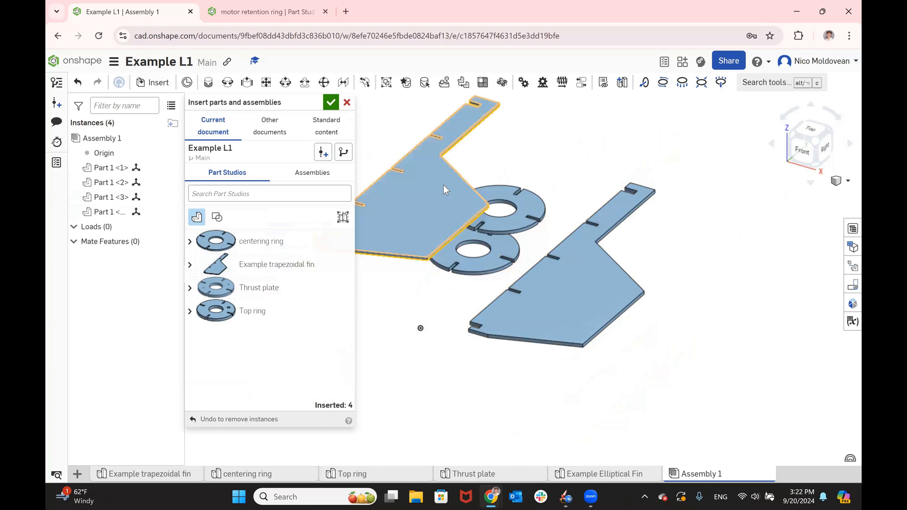
- Place a third centering ring in the assembly, finish inserting parts, and delete the extra trapezoidal fin
left_click(242, 242)
left_click(344, 257)
left_click(331, 102)
left_click(410, 193)
key("Delete")
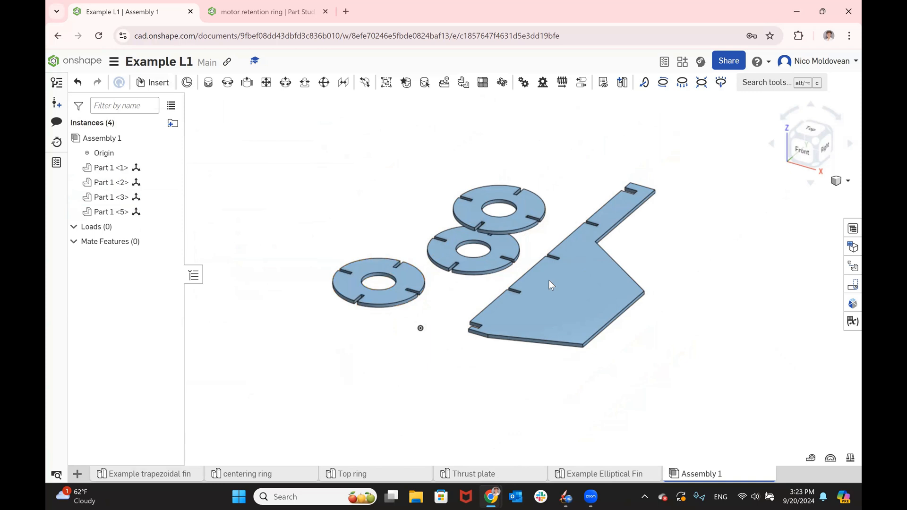
- Examine the inner end face of a slot on the trapezoidal fin, then clear the selection
scroll(545, 307, "up", 2)
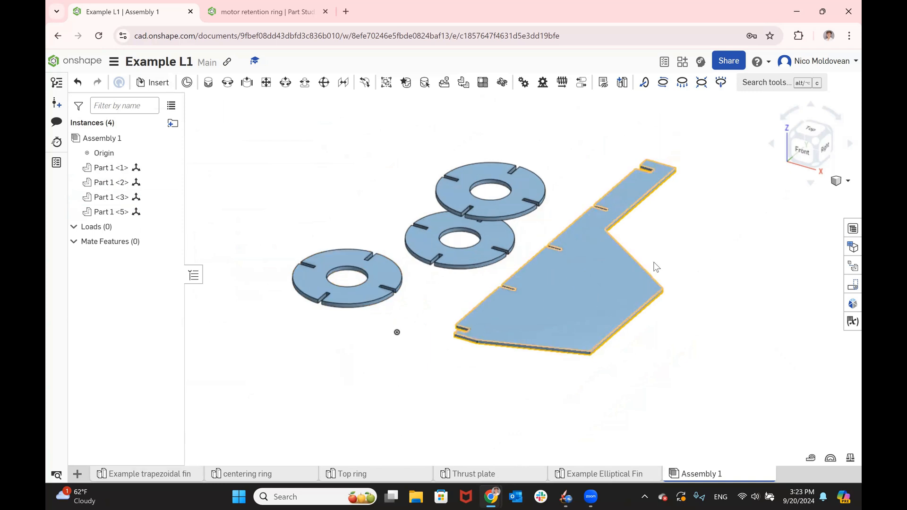
right_click_drag(667, 239, 715, 251)
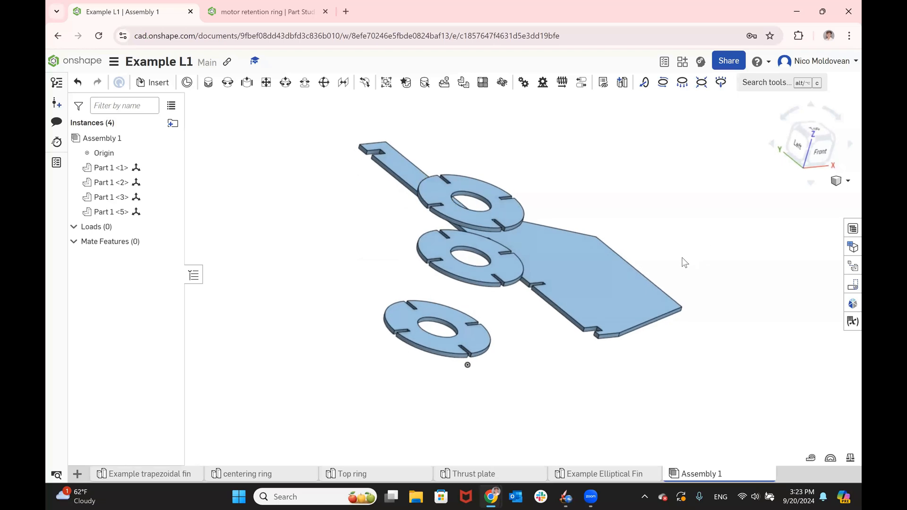
scroll(543, 303, "up", 7)
right_click_drag(573, 322, 588, 202)
left_click(587, 201)
scroll(586, 202, "down", 8)
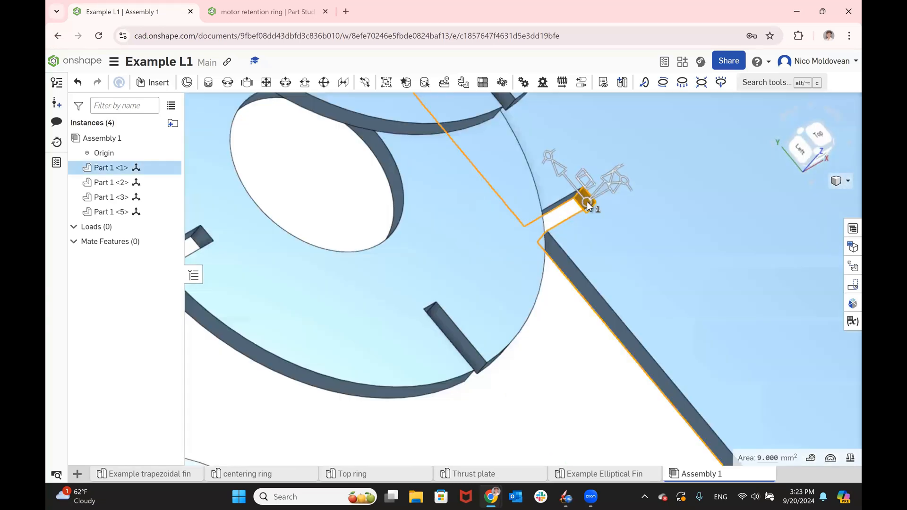
scroll(580, 224, "up", 5)
right_click_drag(582, 242, 492, 214)
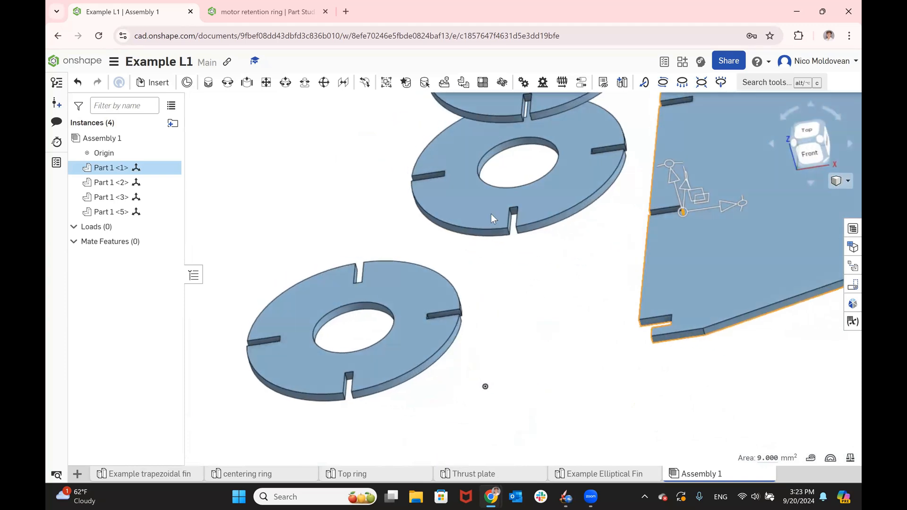
key("Escape")
- Examine the matching inner end face of a centering ring's slot, then clear the selection
scroll(491, 213, "up", 1)
scroll(537, 228, "up", 5)
right_click_drag(584, 220, 604, 217)
left_click(604, 216)
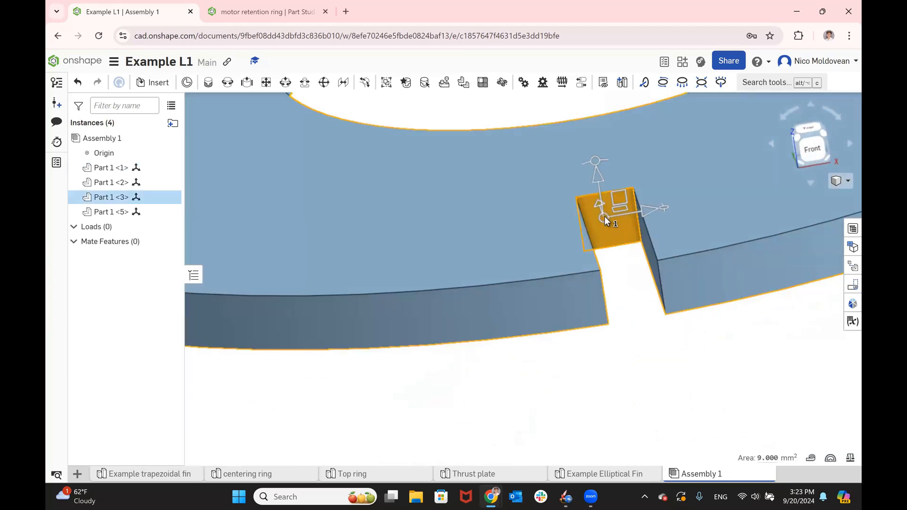
scroll(604, 218, "down", 8)
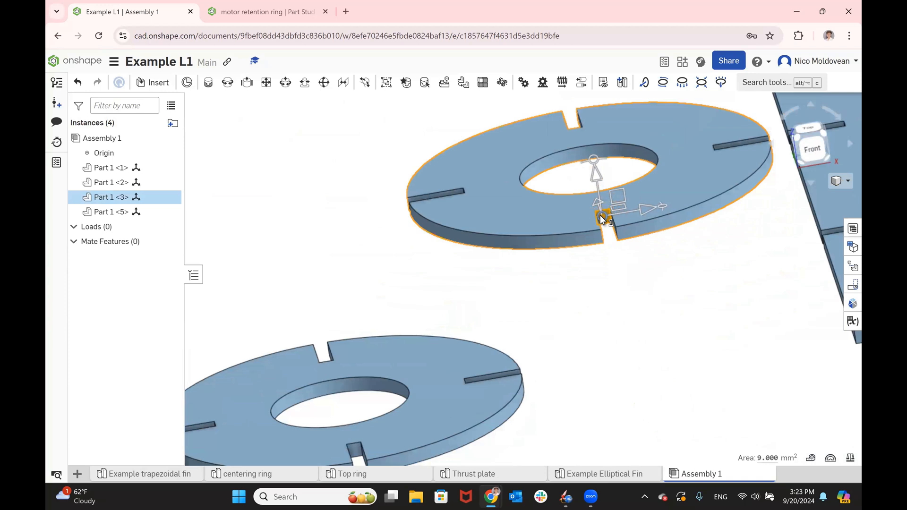
left_click(620, 293)
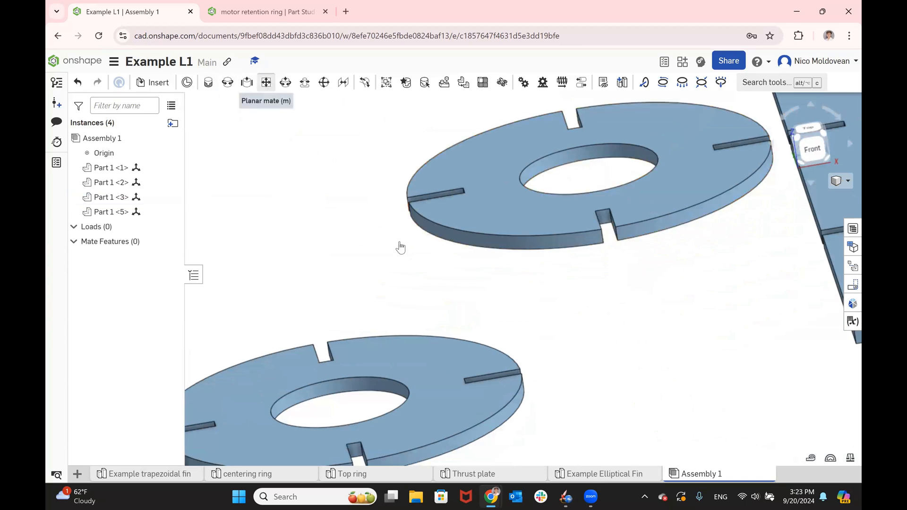
- Begin a planar mate with the inner end face of the fin's slot as the first mate connector
key("m")
scroll(401, 247, "down", 3)
scroll(641, 241, "up", 6)
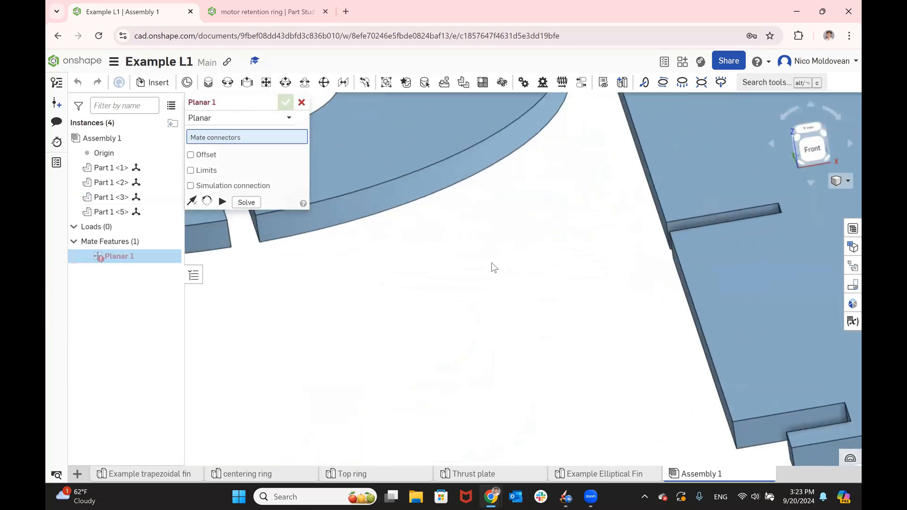
scroll(633, 240, "down", 3)
scroll(633, 238, "up", 5)
right_click_drag(638, 235, 664, 259)
left_click(663, 254)
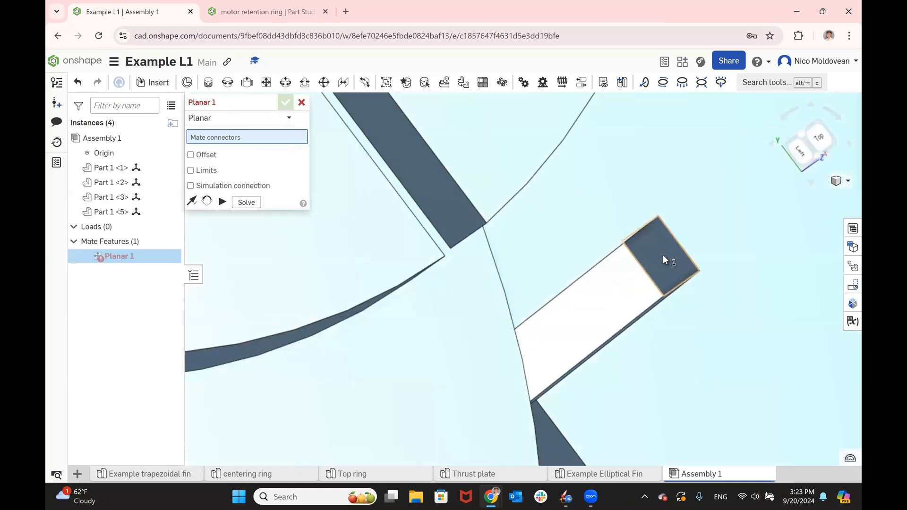
- Mate the fin slot to the inner end face of a centering ring's slot and accept the planar mate
scroll(654, 247, "down", 5)
right_click_drag(640, 238, 601, 175)
scroll(512, 231, "up", 10)
right_click_drag(563, 230, 557, 231)
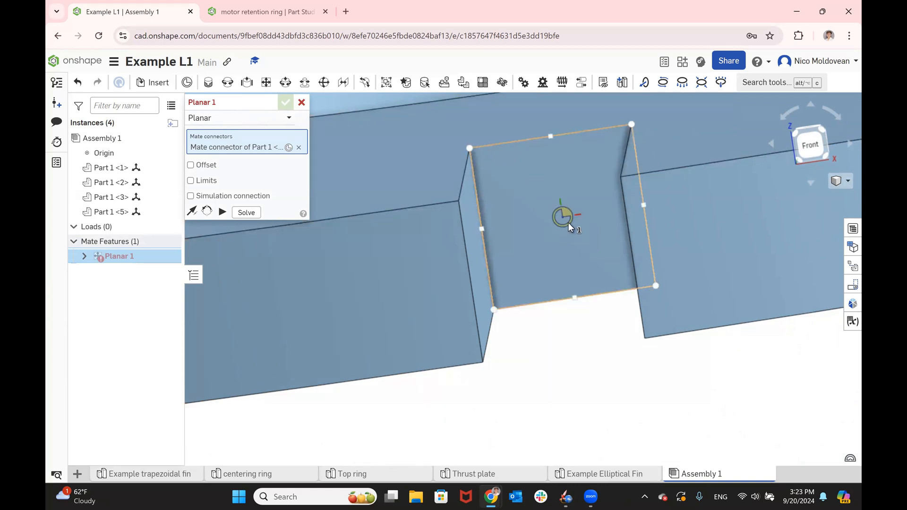
left_click(569, 224)
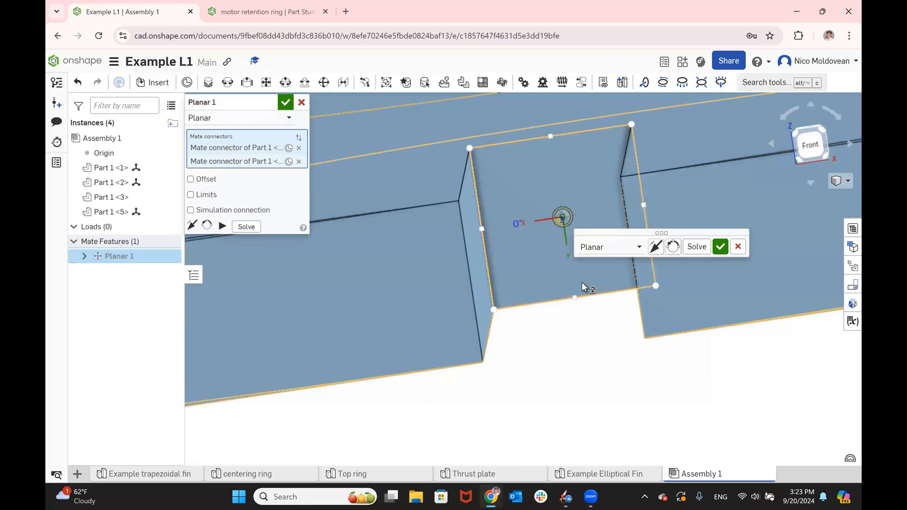
left_click(286, 103)
- Reopen the first planar mate and reorient its secondary axis until the fin stands perpendicular to the centering ring
scroll(604, 303, "down", 10)
right_click_drag(606, 315, 614, 373)
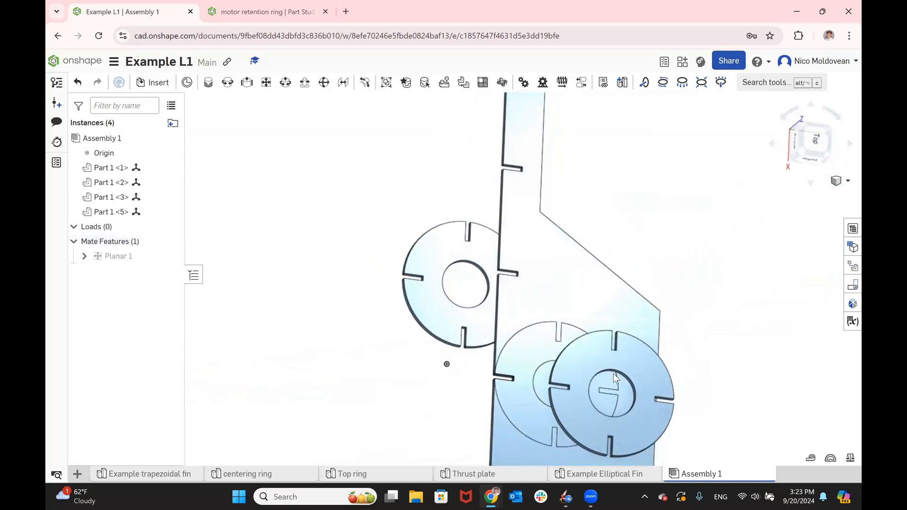
double_click(117, 255)
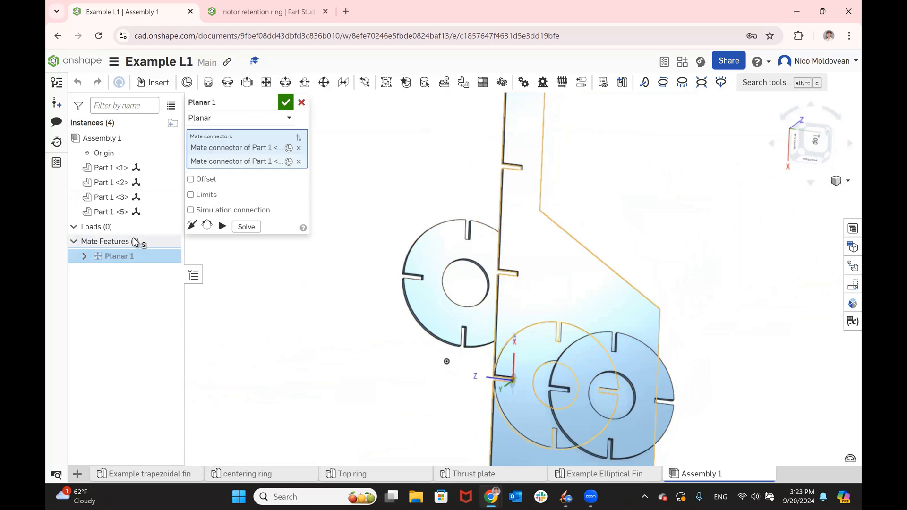
left_click(207, 227)
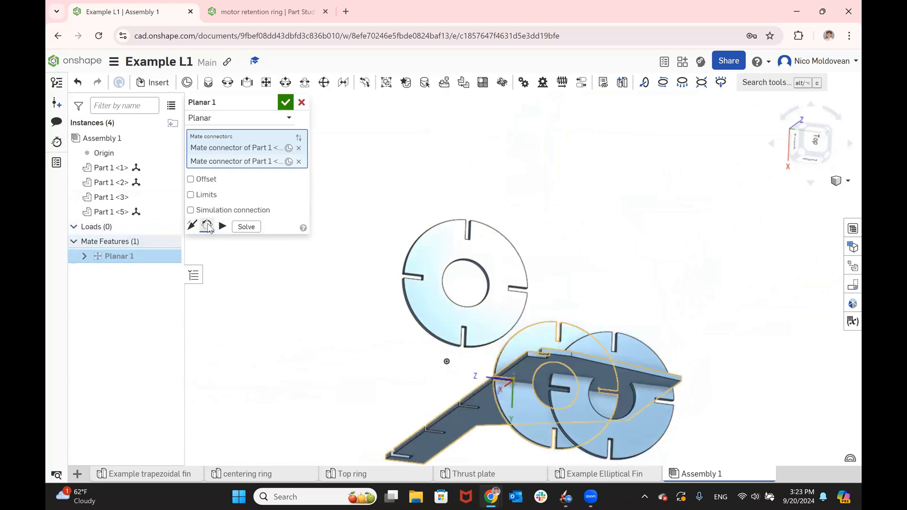
left_click(207, 227)
left_click(207, 226)
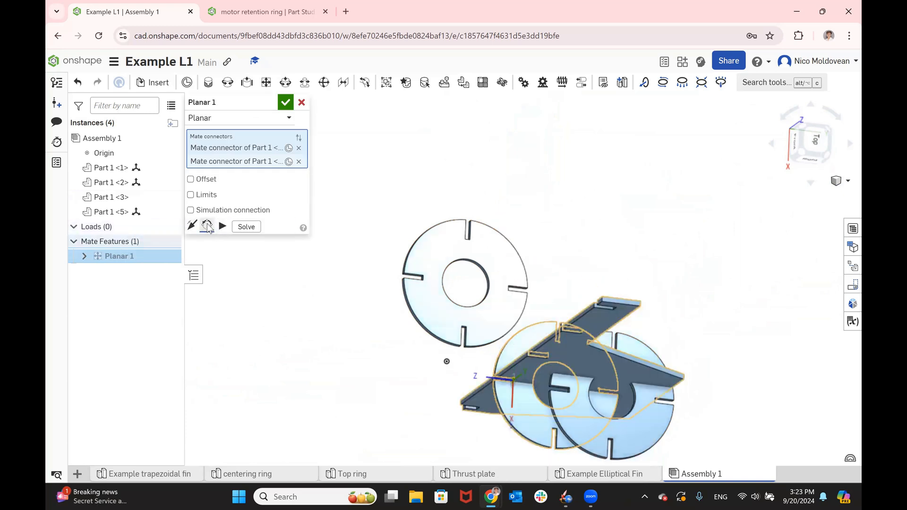
right_click_drag(466, 253, 592, 250)
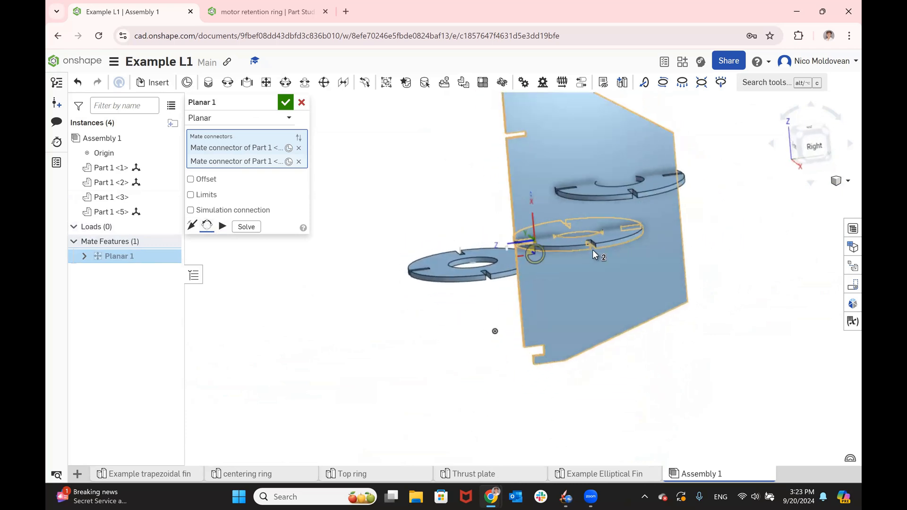
right_click_drag(721, 297, 747, 306)
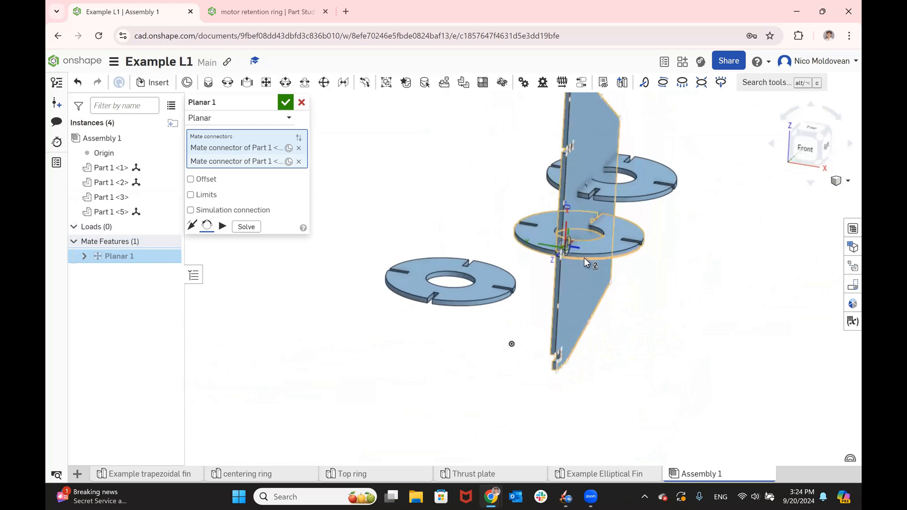
- Flip the primary axis of the planar mate so the fin faces the opposite way, and accept the edit
left_click(192, 227)
right_click_drag(583, 274, 604, 272)
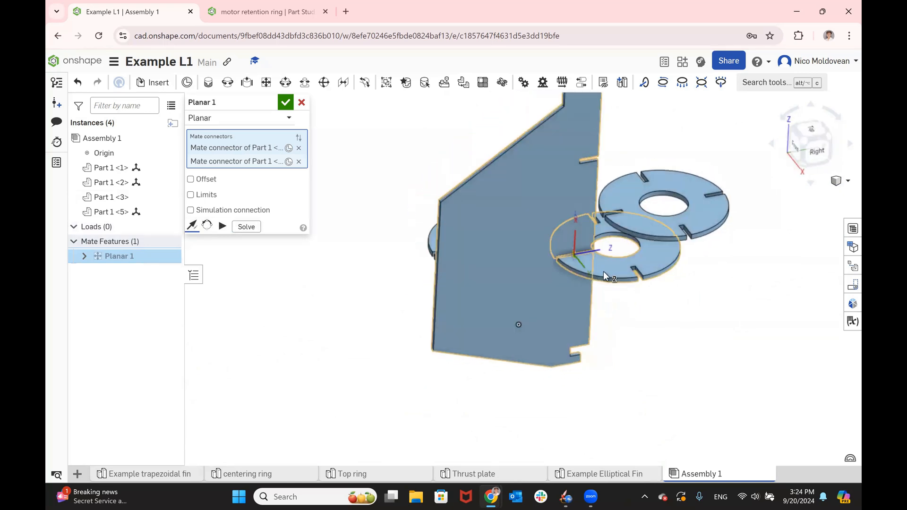
left_click(286, 102)
scroll(756, 422, "up", 3)
right_click_drag(649, 342, 573, 259)
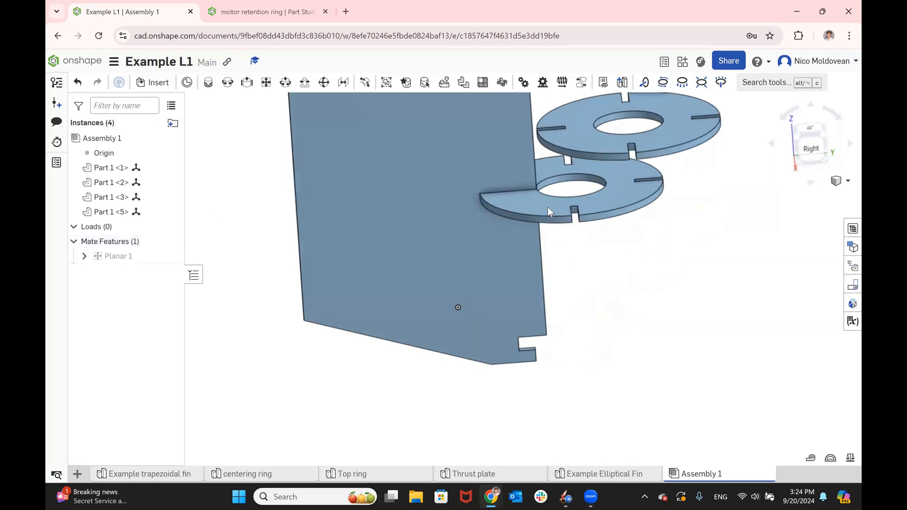
- Begin a second planar mate with the inner end face of a slot on another centering ring
scroll(622, 362, "down", 3)
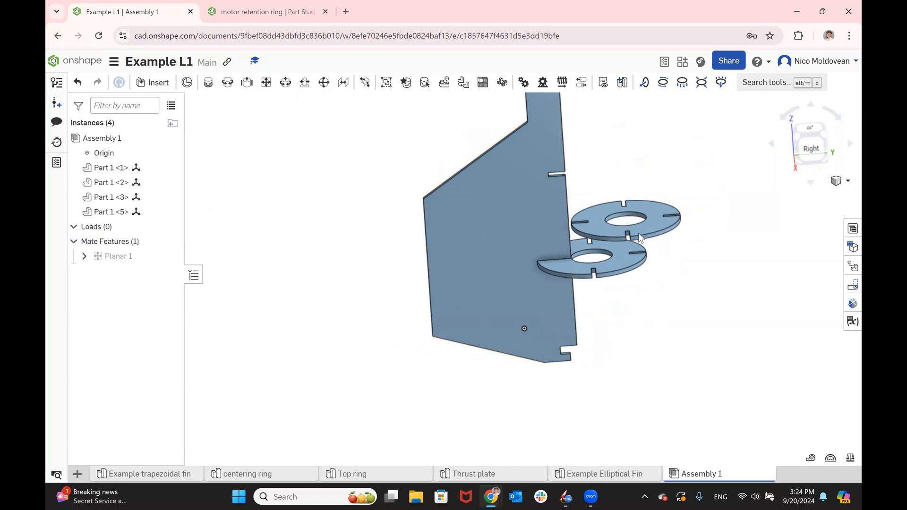
scroll(587, 227, "up", 5)
scroll(716, 285, "up", 3)
scroll(469, 205, "up", 3)
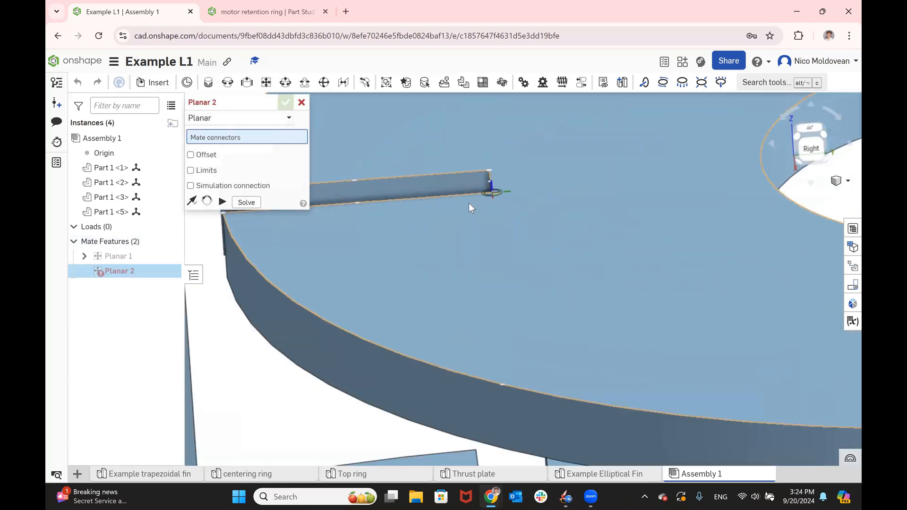
scroll(469, 203, "up", 2)
right_click_drag(469, 186, 497, 208)
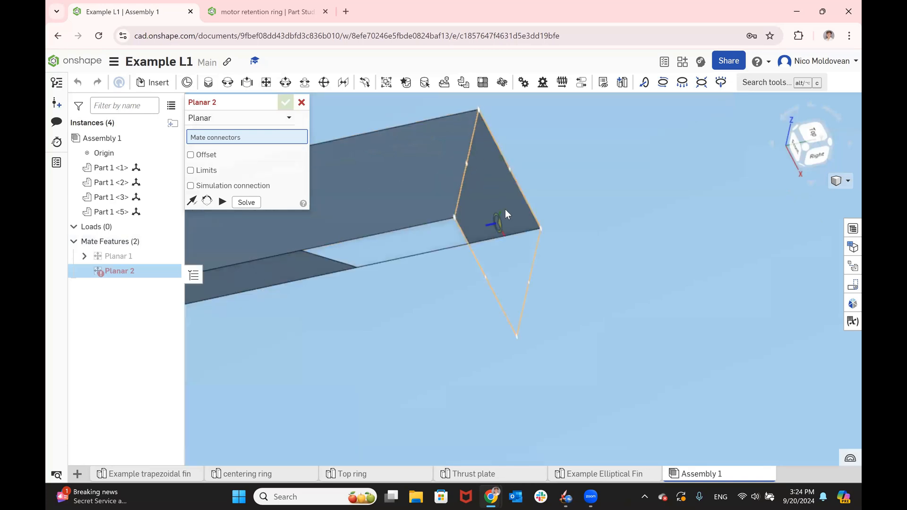
left_click(506, 211)
- Mate the second ring to the inner end face of the fin's next slot and commit the planar mate
scroll(506, 209, "down", 5)
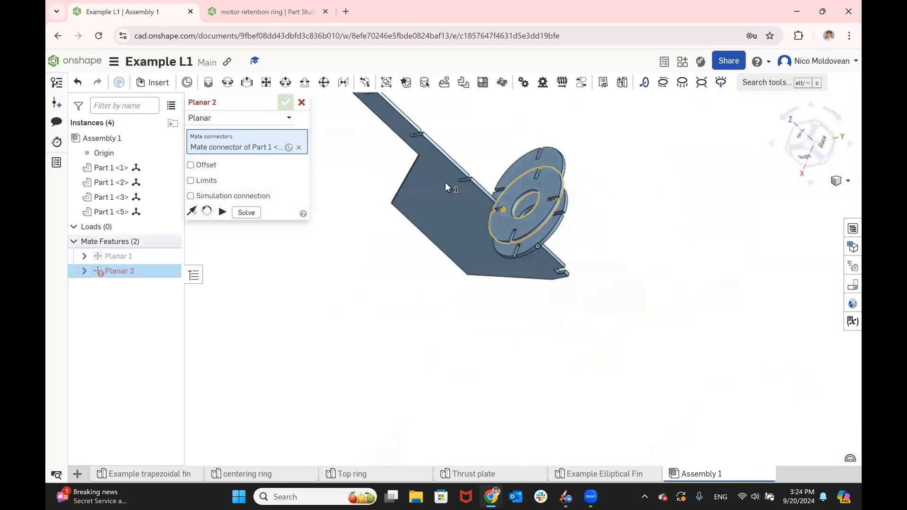
scroll(453, 179, "up", 3)
scroll(473, 206, "up", 4)
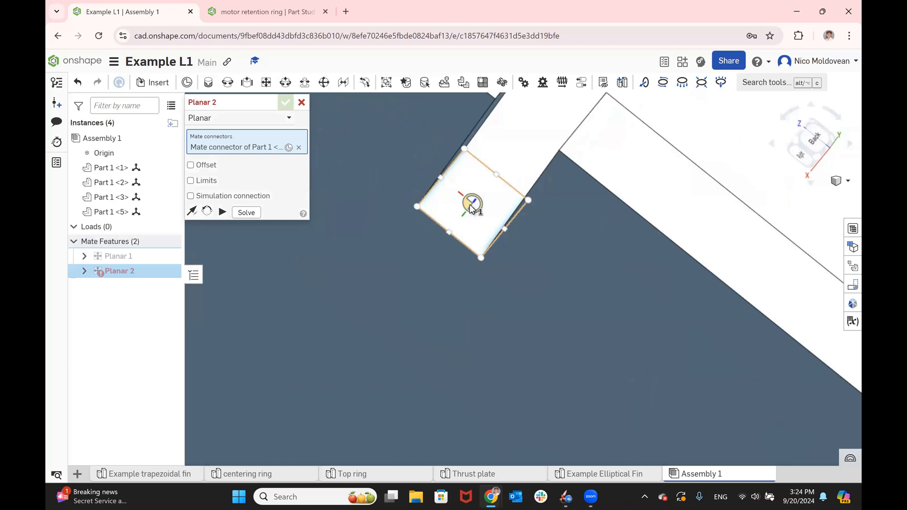
left_click(471, 207)
scroll(471, 207, "down", 5)
right_click_drag(512, 224, 439, 164)
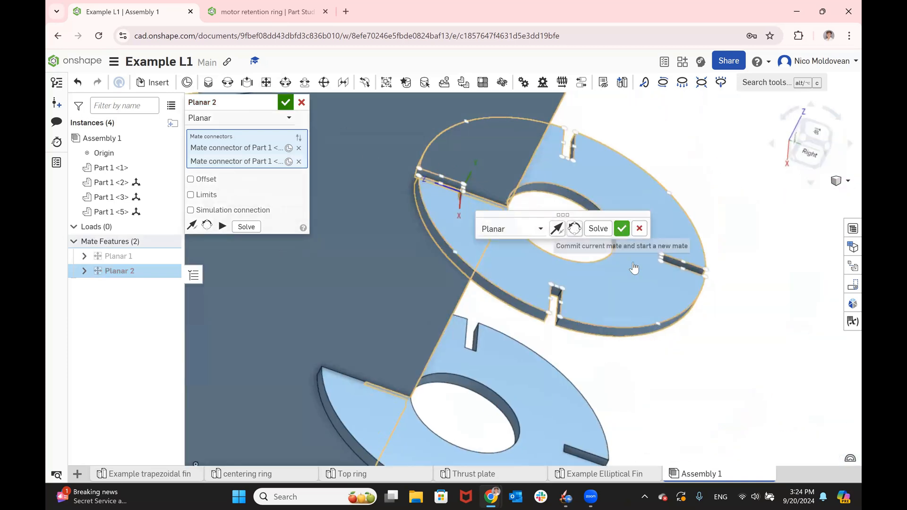
left_click(622, 229)
- Begin the third planar mate with the inner end face of a slot on the remaining unattached centering ring
scroll(634, 261, "down", 6)
right_click_drag(632, 251, 605, 239)
scroll(606, 240, "up", 6)
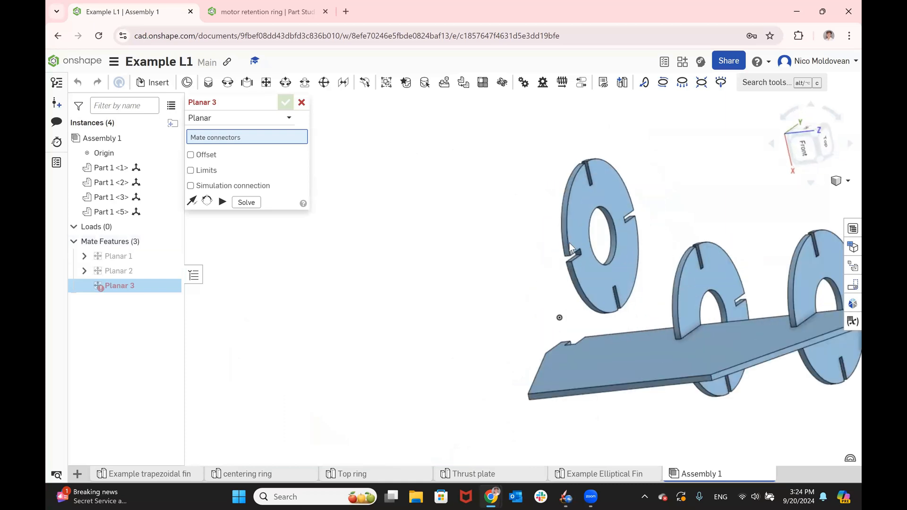
scroll(604, 244, "up", 5)
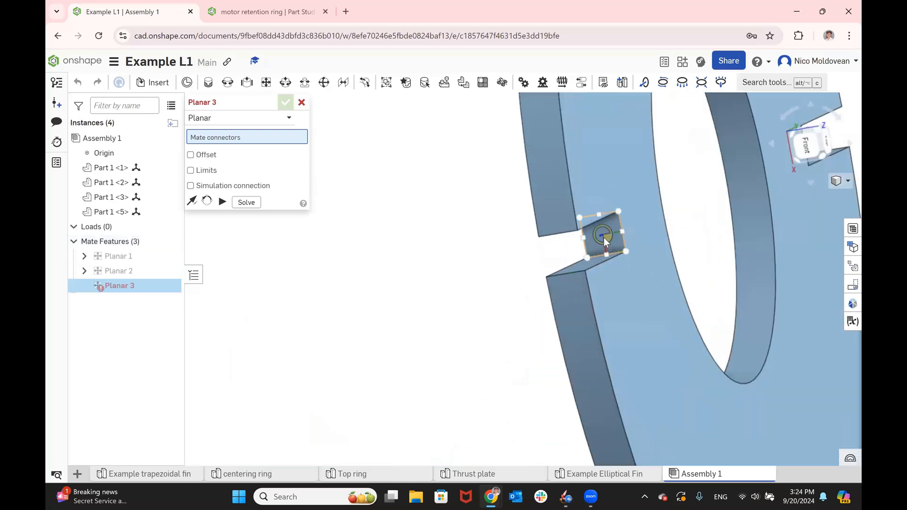
left_click(599, 241)
- Mate the third centering ring to the inner end face of the fin's uppermost edge slot and accept the planar mate
scroll(598, 242, "down", 8)
right_click_drag(598, 243, 504, 219)
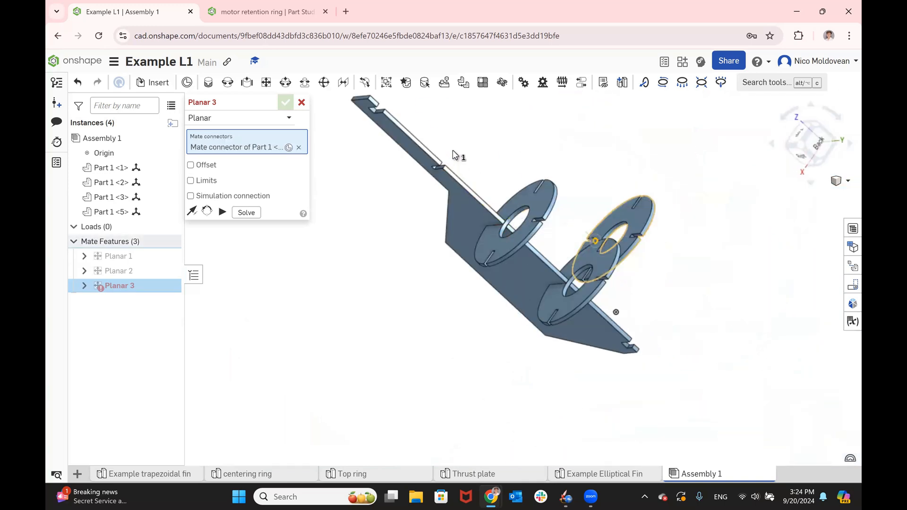
scroll(450, 151, "up", 10)
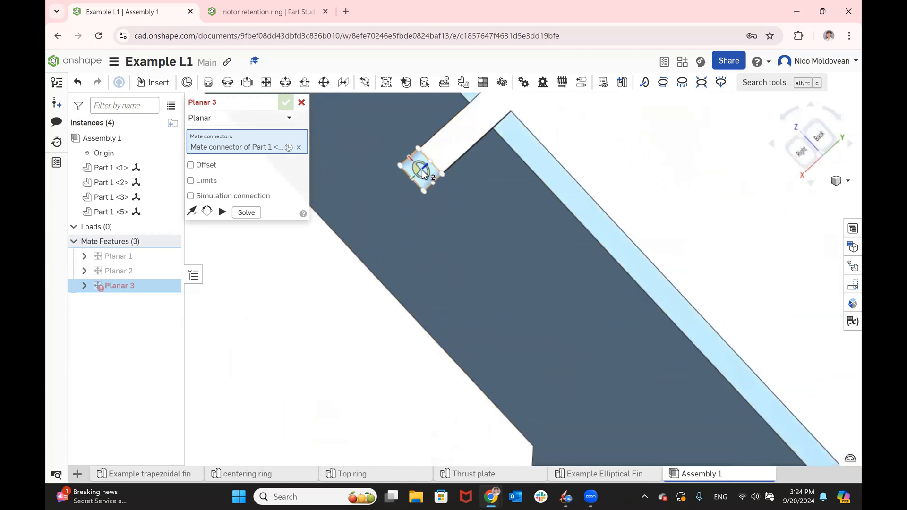
left_click(422, 169)
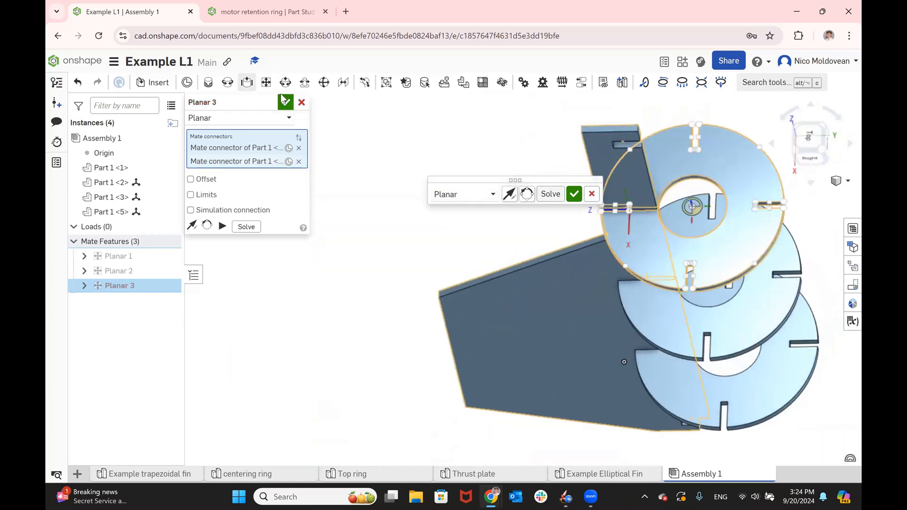
left_click(286, 102)
key("shift+4")
mouse_move(415, 123)
right_mouse_down()
mouse_move(421, 266)
mouse_move(418, 137)
right_mouse_up()
key("shift+4")
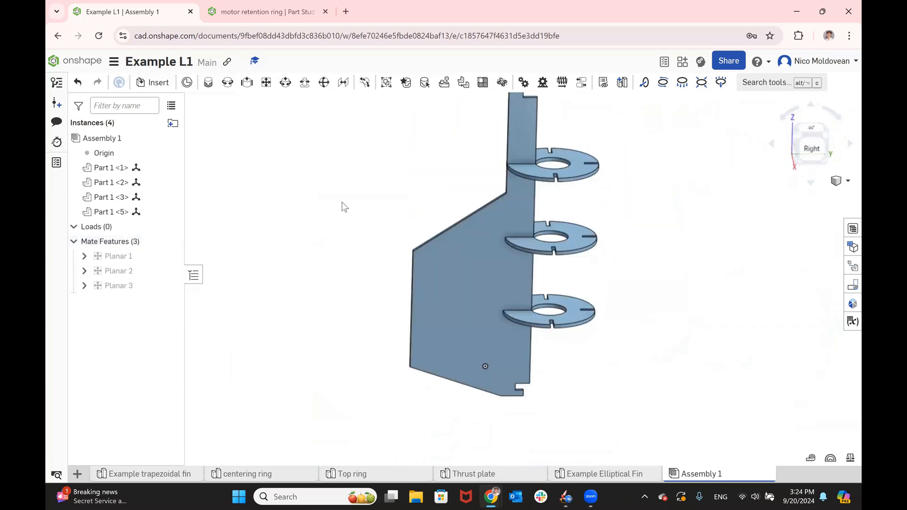
- Insert one Top ring and one Thrust plate into the assembly, placing them beside the fin's upper and lower ends
left_click(150, 76)
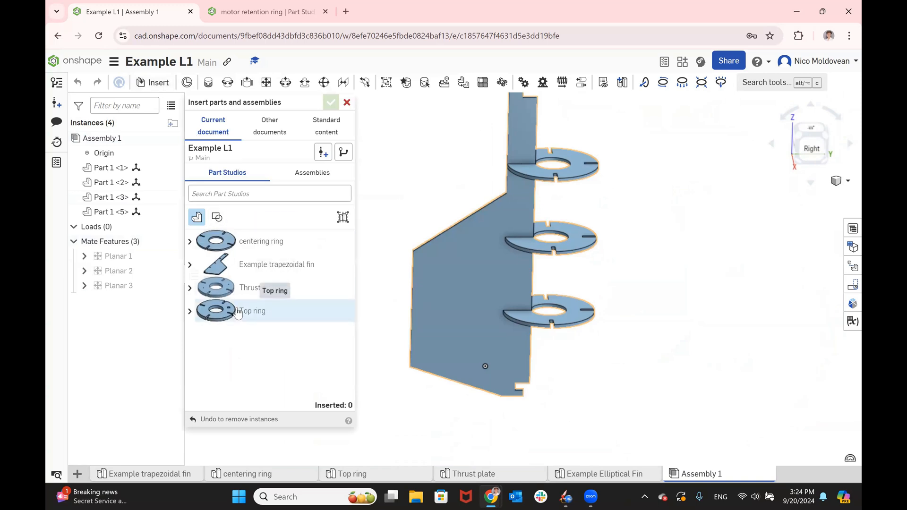
left_click(238, 314)
left_click(387, 167)
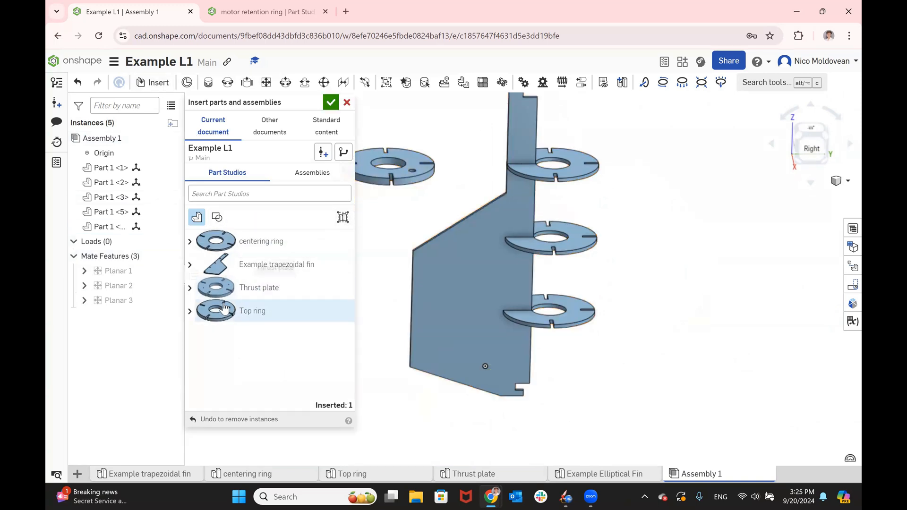
left_click(220, 287)
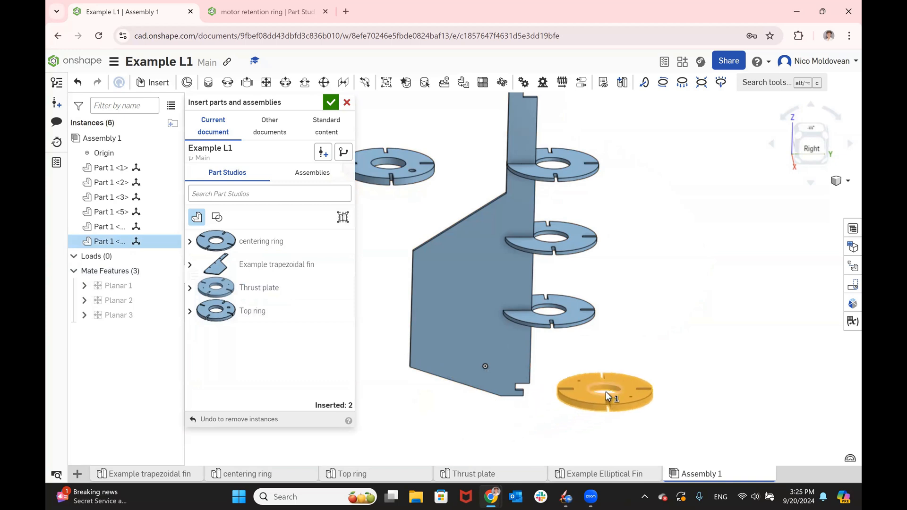
left_click(606, 392)
left_click(331, 102)
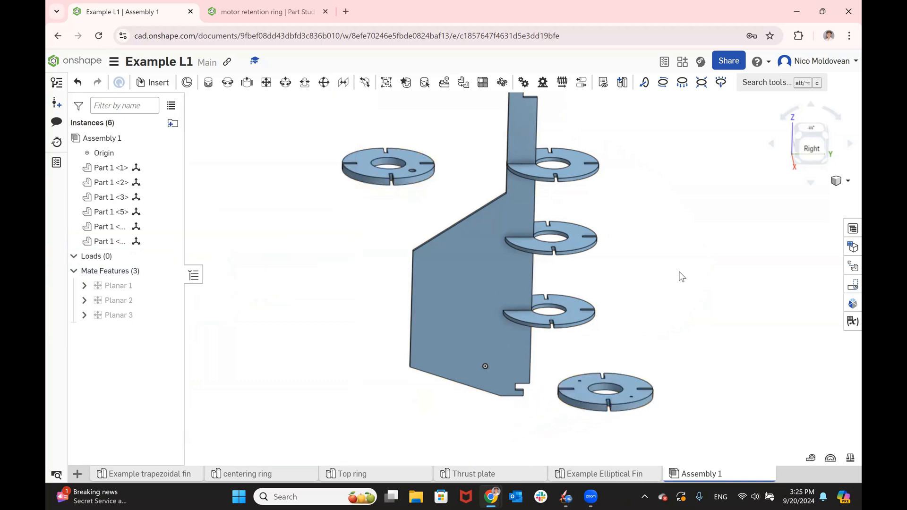
- Begin a planar mate with the inner end face of a slot on the thrust plate
scroll(682, 277, "down", 1)
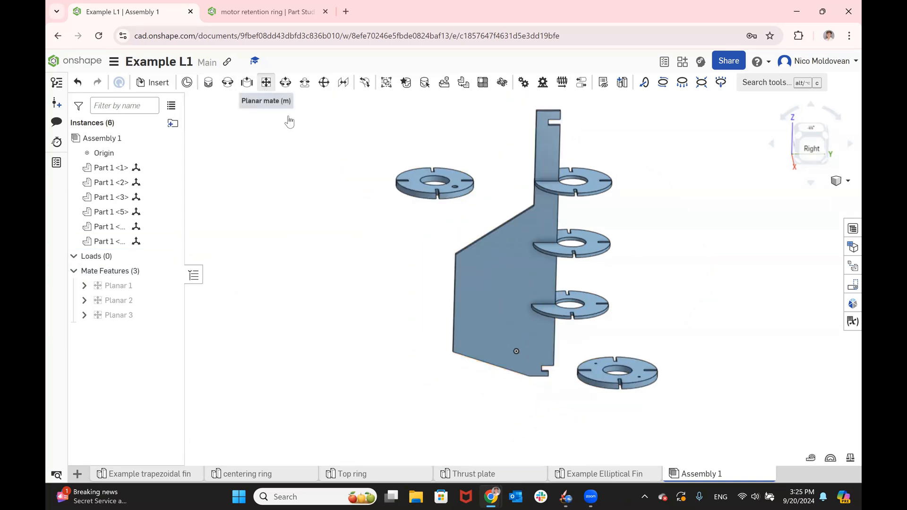
left_click(266, 82)
scroll(585, 382, "up", 5)
right_click_drag(563, 322, 605, 331)
scroll(625, 307, "up", 3)
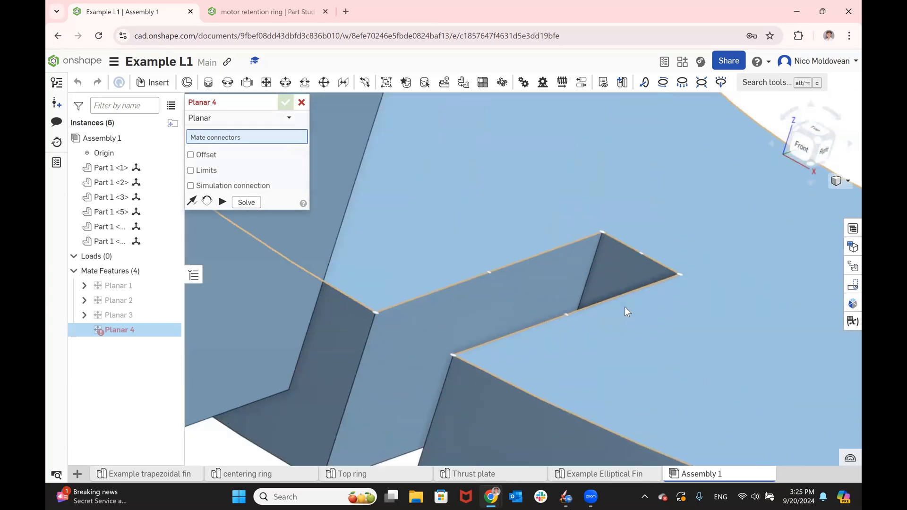
scroll(625, 307, "up", 3)
left_click(616, 261)
scroll(616, 261, "down", 3)
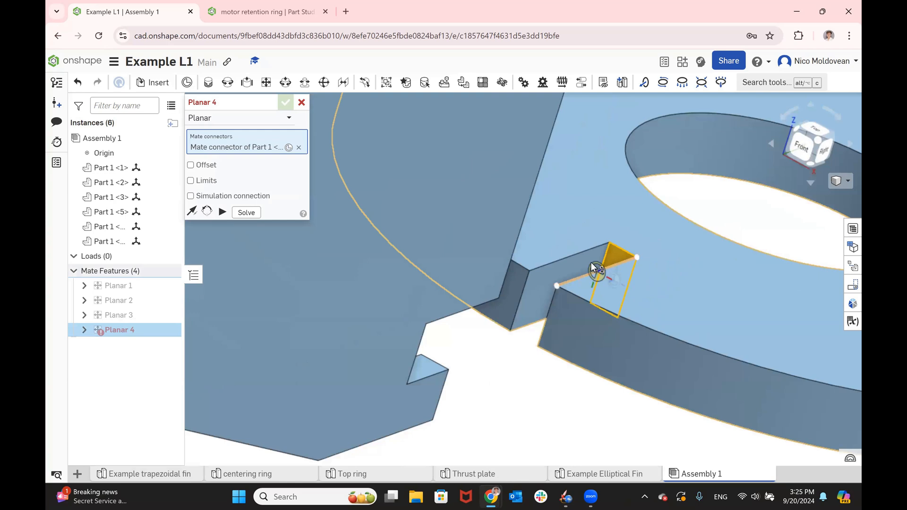
- Mate the thrust plate to the inner end face of the notch at the fin's lower end and commit the planar mate
scroll(592, 262, "down", 3)
right_click_drag(556, 259, 445, 277)
right_click(477, 280)
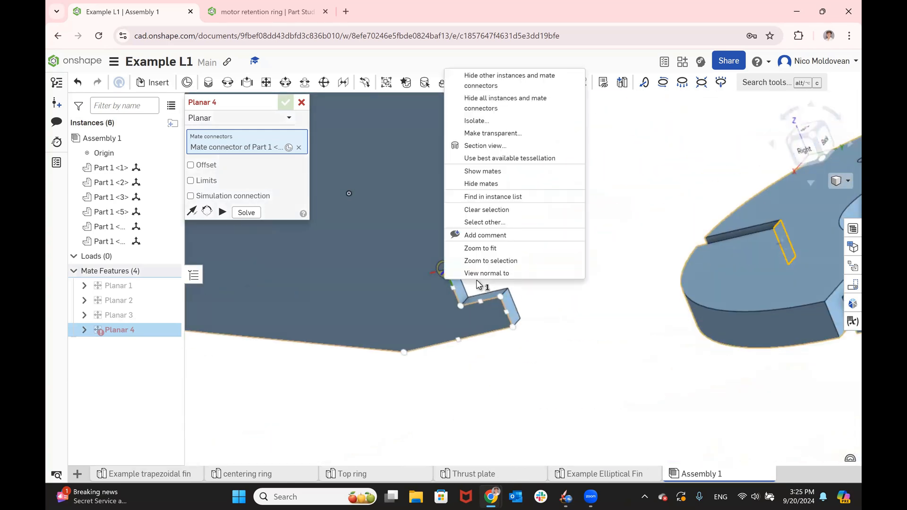
left_click(553, 342)
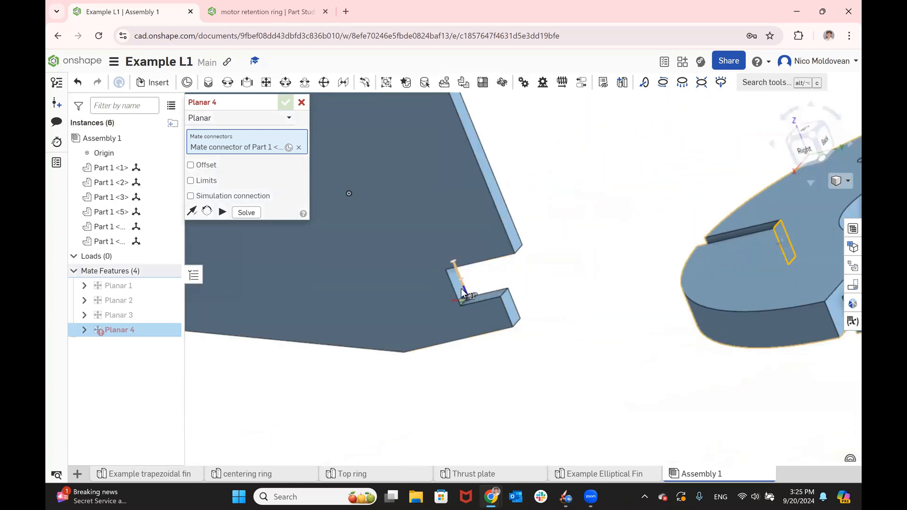
scroll(468, 286, "up", 5)
left_click(525, 310)
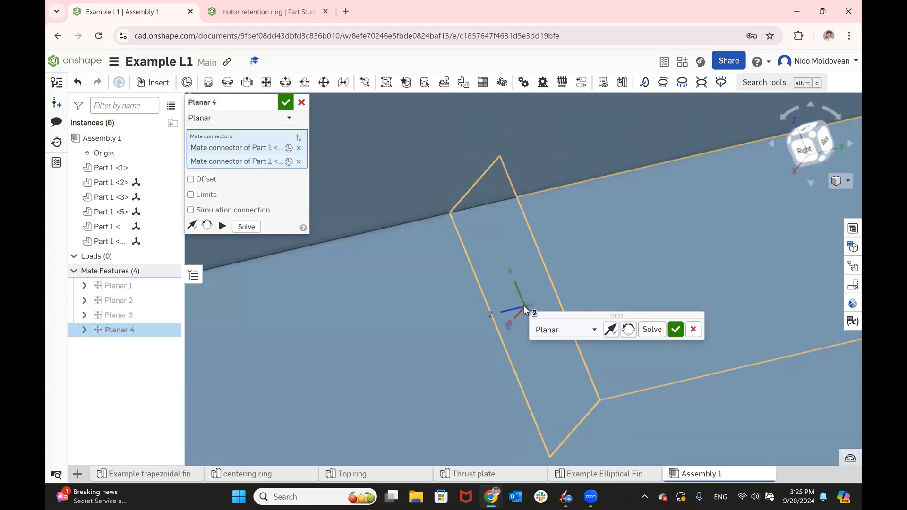
scroll(514, 299, "down", 5)
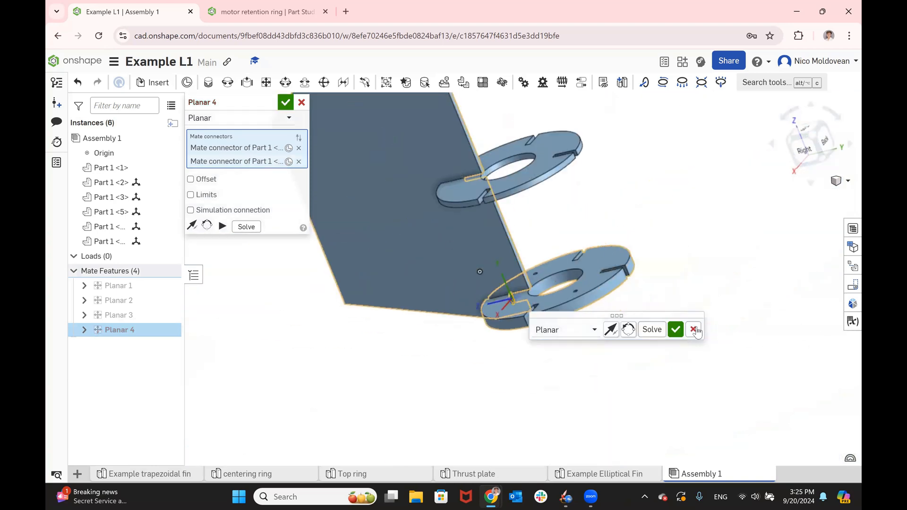
left_click(679, 331)
- Begin another planar mate with the inner end face of a slot on the top ring
scroll(683, 332, "down", 5)
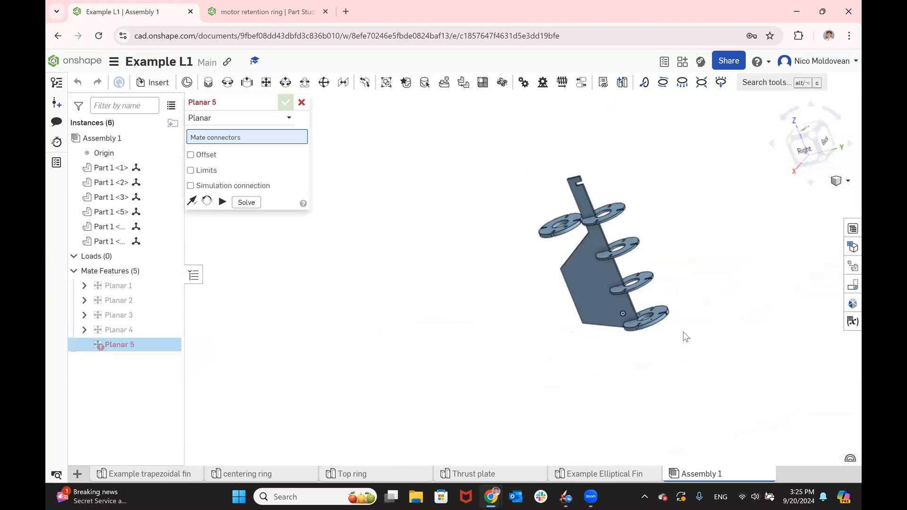
scroll(618, 280, "up", 5)
right_click_drag(650, 282, 704, 293)
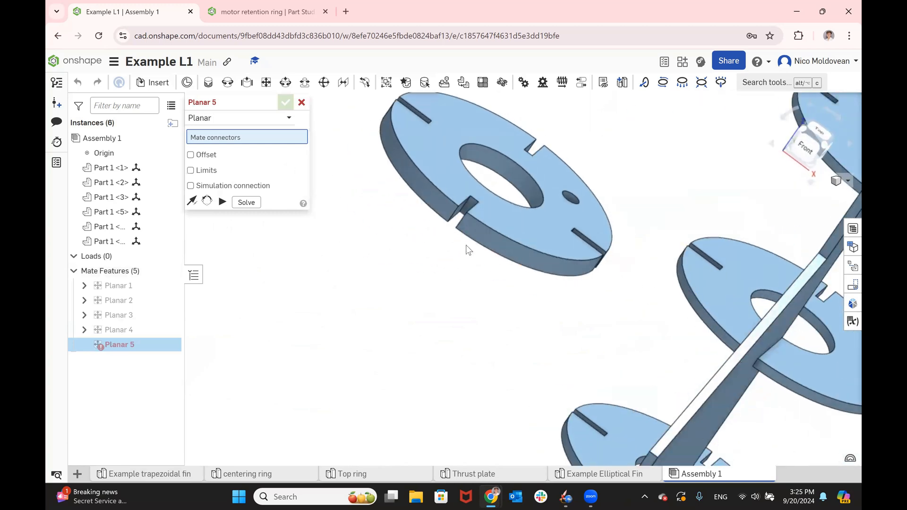
scroll(496, 227, "up", 5)
right_click_drag(508, 208, 505, 225)
scroll(505, 225, "down", 4)
scroll(432, 173, "up", 5)
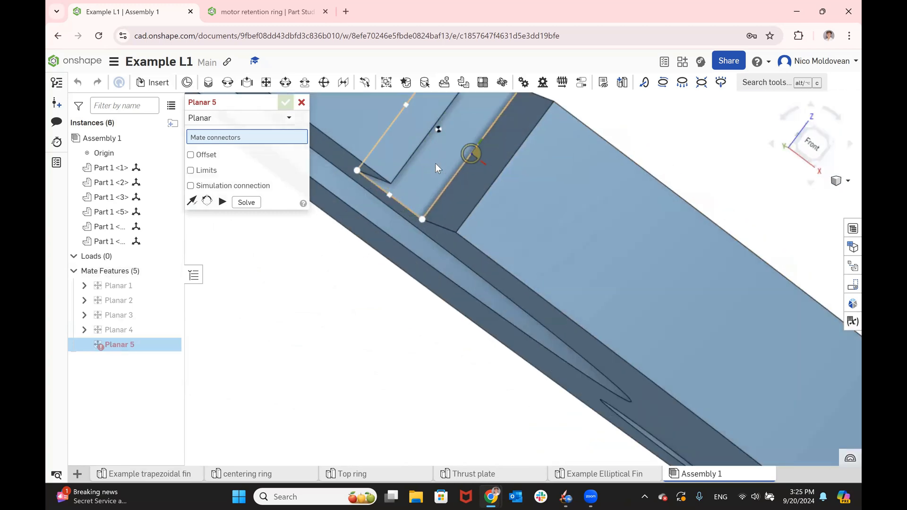
right_click_drag(433, 152, 438, 161)
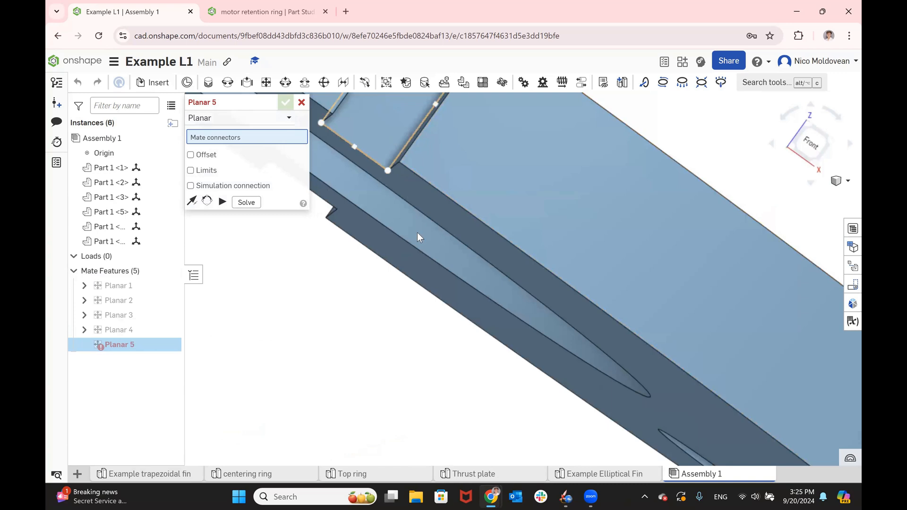
scroll(426, 243, "down", 3)
left_click(412, 143)
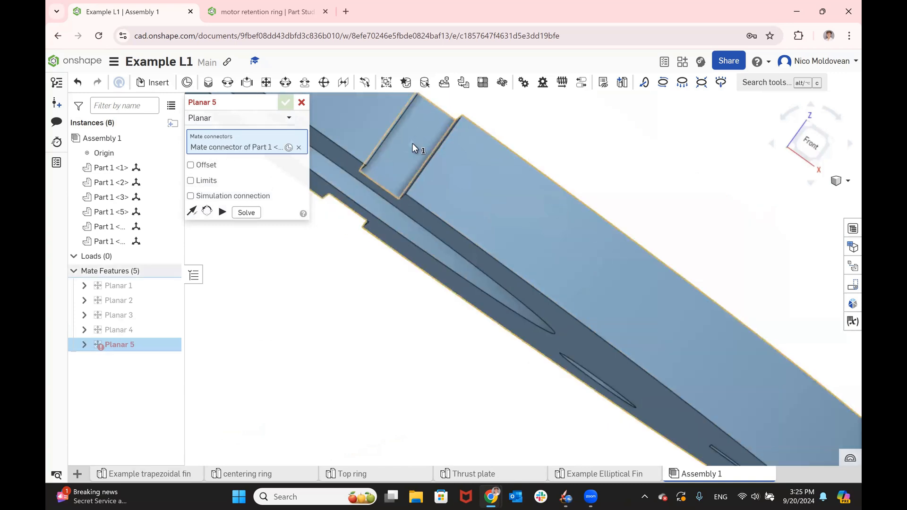
- Select the inner end face of the notch at the fin's upper end as the top ring's mating face
scroll(412, 143, "down", 8)
right_click_drag(635, 237, 575, 272)
scroll(339, 149, "up", 8)
right_click_drag(382, 161, 442, 220)
left_click(441, 228)
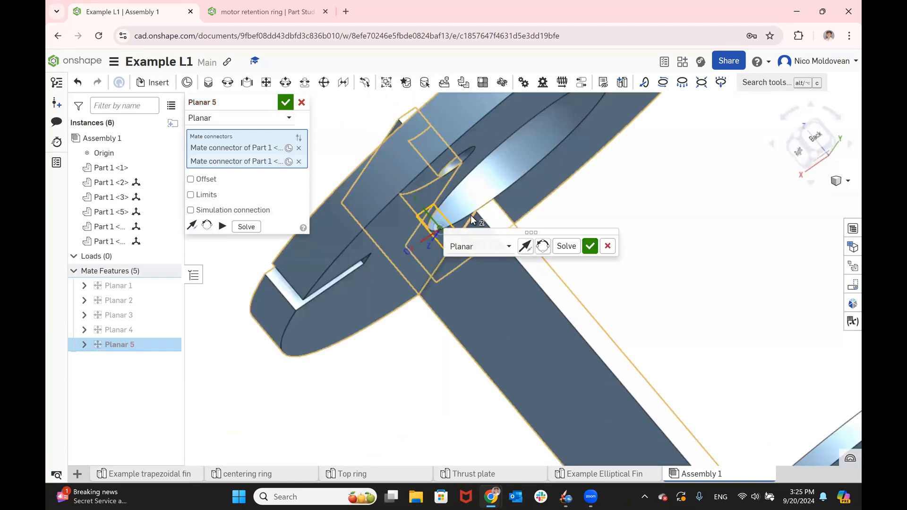
- Reorient the mate's secondary axis so the top ring lies parallel to the other rings, and accept the planar mate
left_click(545, 247)
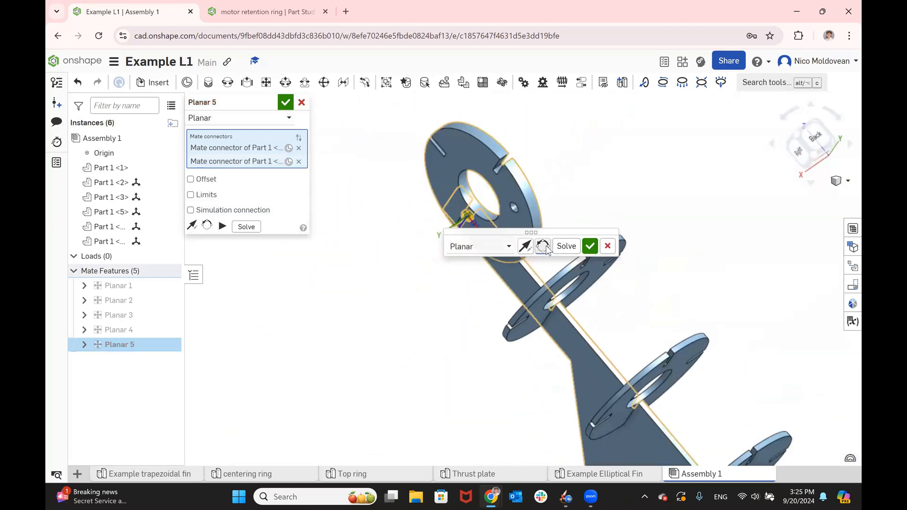
right_click_drag(549, 205, 481, 183)
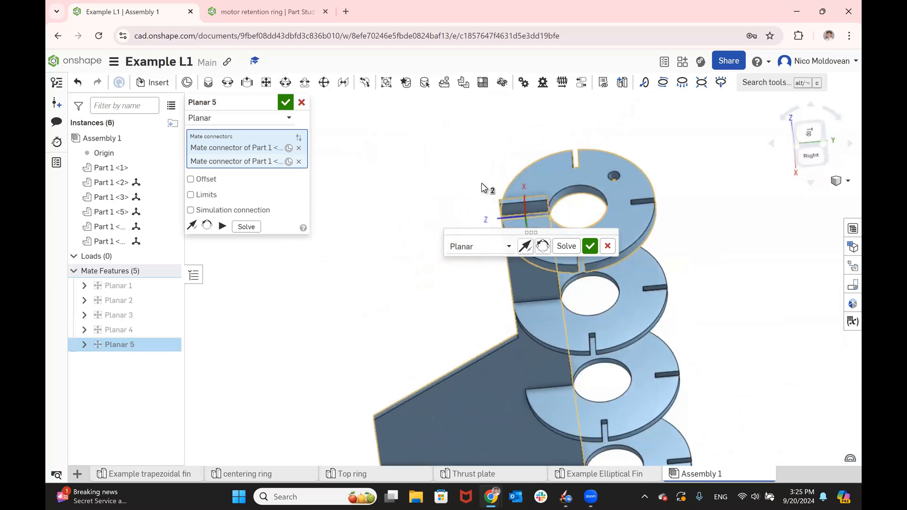
left_click(285, 102)
scroll(401, 152, "down", 3)
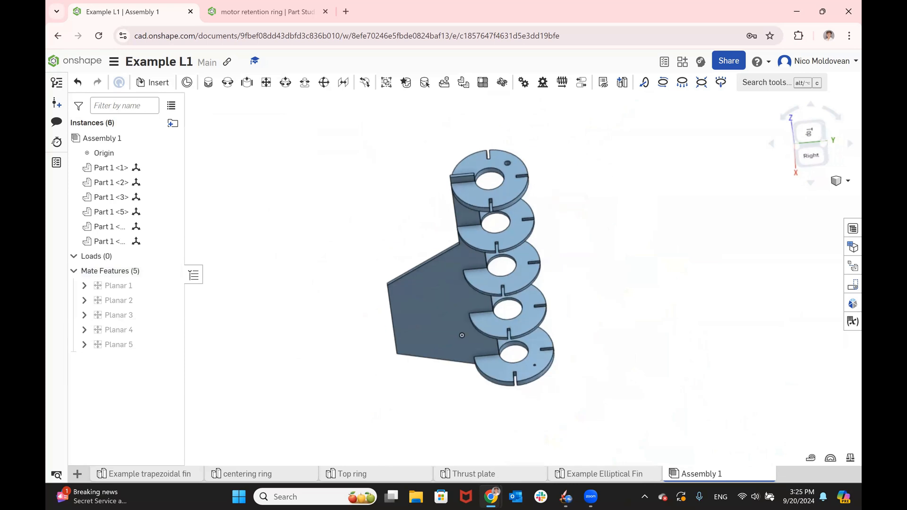
- Switch to the tutorial slides, compare the assembly with the finished import-and-mates example, and return to Onshape
mouse_move(589, 236)
right_mouse_down()
mouse_move(572, 237)
mouse_move(597, 201)
mouse_move(686, 215)
mouse_move(594, 216)
mouse_move(613, 237)
mouse_move(592, 235)
right_mouse_up()
key("alt+Tab")
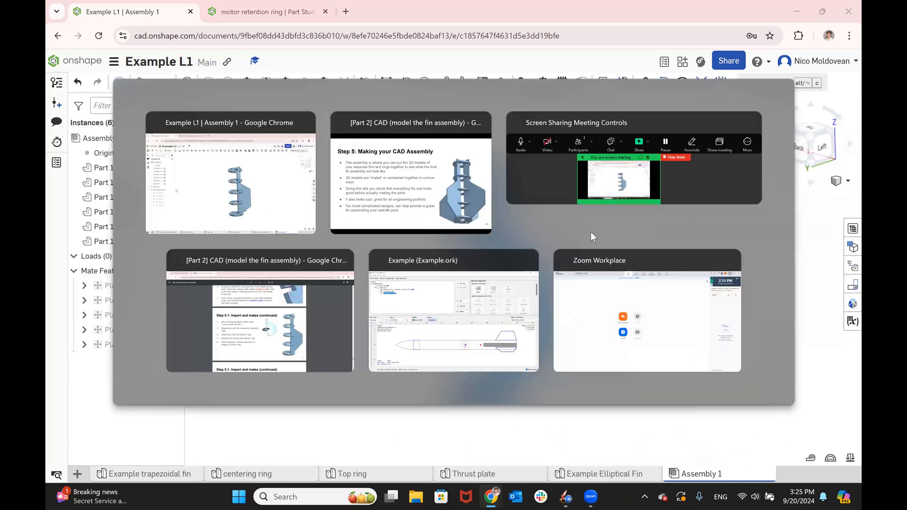
key("Right")
key("Right")
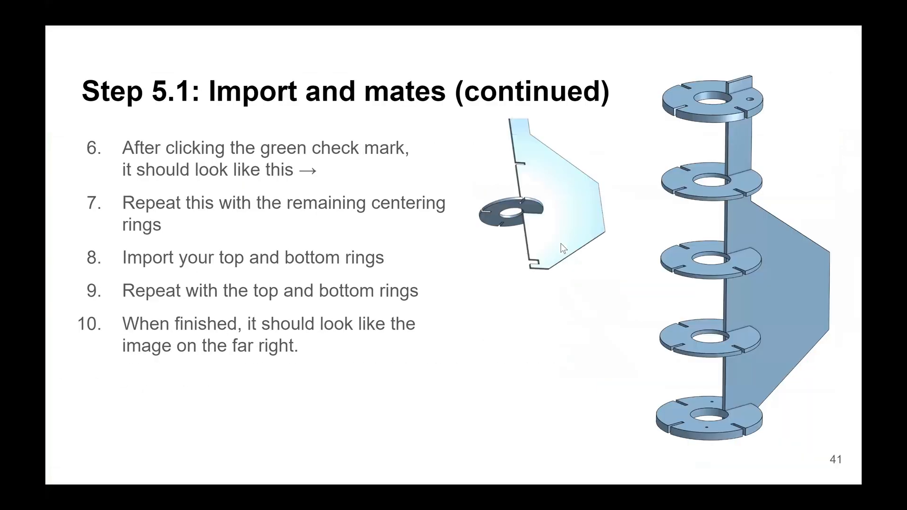
key("alt+Tab")
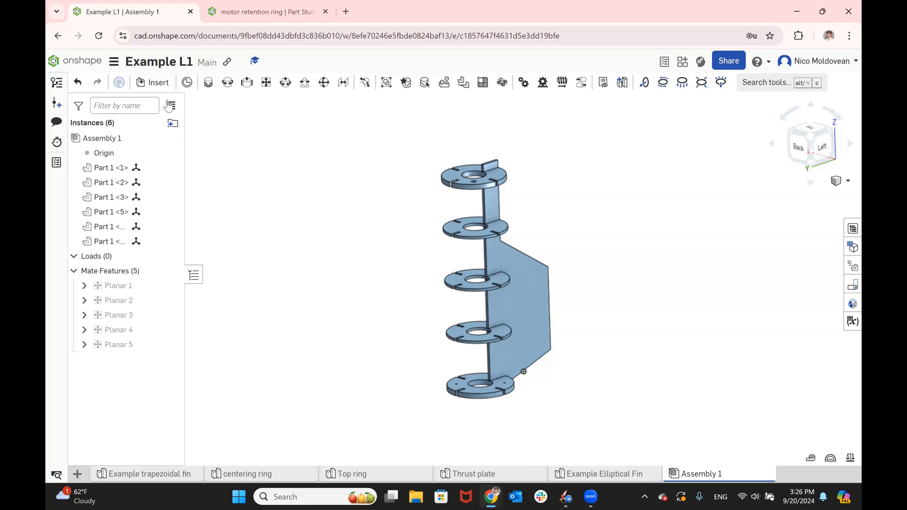
- Insert three more Example trapezoidal fin parts around the ring stack and accept the insertion
left_click(156, 83)
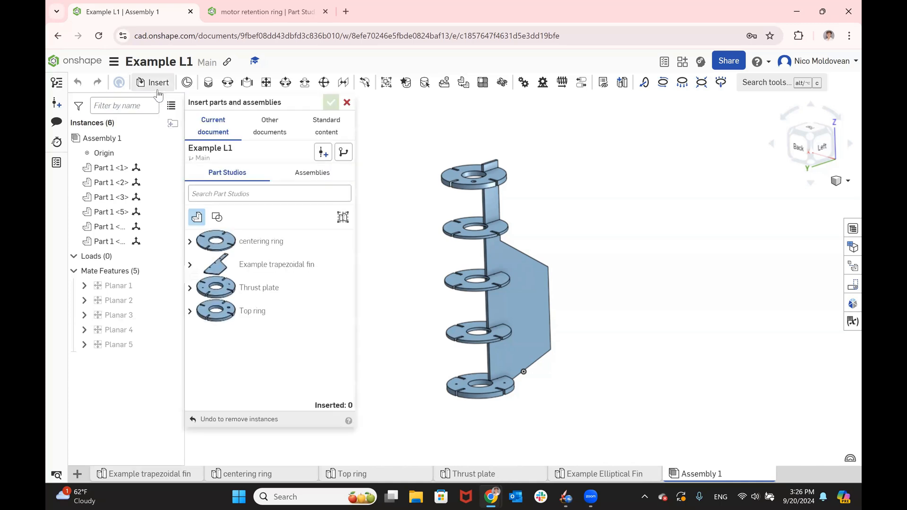
left_click(246, 264)
left_click(385, 216)
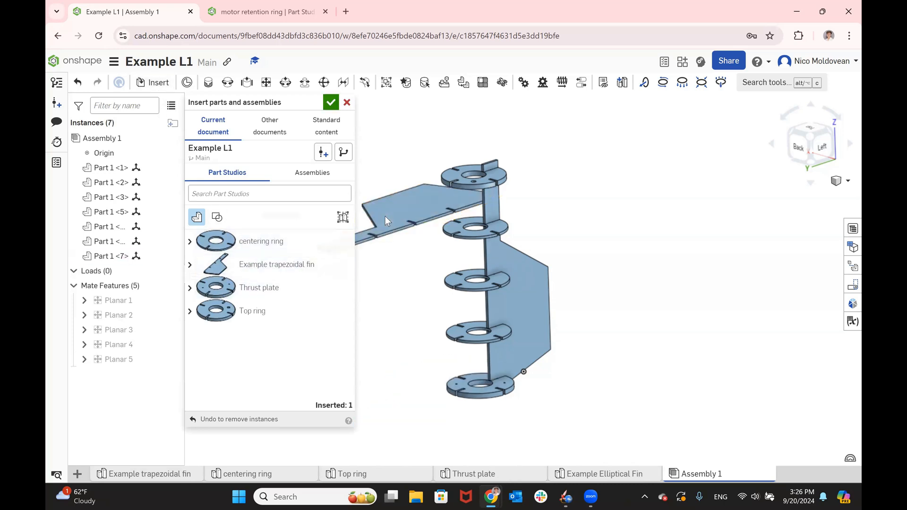
left_click(329, 276)
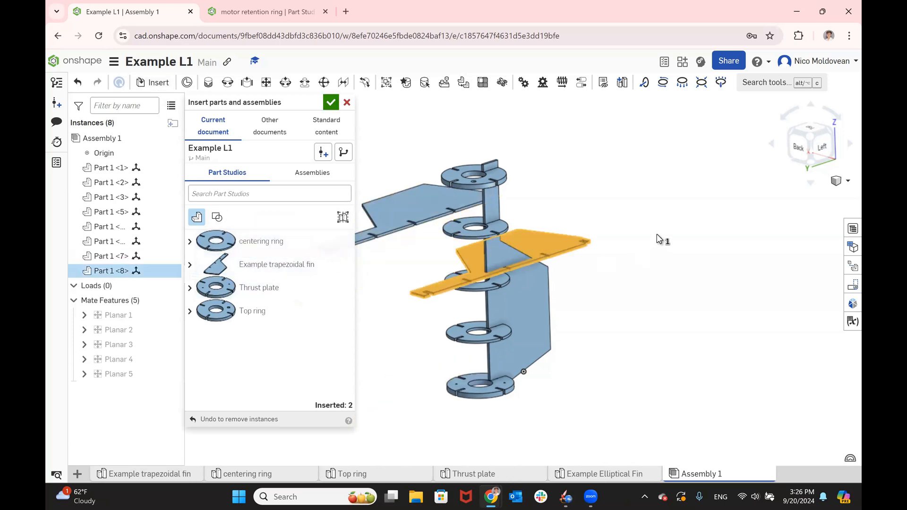
left_click(690, 227)
left_click(244, 274)
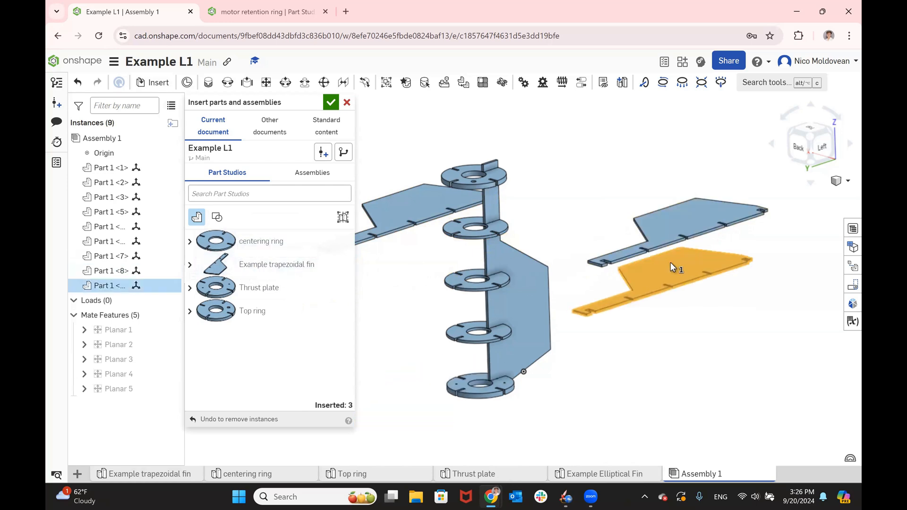
left_click(696, 282)
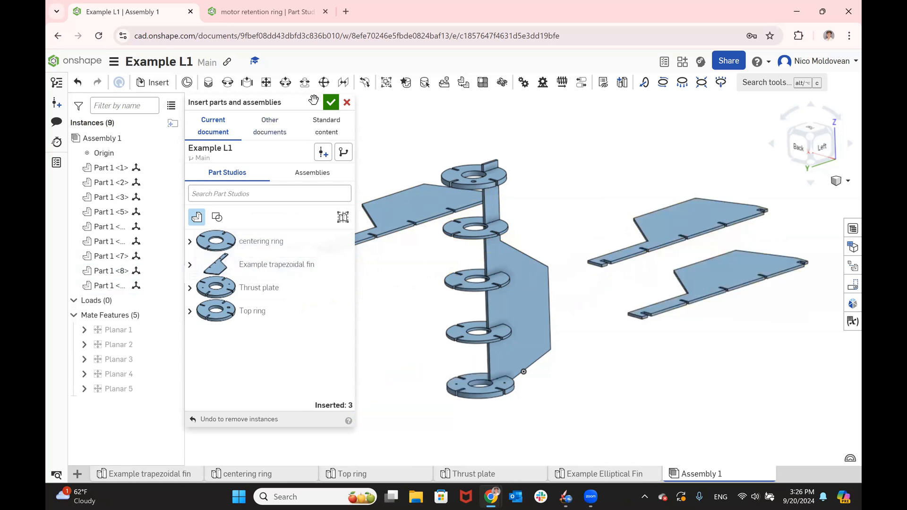
left_click(331, 102)
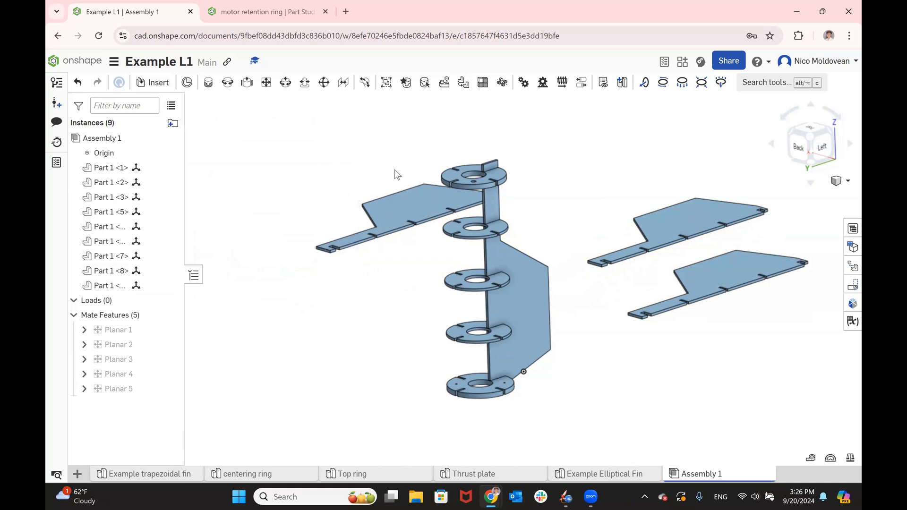
- Start a planar mate and select the inner face of the notch at the narrow end of the loose fin beside the ring stack
left_click(267, 83)
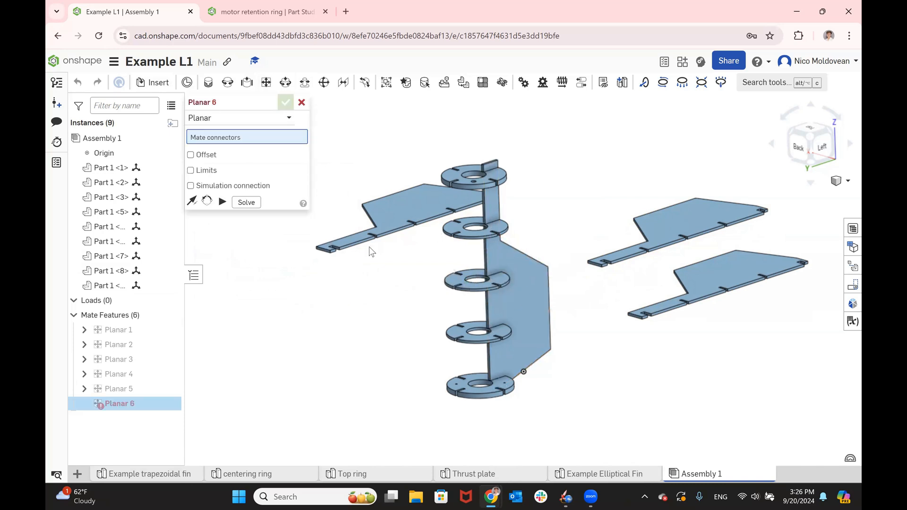
scroll(370, 247, "up", 6)
scroll(521, 318, "down", 5)
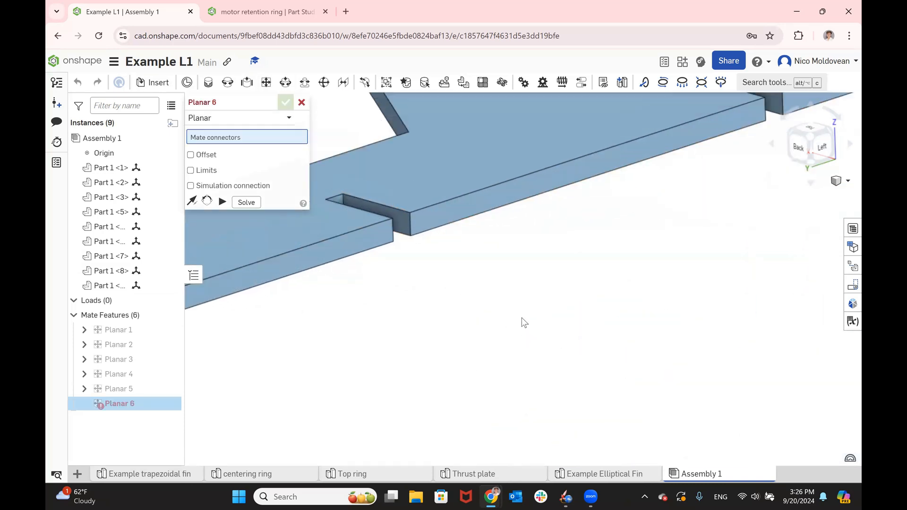
scroll(497, 307, "down", 3)
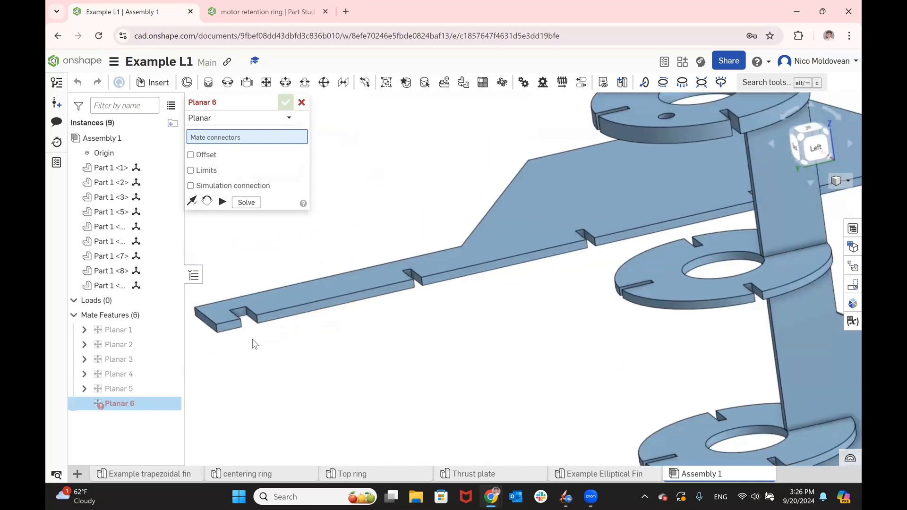
scroll(238, 275, "up", 6)
left_click(211, 251)
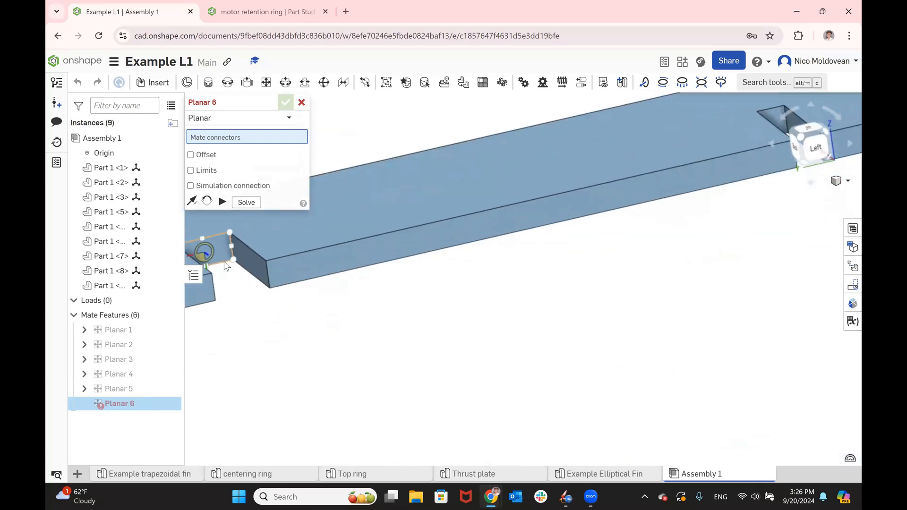
- Select the inner end face of the top ring's open slot opposite the mounted fin as the second mate connector
scroll(482, 345, "down", 6)
right_click_drag(493, 321, 583, 245)
scroll(580, 240, "up", 6)
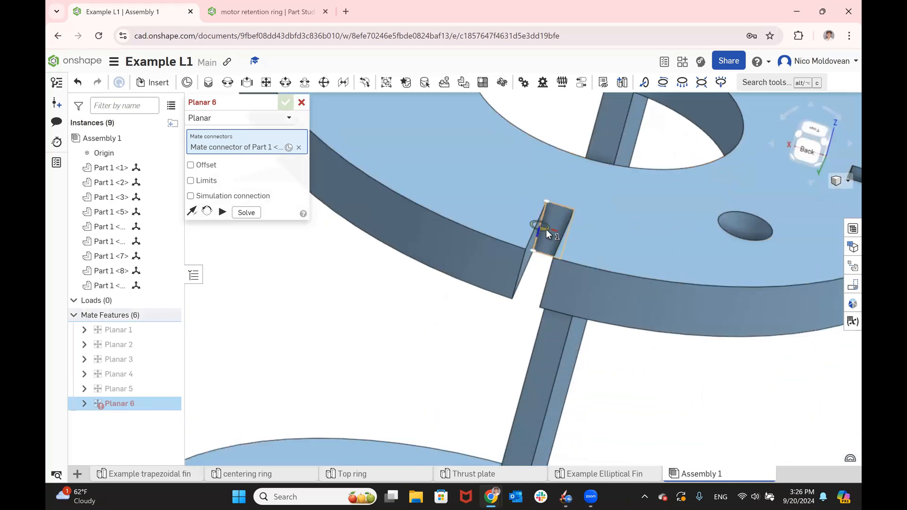
left_click(549, 229)
scroll(551, 228, "down", 6)
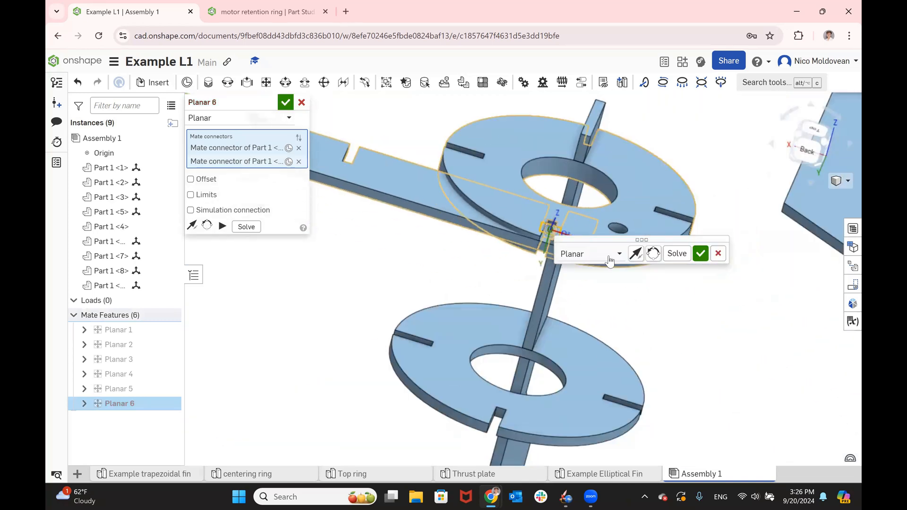
- Reorient the mate's secondary axis so the second fin stands upright through the rings, and accept the planar mate
right_click_drag(624, 267, 594, 281)
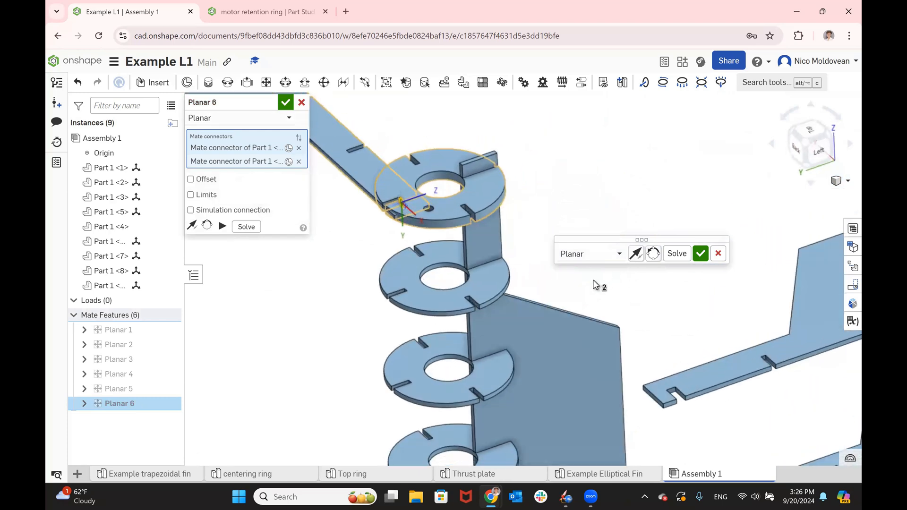
left_click(654, 259)
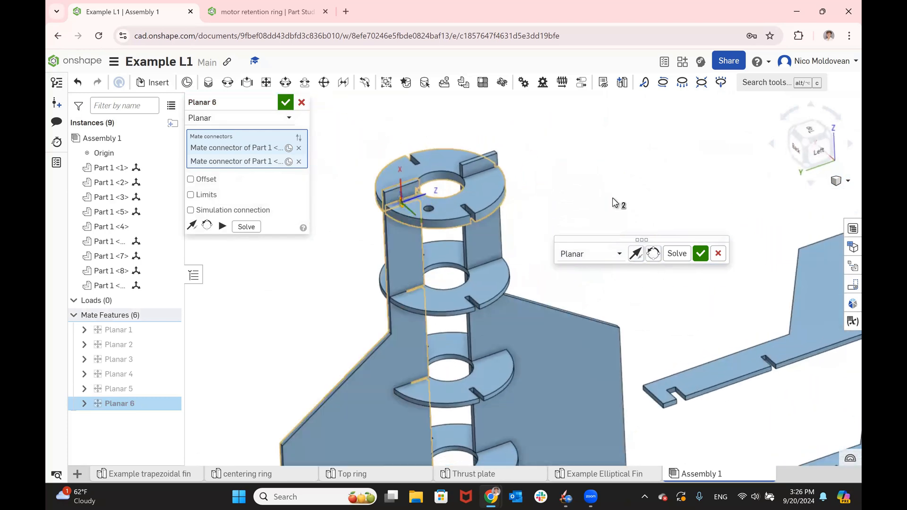
right_click_drag(653, 198, 680, 227)
left_click(699, 254)
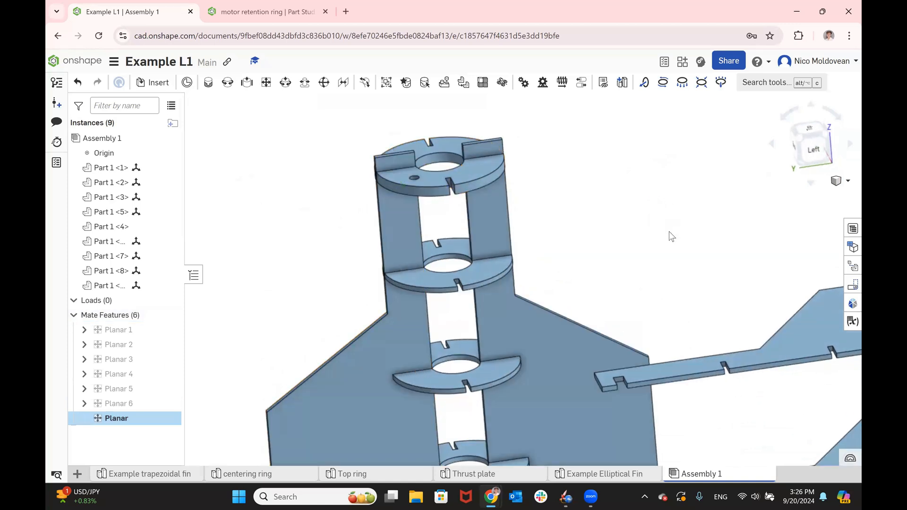
- Start another planar mate joining the nearest loose fin's end-notch face to the inner face of an open top ring slot
scroll(602, 220, "down", 3)
scroll(619, 251, "up", 10)
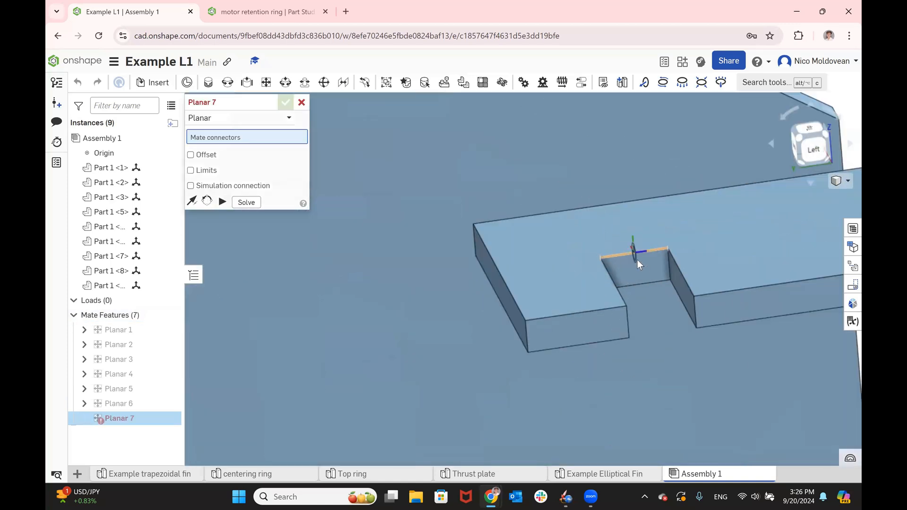
left_click(640, 265)
scroll(640, 266, "down", 5)
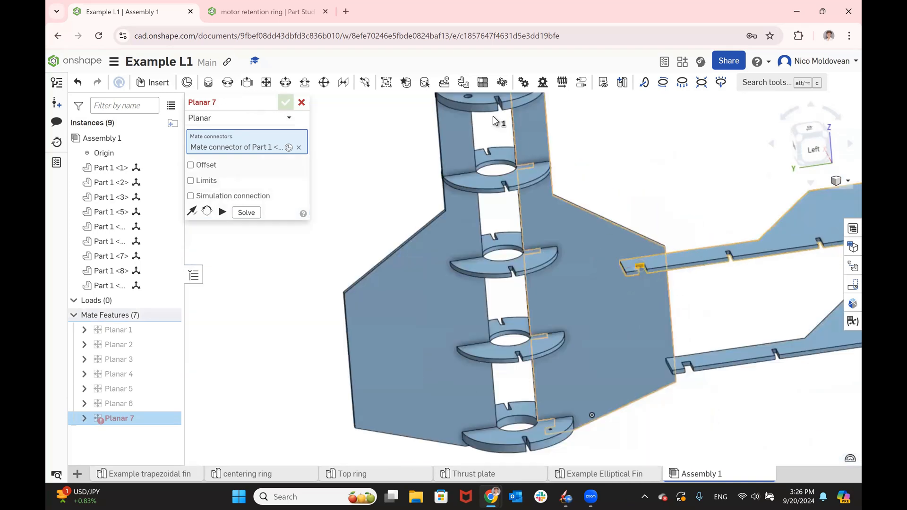
scroll(517, 129, "up", 3)
scroll(507, 112, "up", 5)
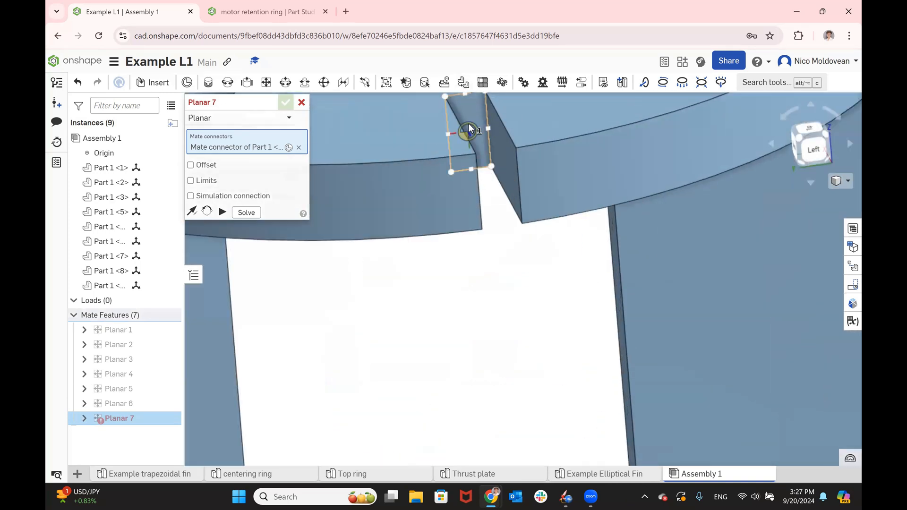
left_click(470, 128)
scroll(469, 128, "down", 5)
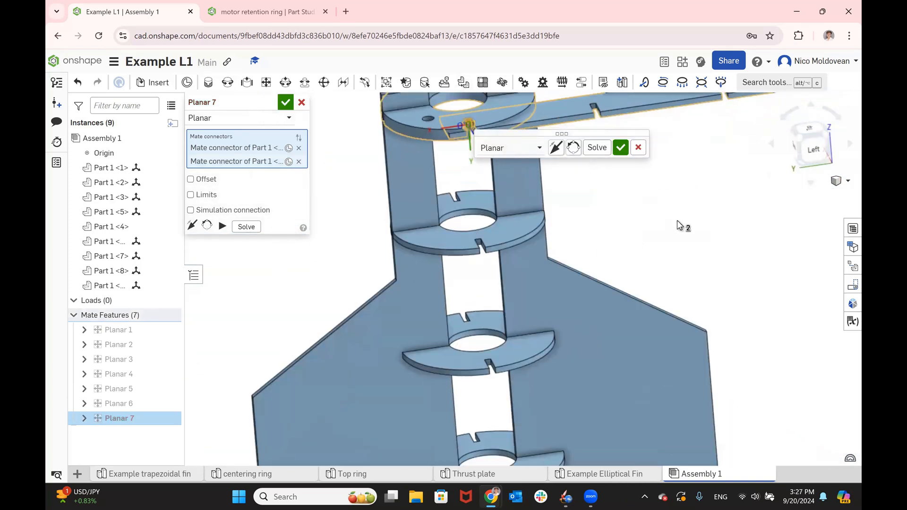
- Reorient the secondary axis and flip the primary axis so the third fin stands upright in its slots, and accept the mate
middle_click_drag(653, 196, 628, 238)
scroll(628, 177, "up", 3)
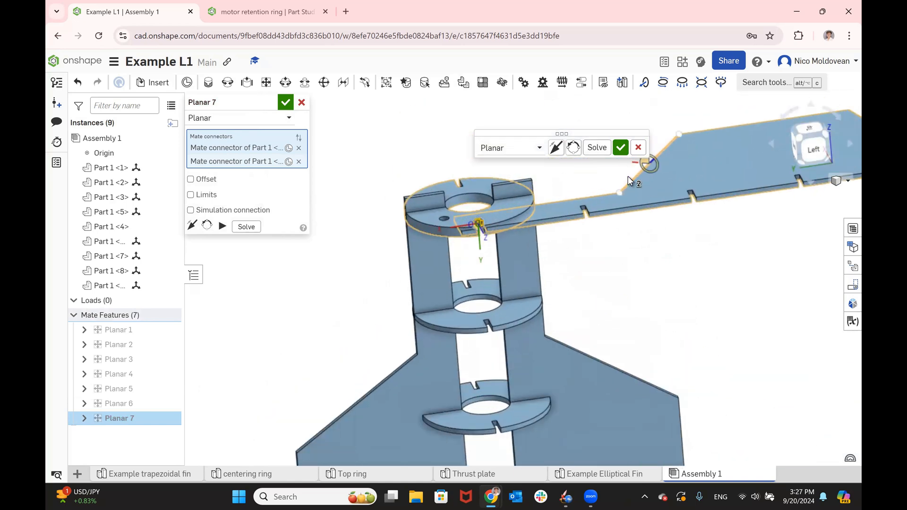
left_click(555, 149)
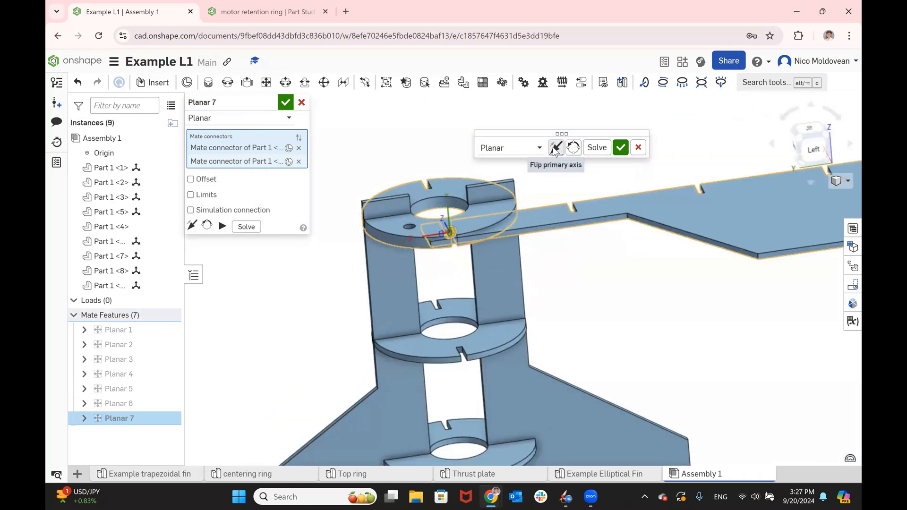
left_click(555, 149)
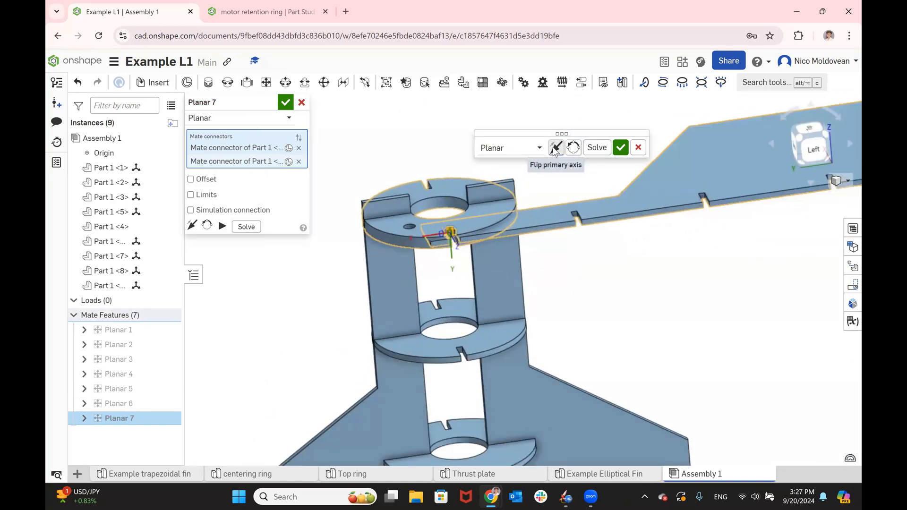
left_click(579, 148)
left_click(574, 150)
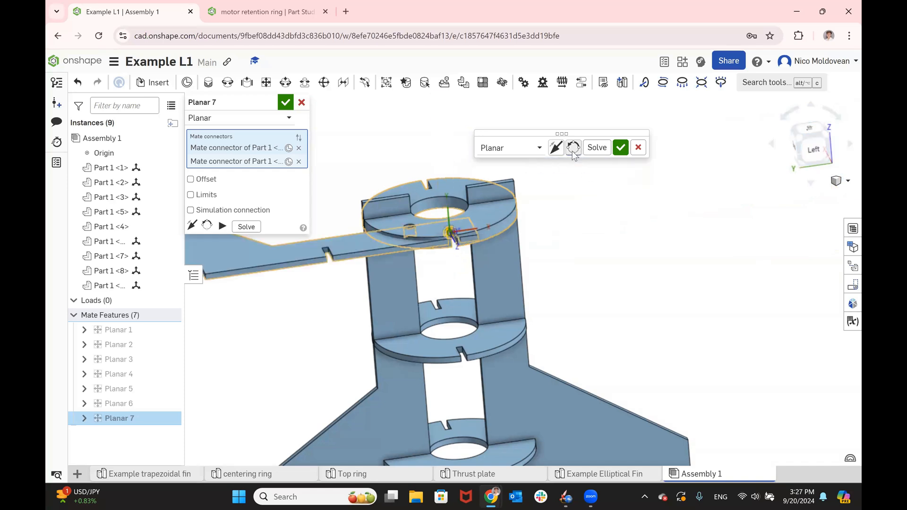
left_click(574, 150)
mouse_move(616, 194)
right_mouse_down()
mouse_move(638, 211)
mouse_move(622, 211)
right_mouse_up()
left_click(556, 148)
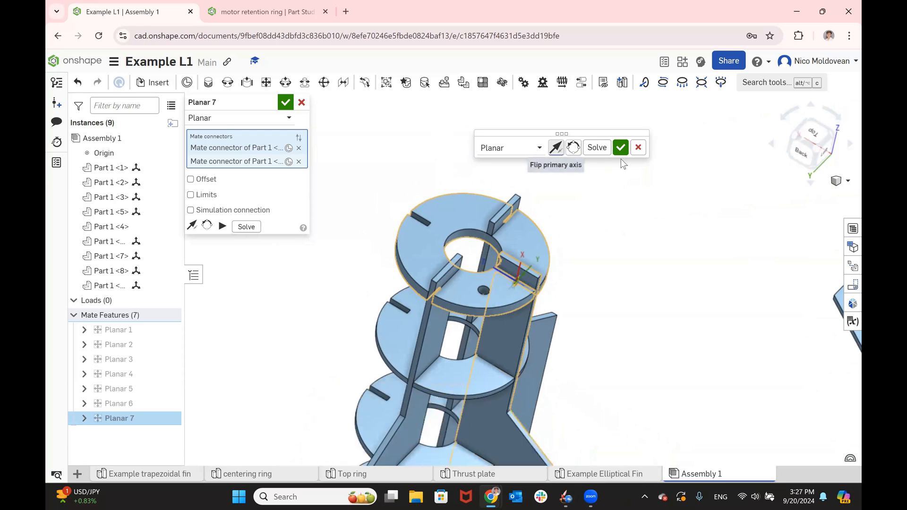
left_click(622, 149)
- Start a planar mate for the last loose fin and select the inner face of its narrow-end notch
key("m")
scroll(607, 179, "down", 5)
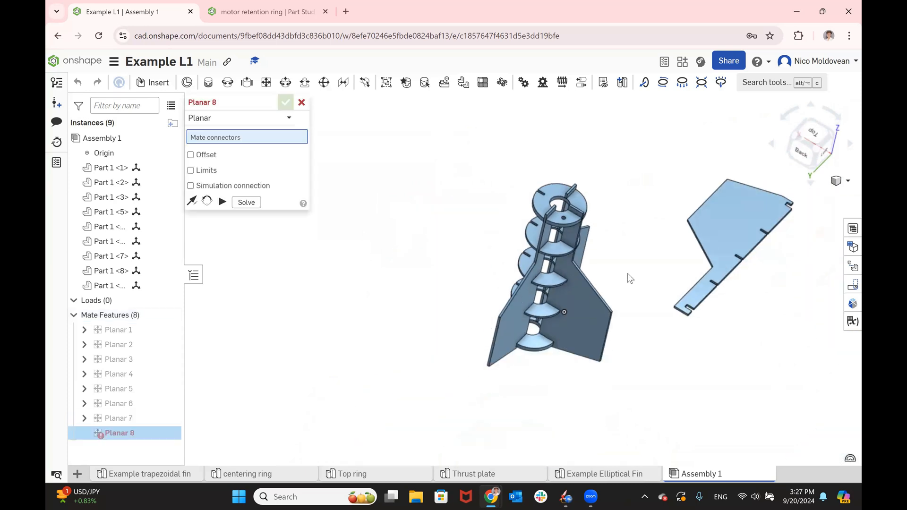
scroll(628, 273, "up", 3)
scroll(672, 322, "up", 1)
right_click_drag(671, 322, 627, 297)
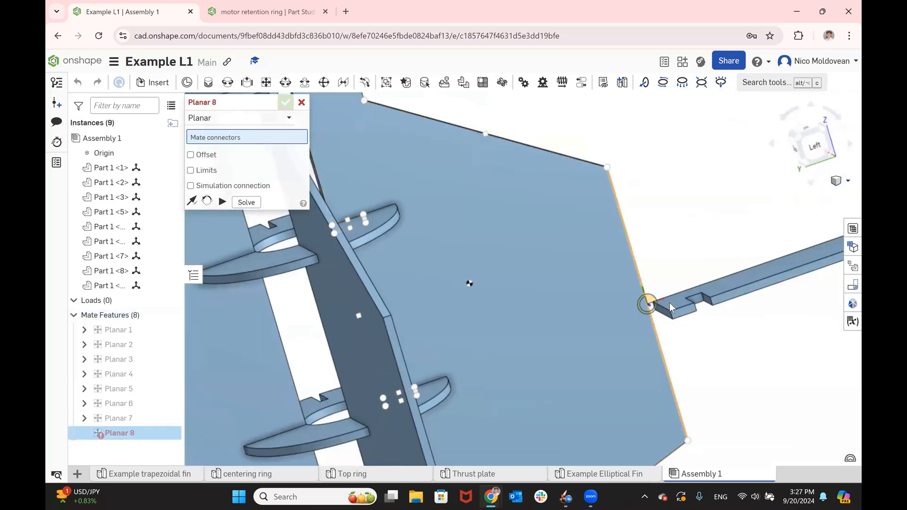
scroll(699, 300, "up", 4)
scroll(709, 293, "down", 1)
left_click(708, 291)
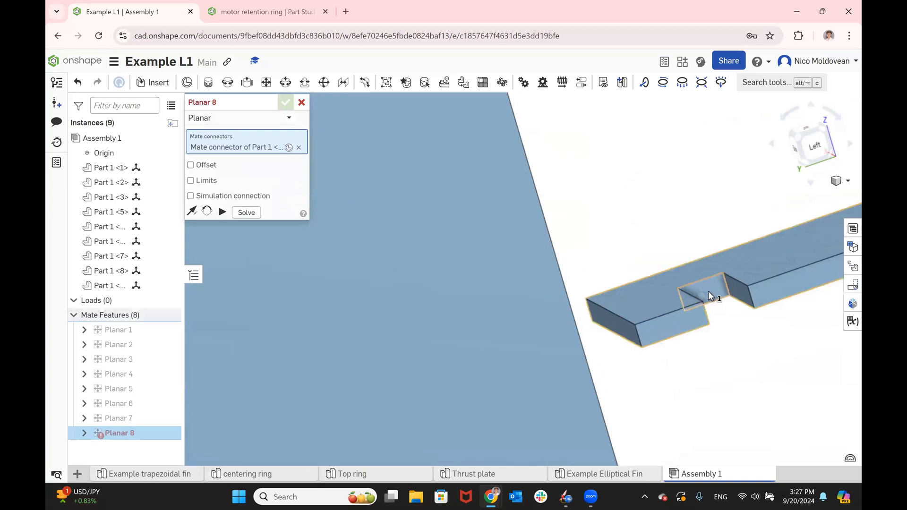
- Select the inner end face of the top ring's last open slot as the second mate connector for the fourth fin
scroll(690, 291, "down", 3)
scroll(690, 290, "down", 4)
right_click_drag(581, 240, 574, 172)
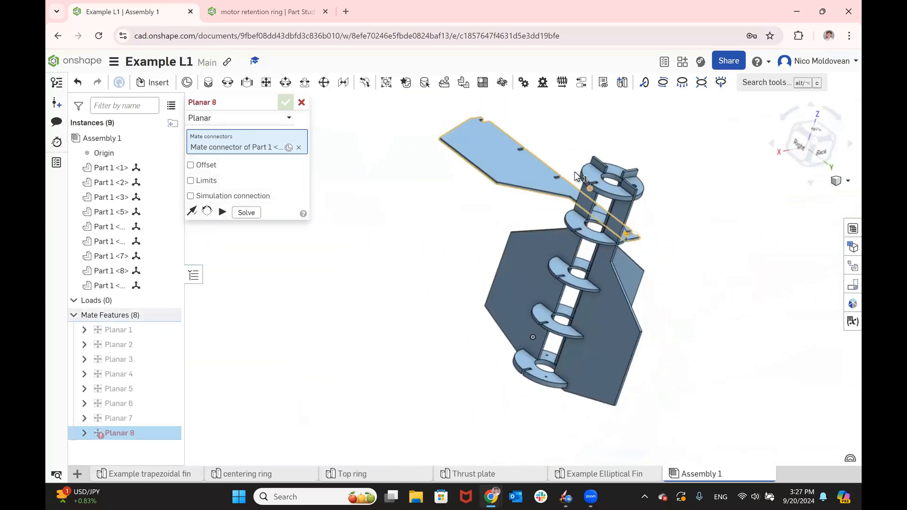
scroll(649, 200, "up", 4)
scroll(667, 217, "up", 5)
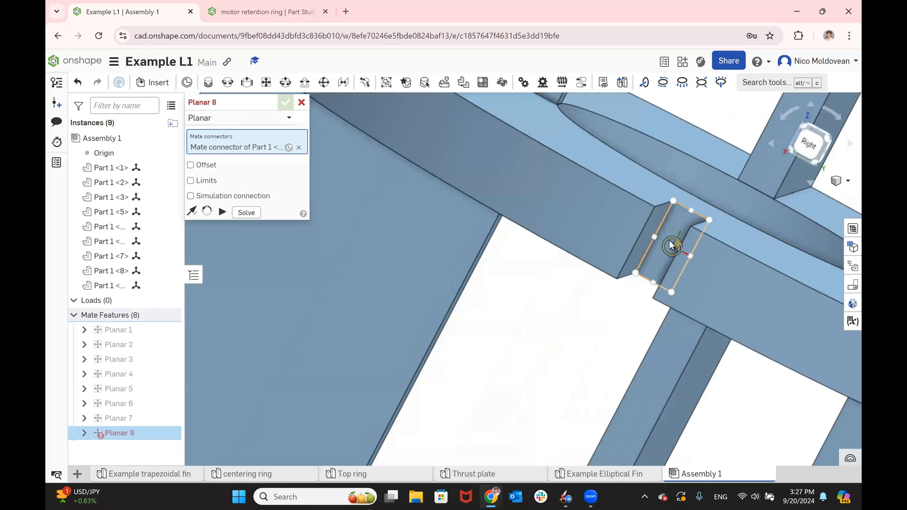
left_click(669, 240)
- Reorient the secondary axis so the fourth fin stands upright in the remaining slots, and accept the planar mate
scroll(670, 240, "down", 5)
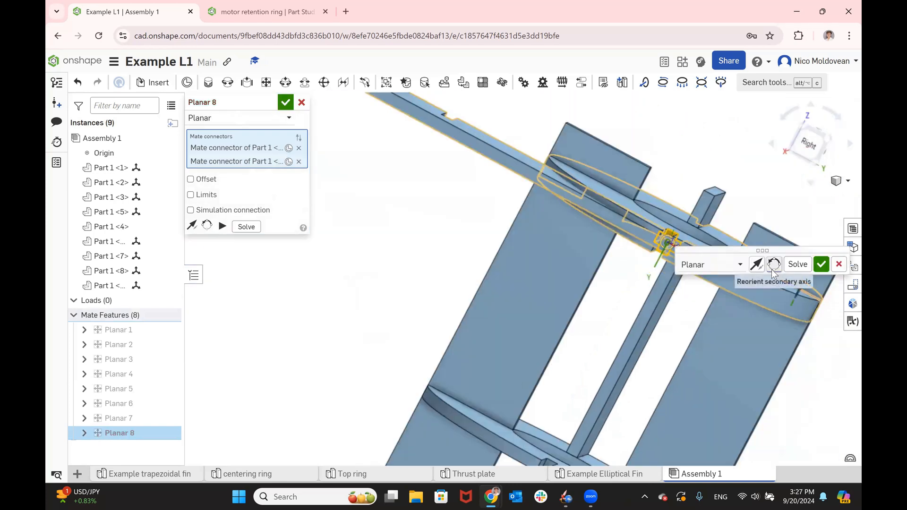
scroll(740, 229, "down", 1)
right_click_drag(740, 228, 628, 255)
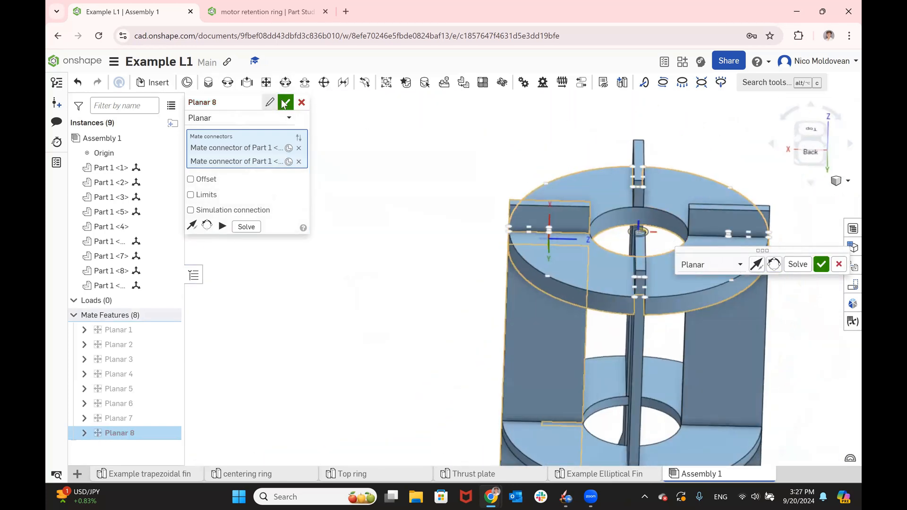
left_click(286, 102)
scroll(371, 227, "down", 5)
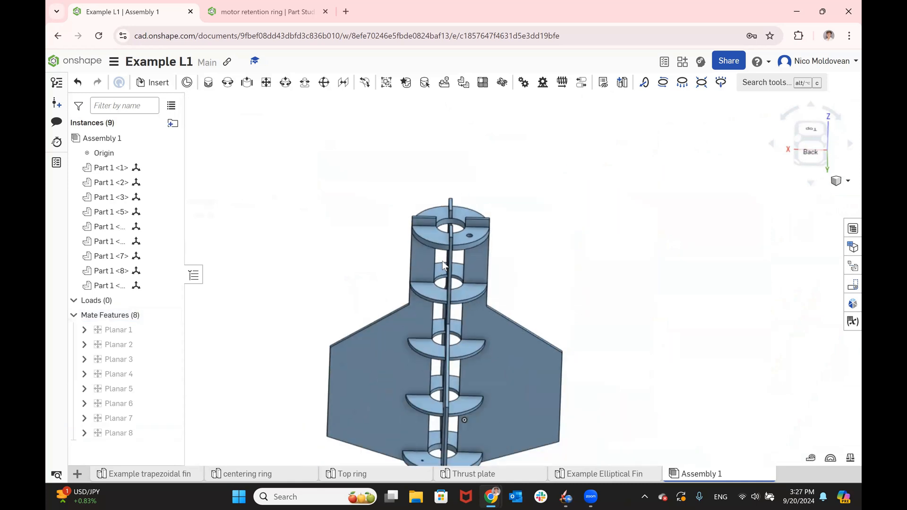
right_click_drag(574, 281, 553, 295)
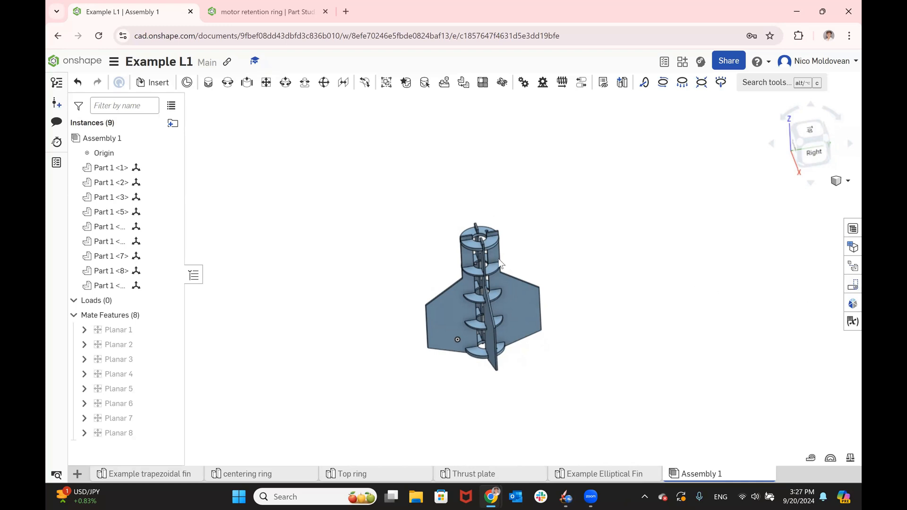
scroll(678, 271, "up", 2)
- Switch to the tutorial slides, advance to the assembly-checking instructions in Step 5.2, and return to Onshape
key("alt+Tab")
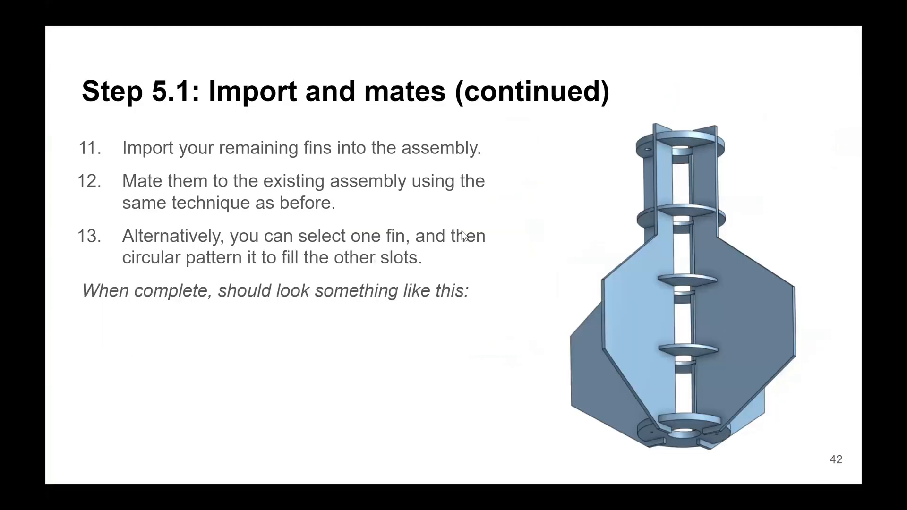
key("Right")
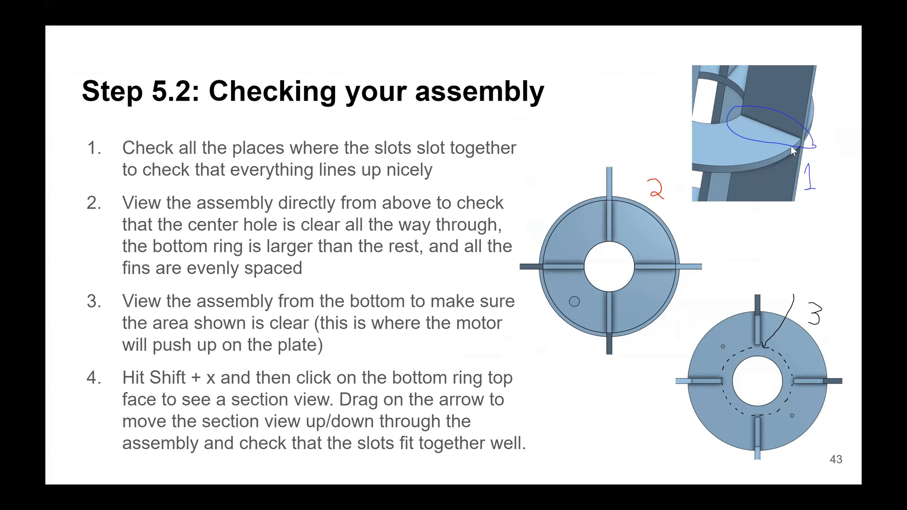
key("alt+Tab")
- Examine up close where a fin slots into a middle centering ring to check that the joint edges line up
scroll(503, 291, "up", 5)
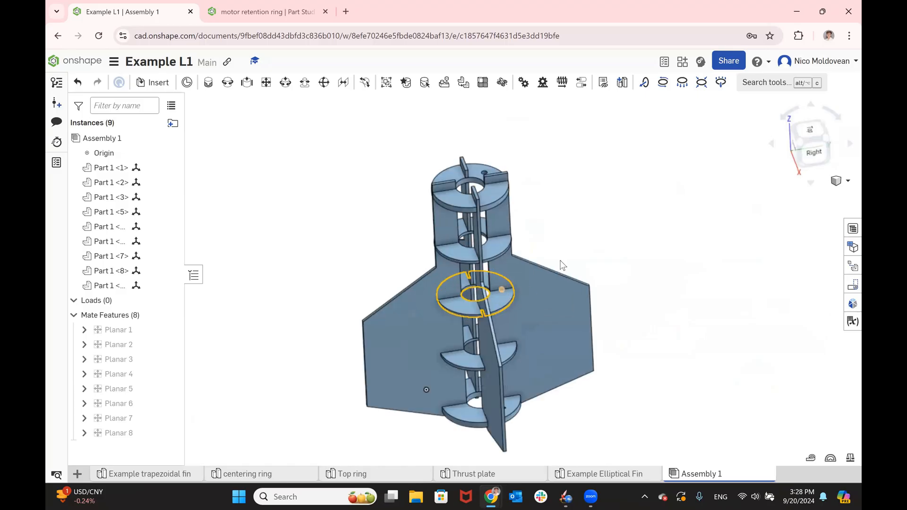
scroll(582, 226, "up", 4)
scroll(602, 143, "down", 3)
scroll(482, 293, "up", 5)
right_click_drag(638, 345, 406, 219)
scroll(407, 219, "up", 3)
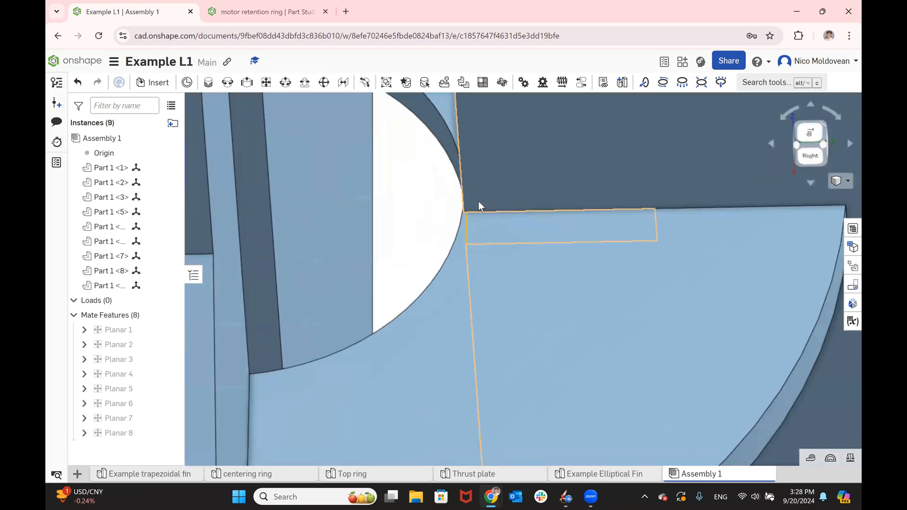
left_click(486, 171)
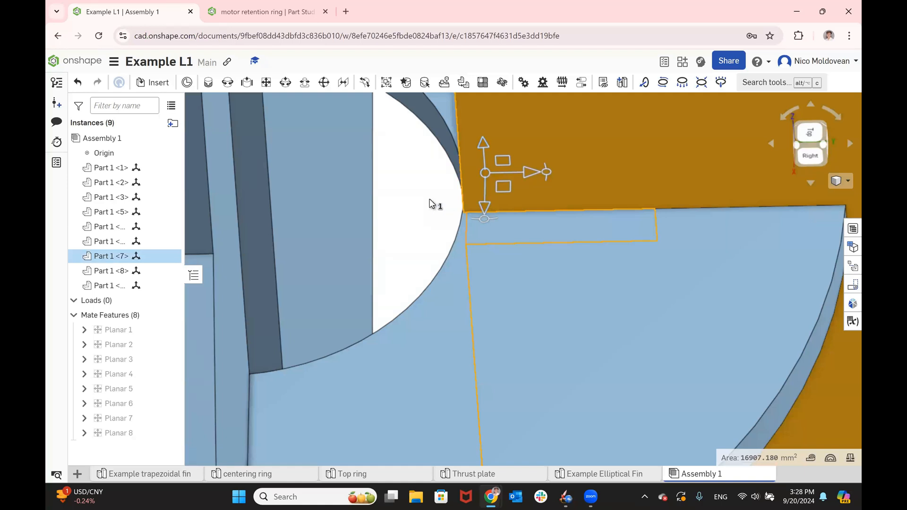
left_click(429, 199)
scroll(429, 200, "down", 3)
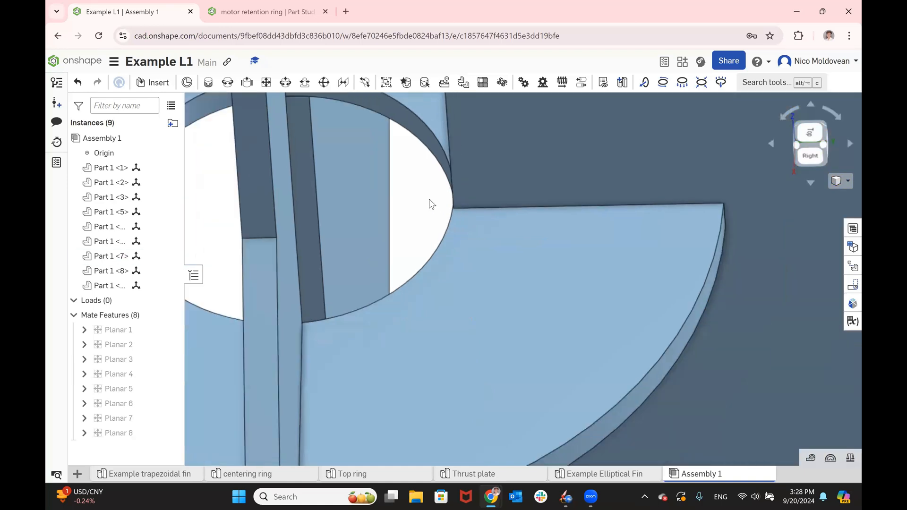
scroll(429, 199, "down", 3)
scroll(487, 203, "down", 5)
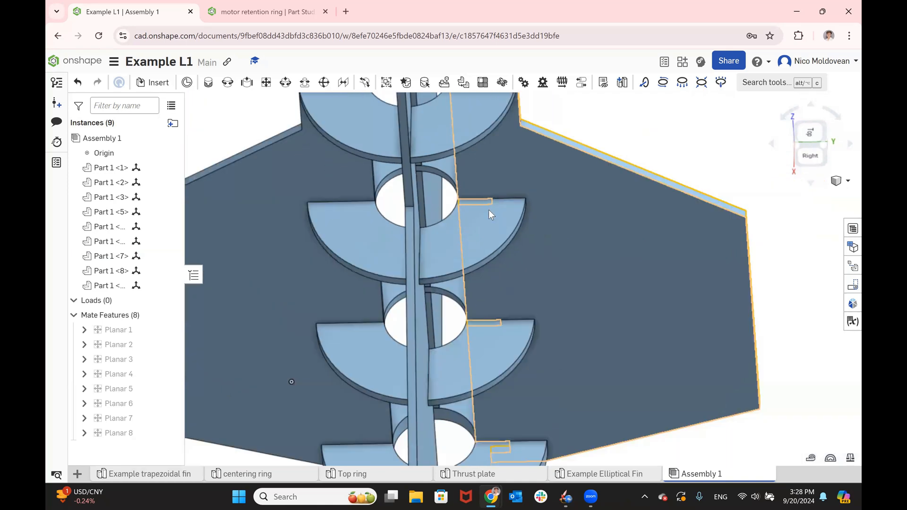
- Examine the fin-to-ring slot joints along the lower rings from several angles for gaps or misalignment
right_click_drag(509, 391, 756, 202)
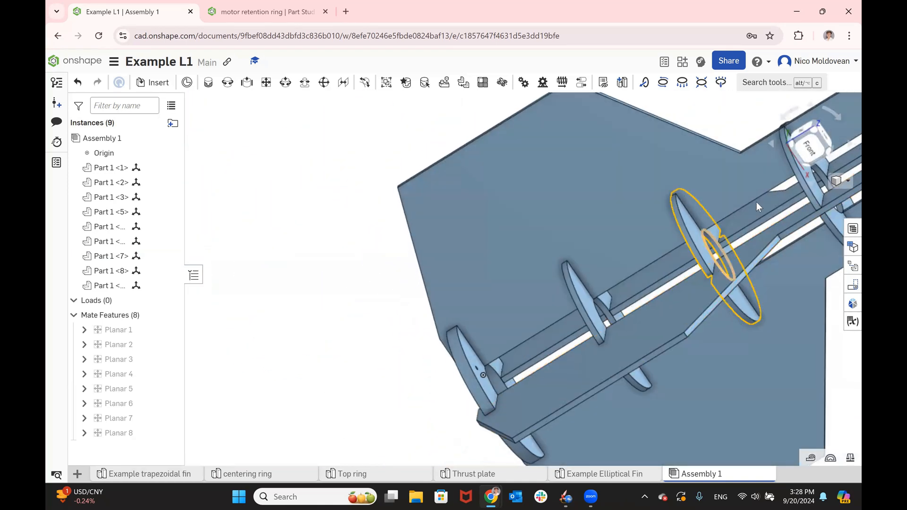
scroll(473, 352, "up", 5)
right_click_drag(471, 352, 450, 251)
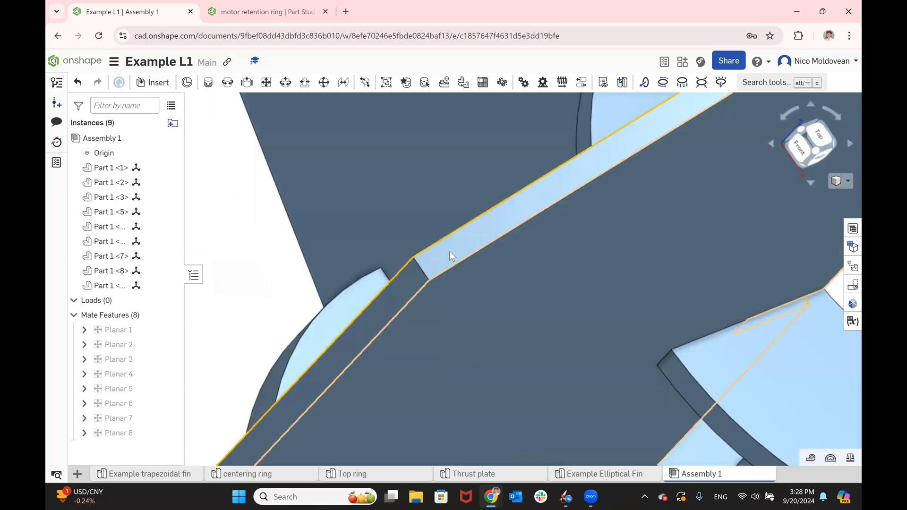
scroll(447, 253, "down", 5)
scroll(482, 359, "up", 4)
scroll(569, 413, "up", 3)
right_click_drag(569, 413, 509, 352)
scroll(525, 349, "down", 8)
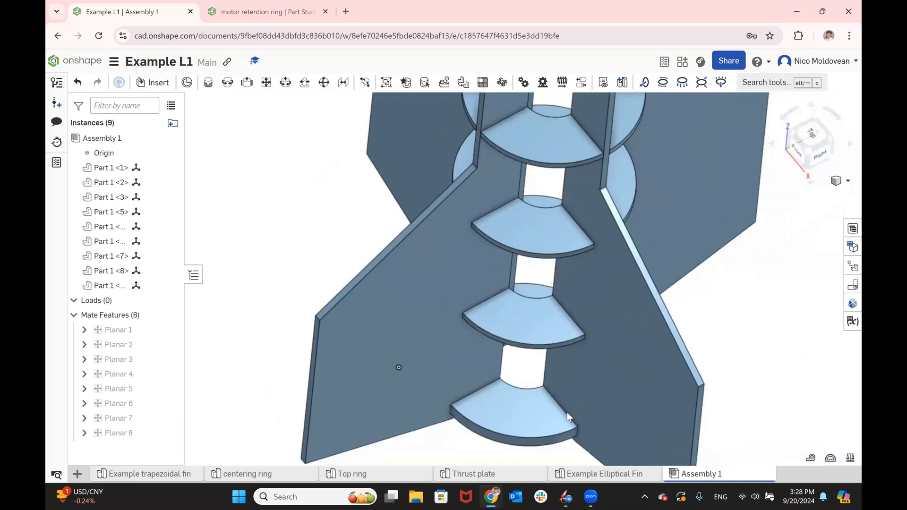
scroll(567, 412, "up", 5)
right_click_drag(562, 397, 578, 392)
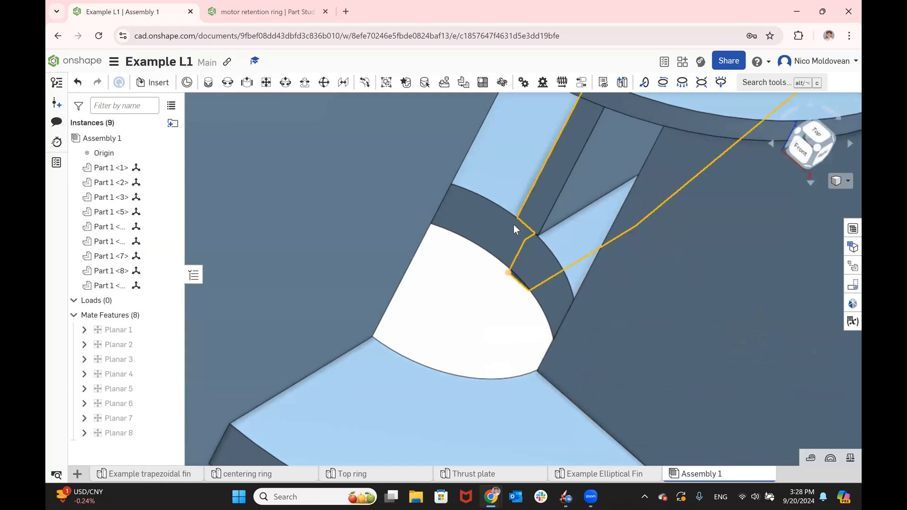
scroll(517, 237, "down", 10)
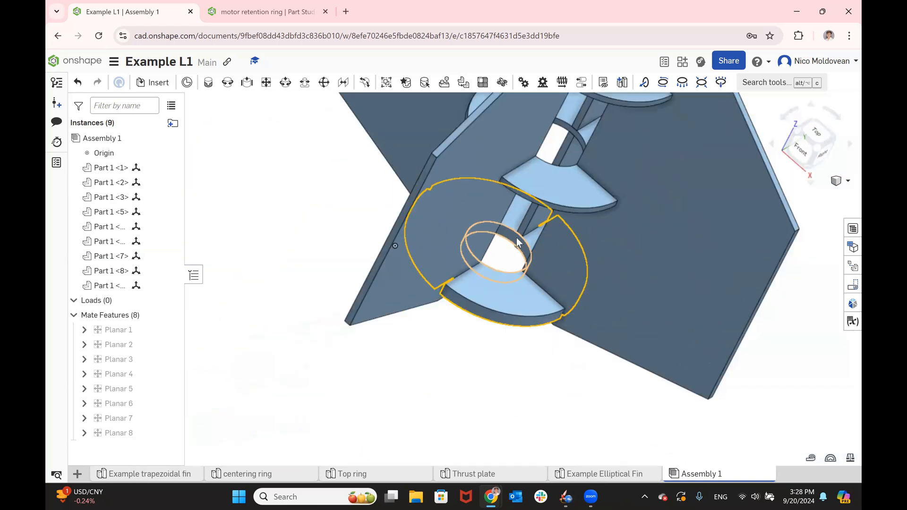
- Examine the fin slots in the top ring and the alignment of all rings through the center hole
scroll(571, 136, "up", 8)
right_click_drag(571, 140, 552, 172)
scroll(554, 170, "down", 10)
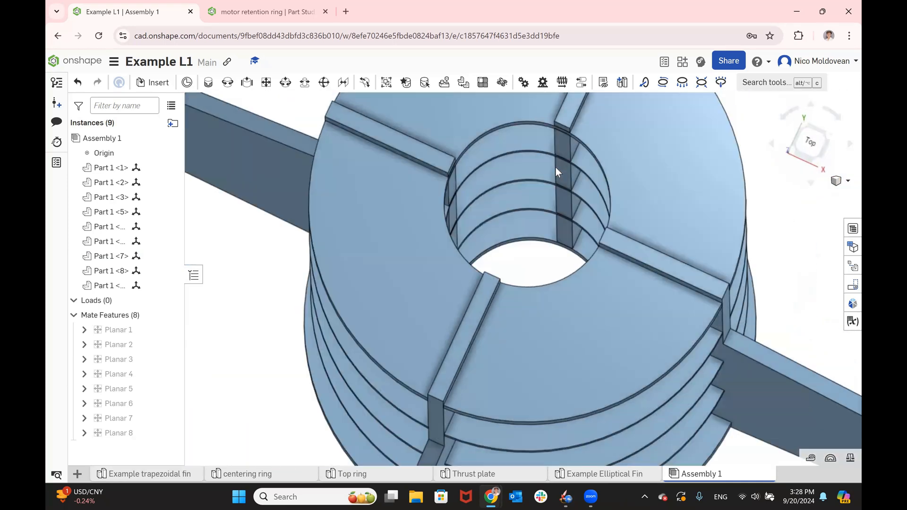
scroll(556, 167, "down", 6)
right_click_drag(582, 225, 582, 263)
scroll(586, 242, "up", 4)
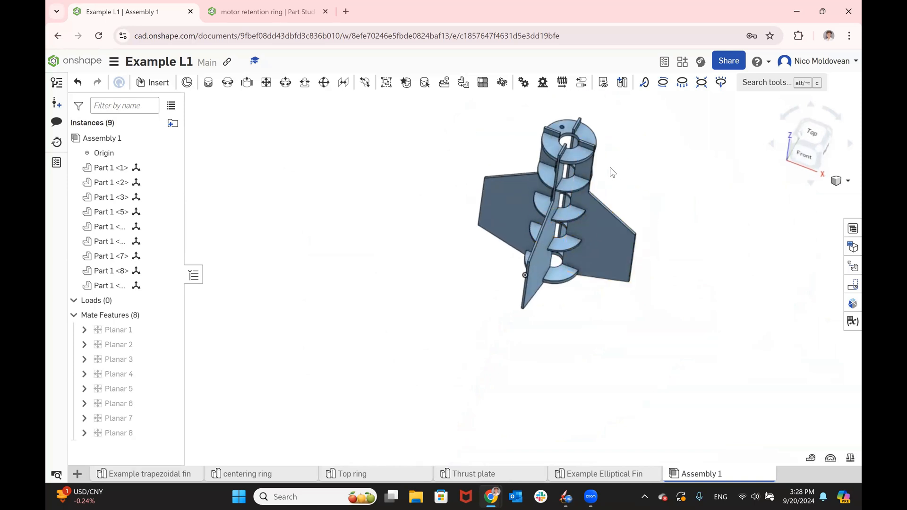
right_click_drag(611, 167, 606, 144)
scroll(492, 341, "down", 4)
scroll(509, 296, "up", 5)
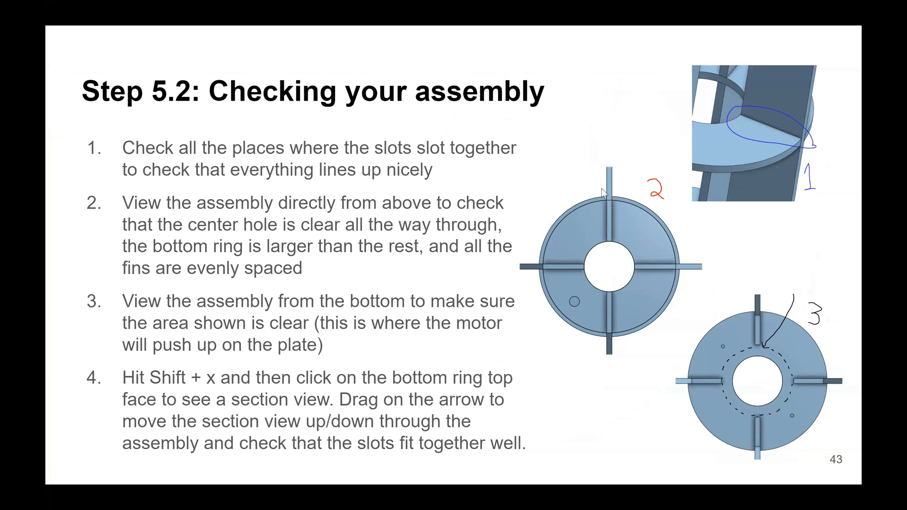
- Switch from the slides to Onshape, view the assembly directly from above, and compare the bottom ring's outer edge with the rings above it
key("alt+Tab")
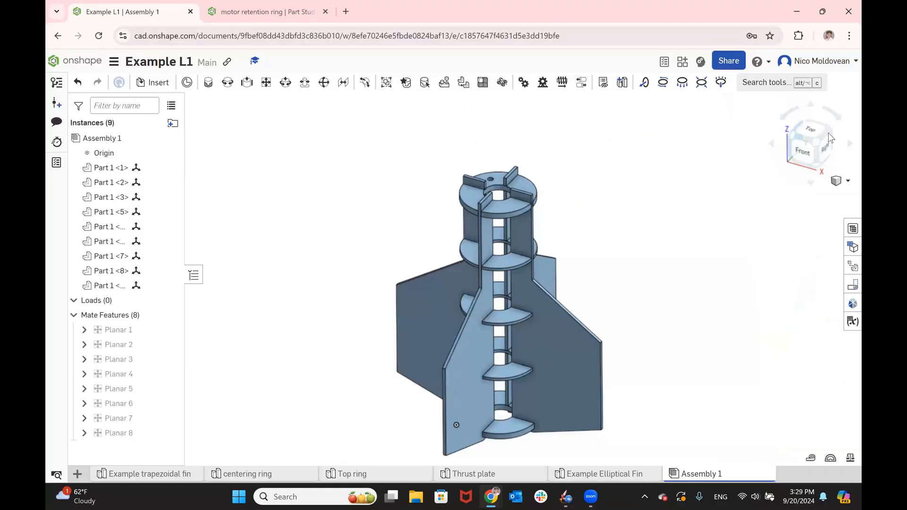
left_click(814, 125)
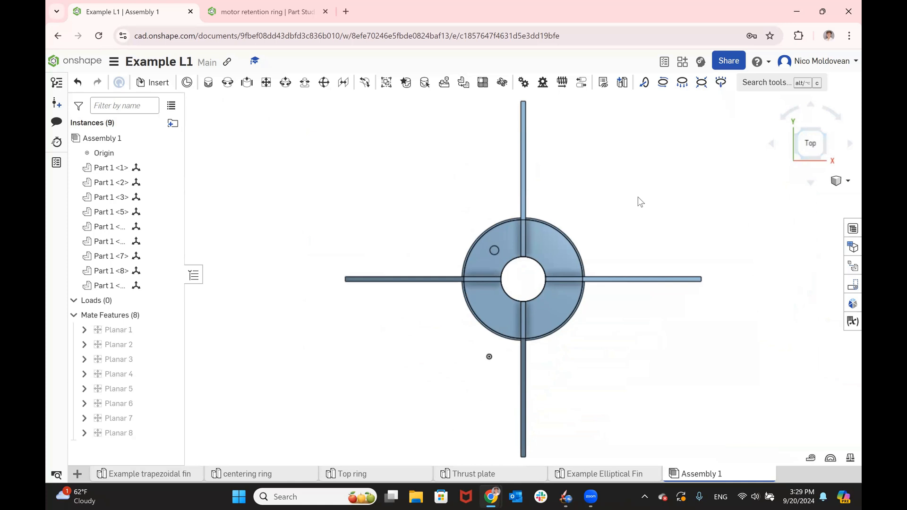
key("f")
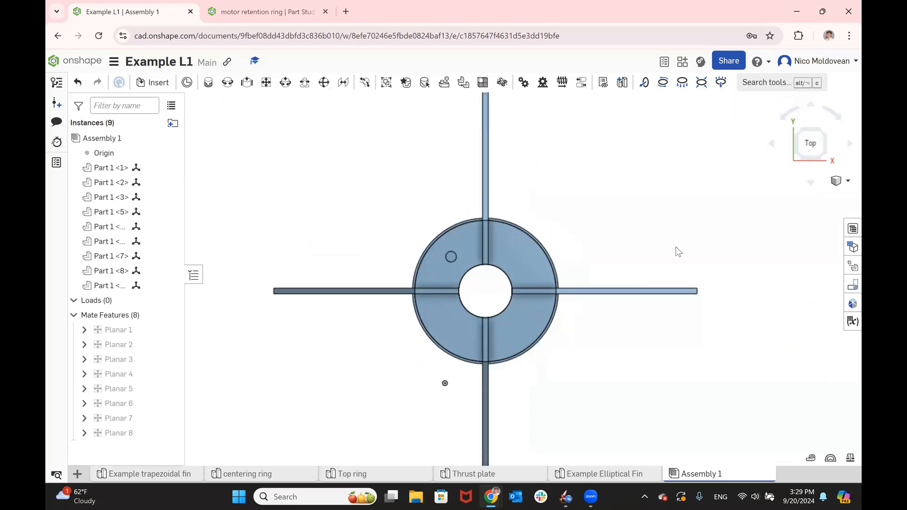
scroll(477, 303, "up", 5)
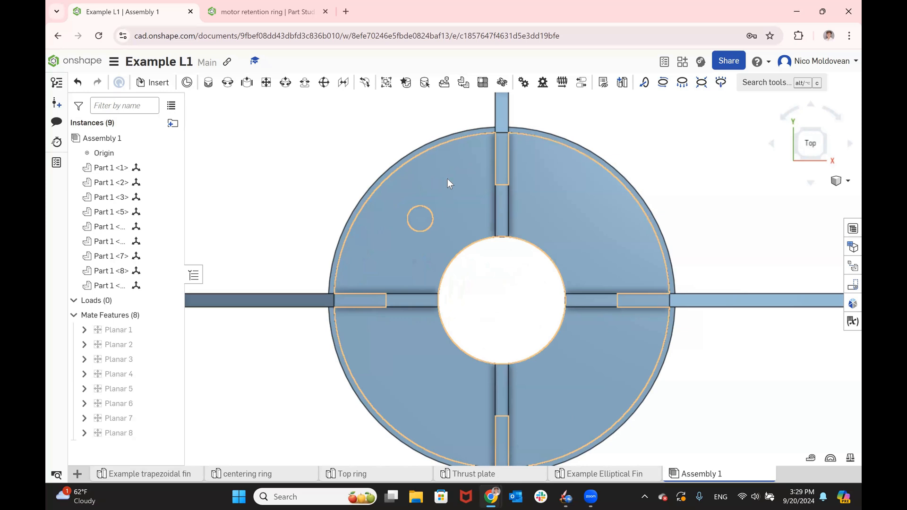
left_click(453, 132)
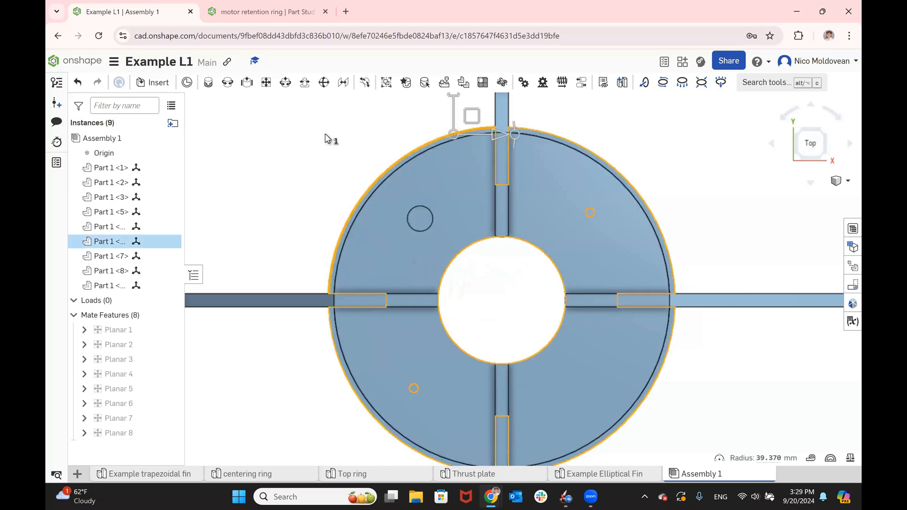
scroll(324, 137, "down", 3)
scroll(662, 340, "down", 2)
- Return the assembly to the top view and check the clear center hole and the even spacing of the fins
right_click_drag(607, 295, 728, 220)
left_click(779, 165)
left_click(810, 143)
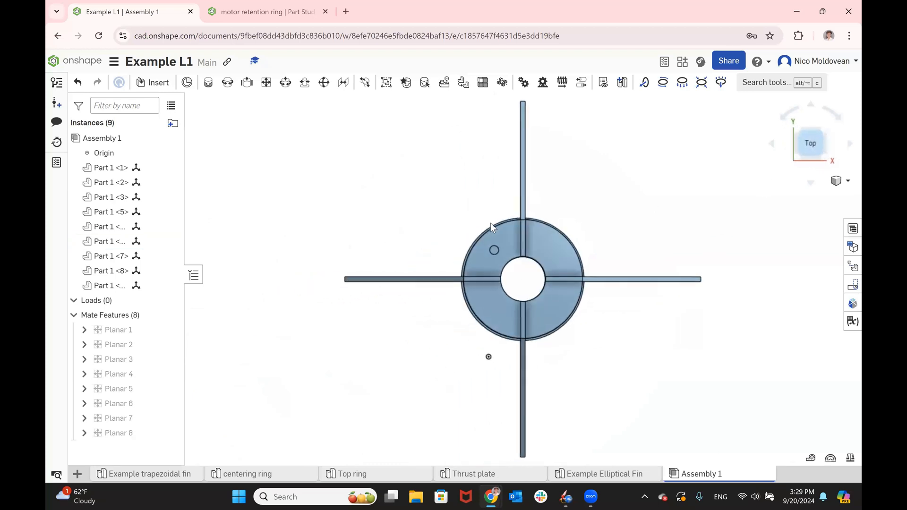
left_click(567, 230)
left_click(565, 236)
left_click(609, 207)
scroll(605, 211, "down", 2)
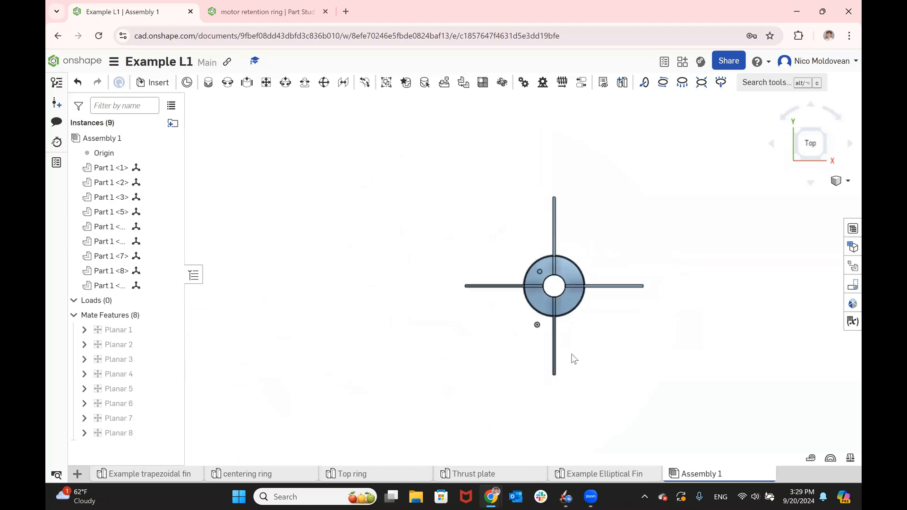
right_click_drag(594, 341, 596, 231)
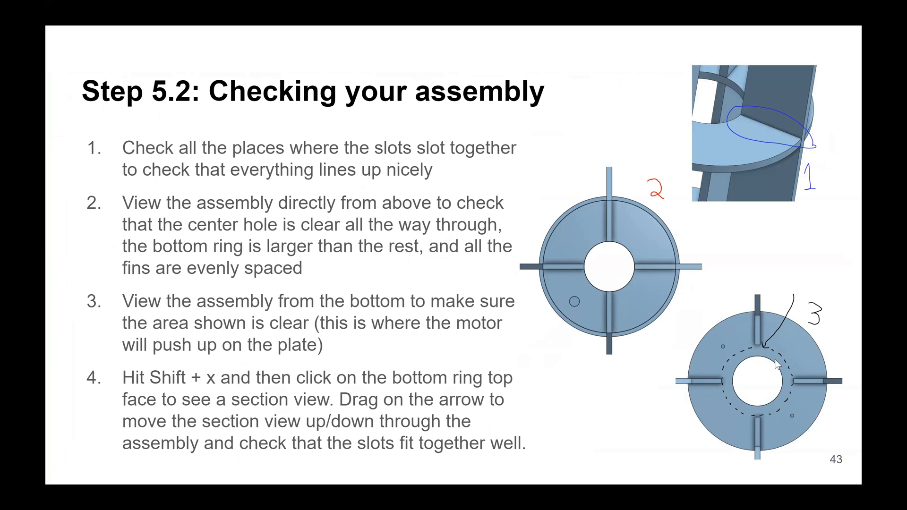
- Switch from the slides to Onshape and view the assembly from the bottom to check the motor contact area around the thrust plate's center hole
key("alt+Tab")
scroll(589, 339, "up", 3)
right_click_drag(580, 341, 577, 296)
scroll(586, 311, "up", 3)
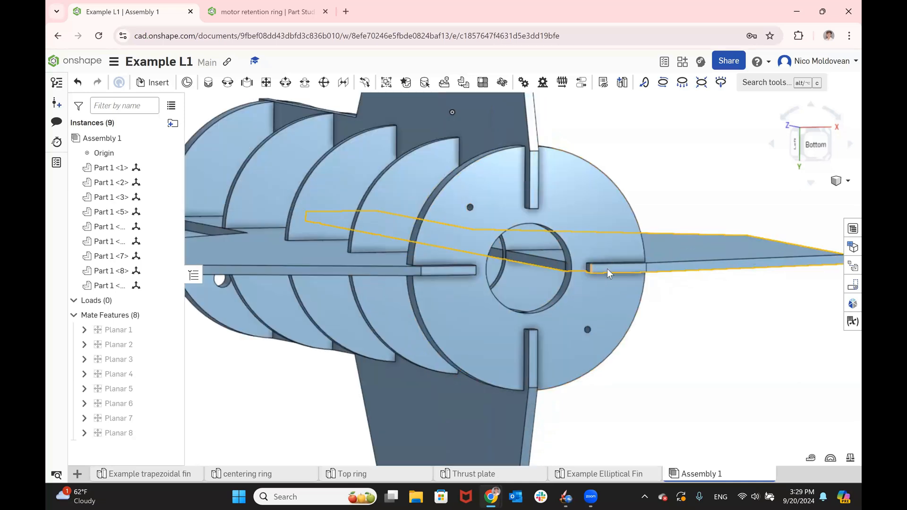
key("shift+6")
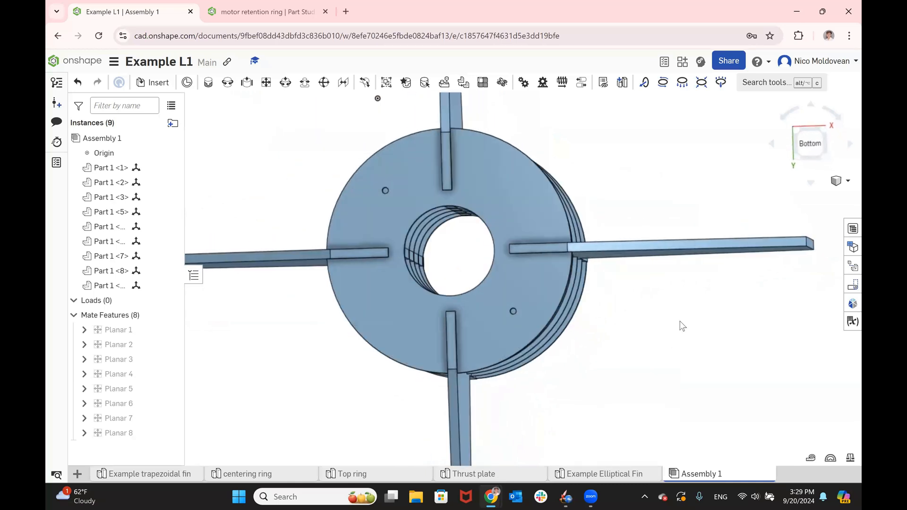
left_click(811, 147)
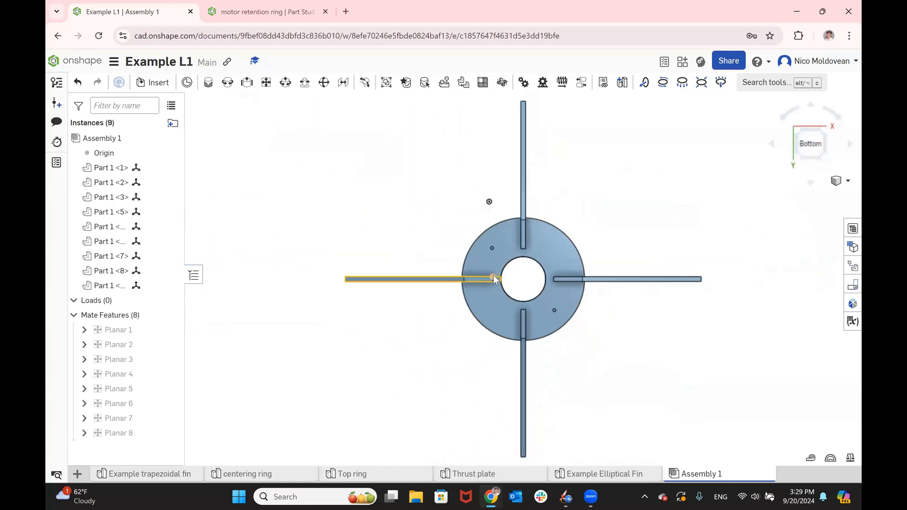
scroll(500, 279, "up", 5)
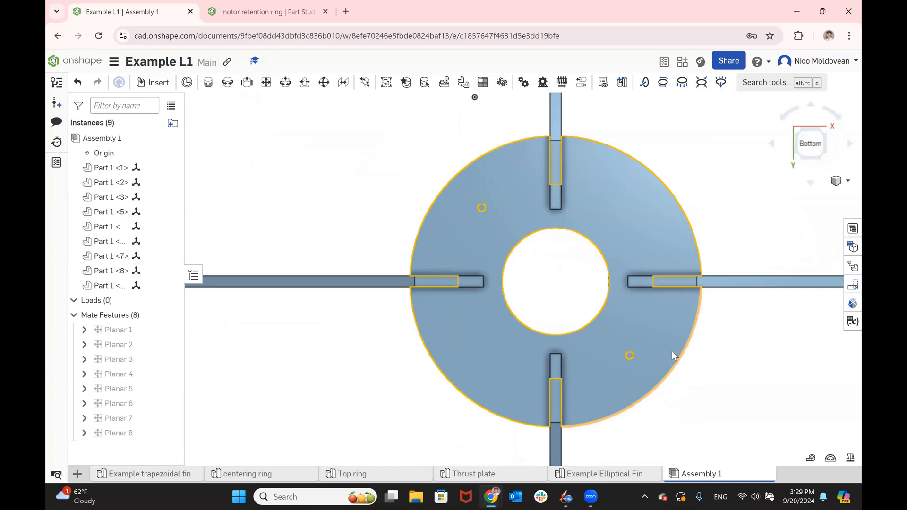
scroll(681, 350, "down", 5)
right_click_drag(419, 276, 422, 293)
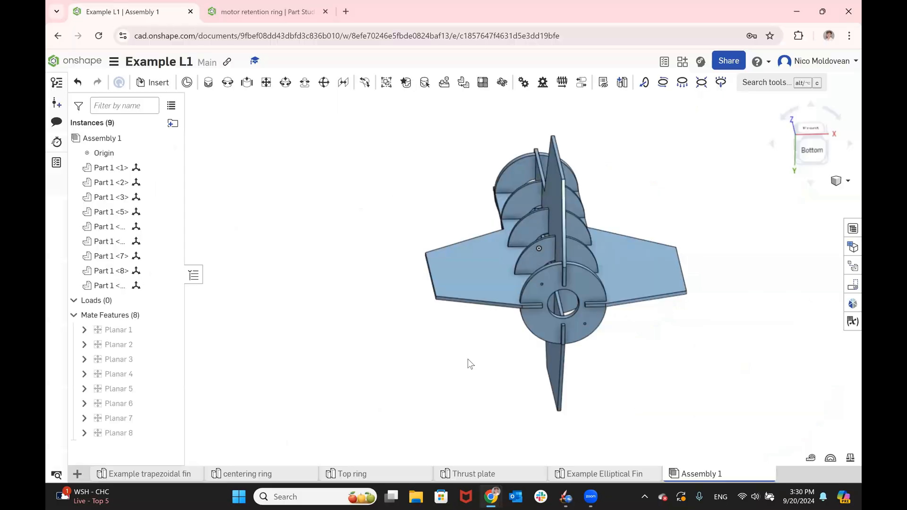
- Select the top face of the bottom ring and open a section view through it
left_click(539, 293)
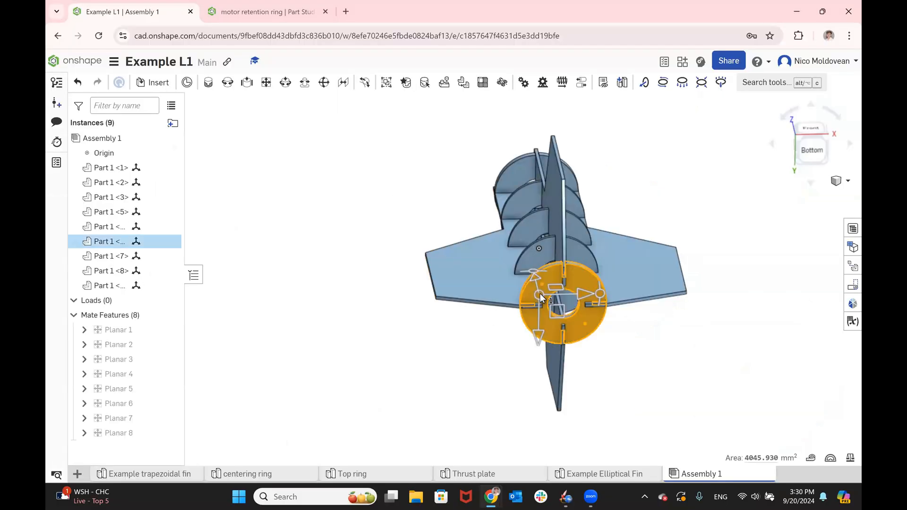
left_click(699, 381)
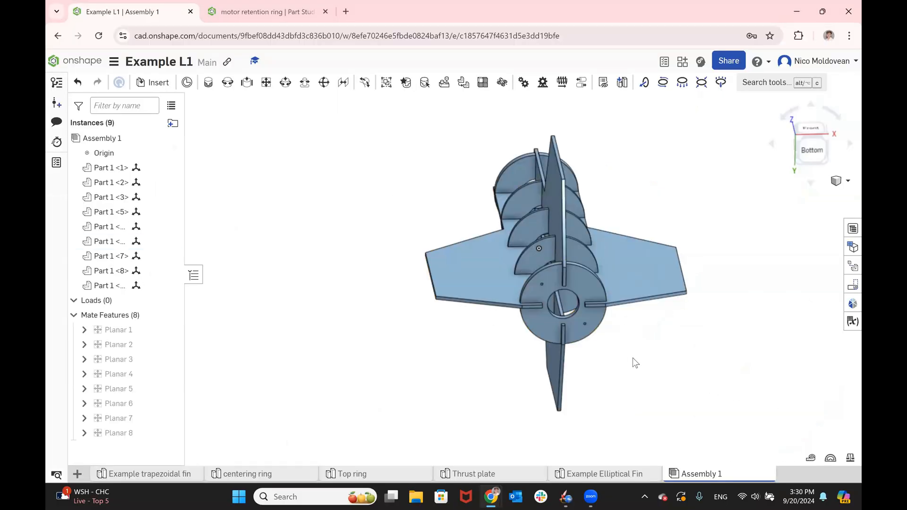
right_click_drag(634, 359, 627, 380)
scroll(566, 341, "up", 4)
left_click(567, 345)
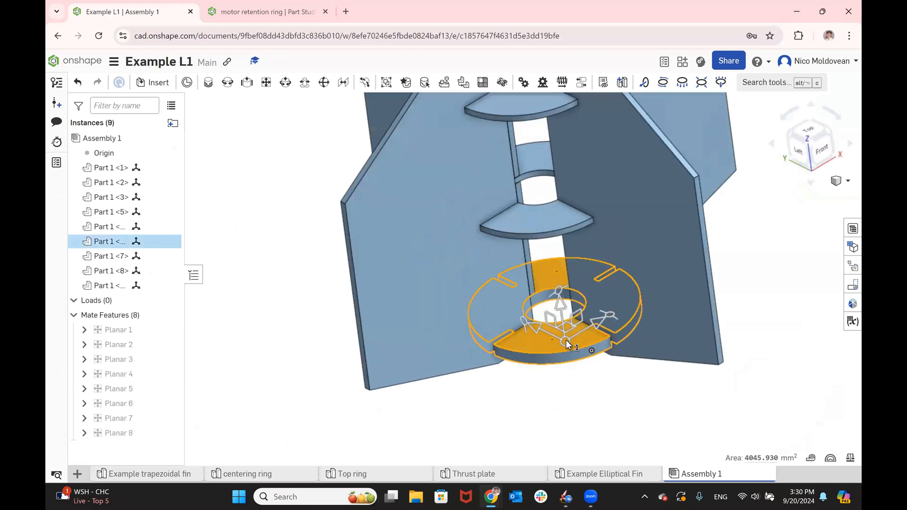
key("shift+x")
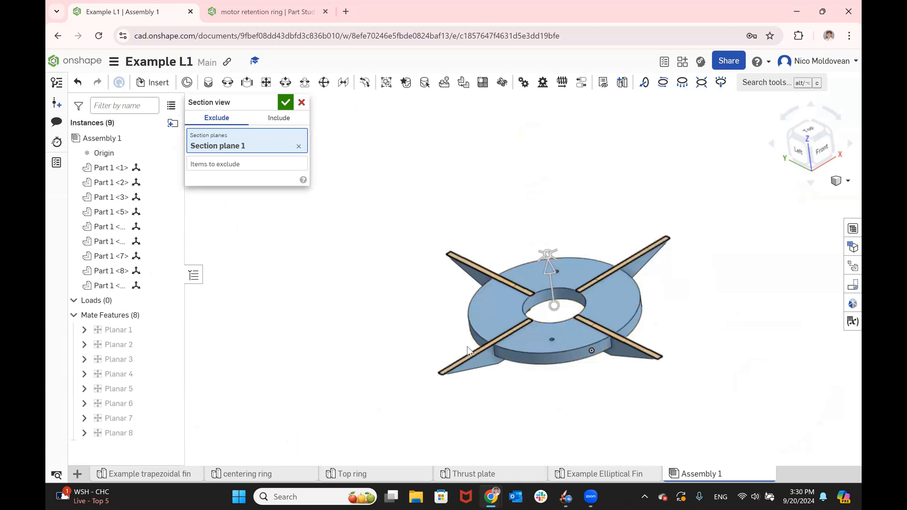
- Offset the section plane to -1.2 mm, into the bottom ring, and examine how closely the fin fits its slot
scroll(467, 347, "up", 5)
right_click_drag(392, 304, 391, 327)
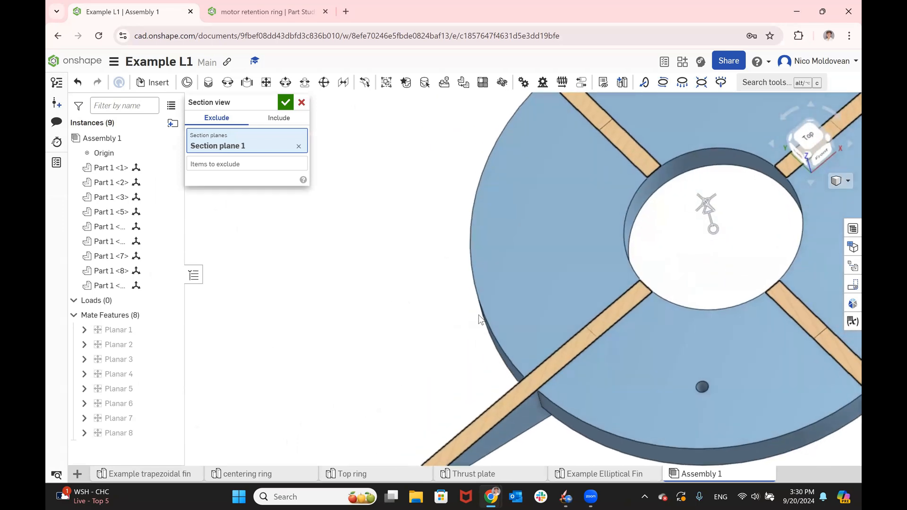
left_click_drag(711, 209, 733, 214)
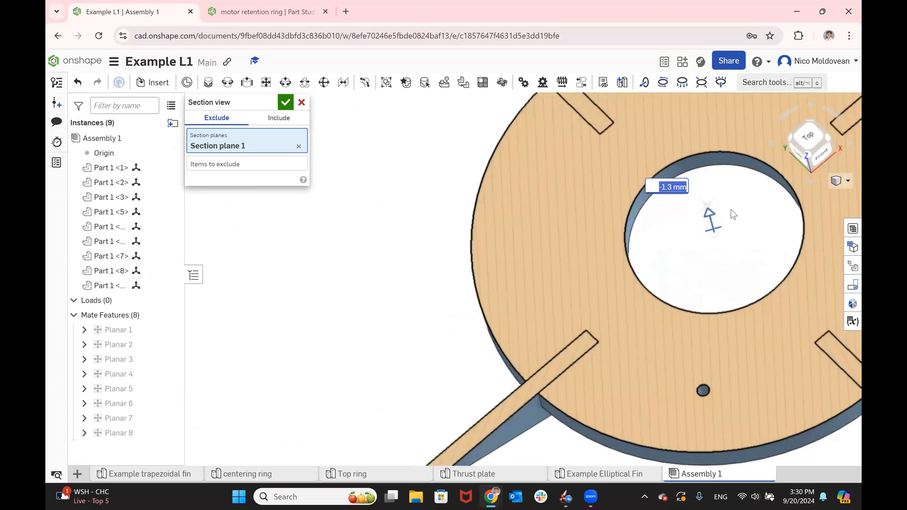
scroll(586, 345, "up", 6)
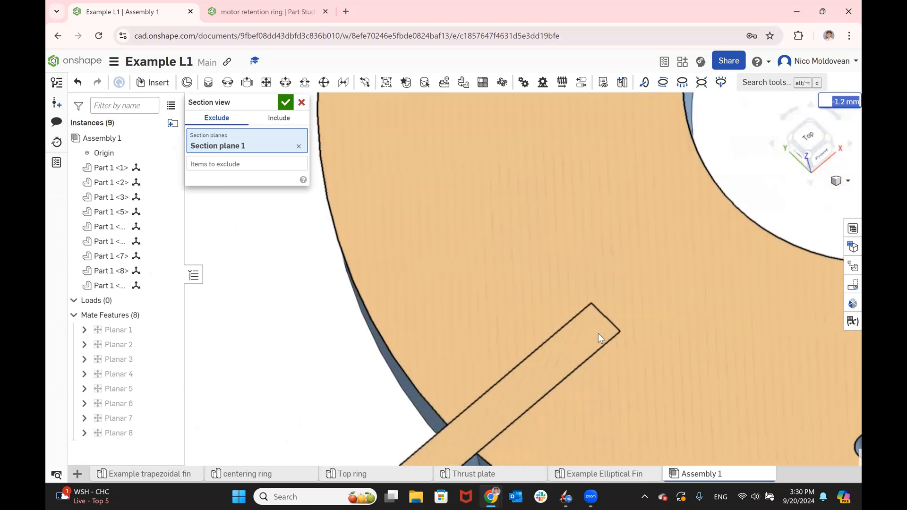
scroll(628, 314, "up", 4)
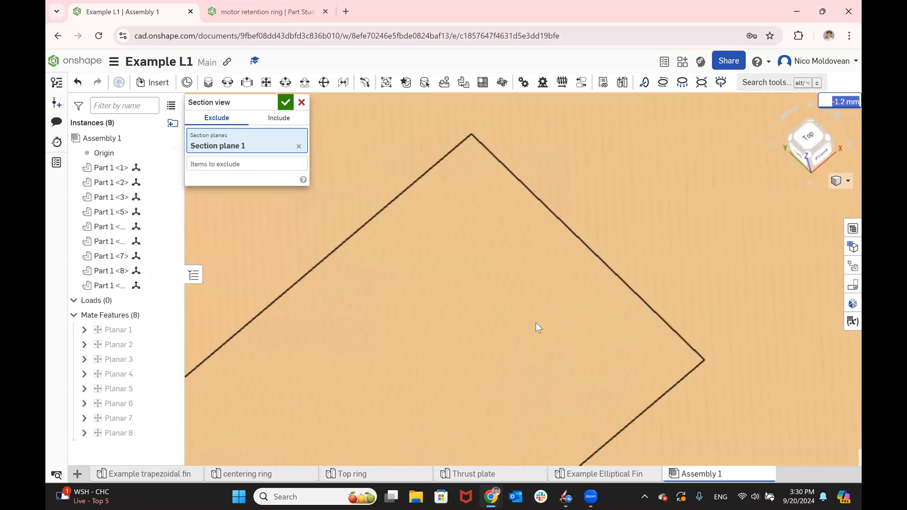
scroll(682, 221, "down", 3)
scroll(585, 365, "down", 8)
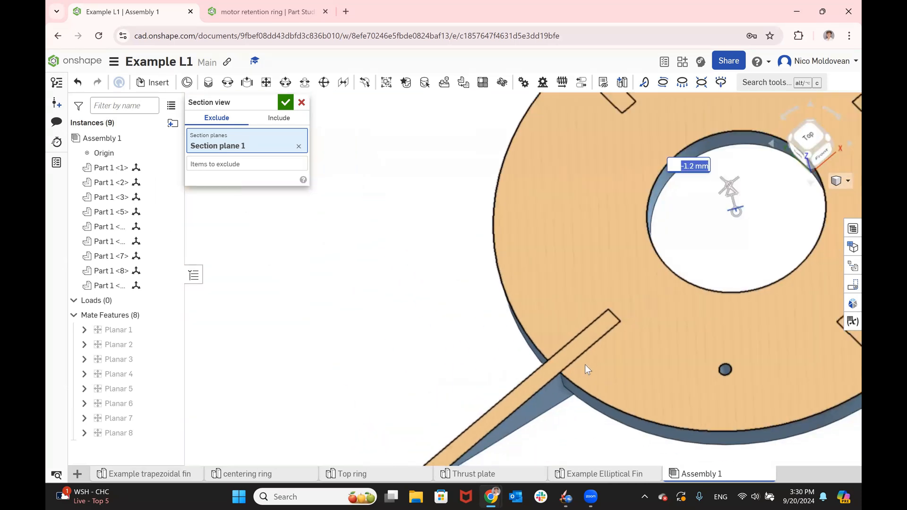
- Move the section plane through the second ring at about 61.8 mm and the third at about 127.1 mm, examining the fin slot fit
scroll(669, 278, "down", 5)
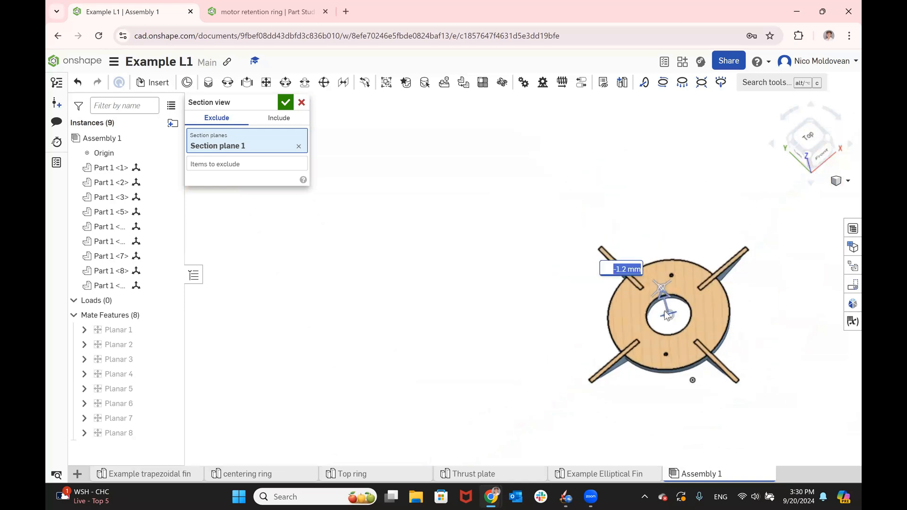
left_click_drag(667, 303, 659, 259)
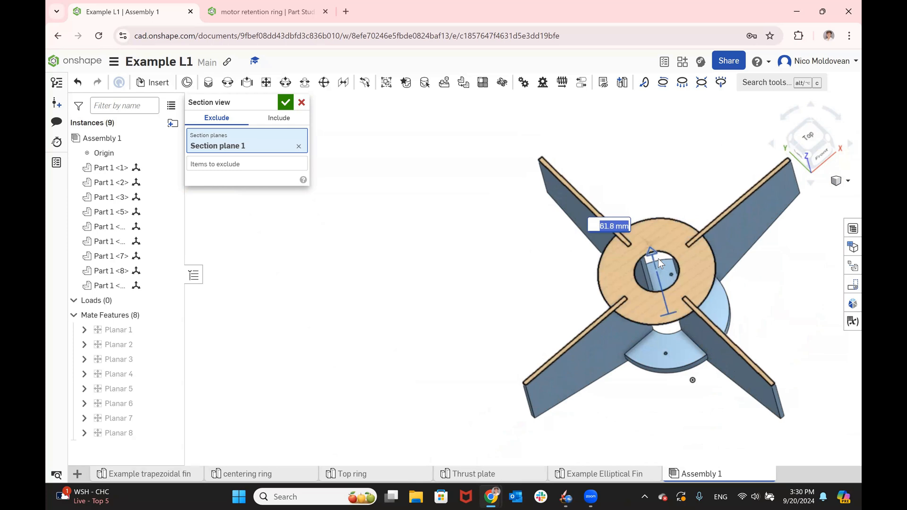
scroll(614, 294, "up", 5)
scroll(606, 360, "down", 5)
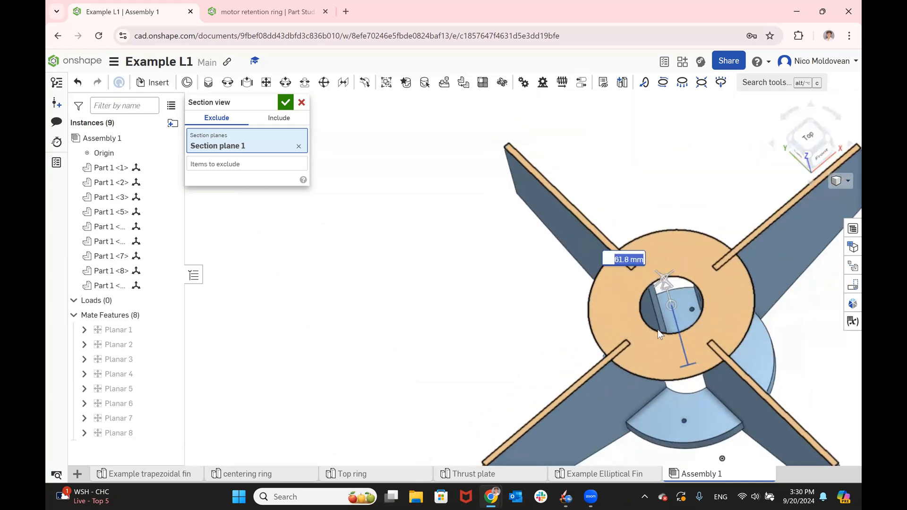
left_click_drag(664, 286, 639, 228)
scroll(625, 272, "up", 8)
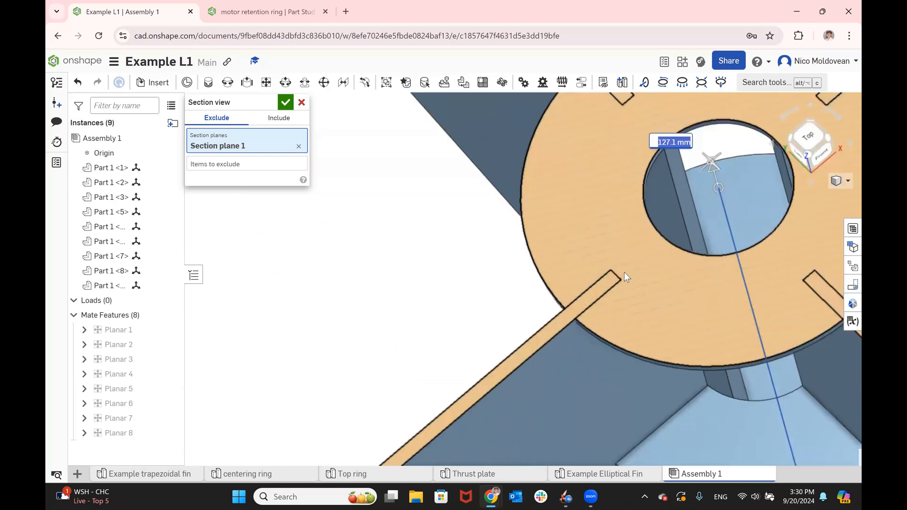
- Move the section plane to about 192.1 mm through the fourth ring and 254.5 mm through the top ring, examining the fin slot fit
scroll(618, 272, "down", 10)
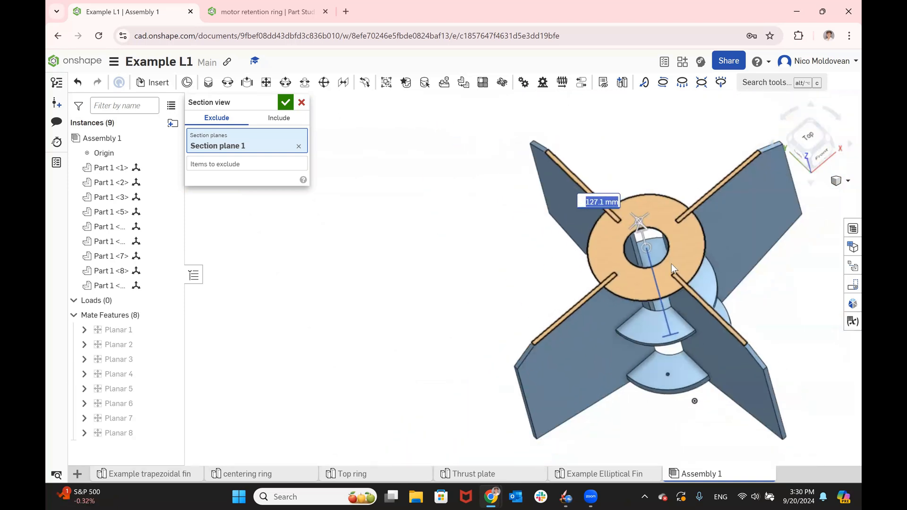
left_click_drag(646, 231, 649, 182)
scroll(624, 239, "up", 10)
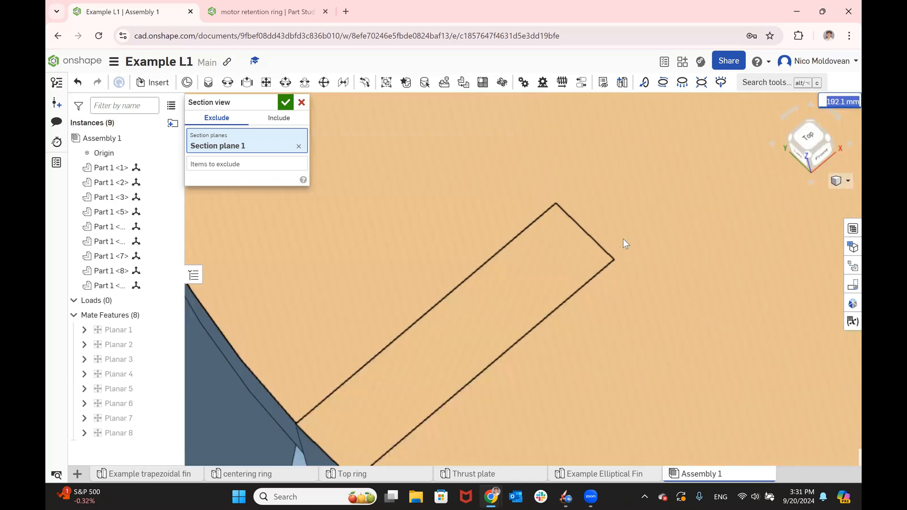
scroll(529, 390, "down", 6)
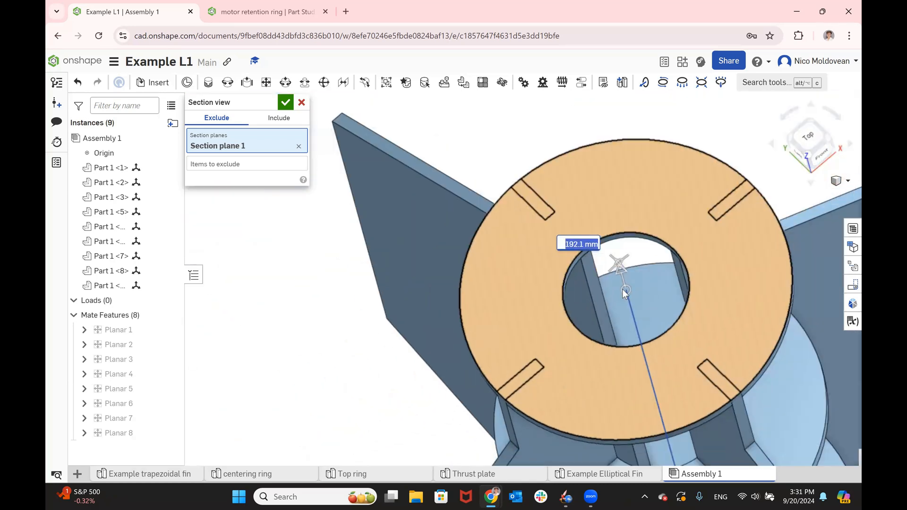
scroll(634, 305, "down", 5)
left_click_drag(620, 238, 621, 206)
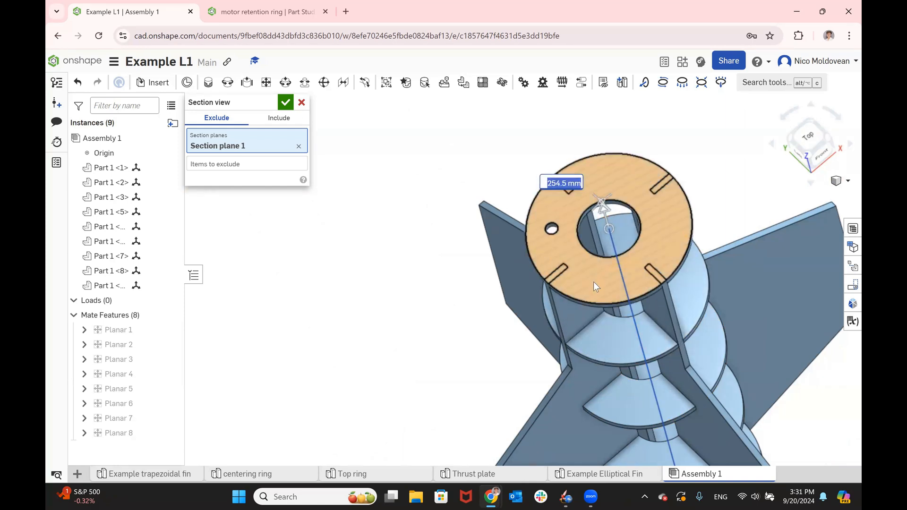
scroll(594, 282, "up", 5)
- Move the section plane up past the top ring and accept the section view
scroll(594, 282, "down", 5)
left_click_drag(668, 203, 653, 158)
scroll(520, 294, "down", 5)
mouse_move(652, 331)
right_mouse_down()
mouse_move(732, 213)
mouse_move(639, 341)
right_mouse_up()
scroll(639, 341, "down", 5)
scroll(627, 237, "up", 2)
left_click(285, 104)
- Turn the assembly to a tilted left-side view, preview it in the print setup, and close the setup without printing
scroll(354, 247, "down", 4)
right_click_drag(427, 228, 433, 202)
right_click_drag(551, 357, 569, 306)
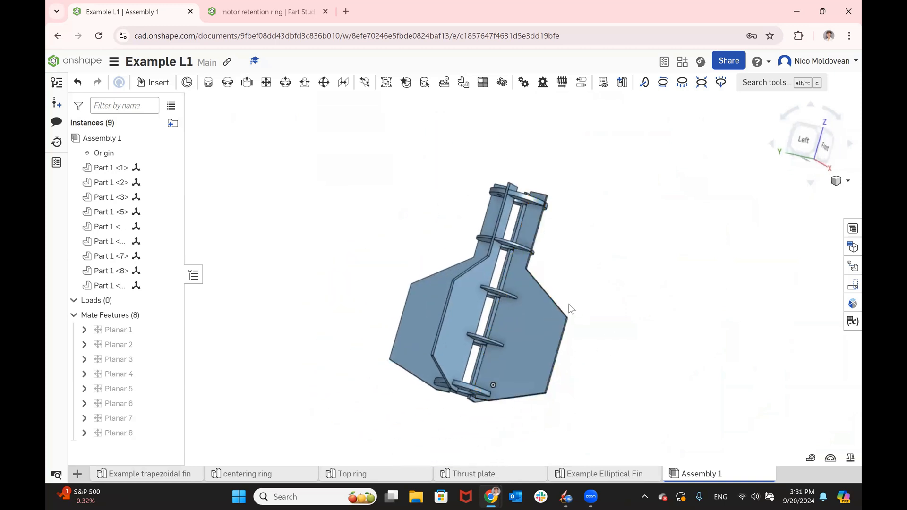
left_click(114, 62)
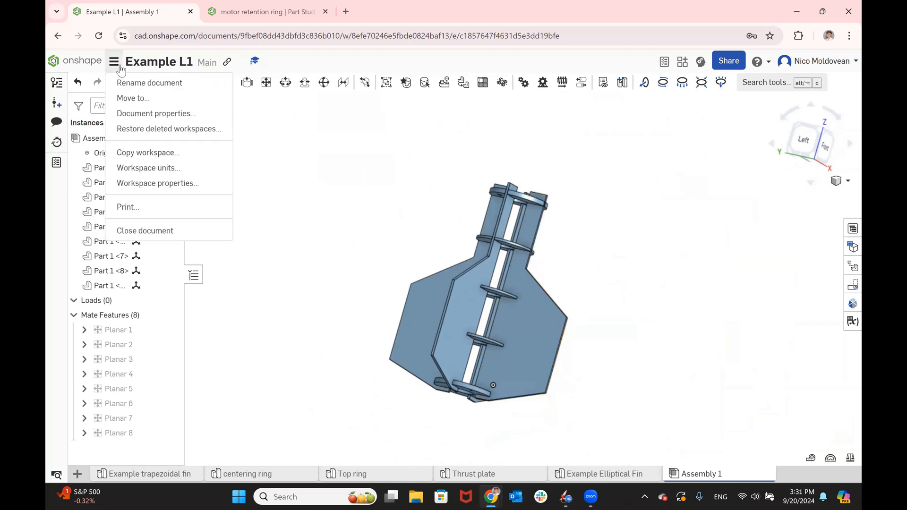
left_click(169, 207)
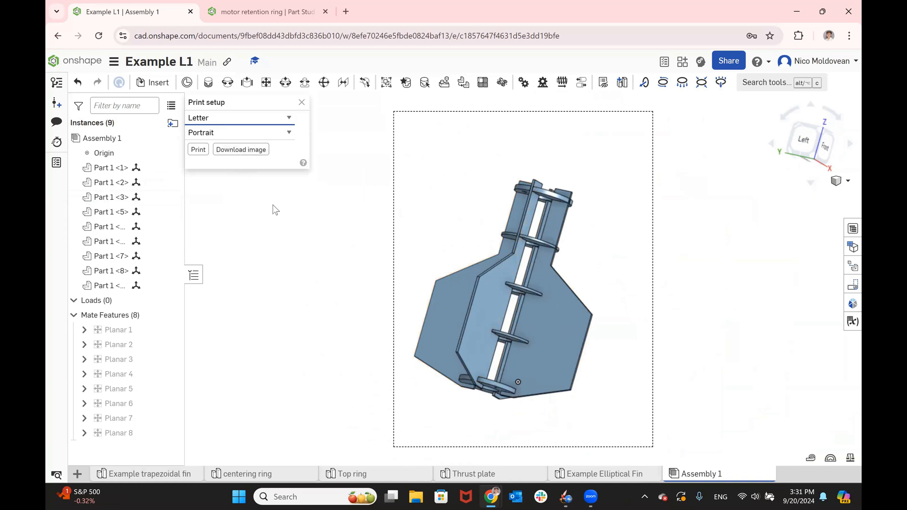
left_click(301, 103)
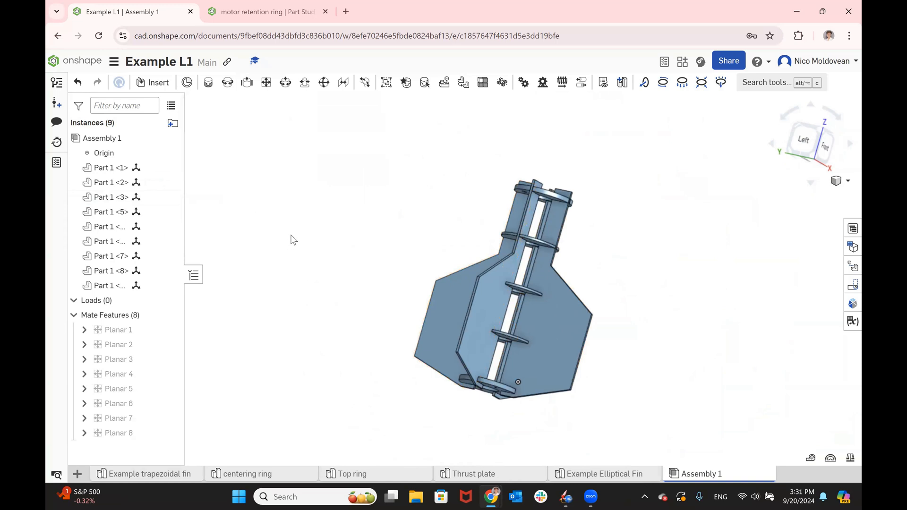